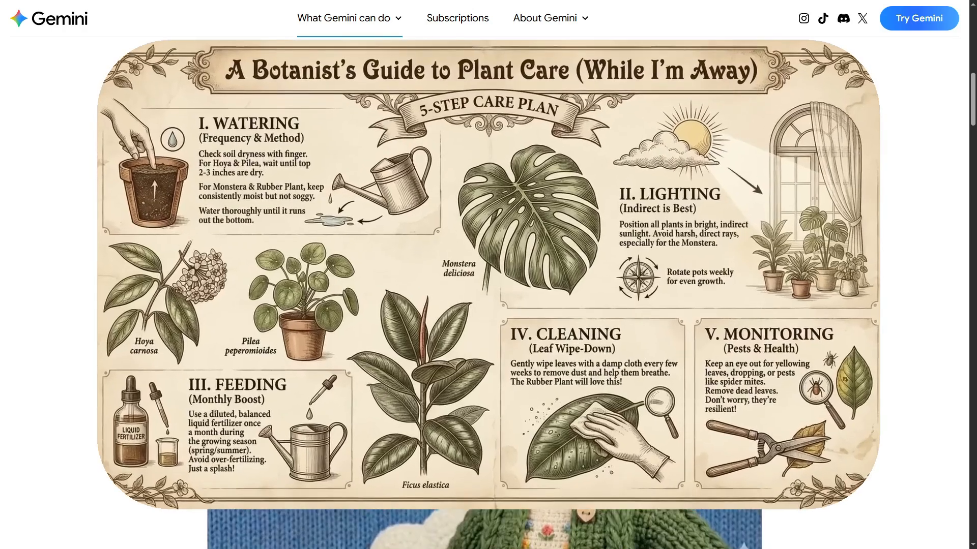
# Look through the Gemini image generation page, from the example images to the "Dial in every detail" and "Style applied in seconds" sections.
pyautogui.scroll(-2, 838, 224)
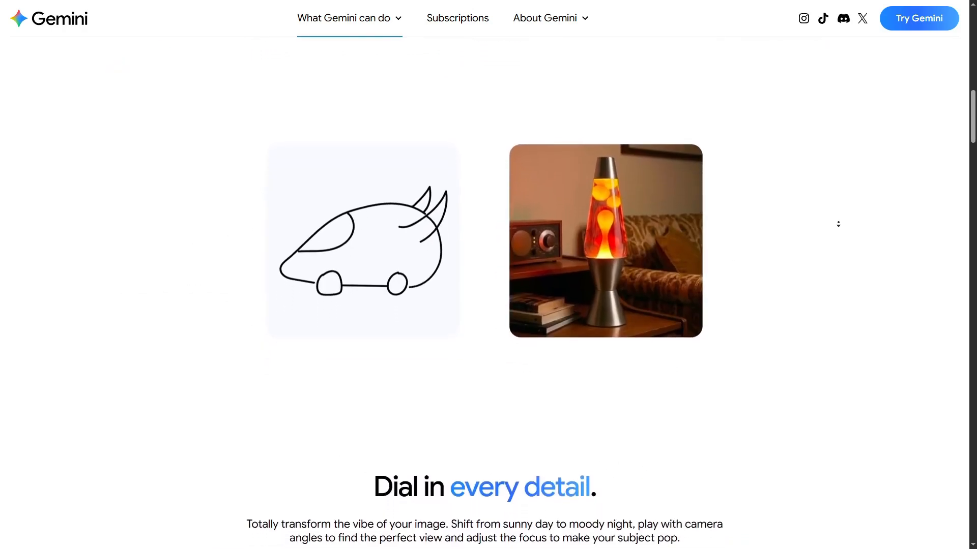
pyautogui.scroll(-3, 838, 223)
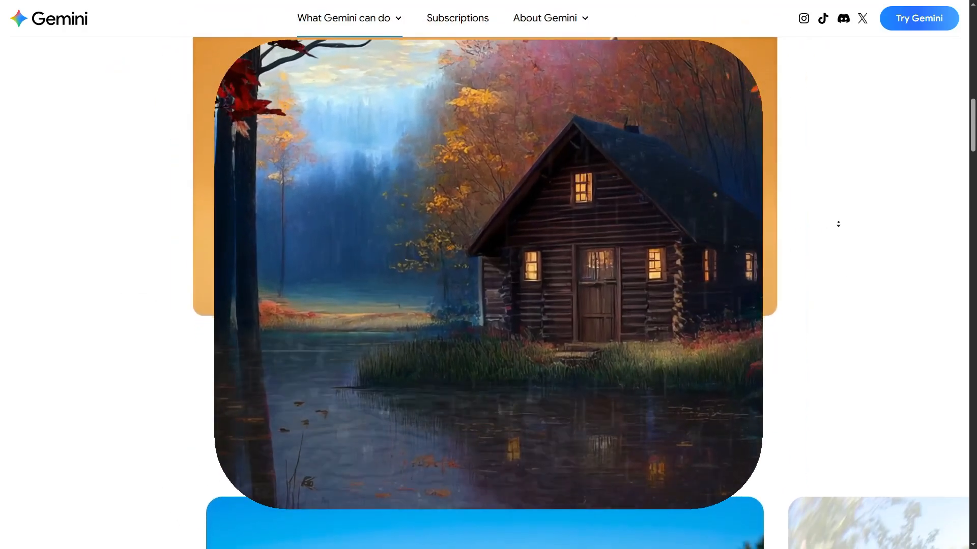
pyautogui.scroll(-3, 839, 224)
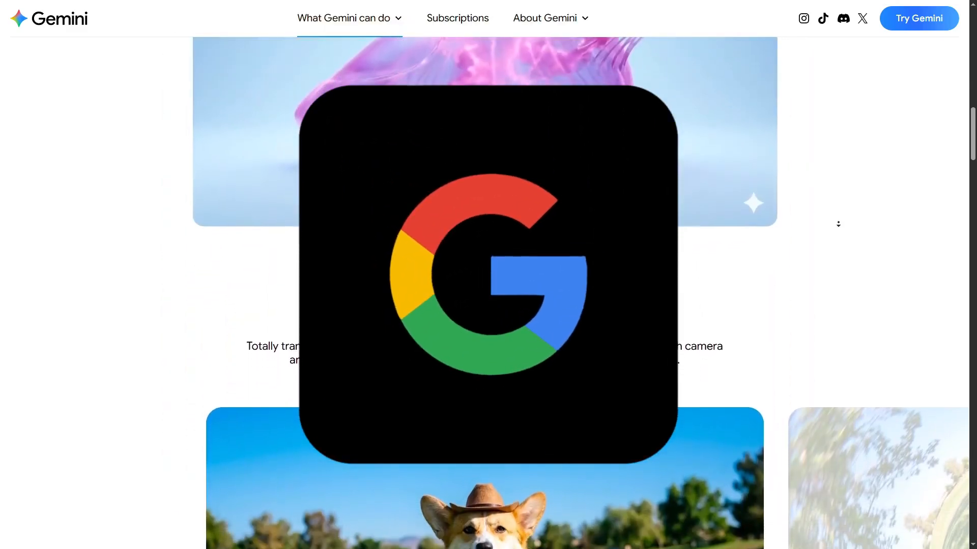
pyautogui.scroll(-2, 839, 224)
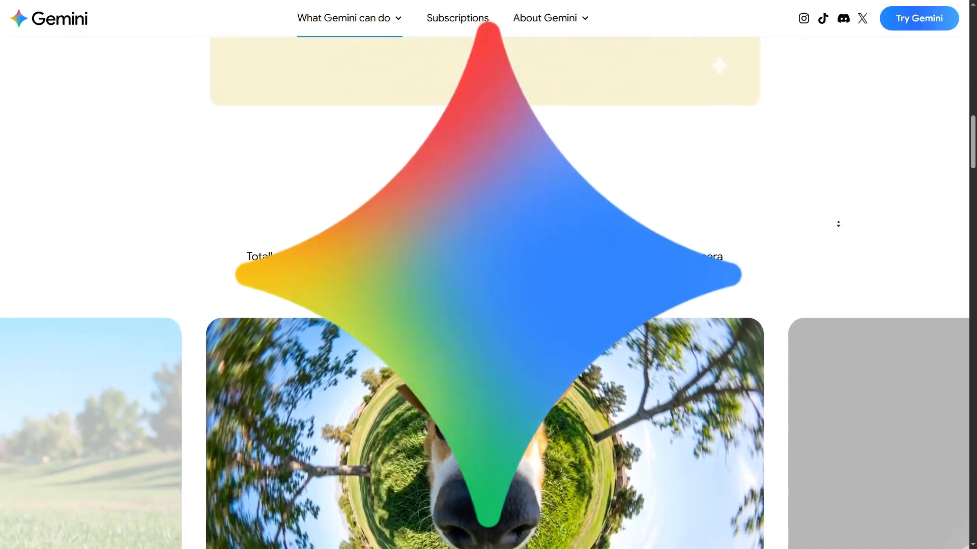
pyautogui.scroll(-2, 839, 223)
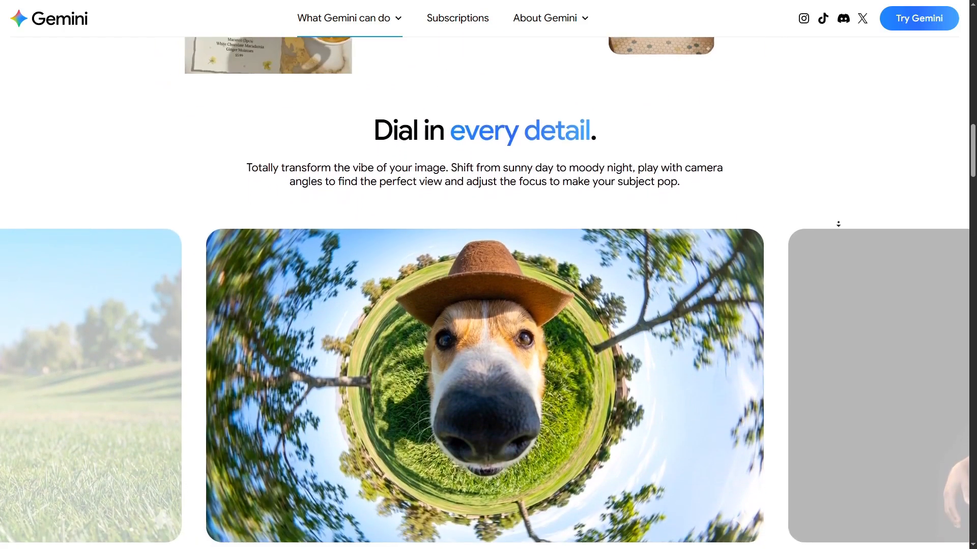
pyautogui.scroll(-2, 838, 224)
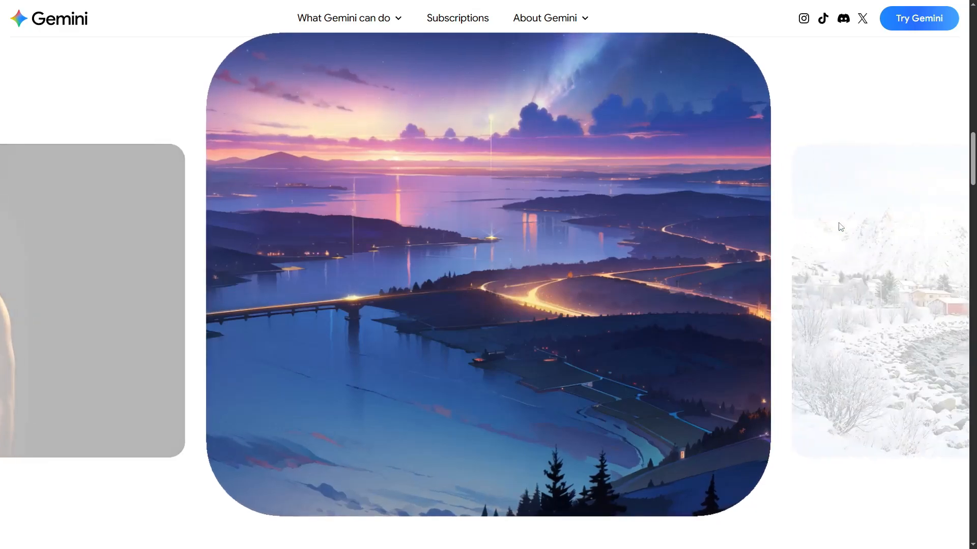
pyautogui.scroll(-1, 828, 238)
pyautogui.scroll(-2, 828, 238)
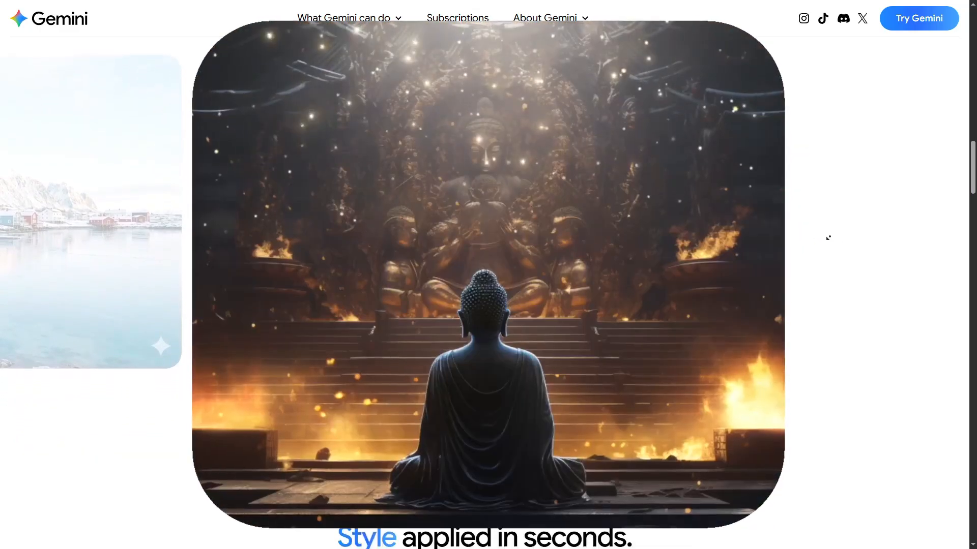
pyautogui.scroll(-1, 828, 237)
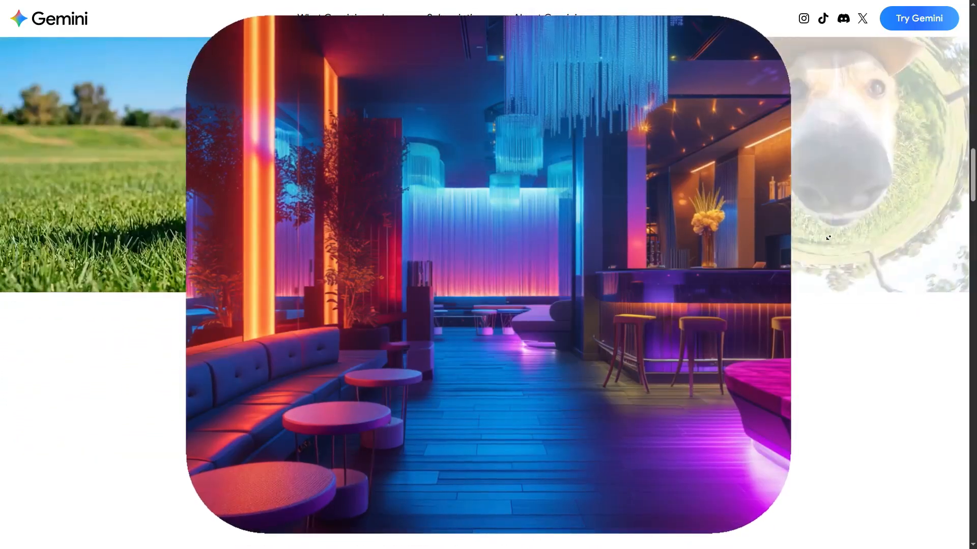
pyautogui.scroll(-2, 828, 237)
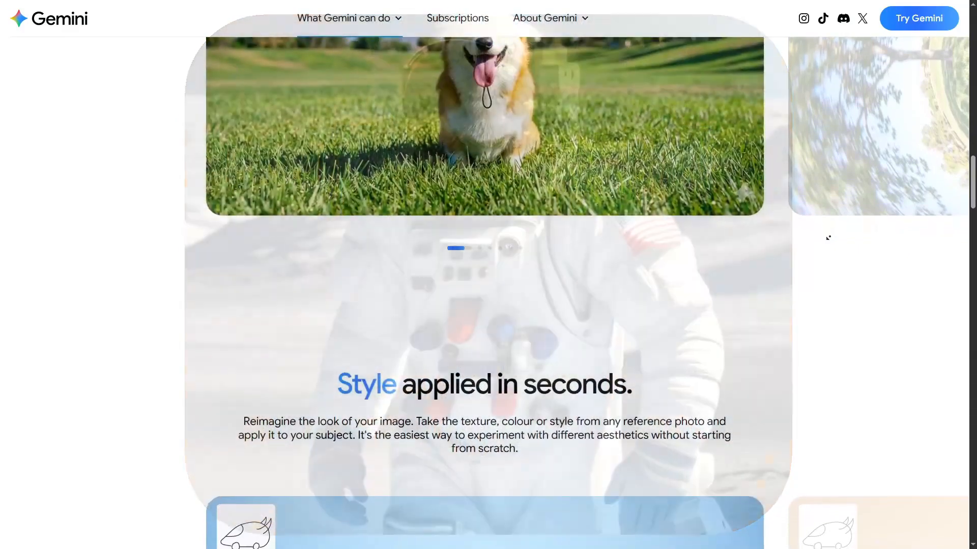
pyautogui.scroll(-2, 828, 238)
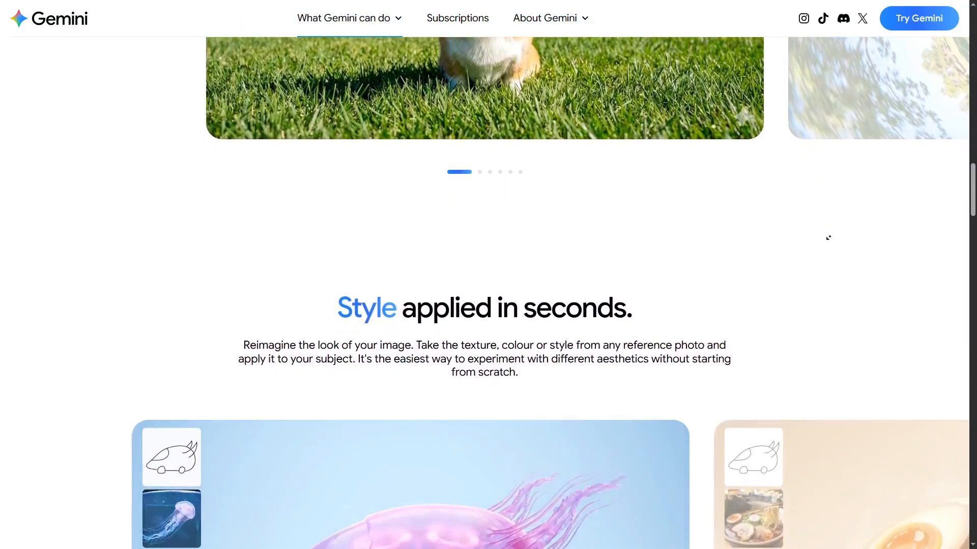
pyautogui.scroll(-1, 828, 238)
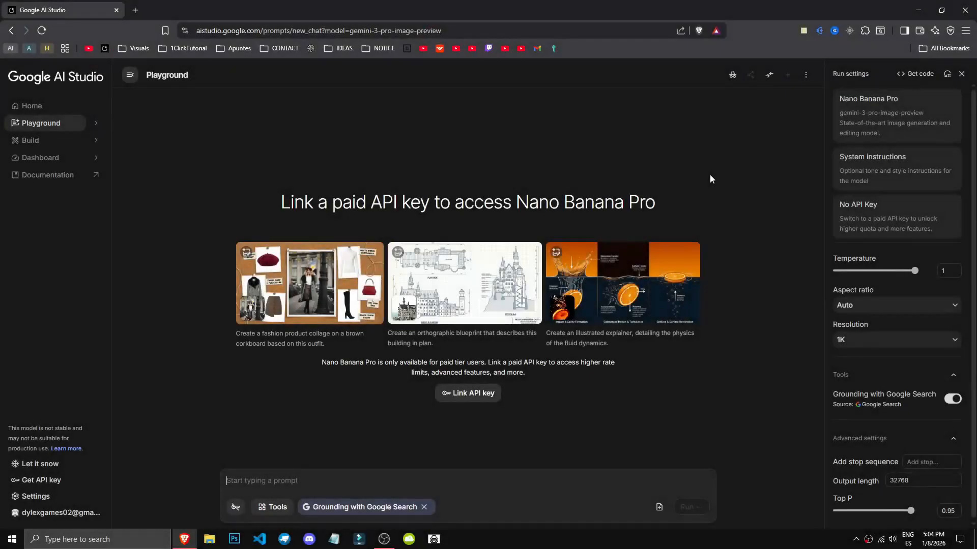
# Open Gemini in a new browser tab and generate an image with Crear imagen from the prompt "genera a una persona".
pyautogui.hotkey('ctrl', 't')
pyautogui.write('gemini')
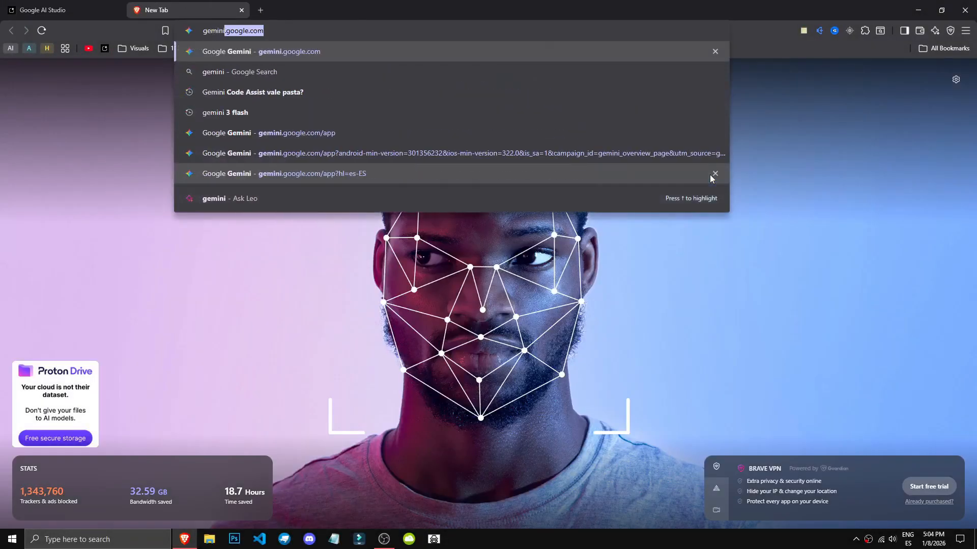
pyautogui.press('Return')
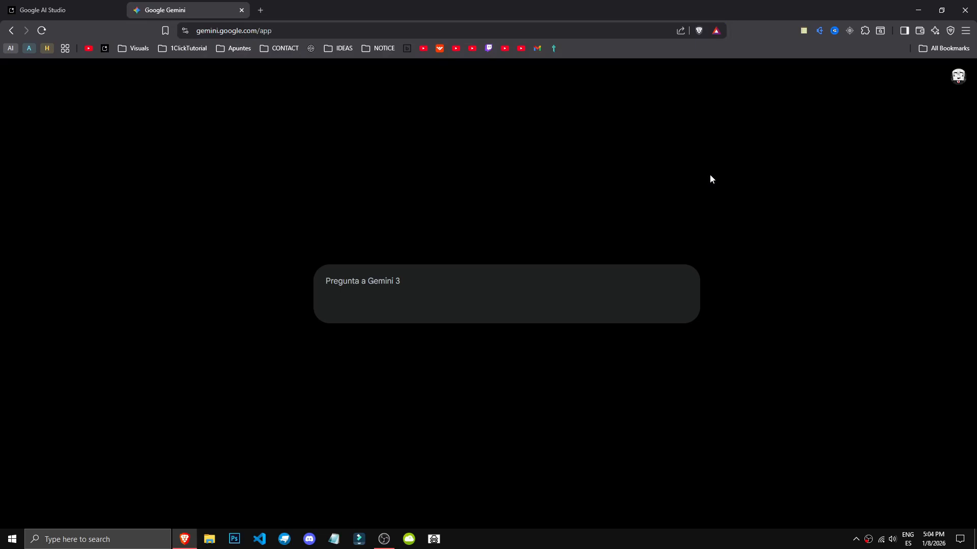
pyautogui.click(945, 122)
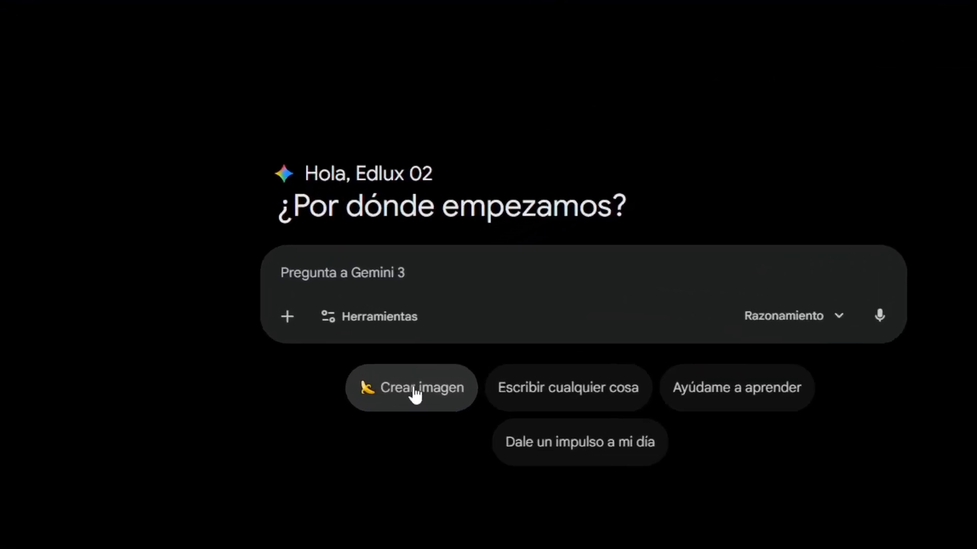
pyautogui.click(404, 350)
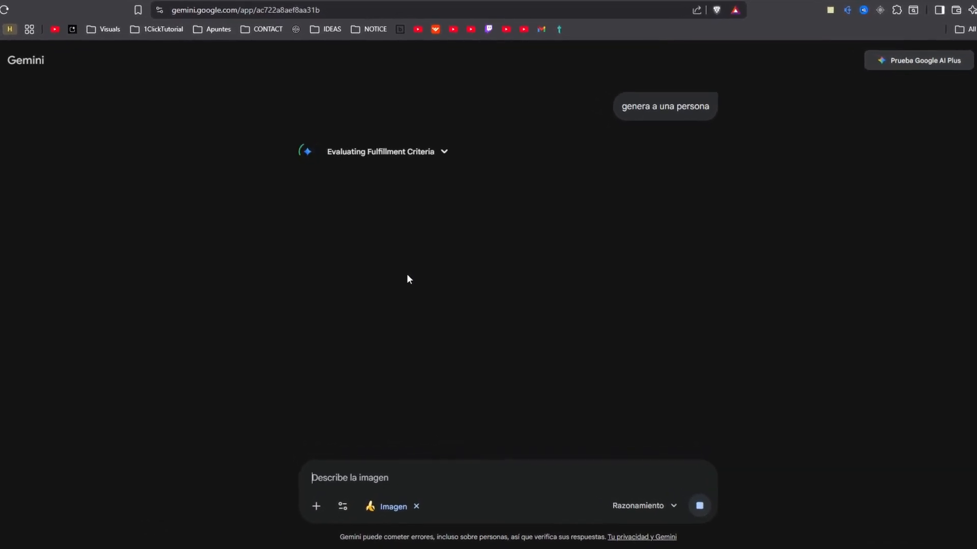
# Read the model's reasoning for the person image and view the generated picture enlarged.
pyautogui.click(437, 152)
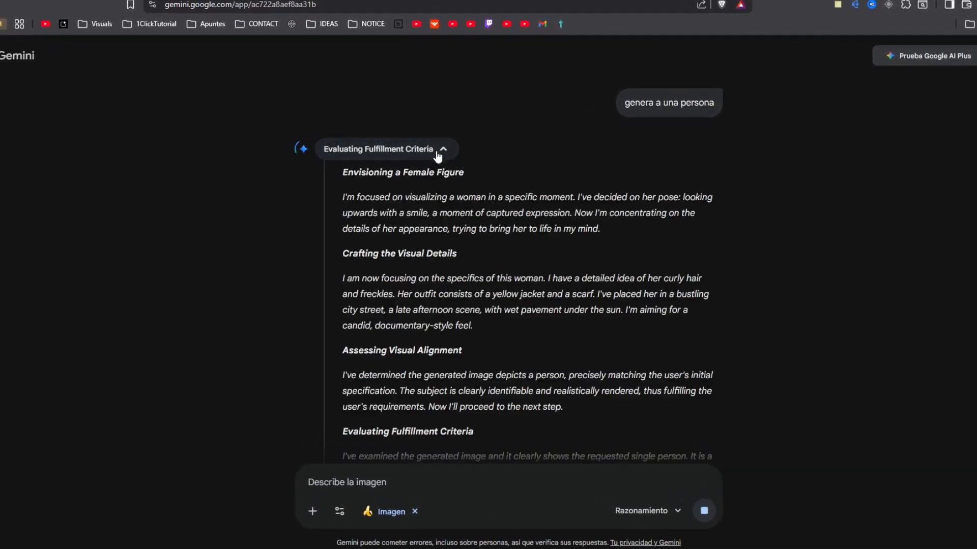
pyautogui.scroll(-2, 454, 327)
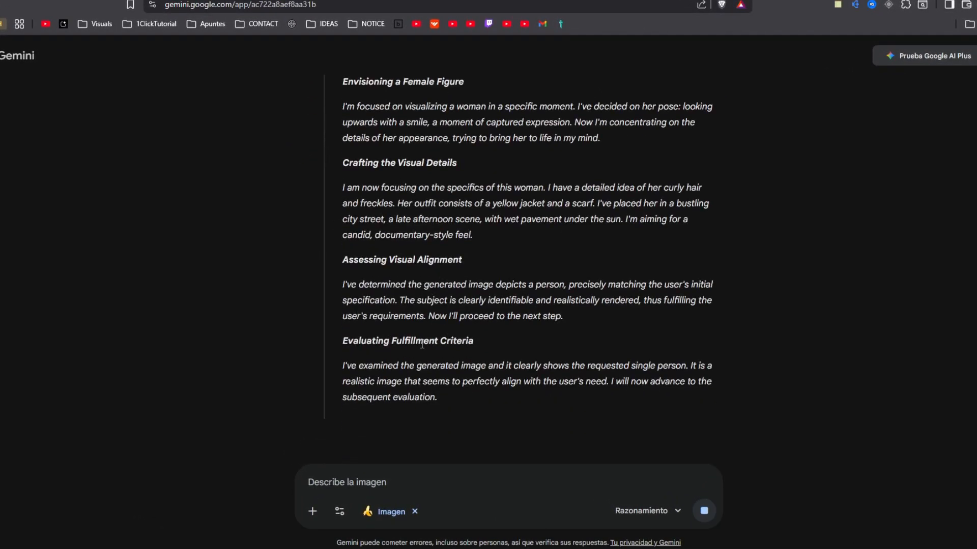
pyautogui.scroll(5, 407, 229)
pyautogui.click(470, 148)
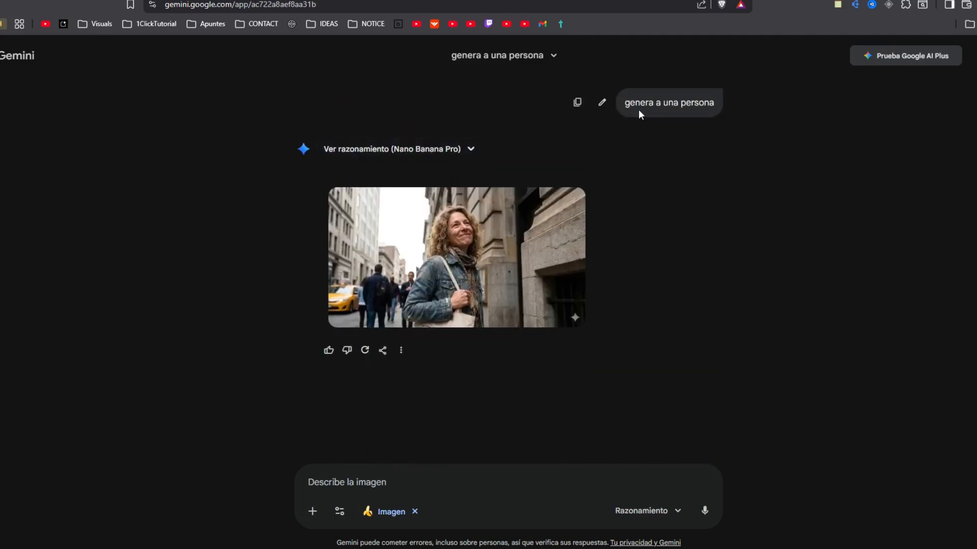
pyautogui.click(486, 246)
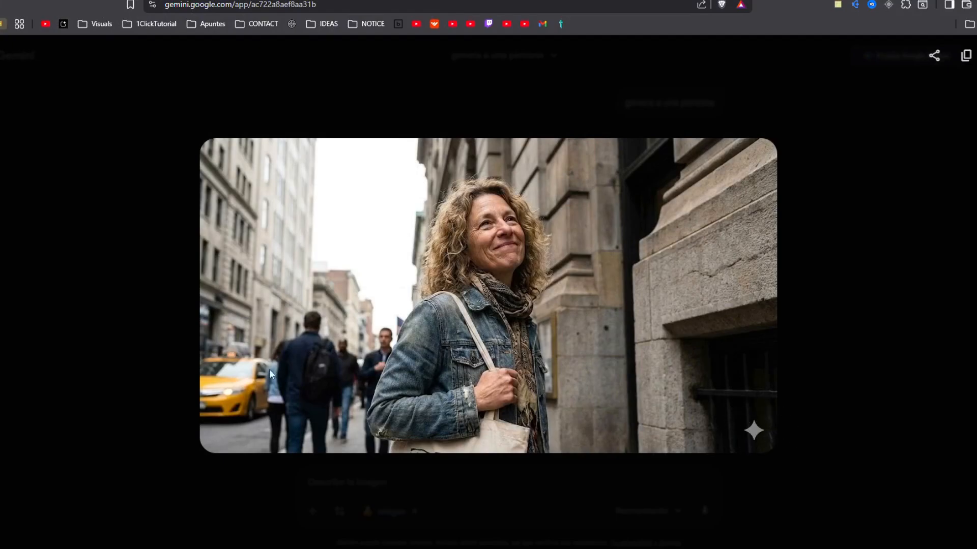
pyautogui.click(900, 308)
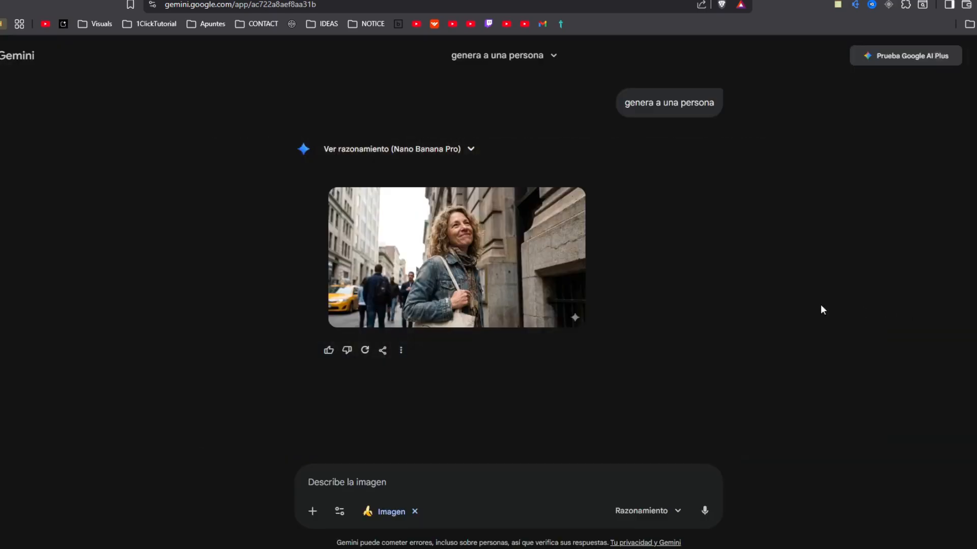
# Request an edit of the generated image with the prompt "los edificios de la izquierda en llamas".
pyautogui.click(510, 486)
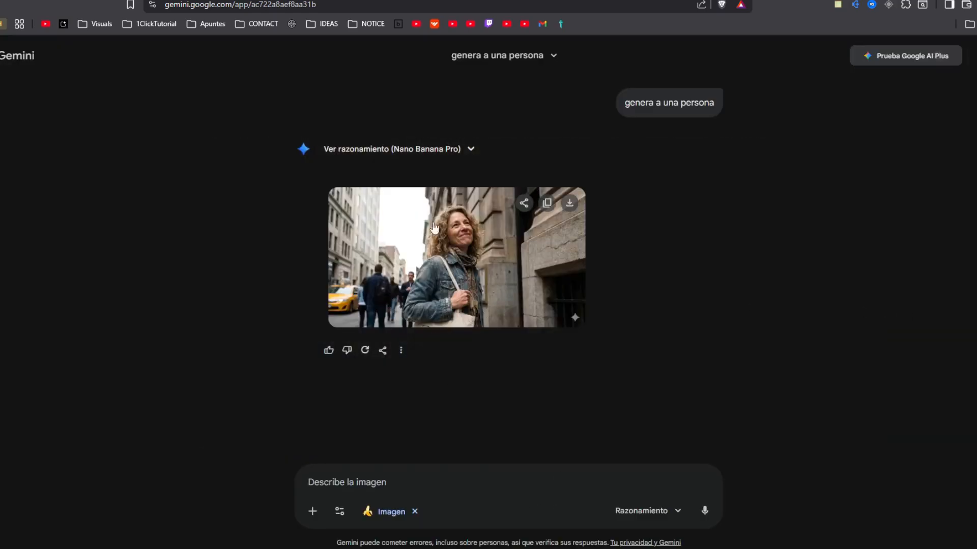
pyautogui.write('los edificios de la derecha en llamas')
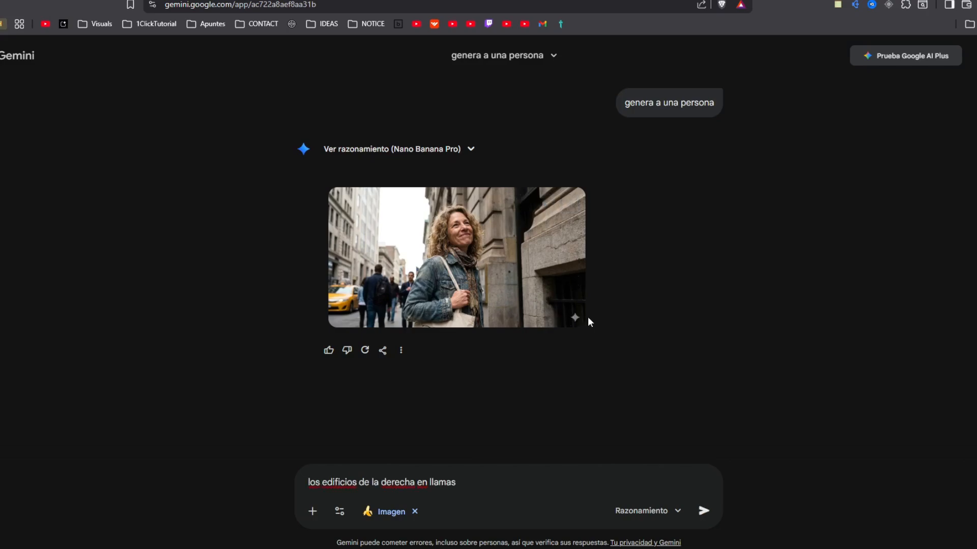
pyautogui.hotkey('ctrl', 'BackSpace')
pyautogui.write('izquierda')
pyautogui.press('Return')
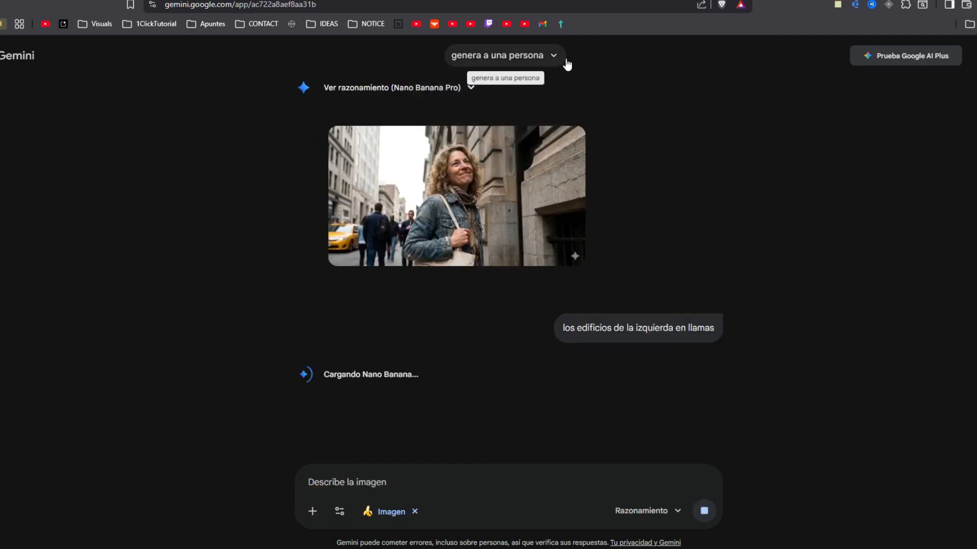
# View the edited image with the burning buildings enlarged.
pyautogui.scroll(-1, 752, 362)
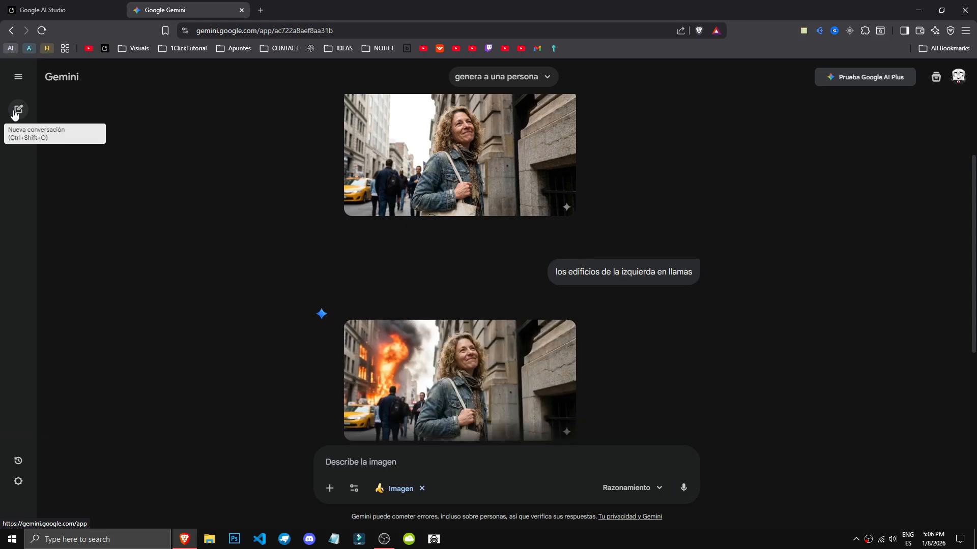
pyautogui.scroll(-2, 320, 240)
pyautogui.click(431, 271)
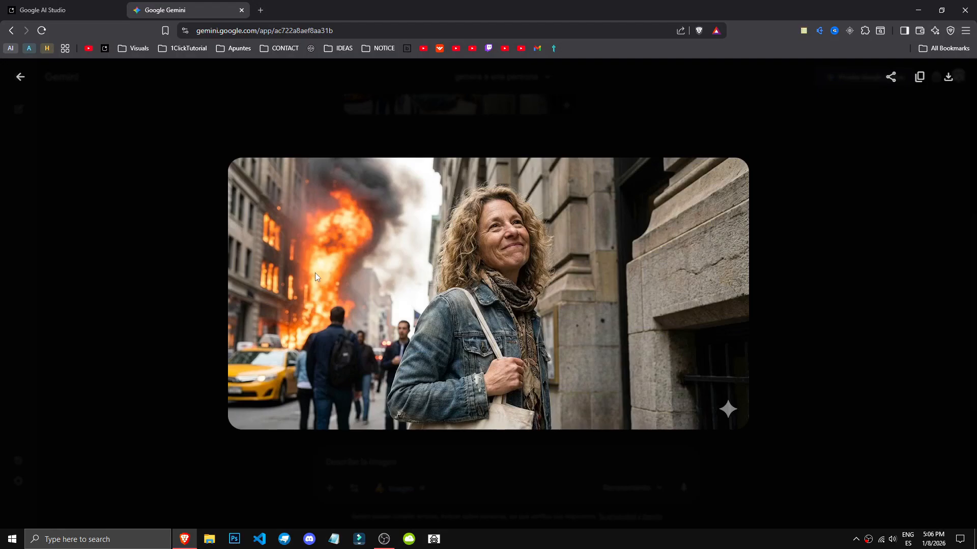
# Switch to Google AI Studio, expand the Playground history and check the tools available for the prompt.
pyautogui.click(60, 6)
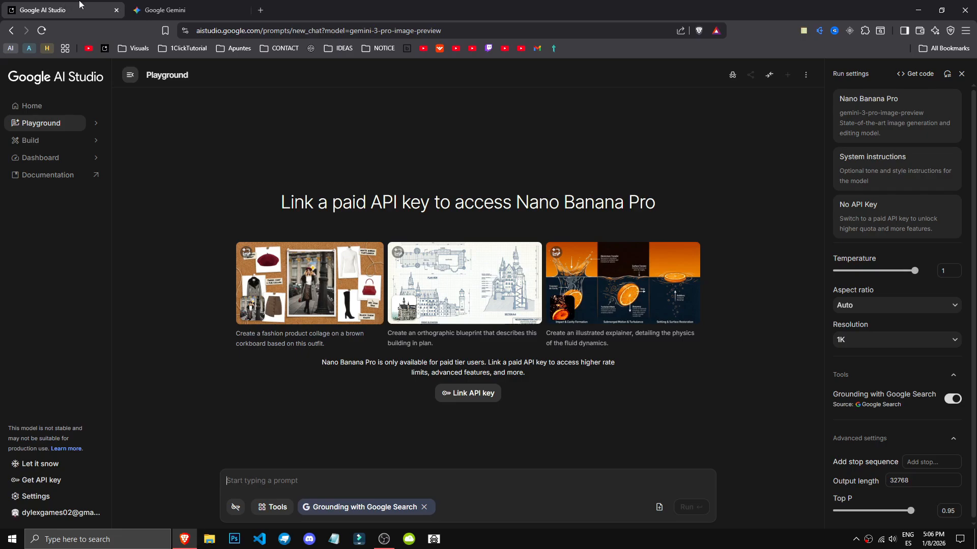
pyautogui.click(96, 124)
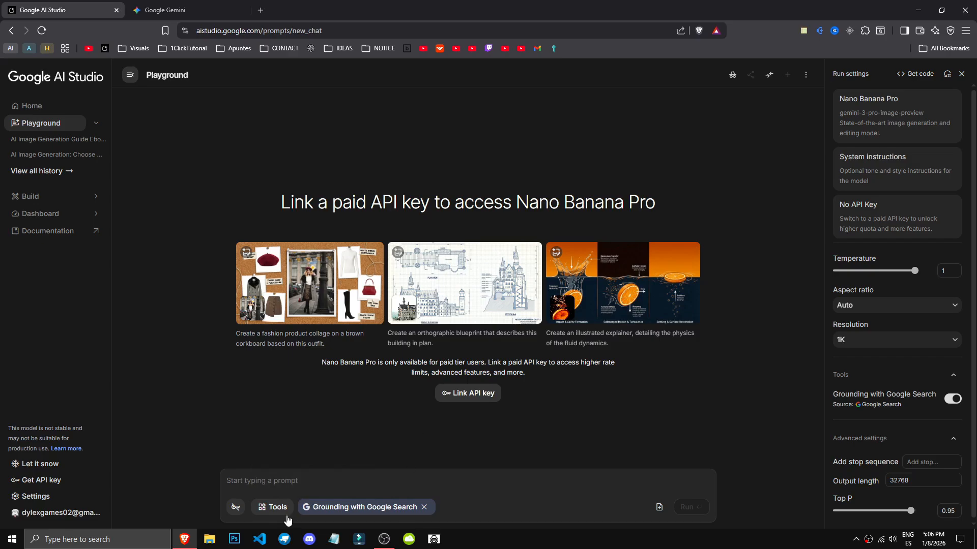
pyautogui.click(270, 509)
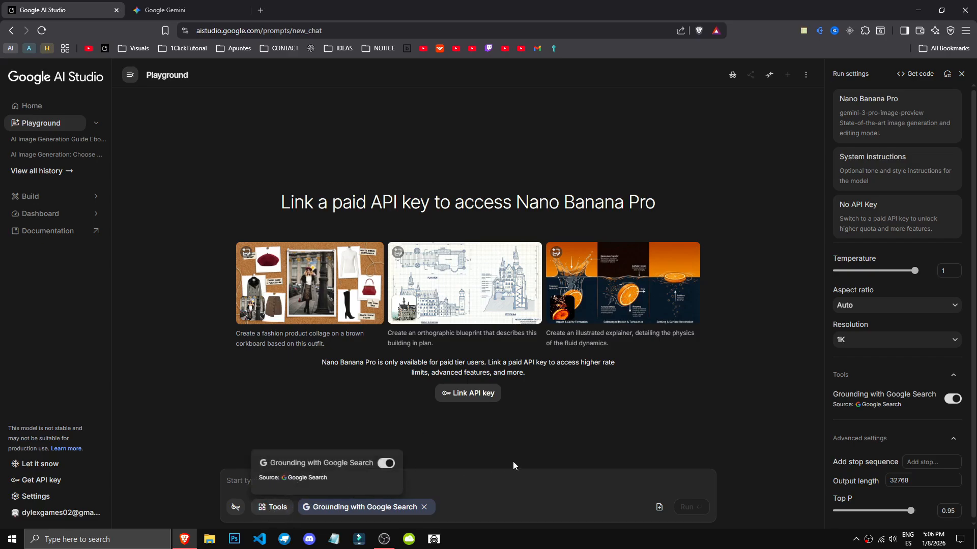
pyautogui.click(530, 449)
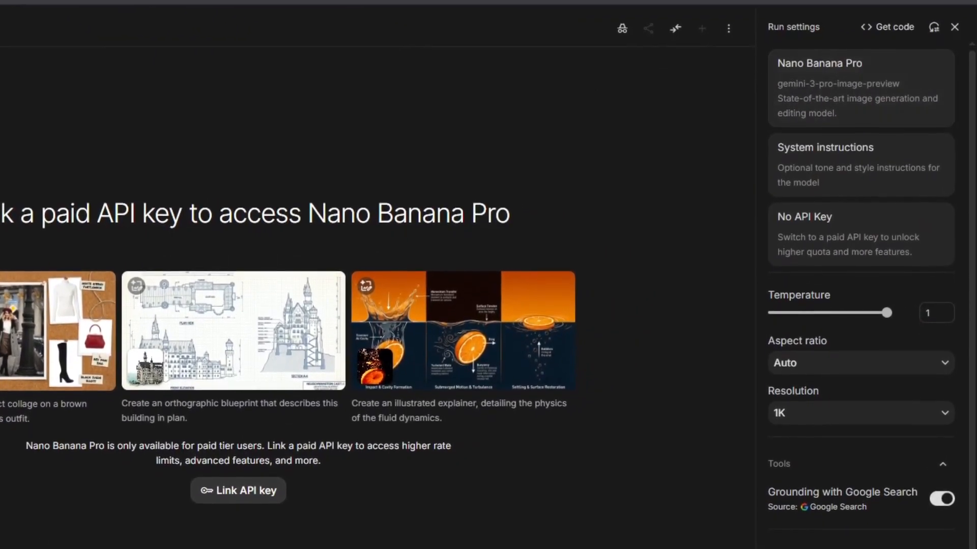
# Filter the model selection to image models and choose Nano Banana Pro (gemini-3-pro-image-preview).
pyautogui.click(822, 66)
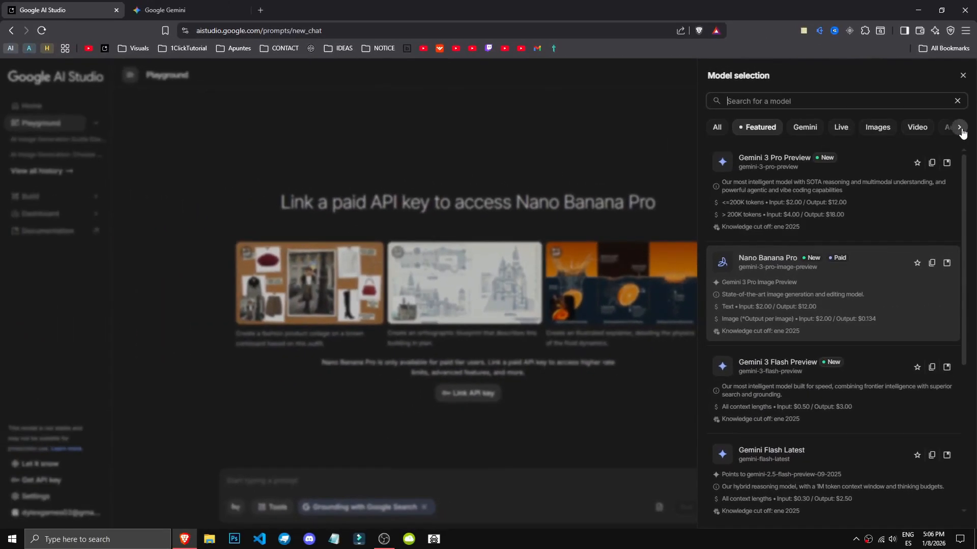
pyautogui.click(883, 133)
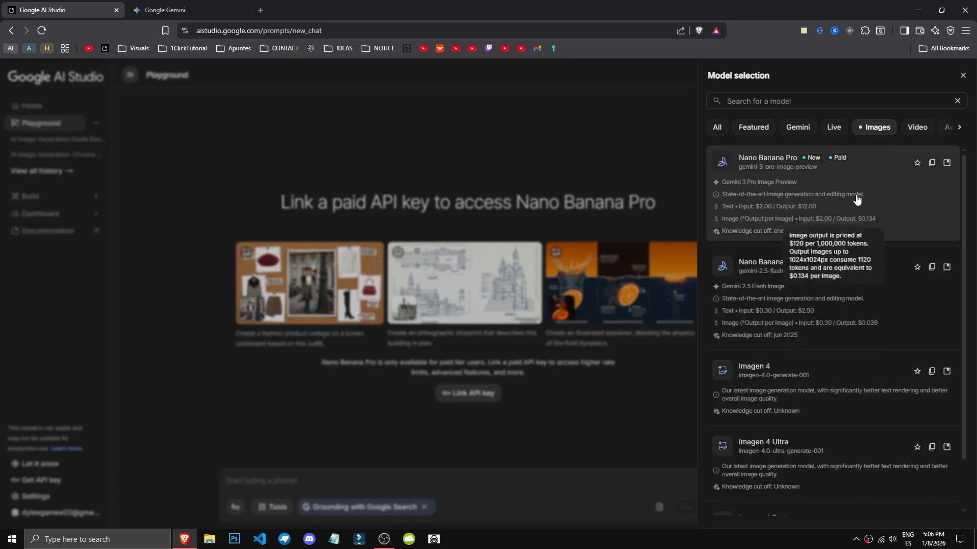
pyautogui.scroll(-1, 853, 226)
pyautogui.scroll(1, 809, 491)
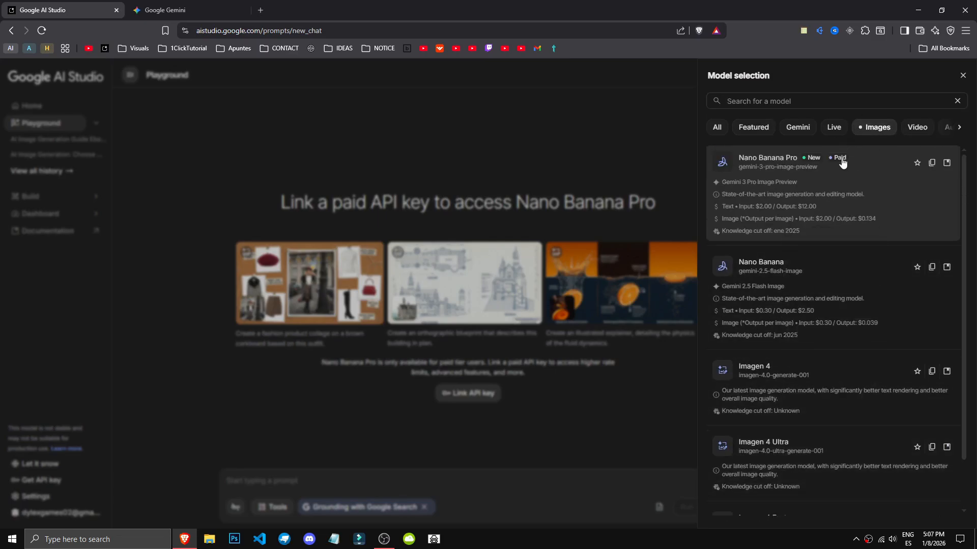
pyautogui.click(845, 164)
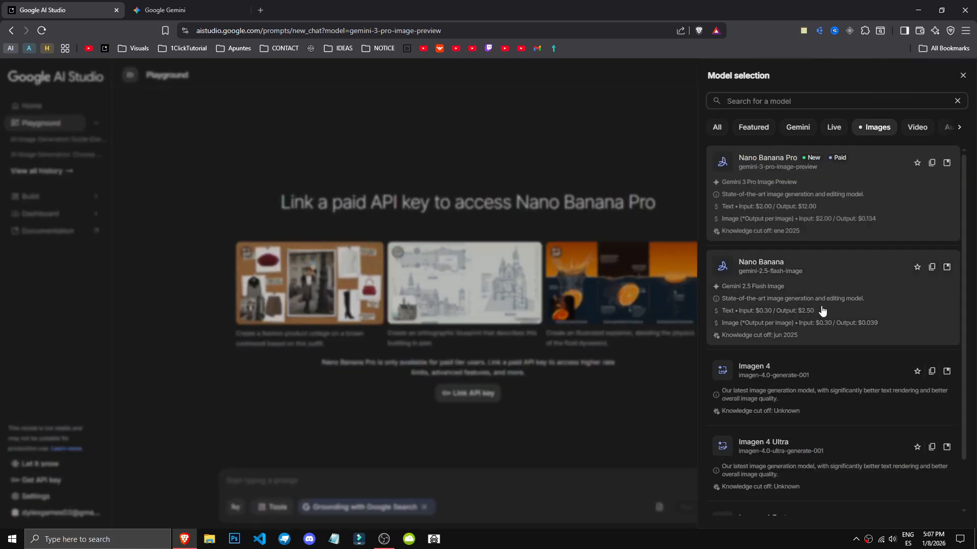
# Choose the Nano Banana model (gemini-2.5-flash-image) from the image models.
pyautogui.scroll(-1, 827, 309)
pyautogui.scroll(1, 836, 310)
pyautogui.click(814, 307)
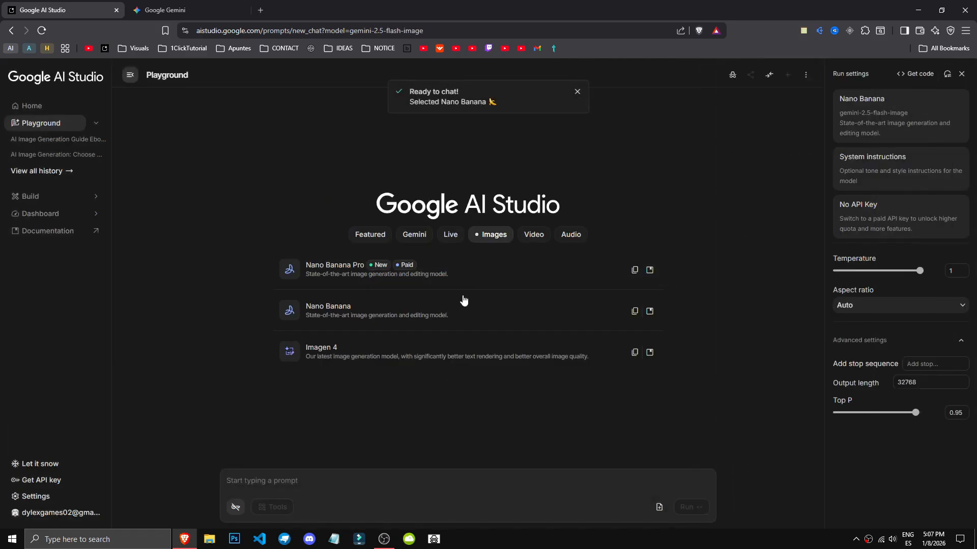
# Try Nano Banana Pro and check its image output pricing, and return to the Nano Banana model (gemini-2.5-flash-image).
pyautogui.click(900, 113)
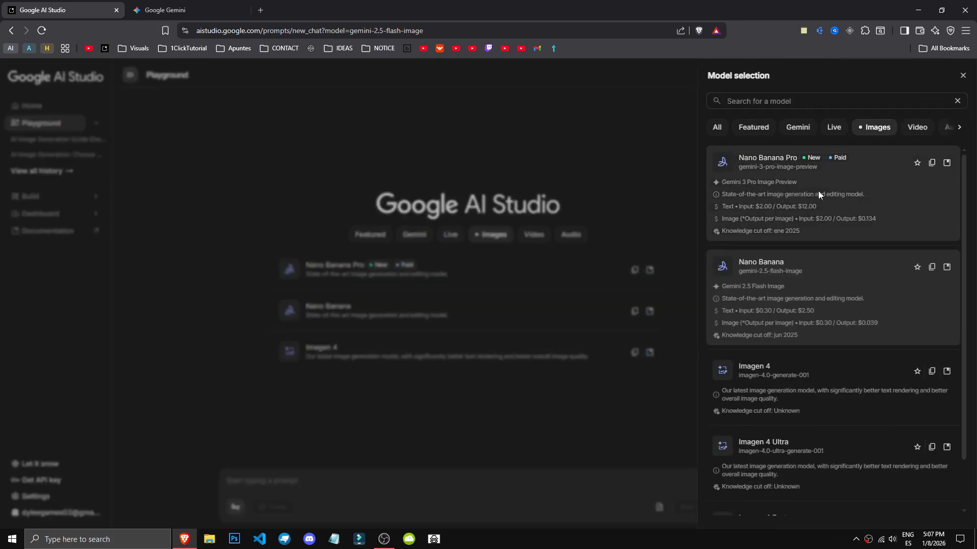
pyautogui.click(817, 196)
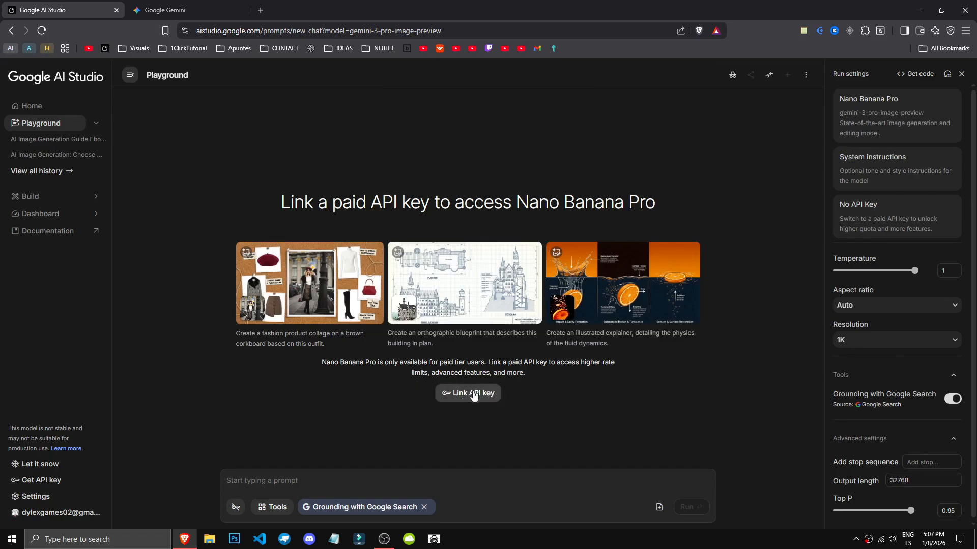
pyautogui.click(880, 130)
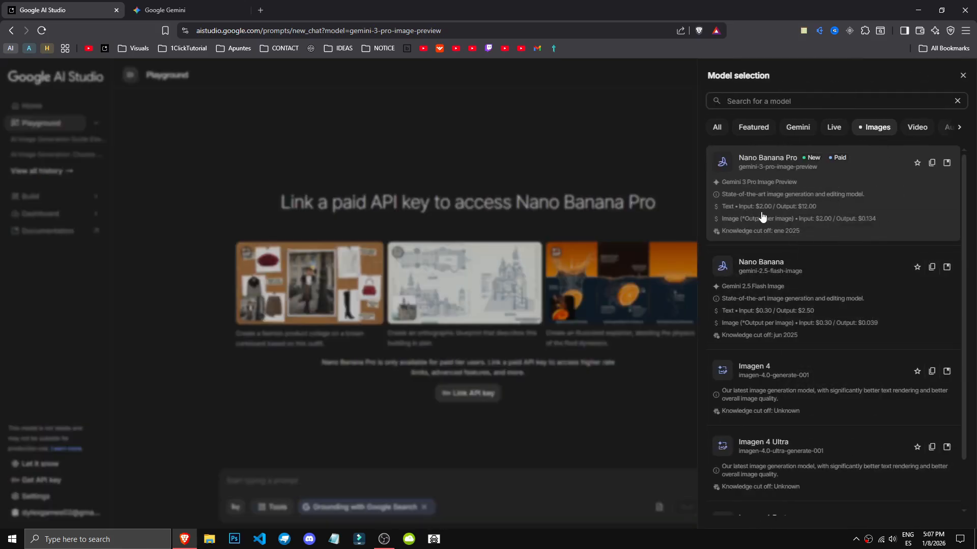
pyautogui.moveTo(835, 223)
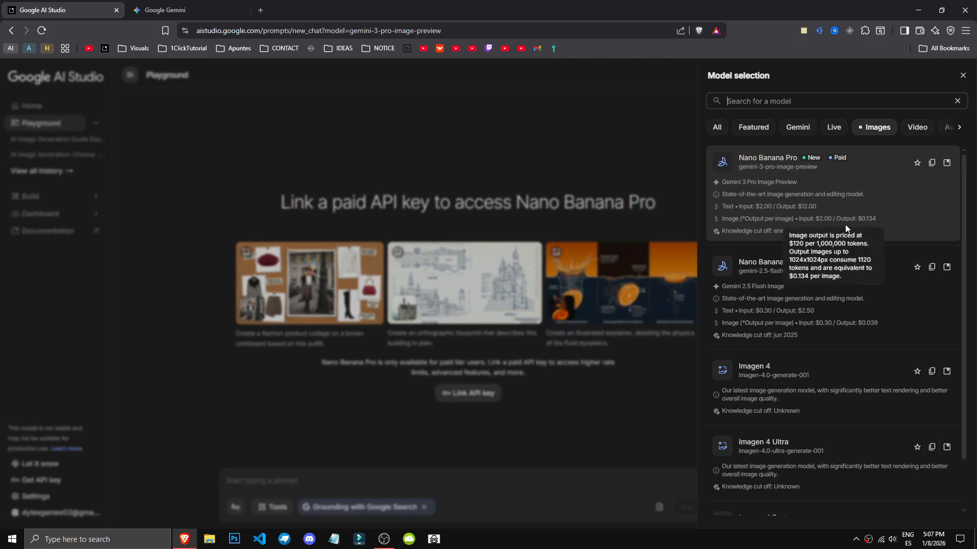
pyautogui.click(799, 311)
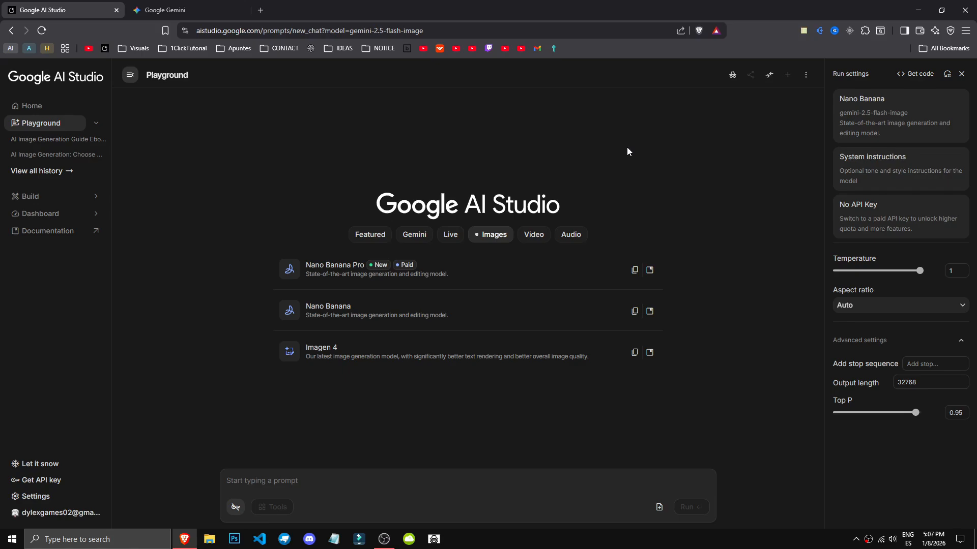
# Examine the System instructions form with its instruction list, title and optional tone and style fields, and close it.
pyautogui.click(880, 165)
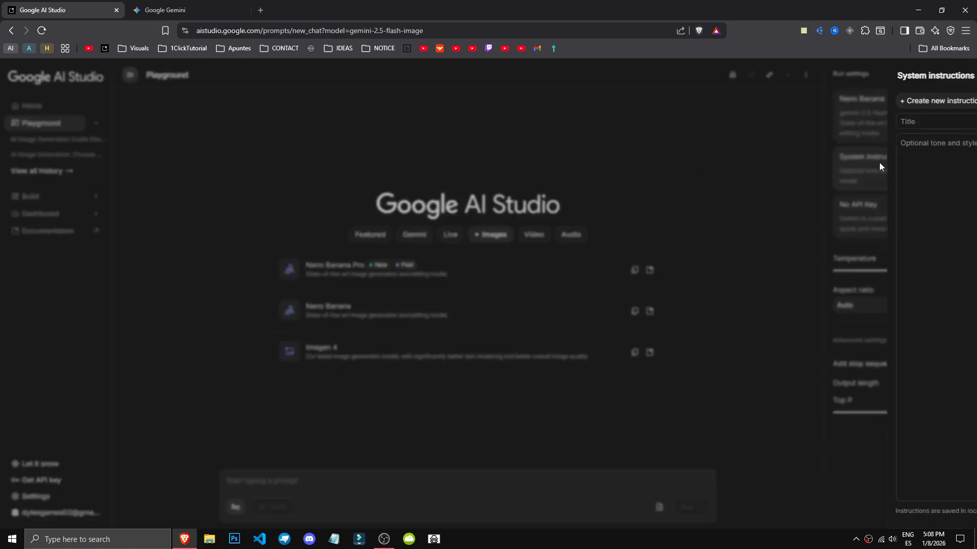
pyautogui.click(620, 146)
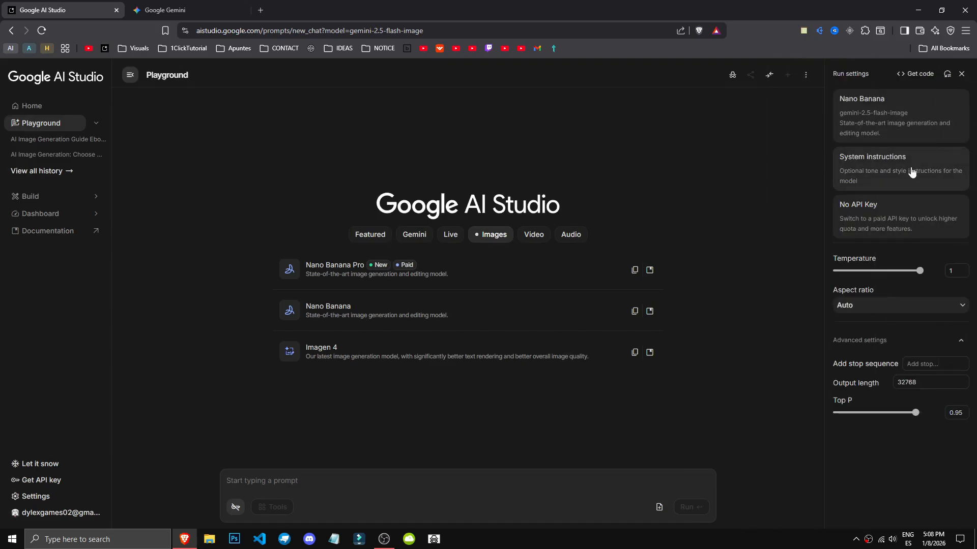
pyautogui.click(912, 167)
pyautogui.click(657, 153)
pyautogui.click(888, 158)
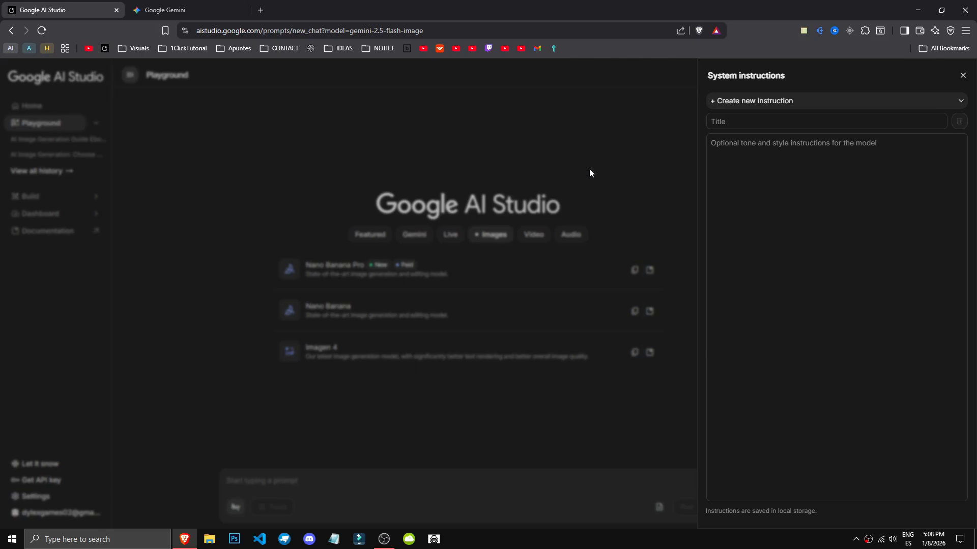
pyautogui.click(852, 177)
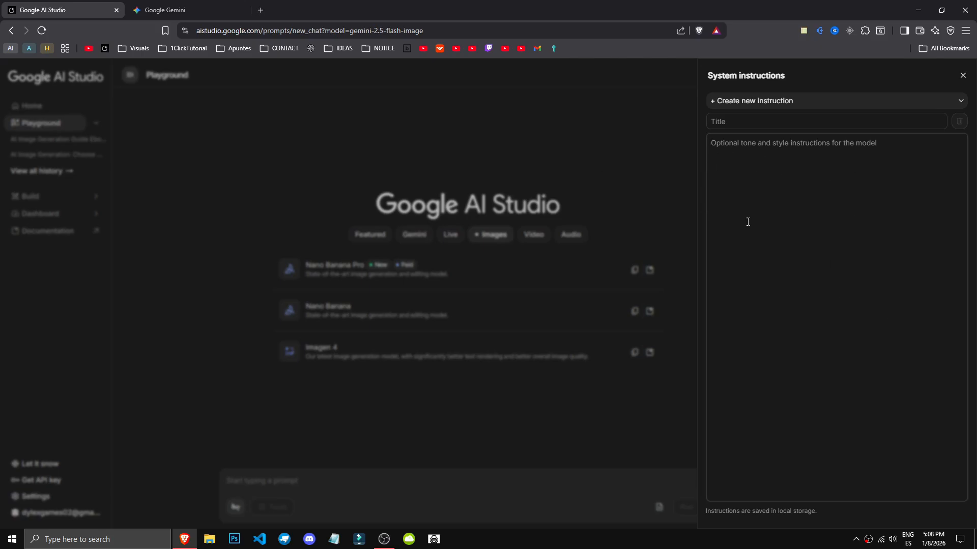
pyautogui.click(792, 127)
pyautogui.click(769, 105)
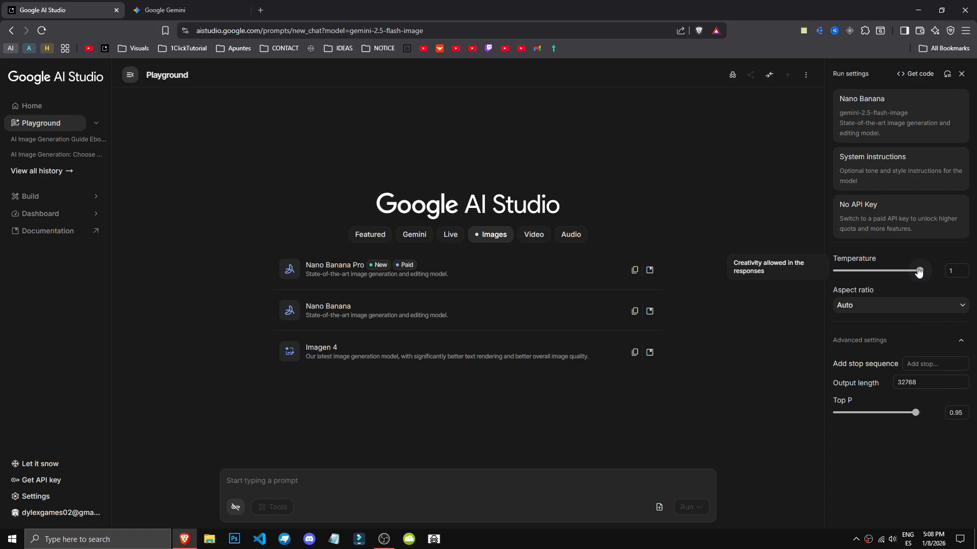
# Switch between the edited image in Google Gemini and the run settings in Google AI Studio to compare the two.
pyautogui.hotkey('ctrl', 'Tab')
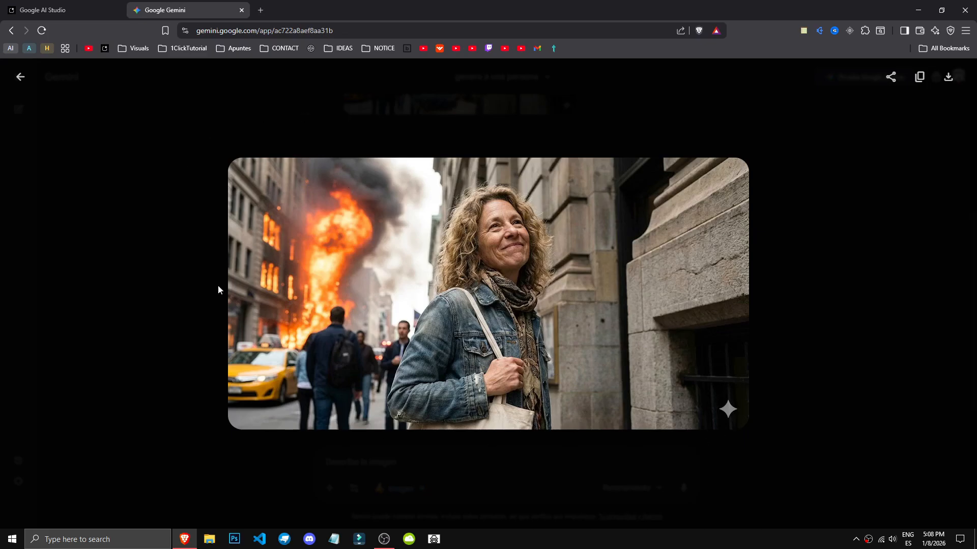
pyautogui.click(36, 4)
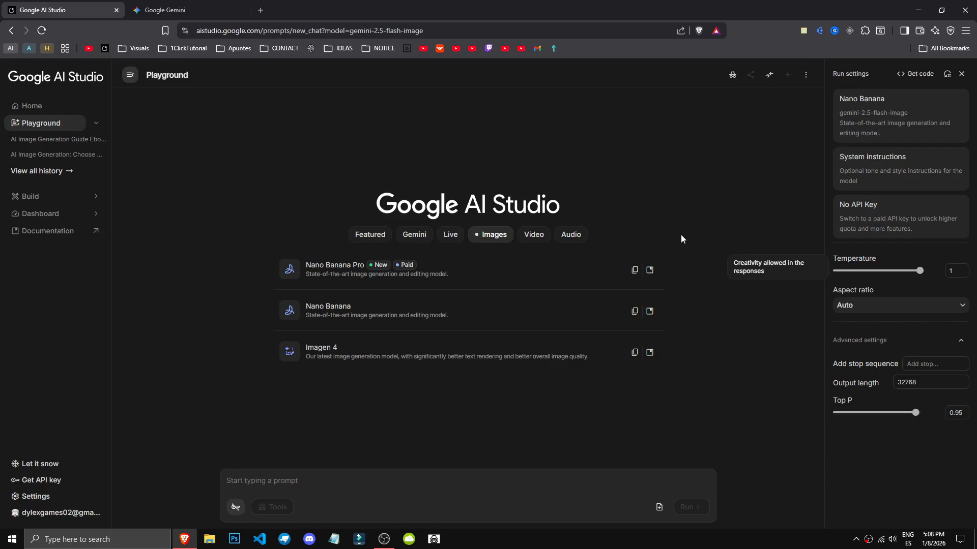
pyautogui.click(185, 8)
pyautogui.click(41, 6)
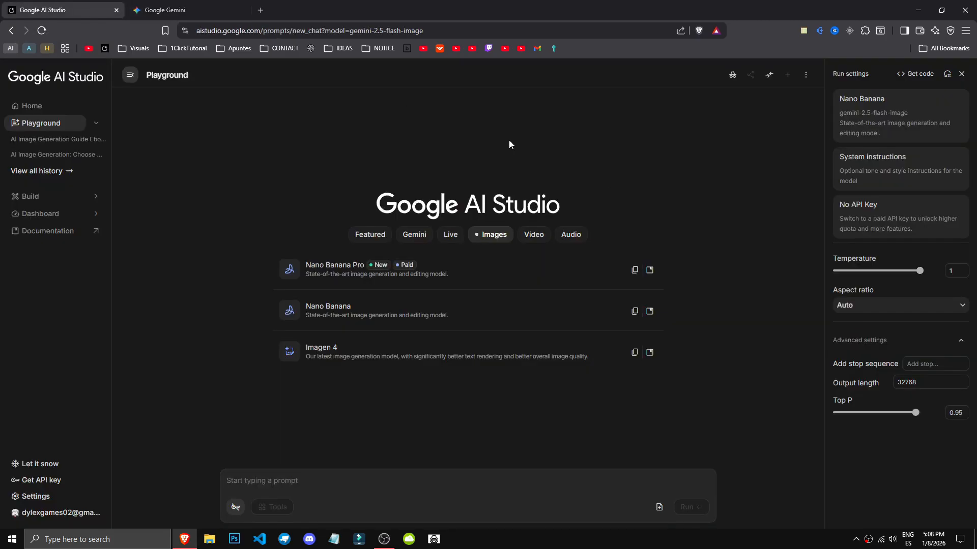
pyautogui.click(181, 4)
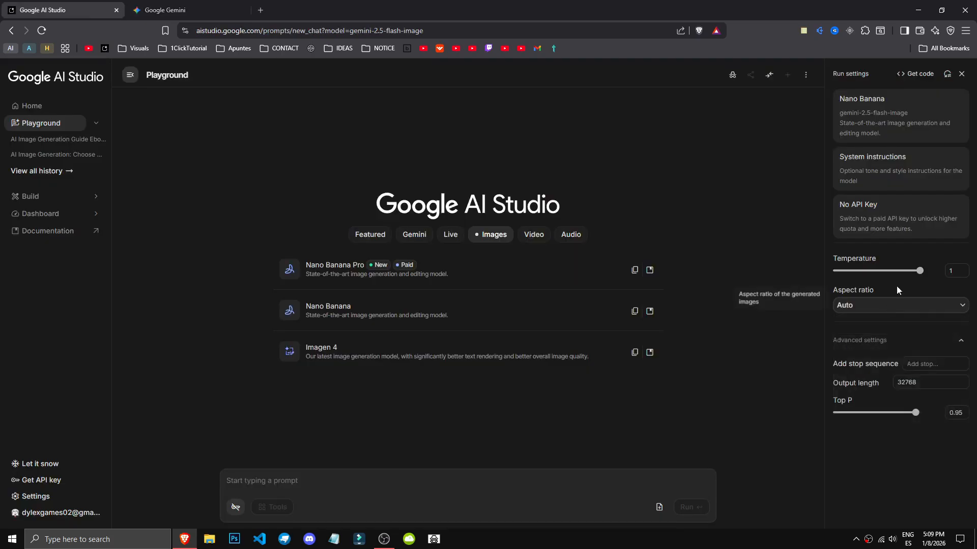
# Set the temperature to 0 and open the image generated from "genera una persona" in its own browser tab.
pyautogui.moveTo(919, 271); pyautogui.dragTo(834, 271)
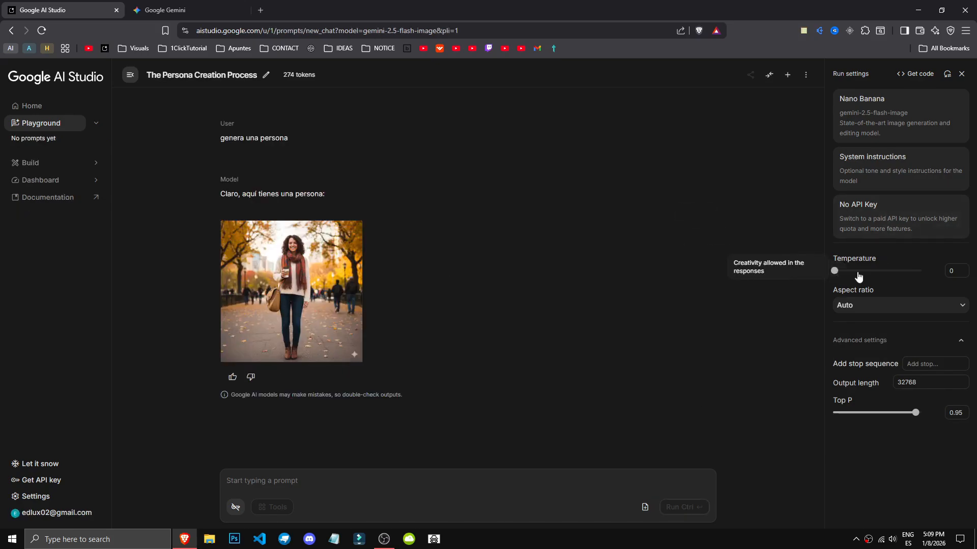
pyautogui.click(236, 301)
pyautogui.moveTo(236, 301); pyautogui.dragTo(527, 6)
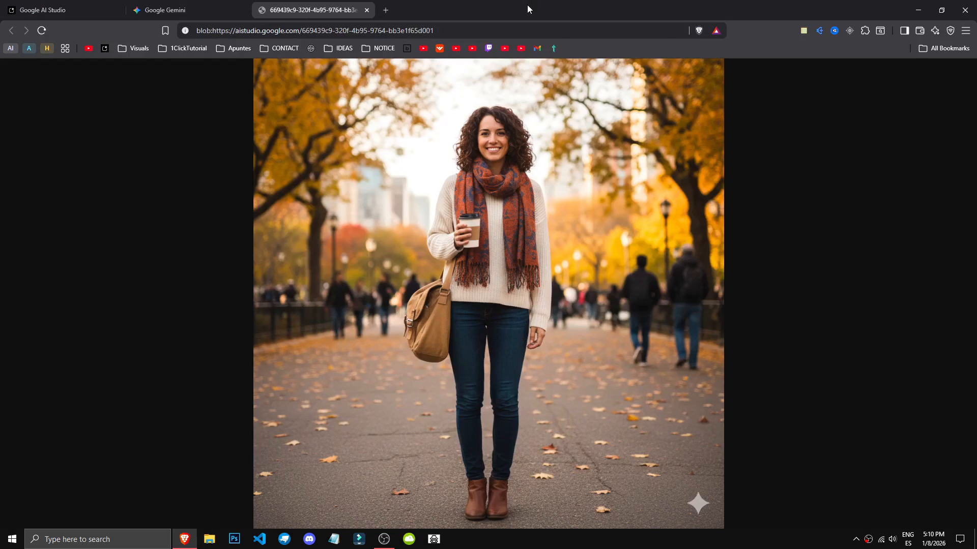
# Open the second generated person image in its own tab and alternate between both images to compare them.
pyautogui.click(43, 10)
pyautogui.click(175, 131)
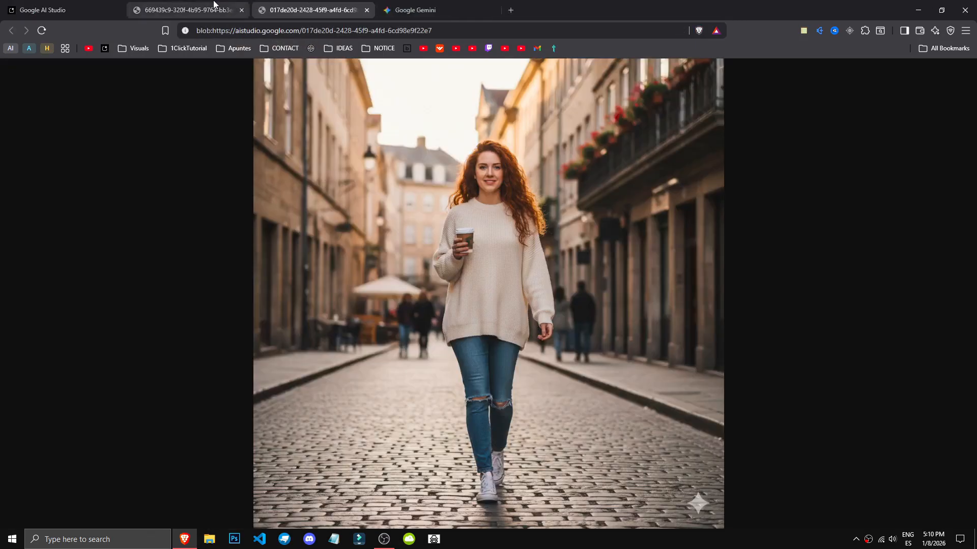
pyautogui.click(215, 4)
pyautogui.click(344, 4)
pyautogui.click(220, 5)
pyautogui.click(351, 7)
pyautogui.click(234, 6)
pyautogui.click(313, 5)
pyautogui.click(244, 4)
pyautogui.click(300, 5)
pyautogui.click(234, 6)
pyautogui.click(300, 5)
pyautogui.click(234, 6)
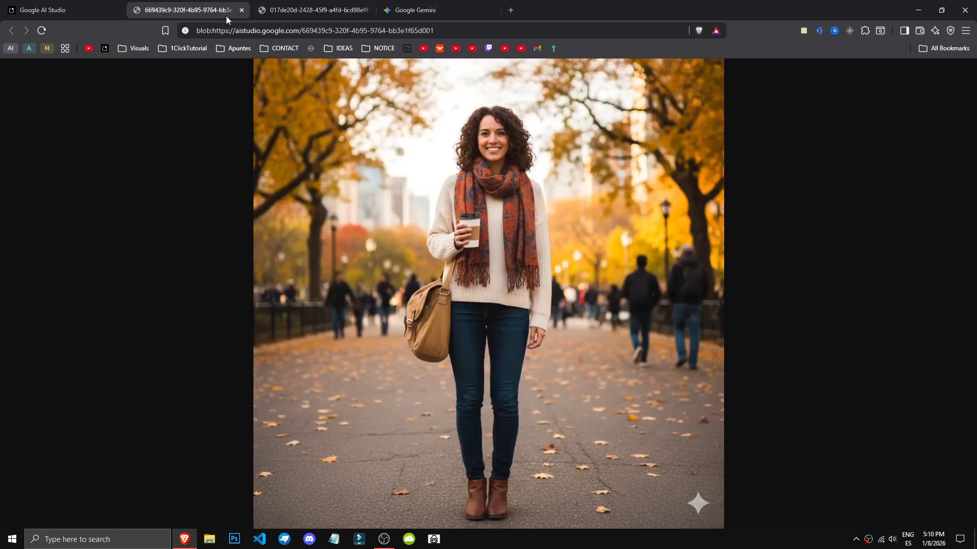
pyautogui.click(301, 5)
pyautogui.click(223, 5)
pyautogui.click(300, 5)
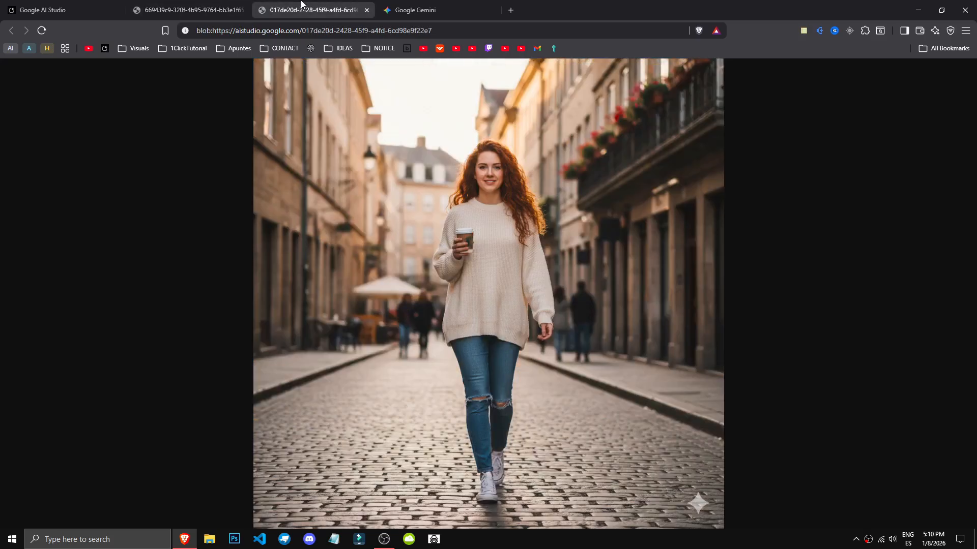
# Return to the Google AI Studio chat and close both image tabs.
pyautogui.click(87, 5)
pyautogui.middleClick(200, 5)
pyautogui.middleClick(187, 5)
pyautogui.click(905, 270)
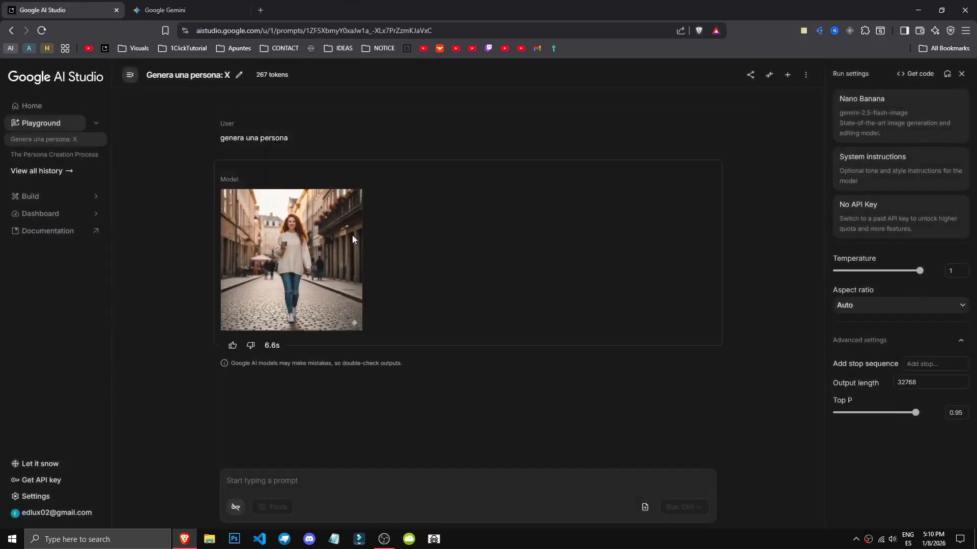
# Look through the available aspect ratios and set the generated images' aspect ratio to 16:9.
pyautogui.click(918, 305)
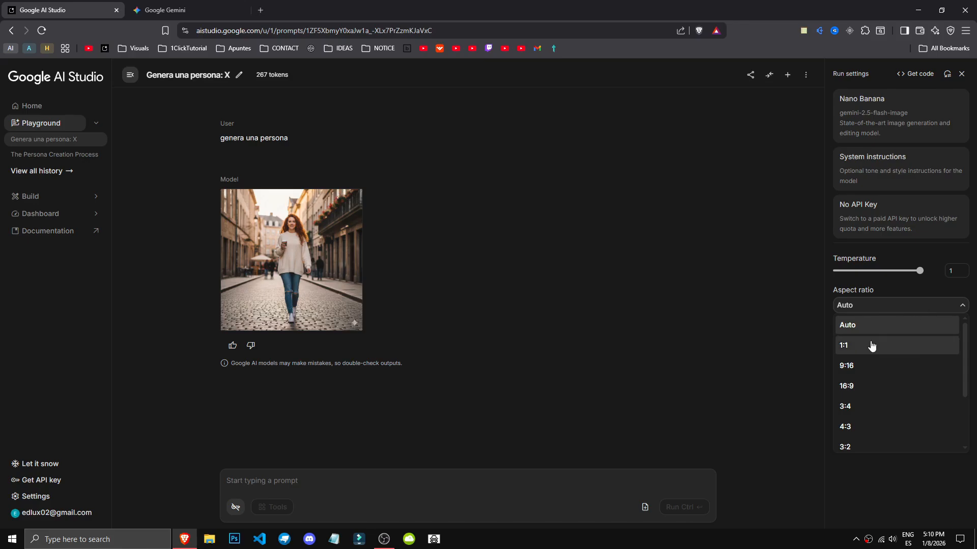
pyautogui.scroll(-2, 900, 344)
pyautogui.scroll(1, 898, 365)
pyautogui.scroll(-1, 885, 392)
pyautogui.scroll(2, 881, 438)
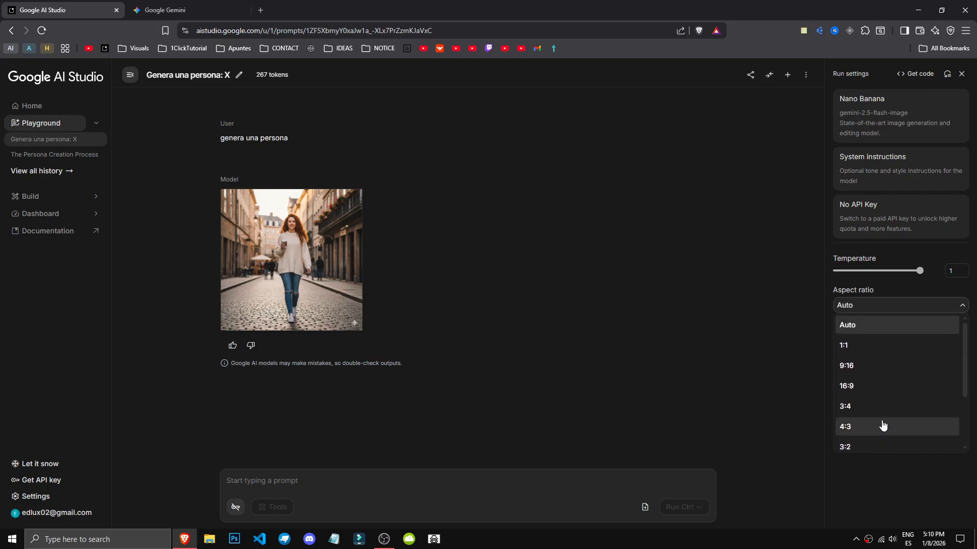
pyautogui.click(879, 387)
# Run the prompt "genera una persona" to generate an image of a person.
pyautogui.click(532, 477)
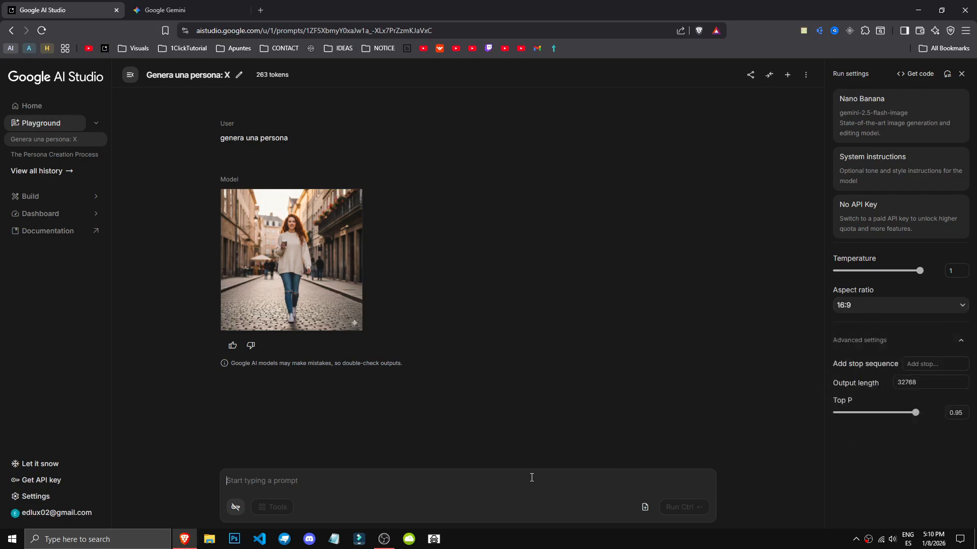
pyautogui.write('genera una persona')
pyautogui.press('Return')
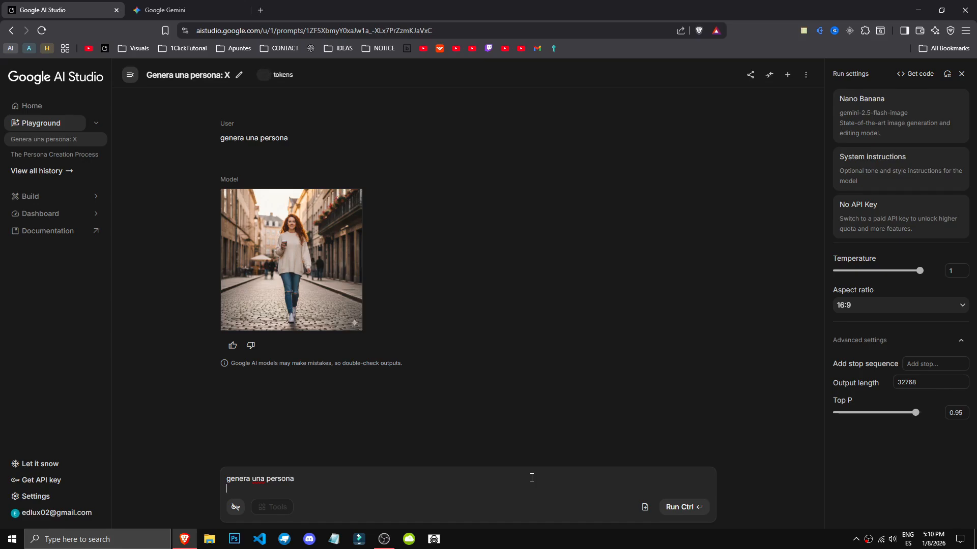
pyautogui.click(682, 507)
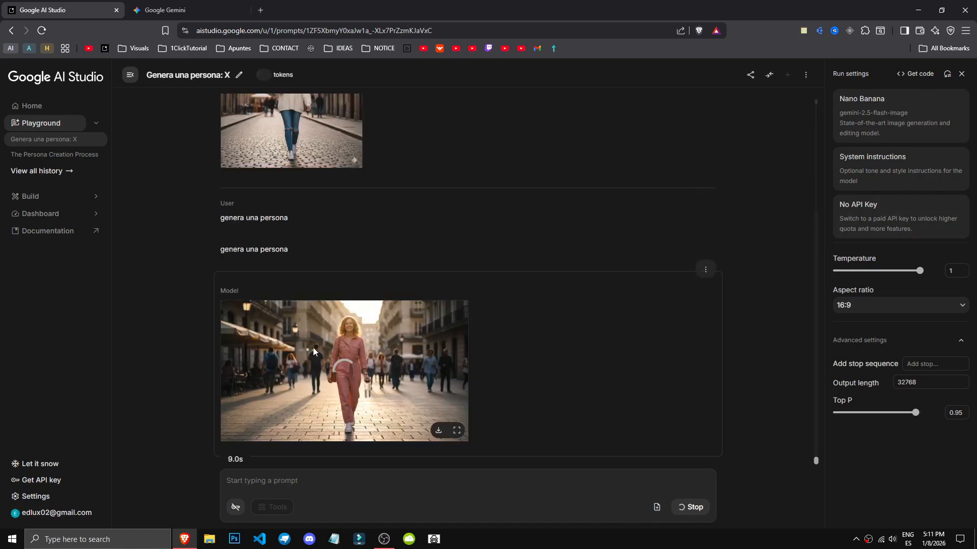
# Enlarge the generated image of the woman in pink, inspect her face up close in a separate tab, and close that tab.
pyautogui.click(358, 382)
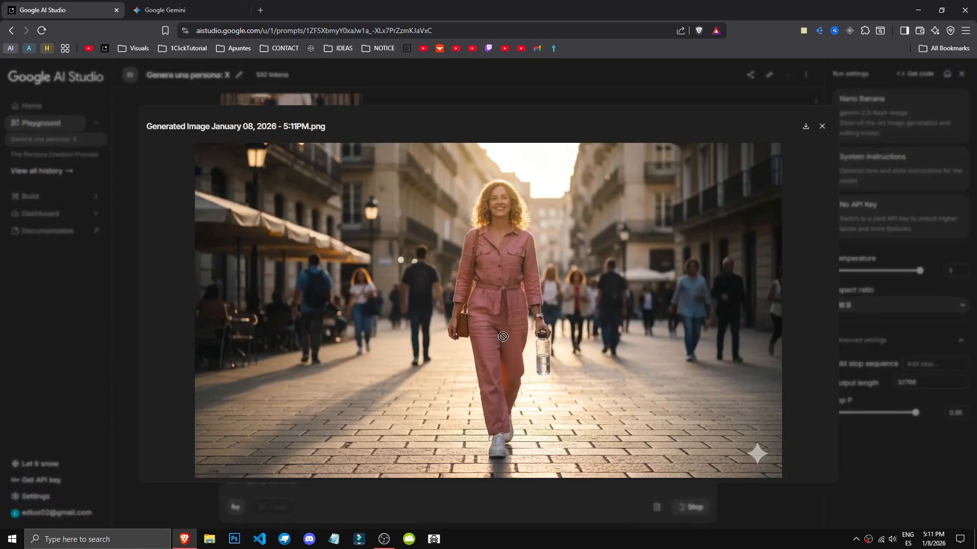
pyautogui.click(502, 179)
pyautogui.scroll(7, 502, 178)
pyautogui.moveTo(793, 200); pyautogui.dragTo(367, 226)
pyautogui.click(407, 525)
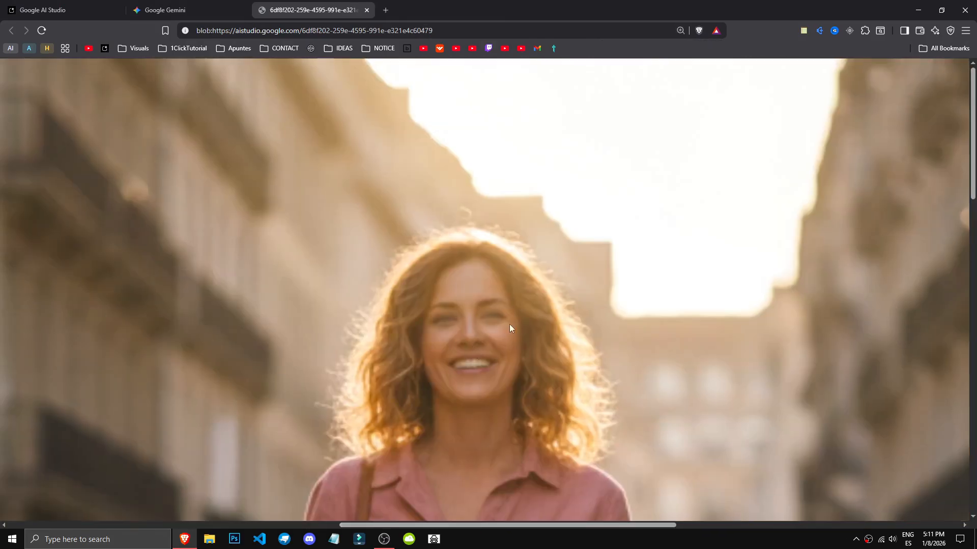
pyautogui.scroll(-7, 655, 407)
pyautogui.hotkey('ctrl', 'w')
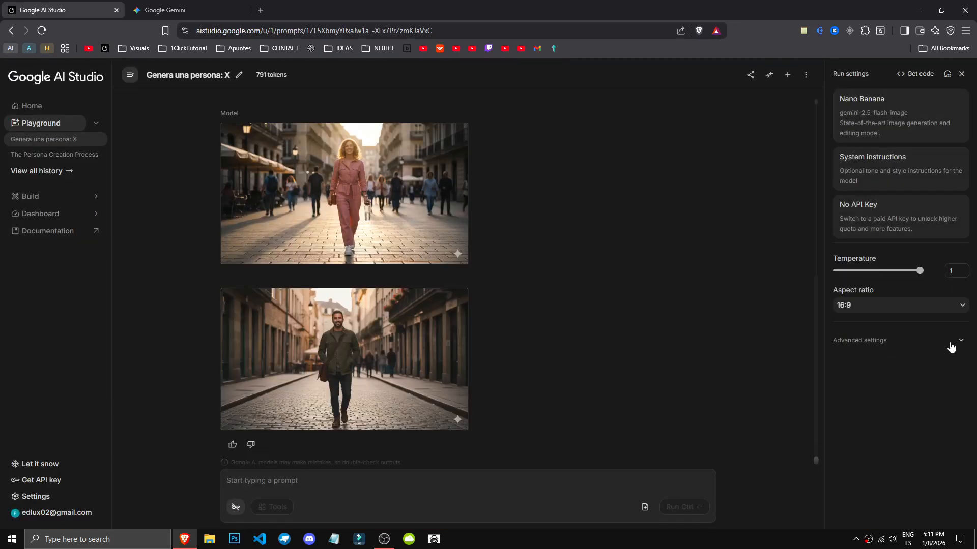
# Expand the advanced settings and examine the Output length and Top P options.
pyautogui.click(948, 343)
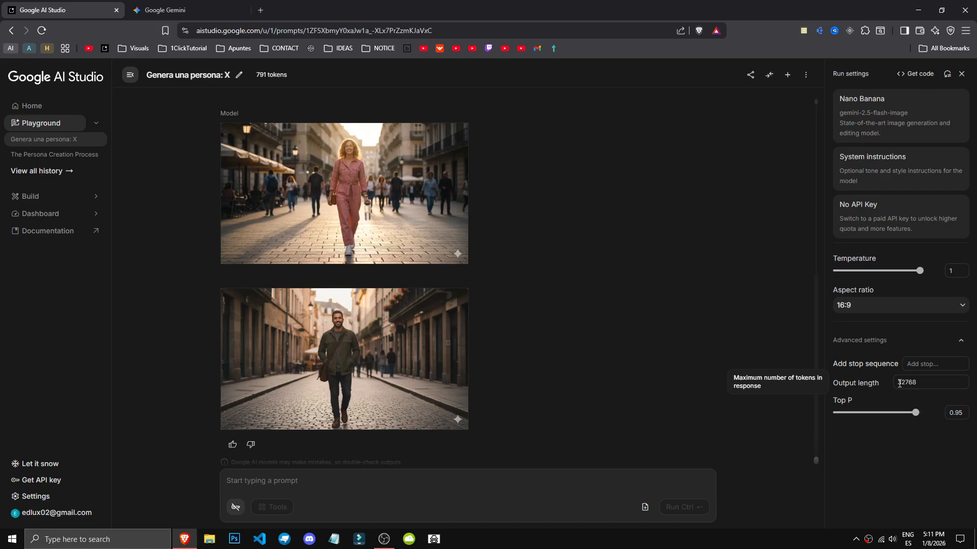
pyautogui.moveTo(920, 382); pyautogui.dragTo(863, 384)
pyautogui.click(902, 451)
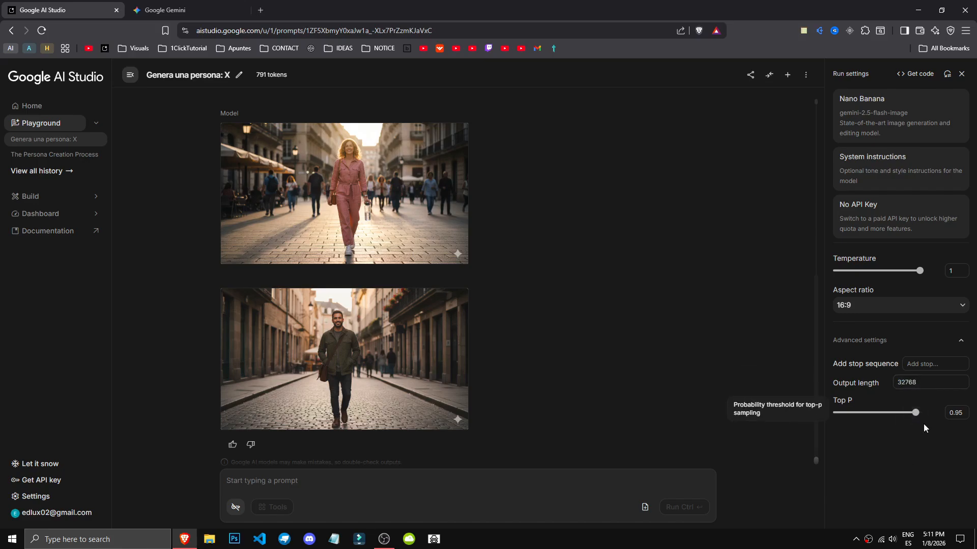
pyautogui.moveTo(915, 413); pyautogui.dragTo(916, 418)
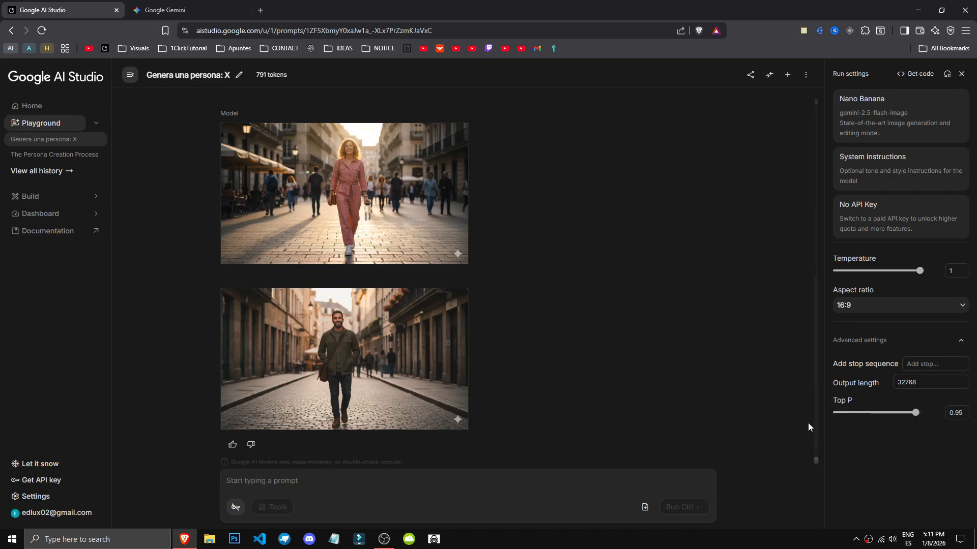
# Hide the run settings and turn on compare mode for the current chat.
pyautogui.scroll(1, 809, 407)
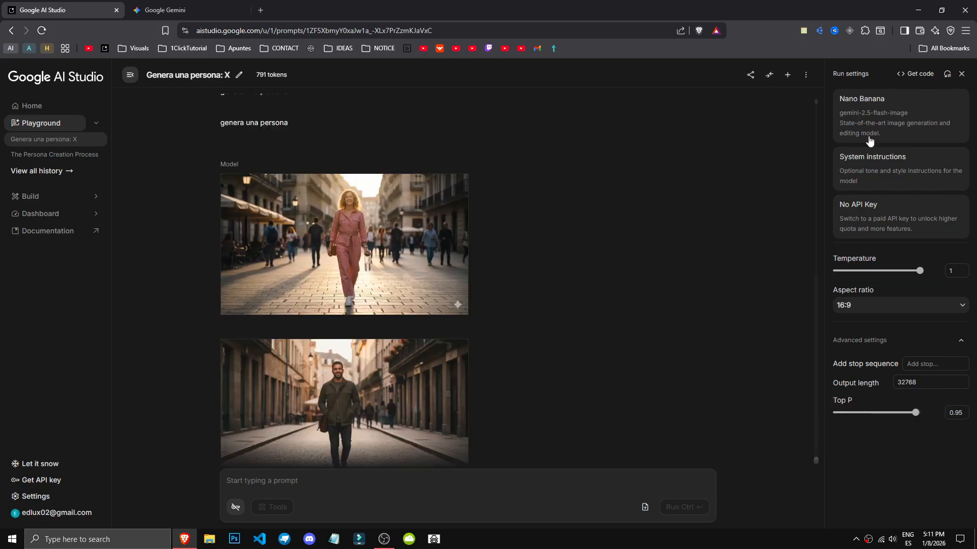
pyautogui.click(961, 74)
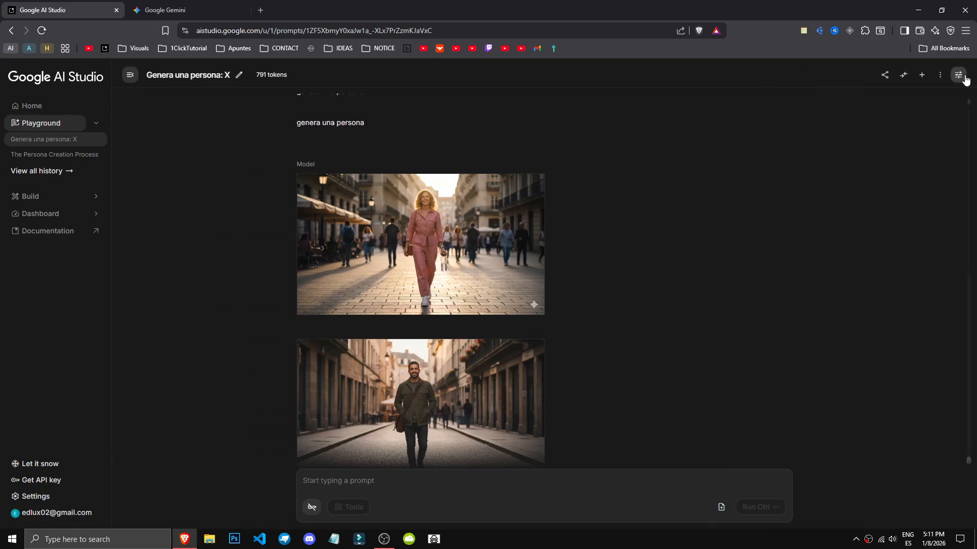
pyautogui.click(903, 77)
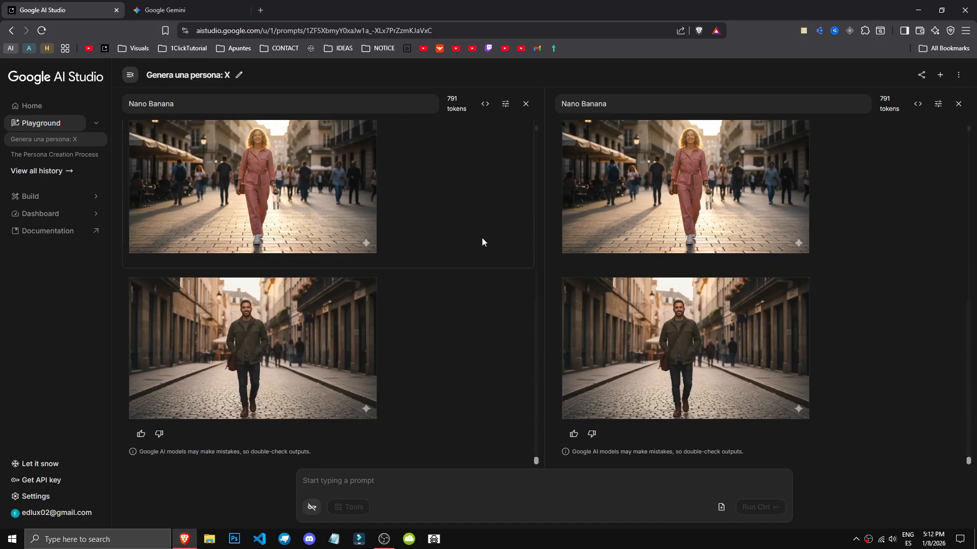
# Review the image models available for the first chat in the comparison and leave its model unchanged.
pyautogui.click(231, 101)
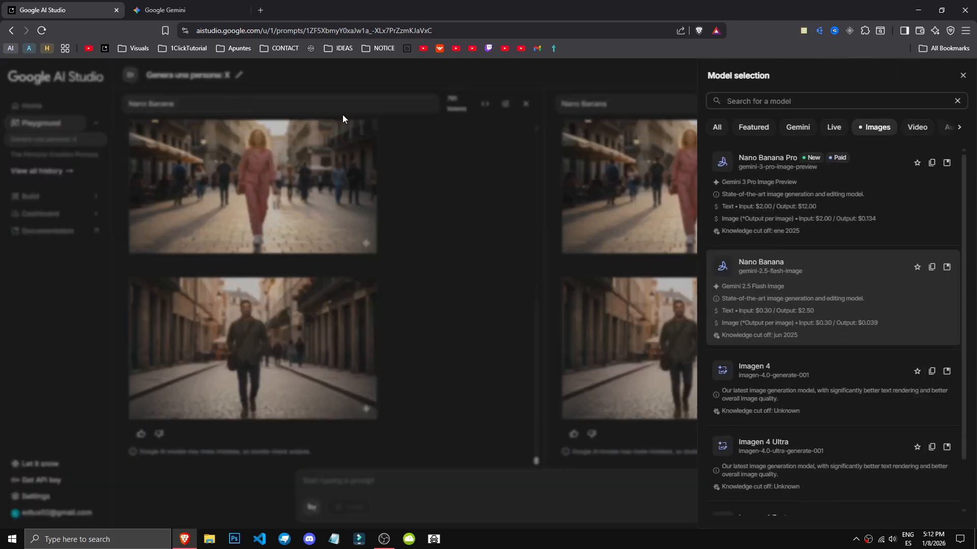
pyautogui.scroll(-1, 732, 377)
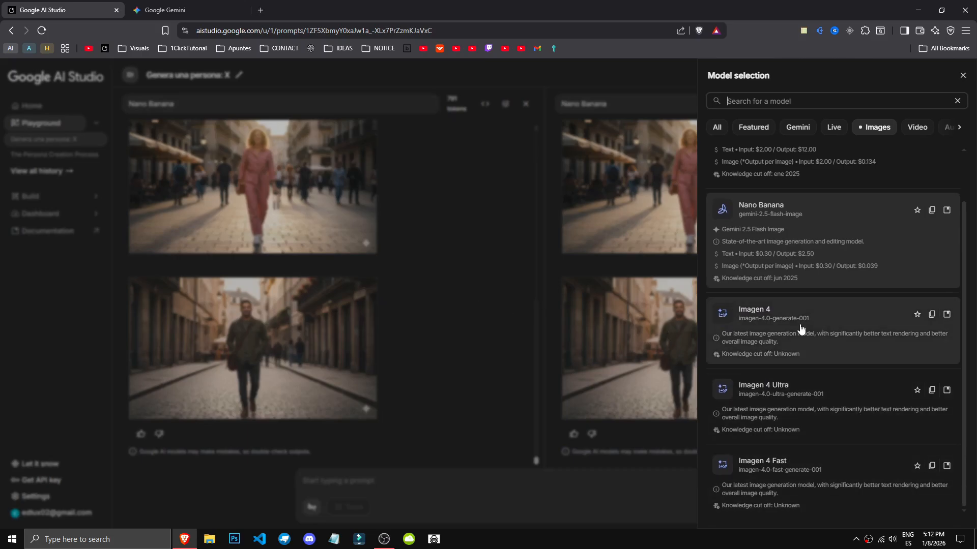
pyautogui.click(646, 147)
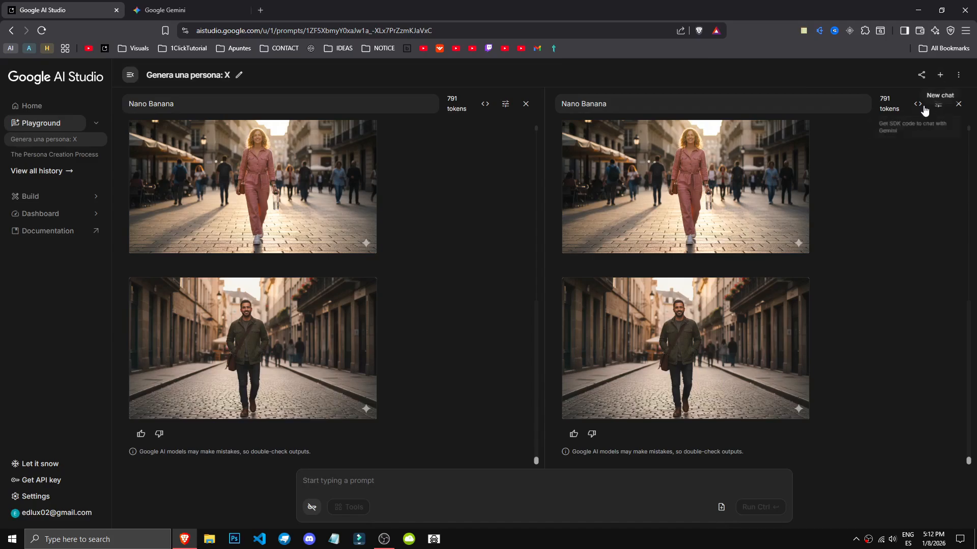
# Close the second chat of the comparison and start a new chat.
pyautogui.click(959, 105)
pyautogui.press('Return')
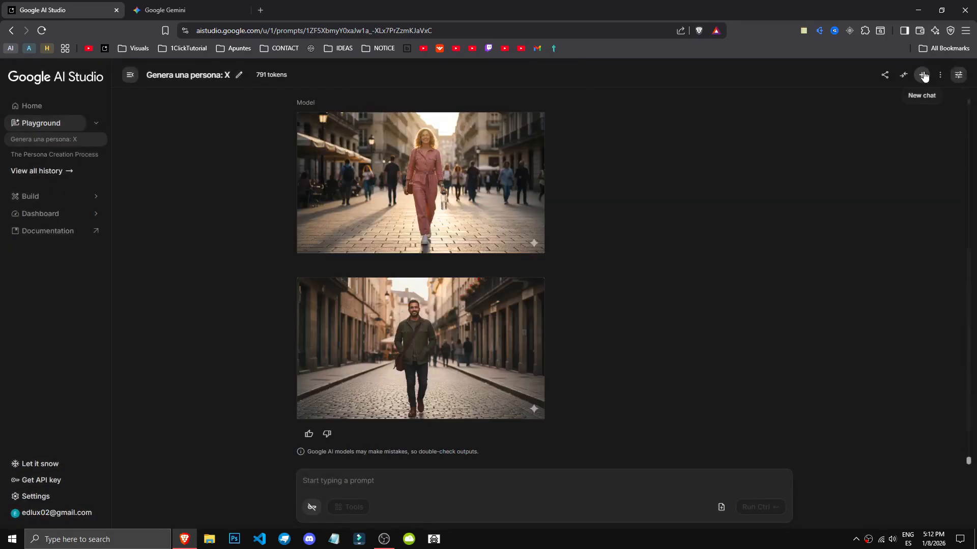
pyautogui.click(922, 75)
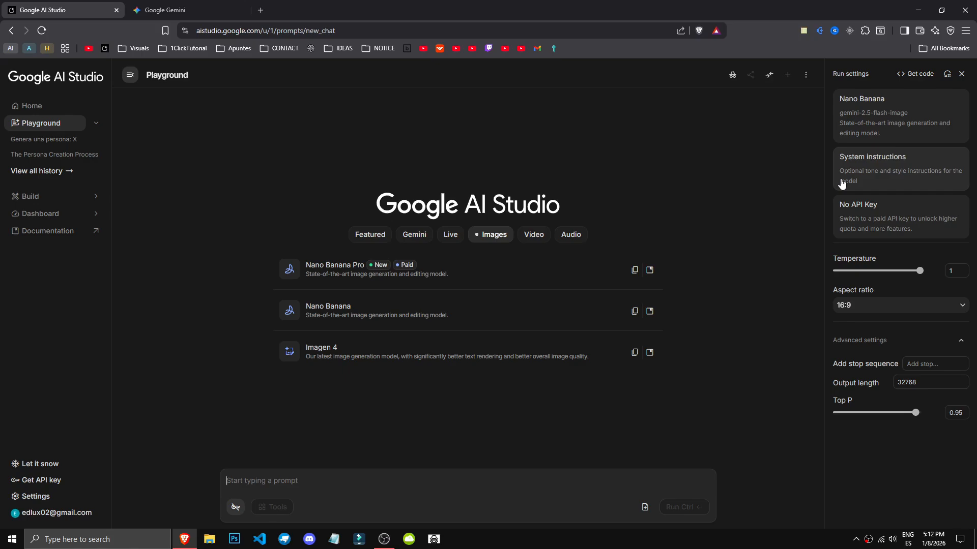
# Switch to Gemini and review the prompts "genera a una persona" and "los edificios de la izquierda en llamas" with their images.
pyautogui.hotkey('ctrl', 'Tab')
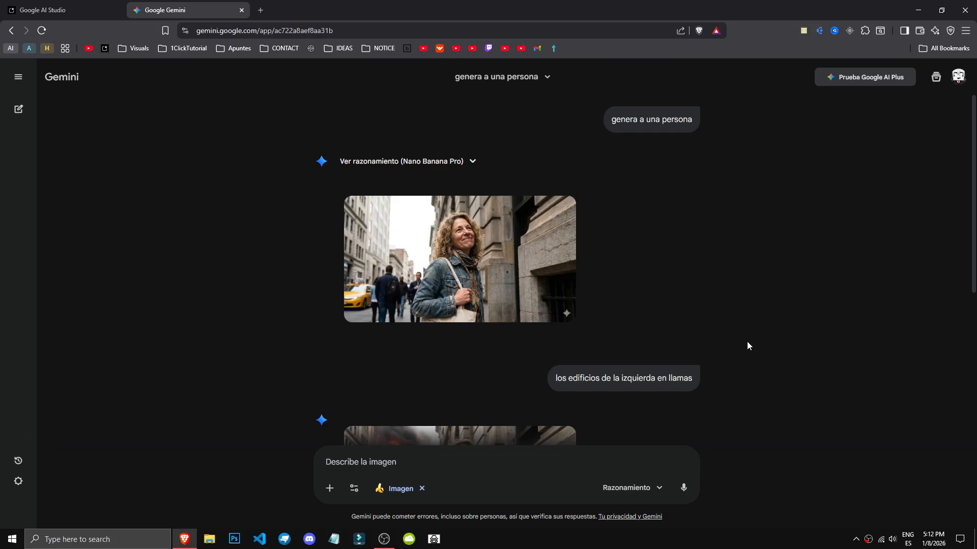
pyautogui.moveTo(610, 119); pyautogui.dragTo(693, 120)
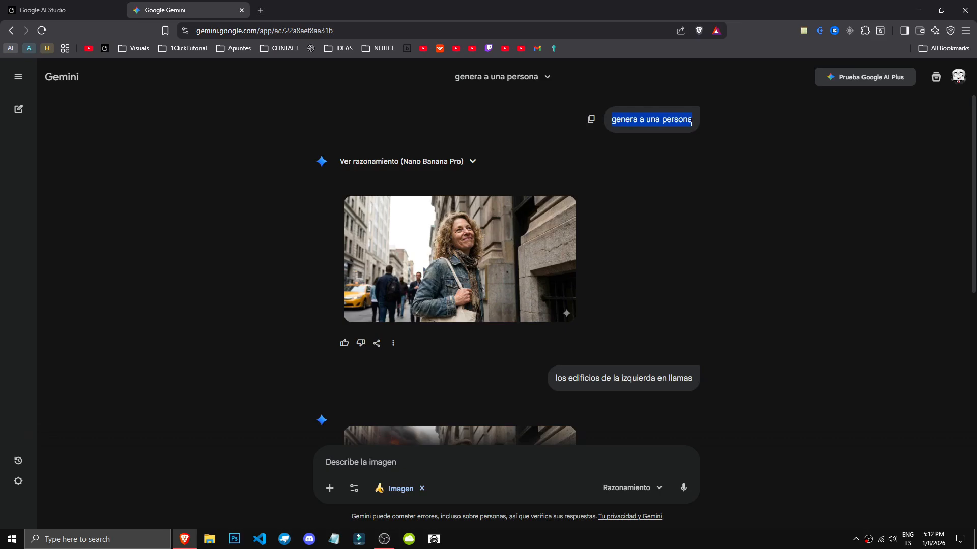
pyautogui.scroll(-1, 693, 152)
pyautogui.moveTo(555, 327); pyautogui.dragTo(705, 330)
pyautogui.scroll(-4, 705, 331)
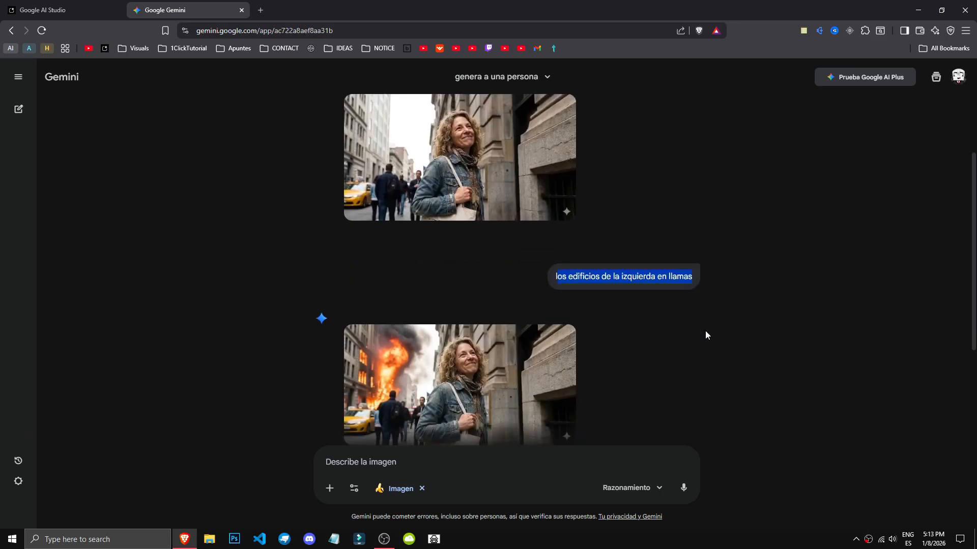
pyautogui.click(274, 248)
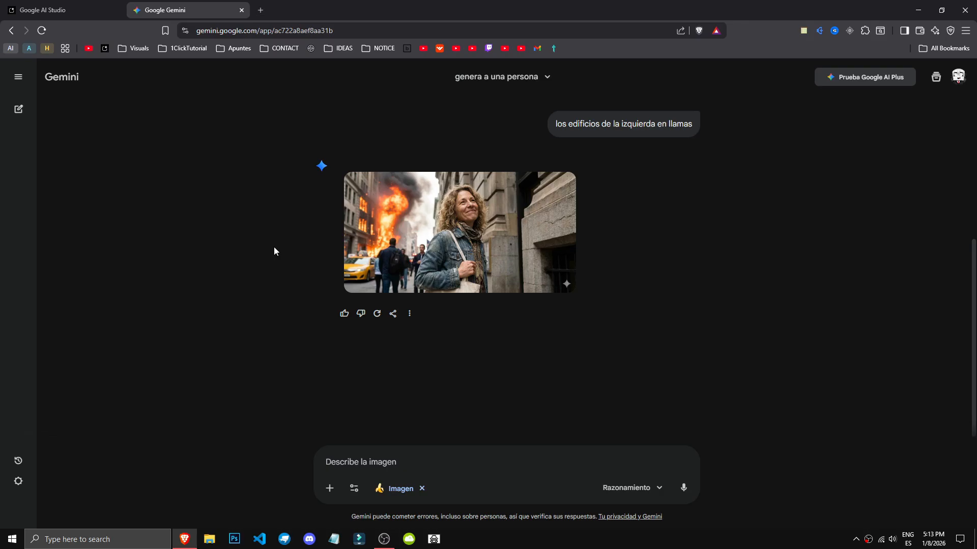
# Inspect the image with the burning buildings enlarged and return to the conversation.
pyautogui.click(465, 246)
pyautogui.rightClick(485, 263)
pyautogui.click(527, 301)
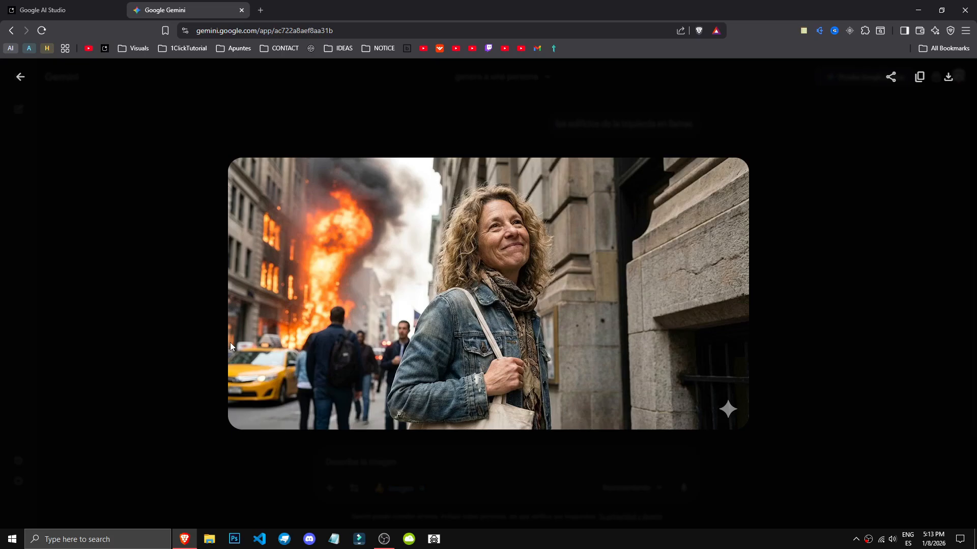
pyautogui.click(102, 309)
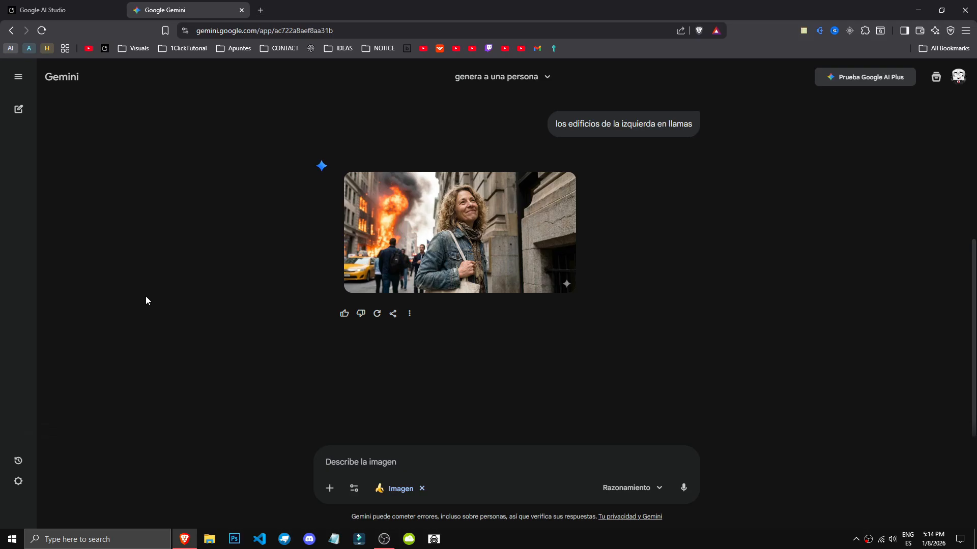
# Check the new chat in Google AI Studio, return to Gemini and compare the burning-buildings edit with the original, enlarging the edit.
pyautogui.hotkey('ctrl', 'shift', 'Tab')
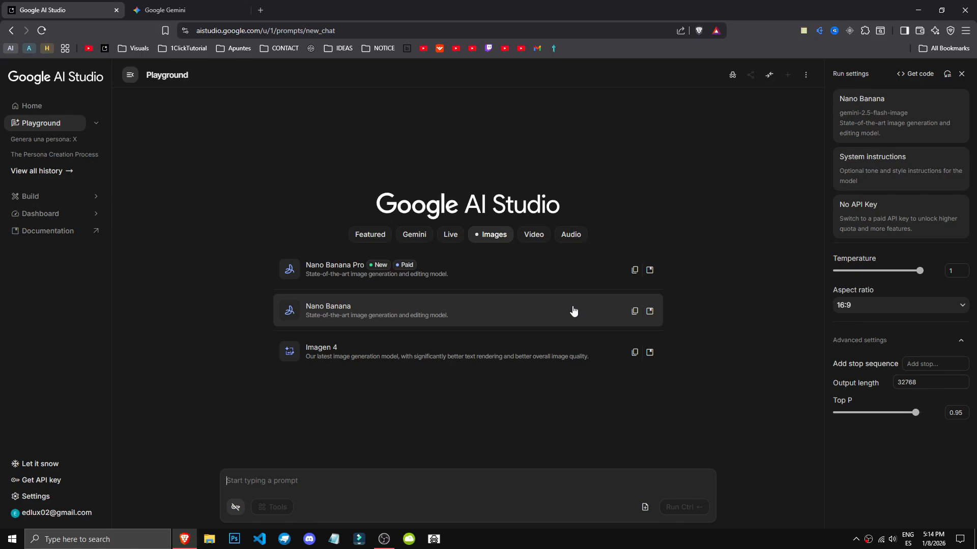
pyautogui.hotkey('ctrl', 'Tab')
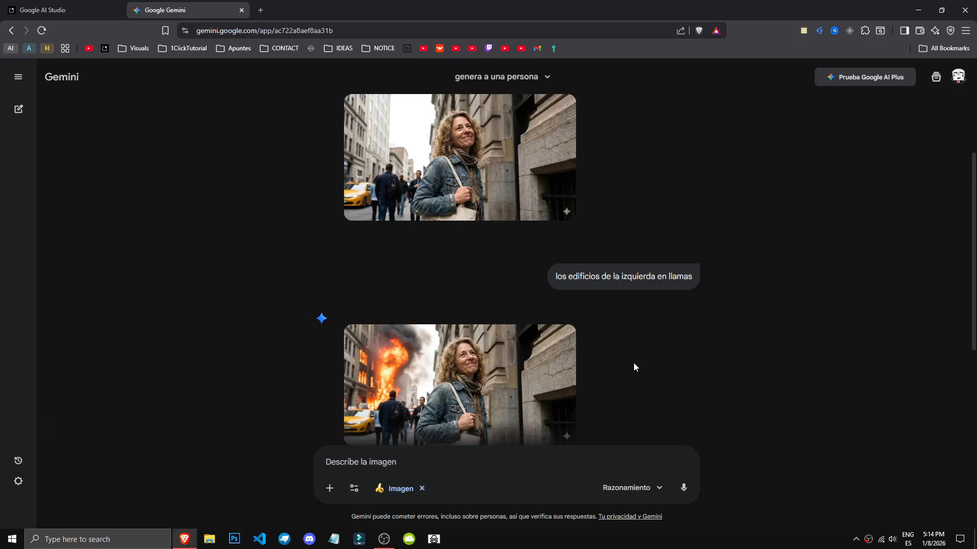
pyautogui.scroll(-2, 602, 361)
pyautogui.scroll(2, 547, 237)
pyautogui.scroll(-2, 449, 295)
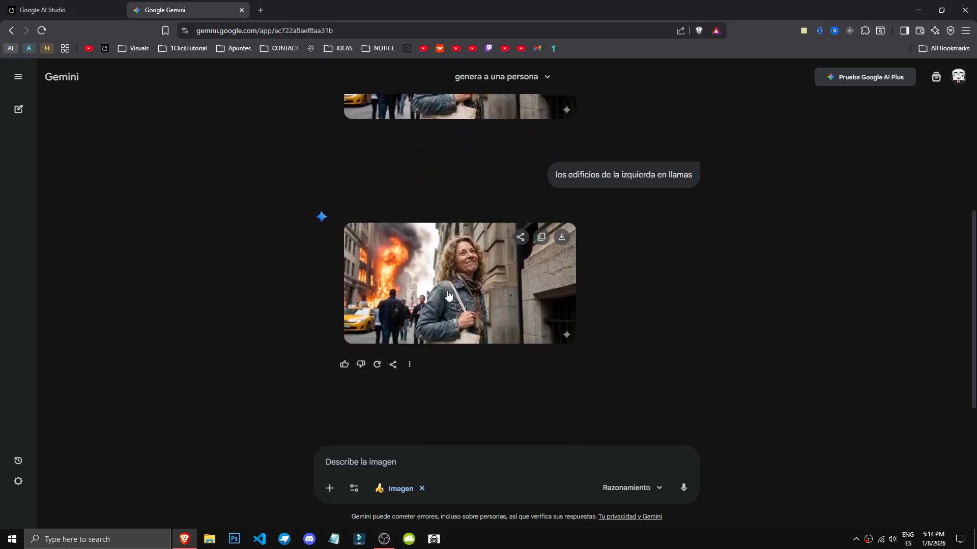
pyautogui.click(447, 295)
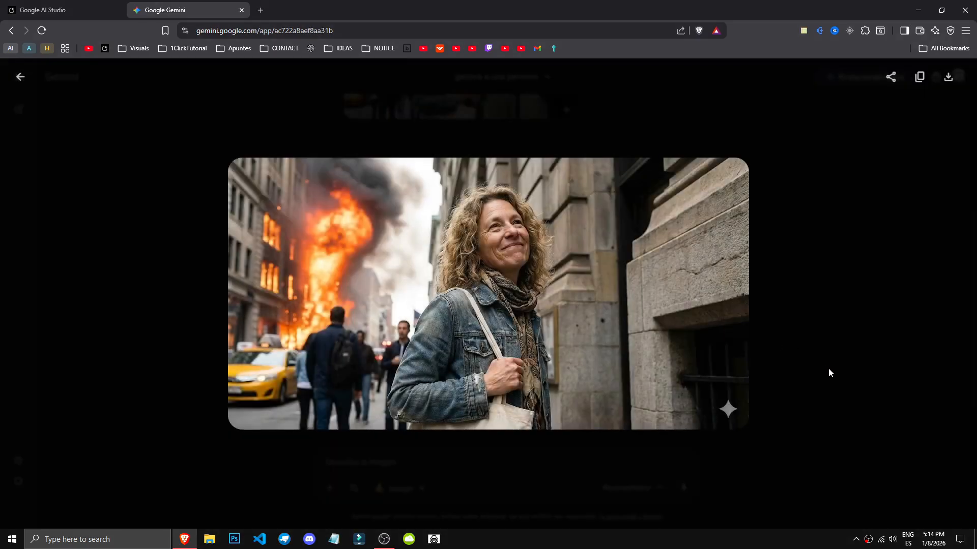
pyautogui.click(829, 373)
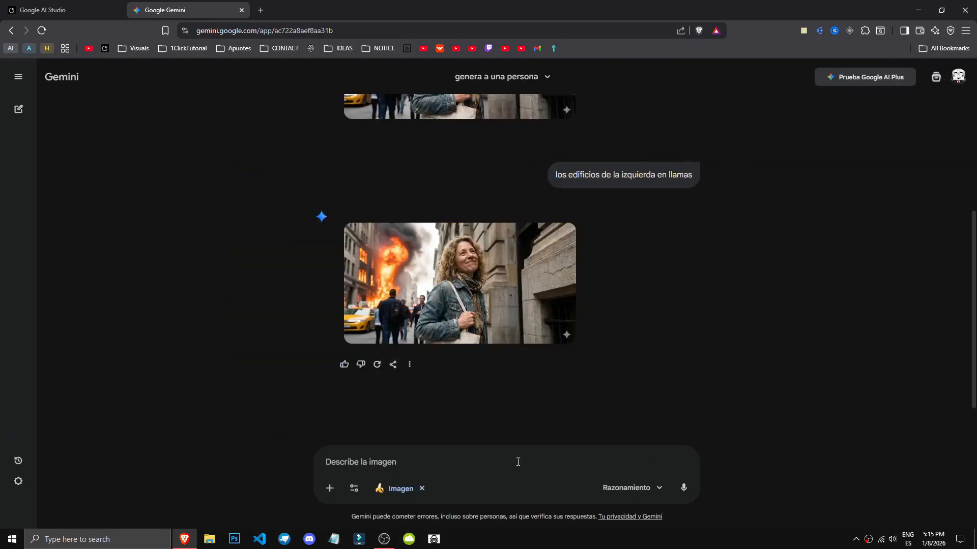
# Edit the image with the prompt "quiero que a la derecha se vea un museo" and inspect the result enlarged.
pyautogui.click(535, 297)
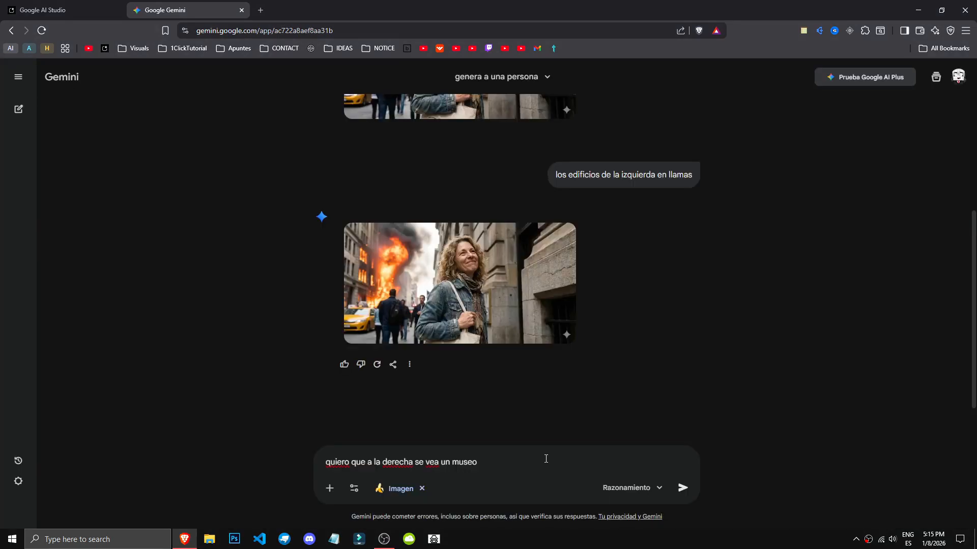
pyautogui.press('Return')
pyautogui.scroll(4, 503, 386)
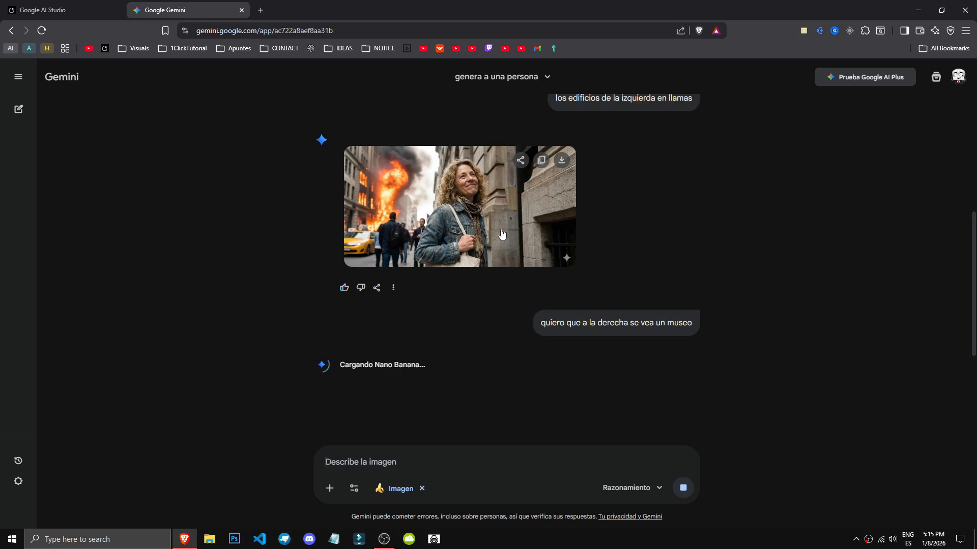
pyautogui.scroll(6, 537, 237)
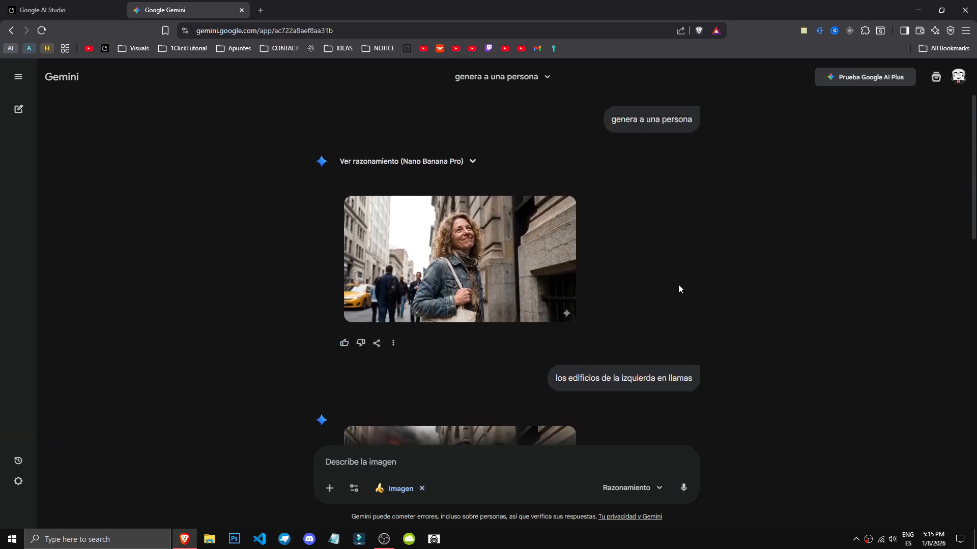
pyautogui.scroll(-1, 647, 284)
pyautogui.scroll(-4, 631, 307)
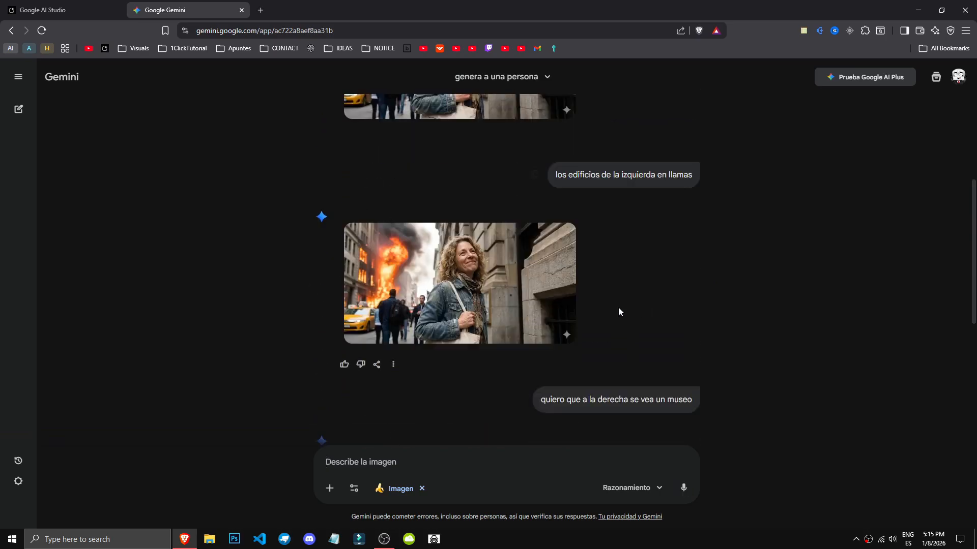
pyautogui.scroll(-1, 699, 316)
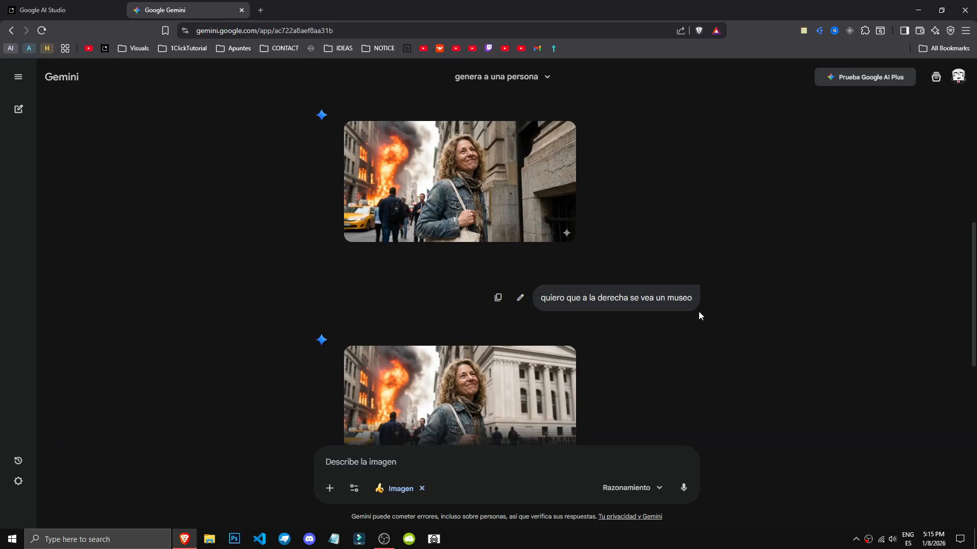
pyautogui.scroll(-3, 687, 324)
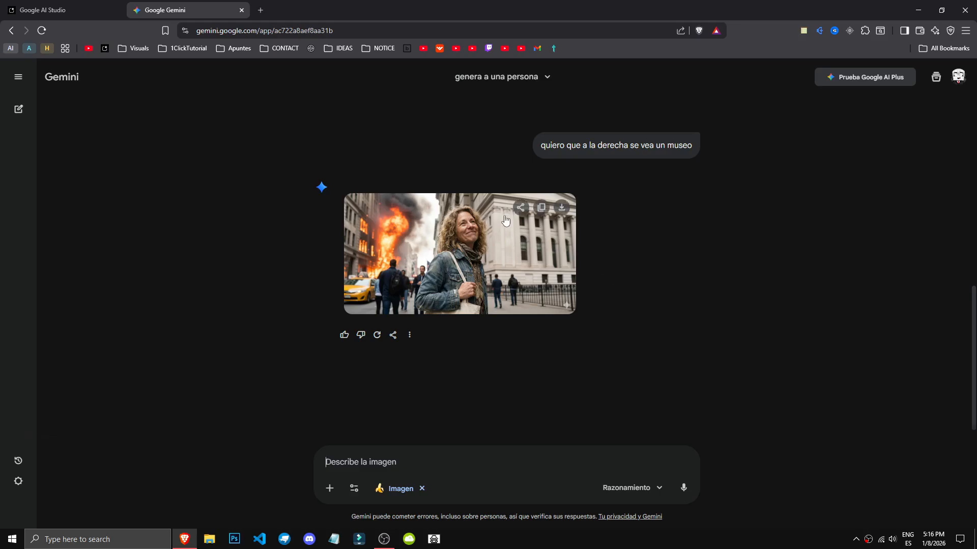
pyautogui.click(521, 233)
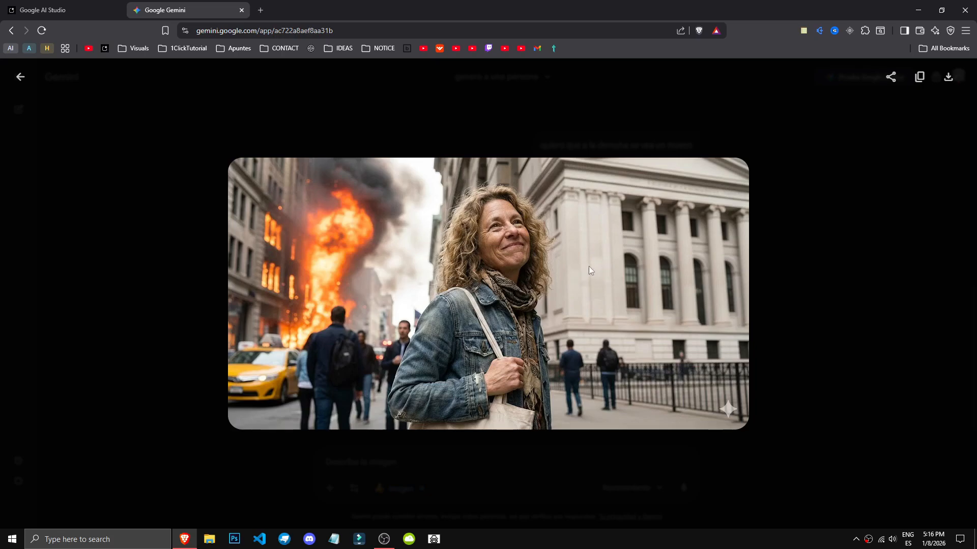
pyautogui.click(859, 325)
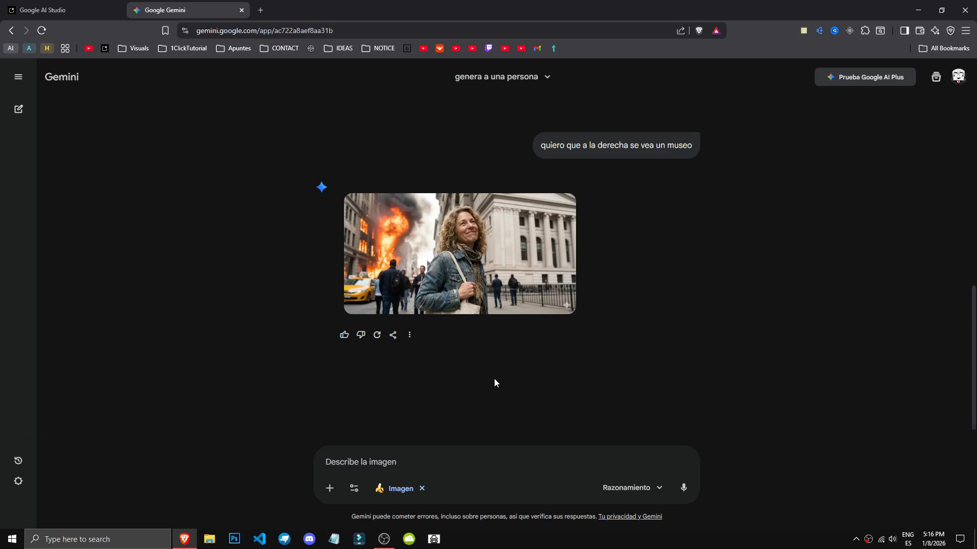
# Go back to the prompt "genera a una persona" and inspect its original image enlarged.
pyautogui.scroll(10, 657, 211)
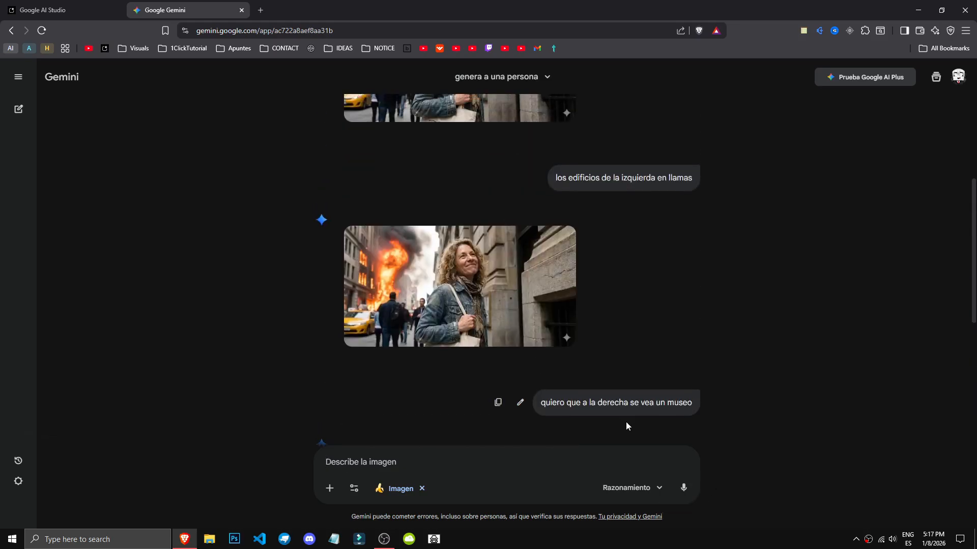
pyautogui.moveTo(610, 120); pyautogui.dragTo(697, 121)
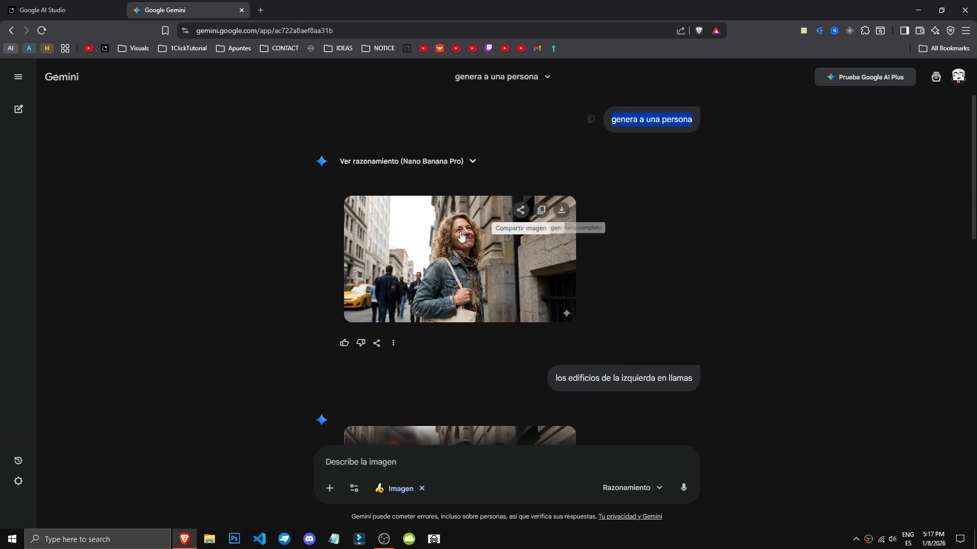
pyautogui.click(450, 237)
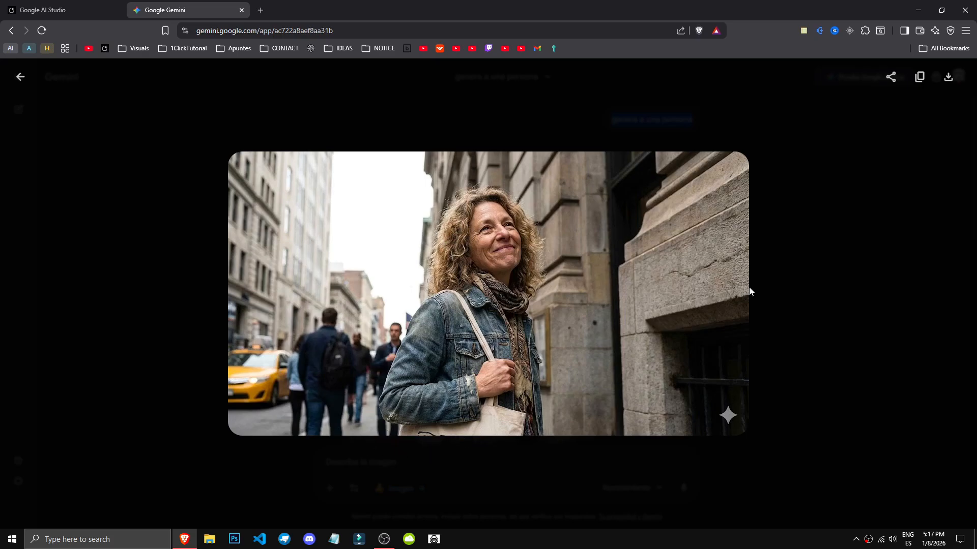
pyautogui.click(905, 342)
# Switch to Google AI Studio and run the prompt "genera a una persona sola, que esté modelando (mirando a cámara) en medio del bosque, y una fogata".
pyautogui.click(51, 7)
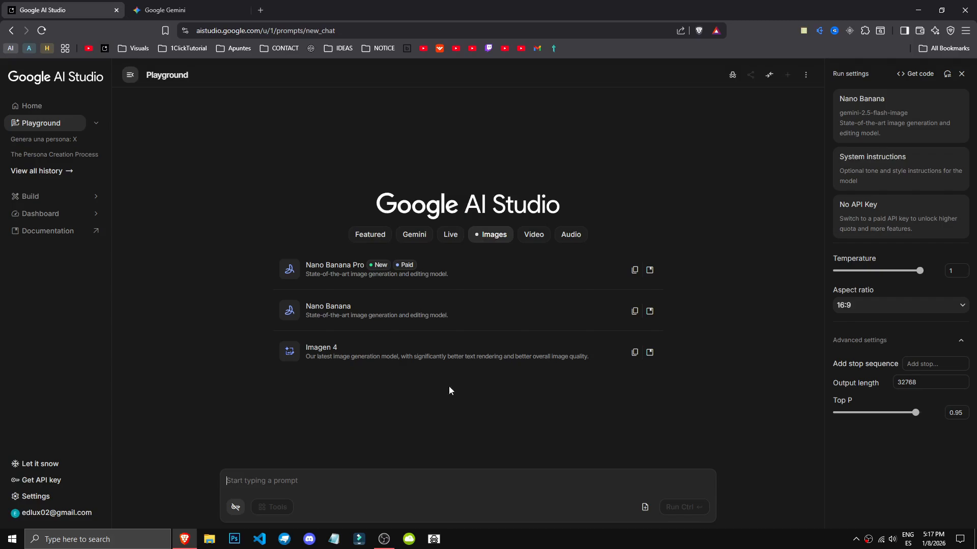
pyautogui.click(374, 488)
pyautogui.write('genera a una persona en medio del bosque, y una fogata')
pyautogui.hotkey('ctrl', 'a')
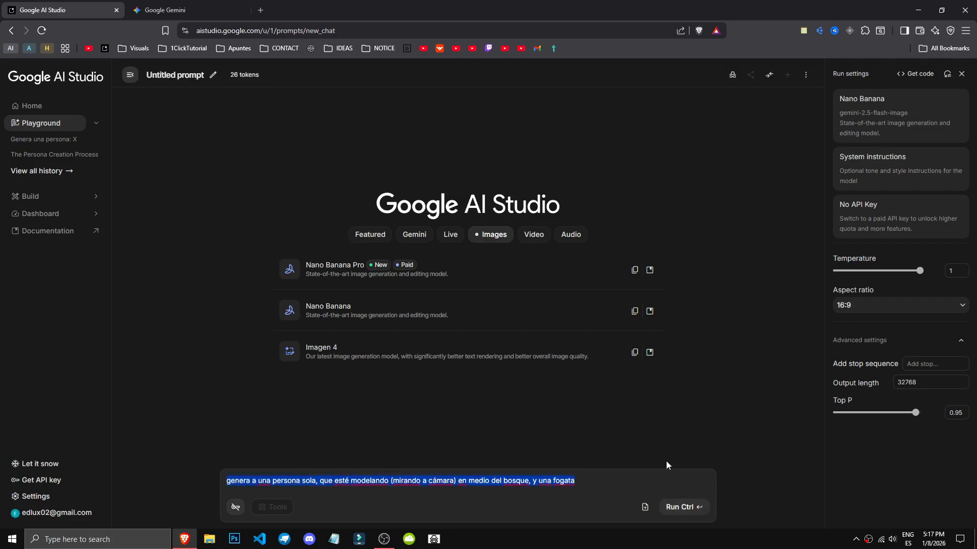
pyautogui.hotkey('ctrl', 'x')
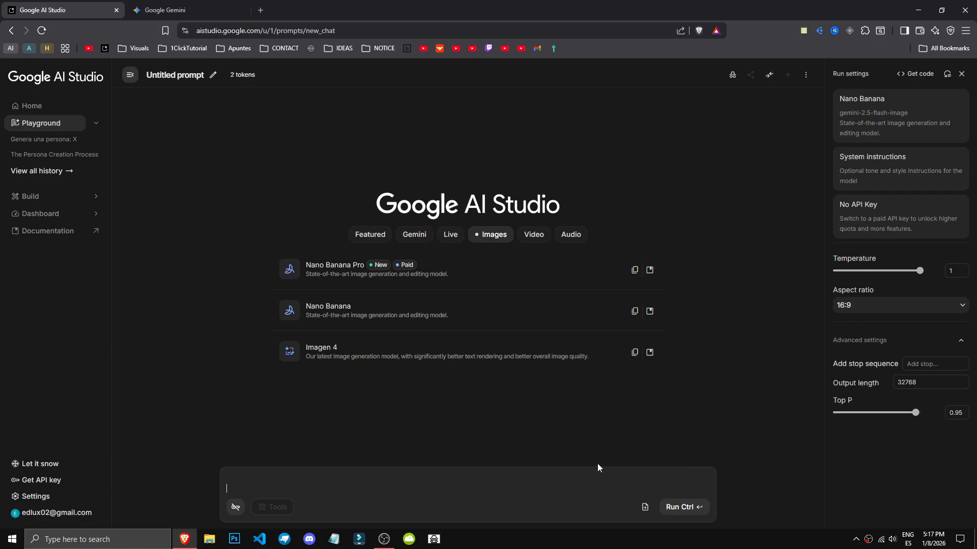
pyautogui.hotkey('ctrl', 'v')
pyautogui.hotkey('ctrl', 'Return')
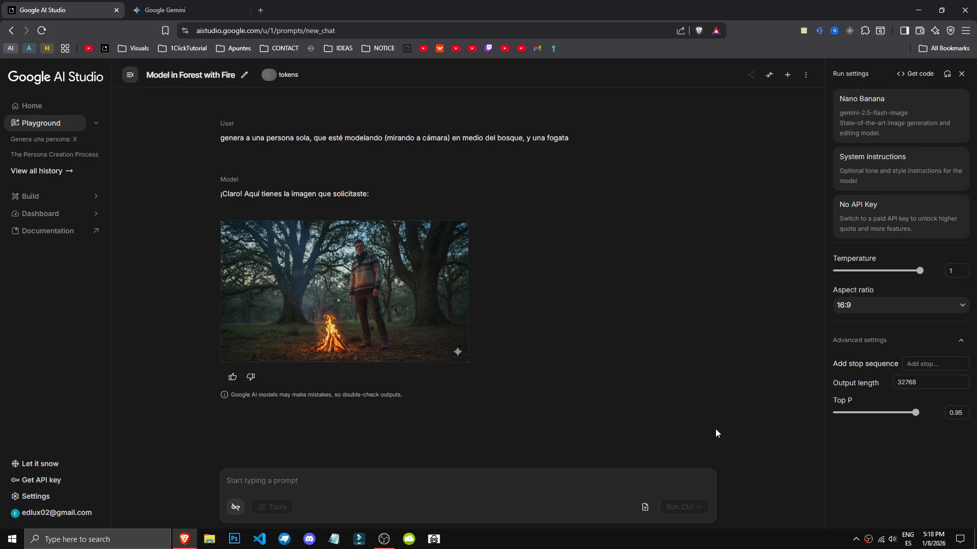
# Inspect the generated image of the man beside the forest campfire enlarged and close the preview.
pyautogui.click(420, 292)
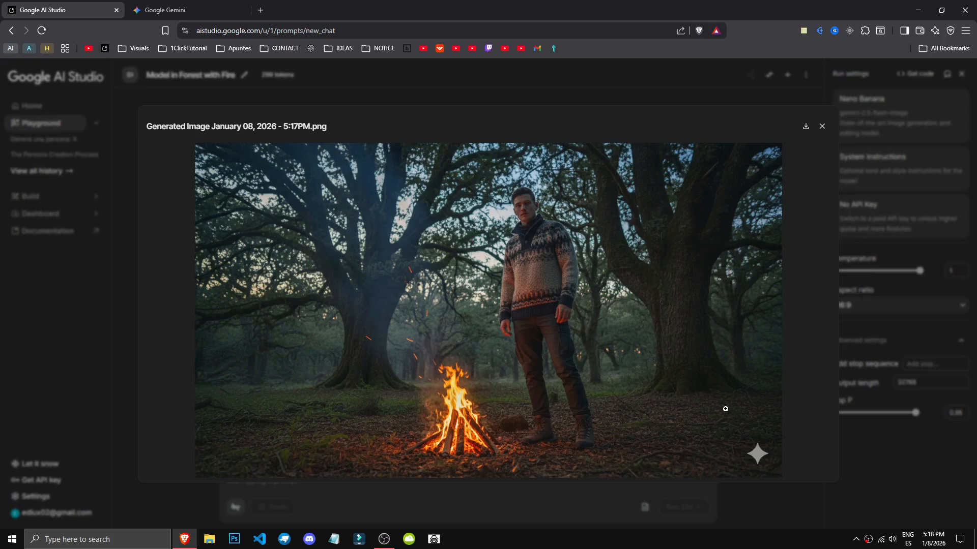
pyautogui.click(589, 258)
pyautogui.click(590, 259)
pyautogui.click(562, 85)
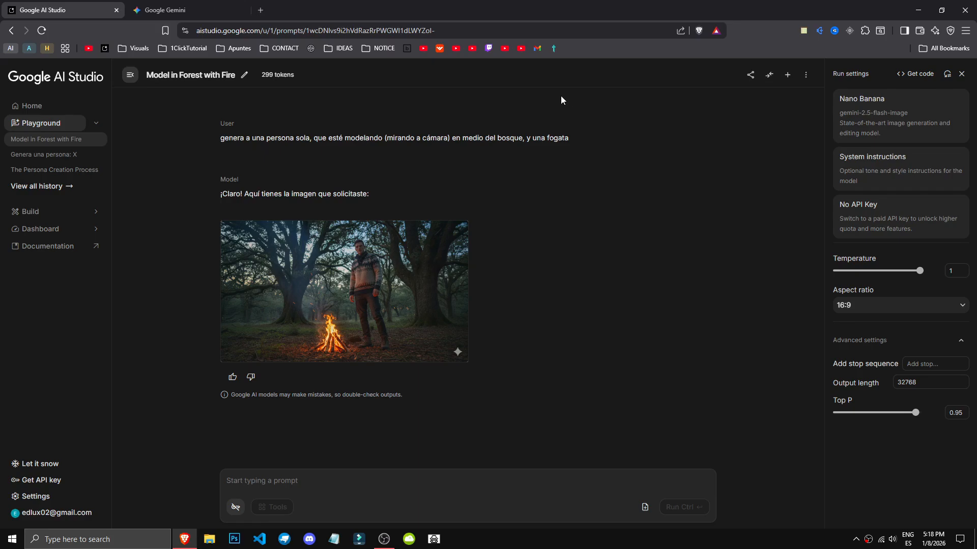
# Run the follow-up prompt "quiero la fogata más grande y mística" to edit the forest image.
pyautogui.click(430, 289)
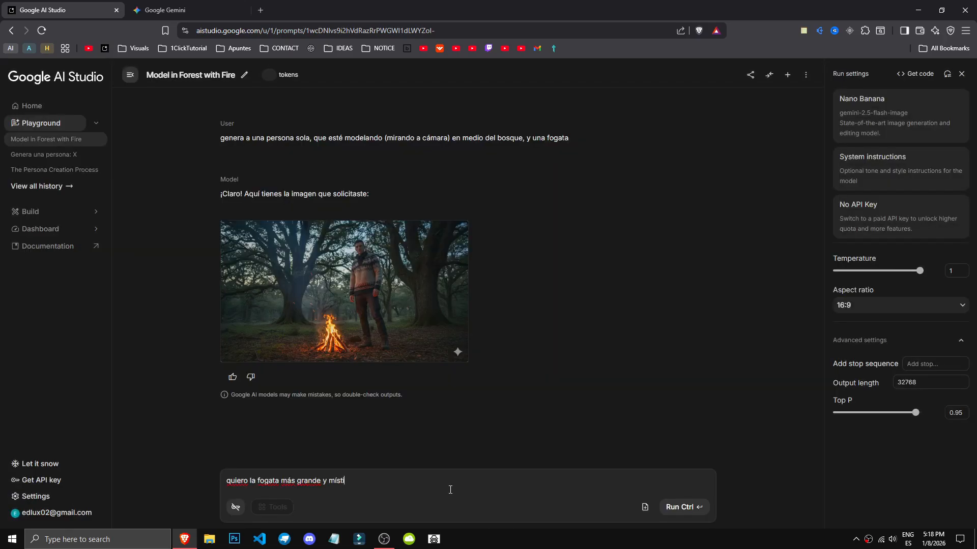
pyautogui.write('ca')
pyautogui.click(679, 507)
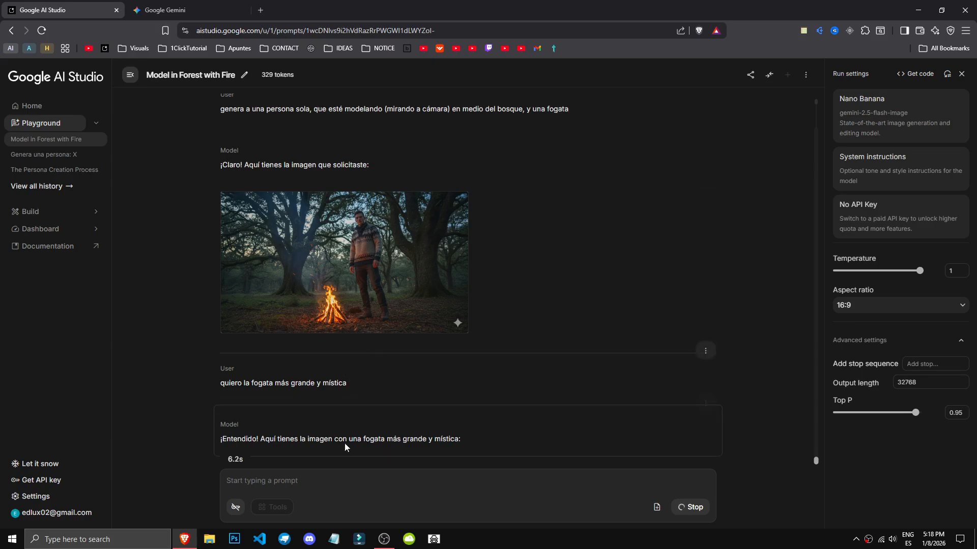
# Inspect the edited forest image with the larger, mystical campfire enlarged and close the preview.
pyautogui.moveTo(240, 462)
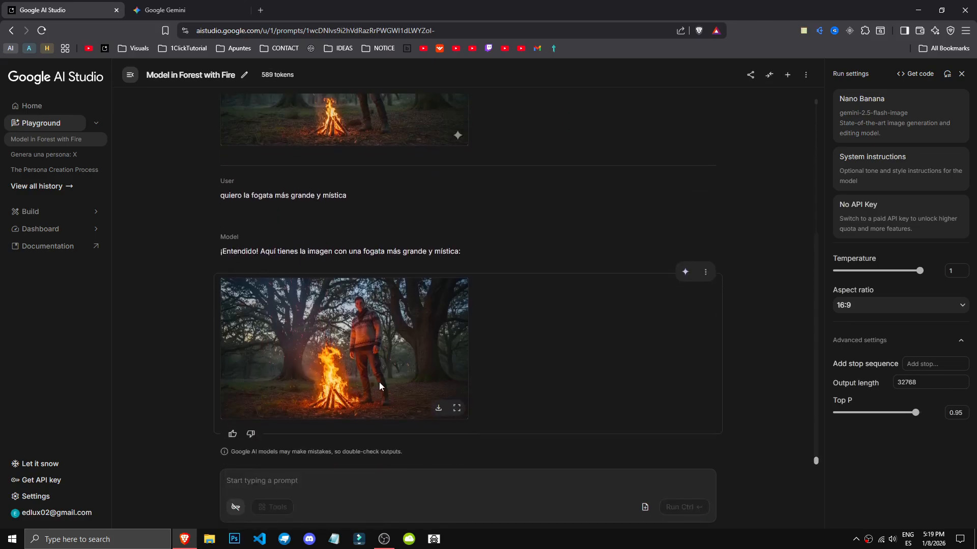
pyautogui.click(380, 383)
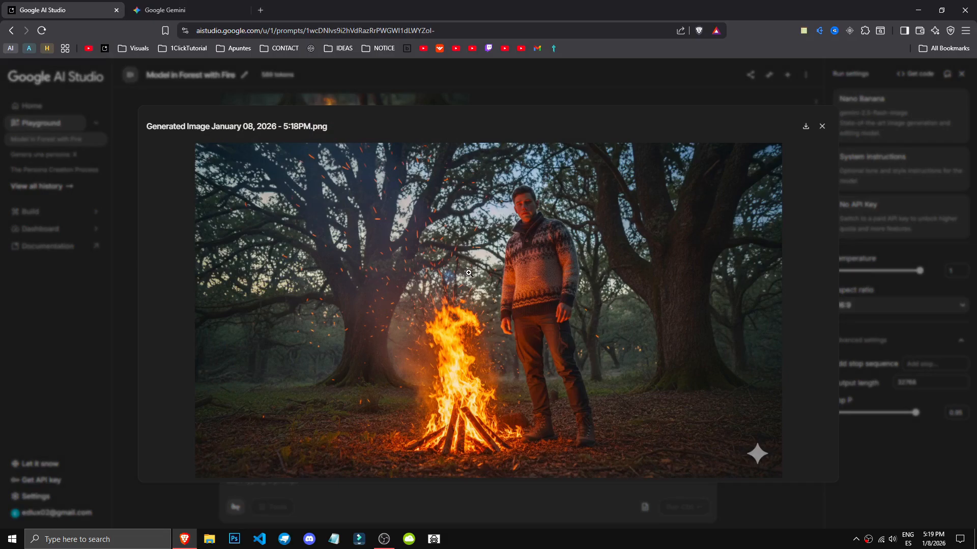
pyautogui.press('Escape')
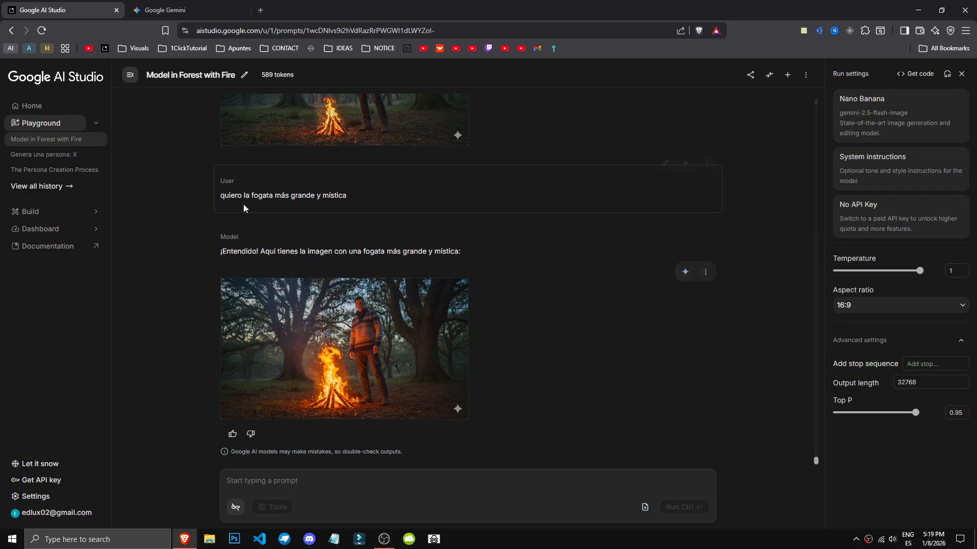
# Switch to Gemini to review the "genera a una persona" conversation from its start and return to Google AI Studio.
pyautogui.hotkey('ctrl', 'Tab')
pyautogui.middleClick(242, 303)
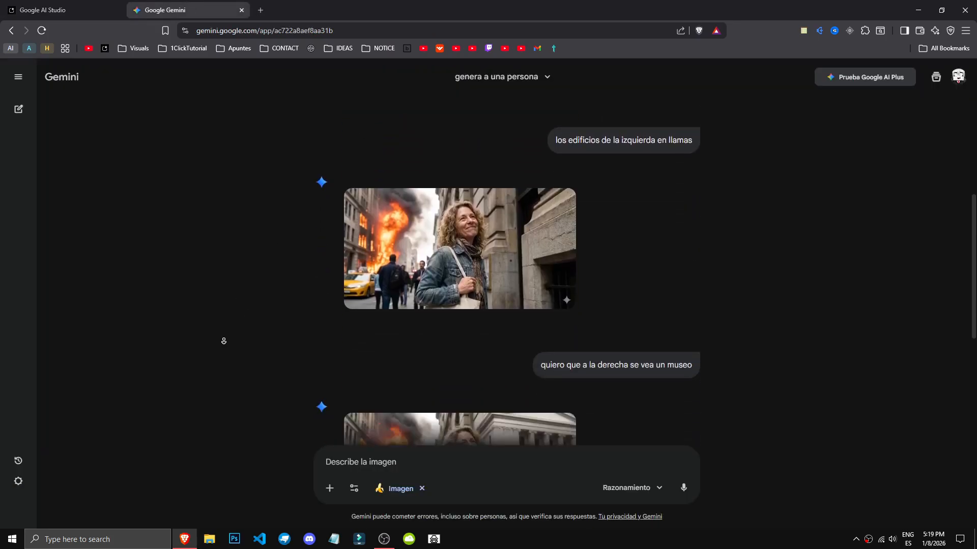
pyautogui.middleClick(663, 246)
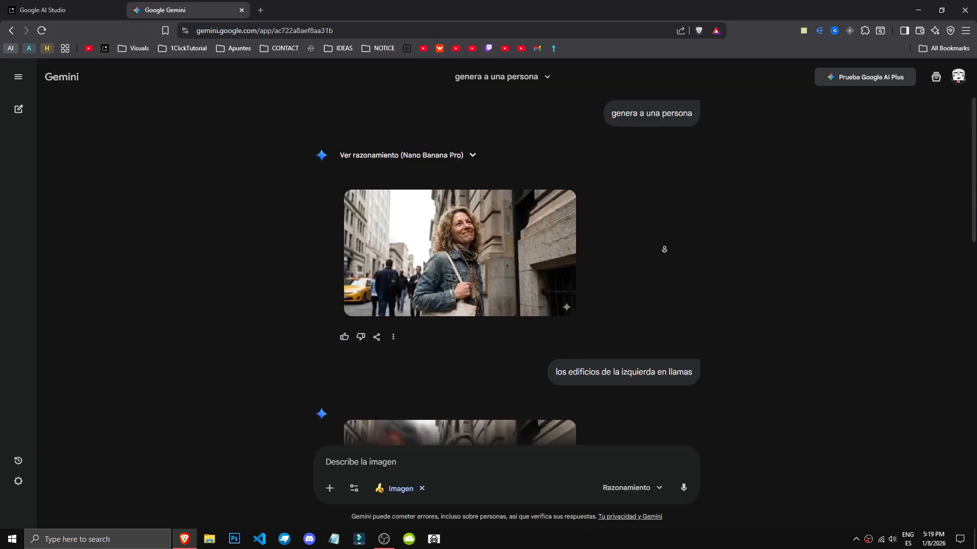
pyautogui.click(56, 10)
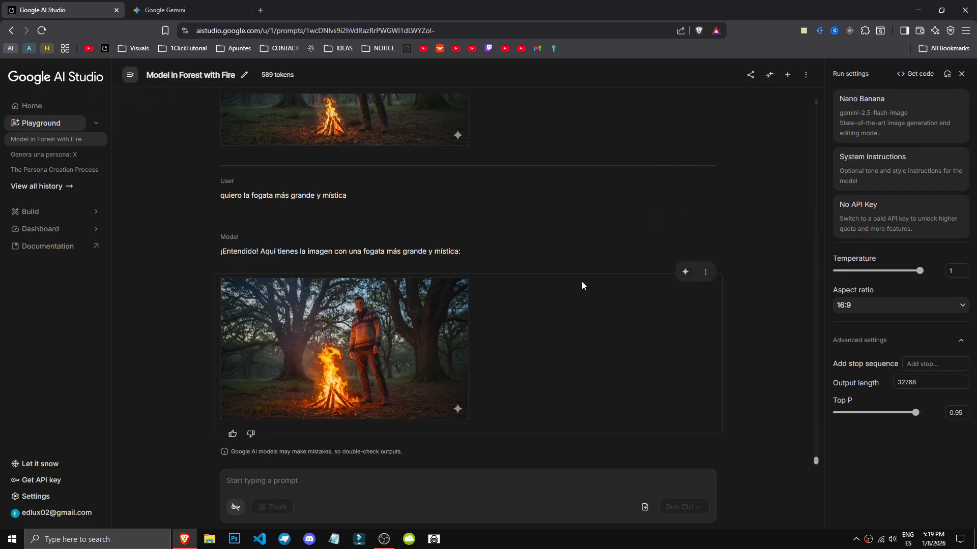
# Copy the forest image with the larger campfire from its enlarged preview and paste it into a new chat.
pyautogui.click(320, 359)
pyautogui.rightClick(472, 309)
pyautogui.click(523, 347)
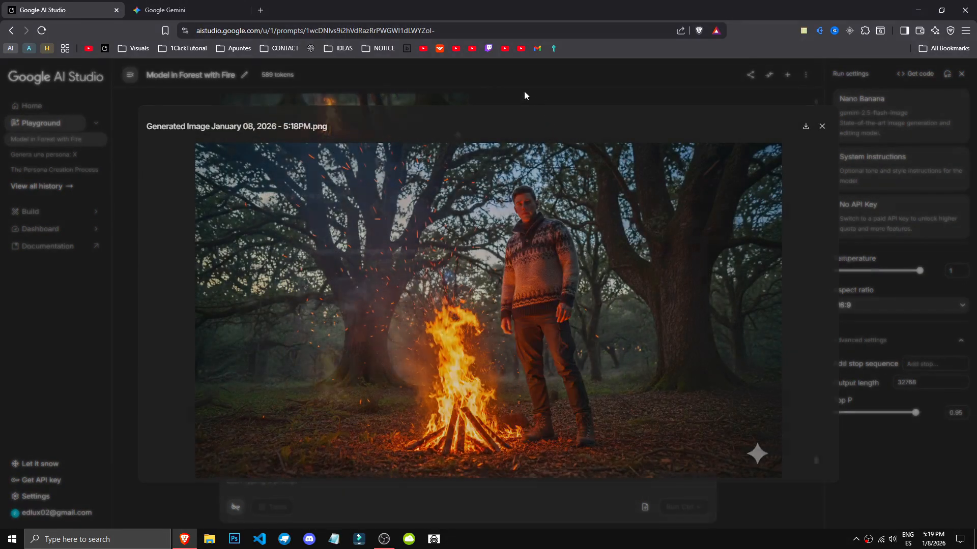
pyautogui.click(524, 91)
pyautogui.click(788, 75)
pyautogui.click(370, 490)
pyautogui.hotkey('ctrl', 'v')
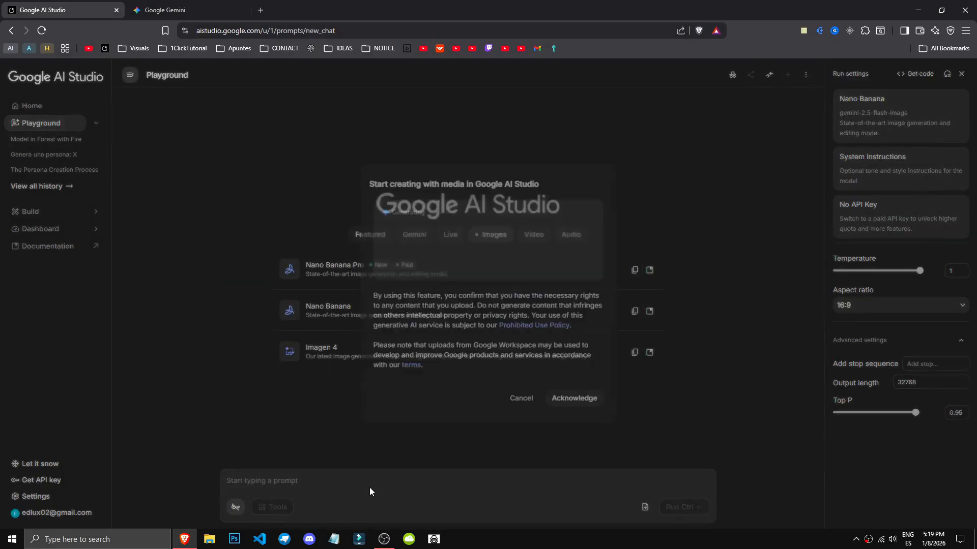
# Run the prompt "pon un rio a la izquierda, sin eliminarme ningun elemento relevante, como el árbol, el humano, la fogata" on the pasted image.
pyautogui.click(239, 478)
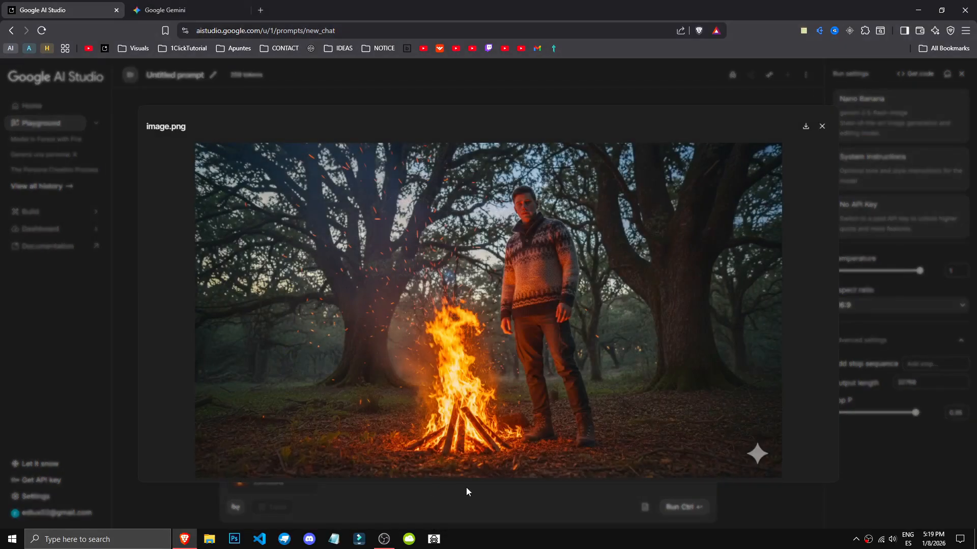
pyautogui.click(520, 525)
pyautogui.click(443, 450)
pyautogui.write('pon un rio a la izquierda')
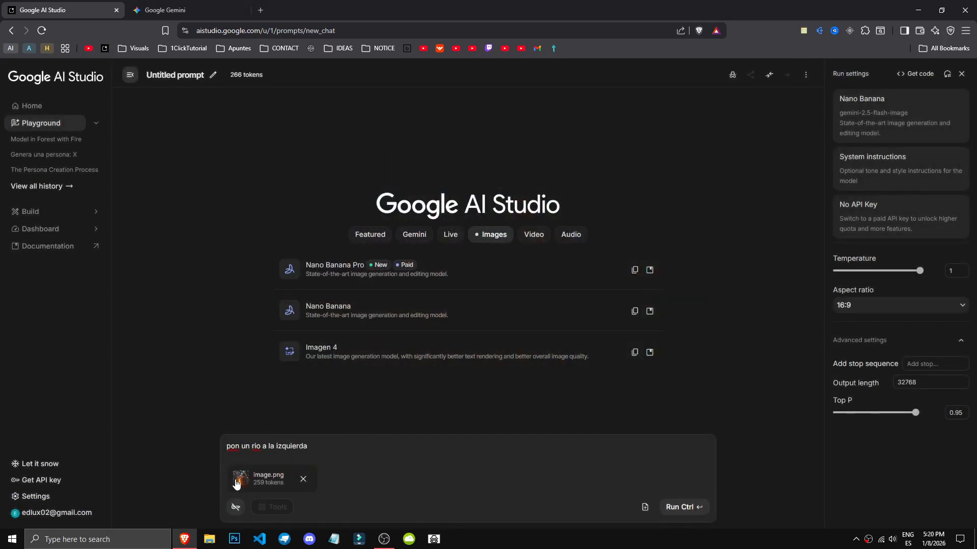
pyautogui.click(235, 480)
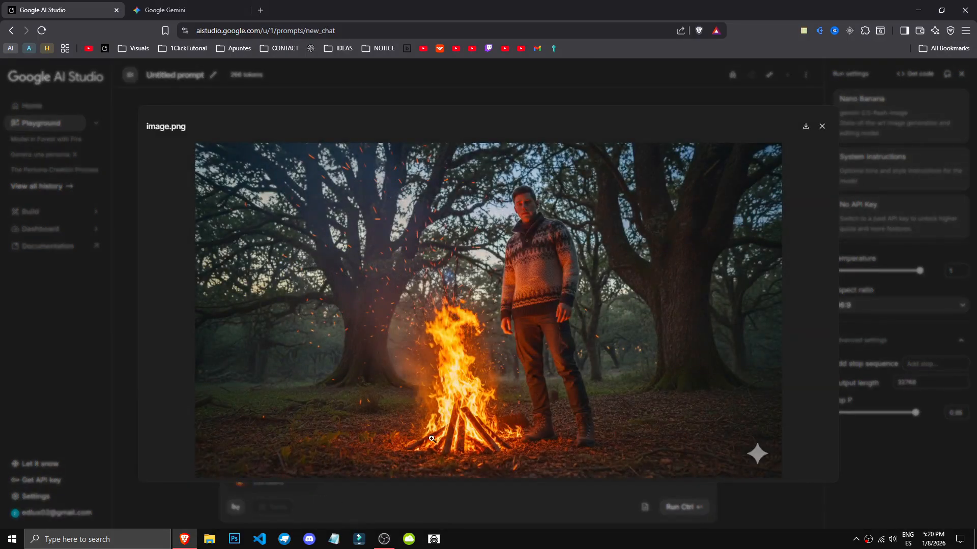
pyautogui.click(399, 516)
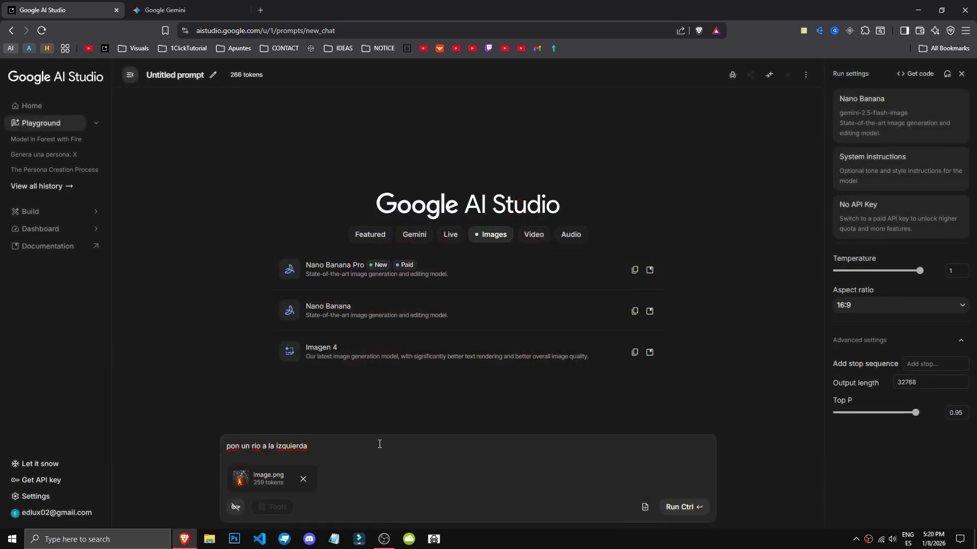
pyautogui.write(', sin eliminarme ningun elemento relevante, como el árbol, el humano, la fogata')
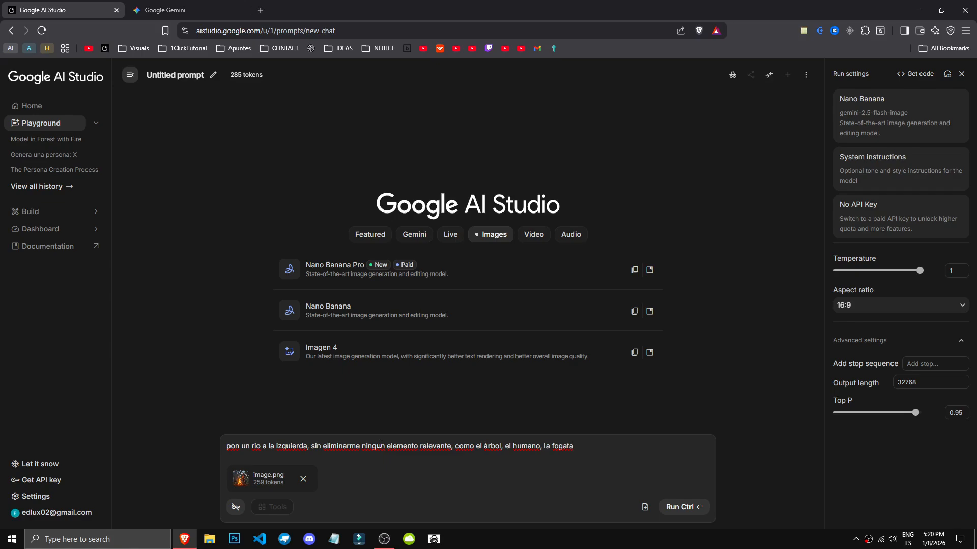
pyautogui.click(704, 507)
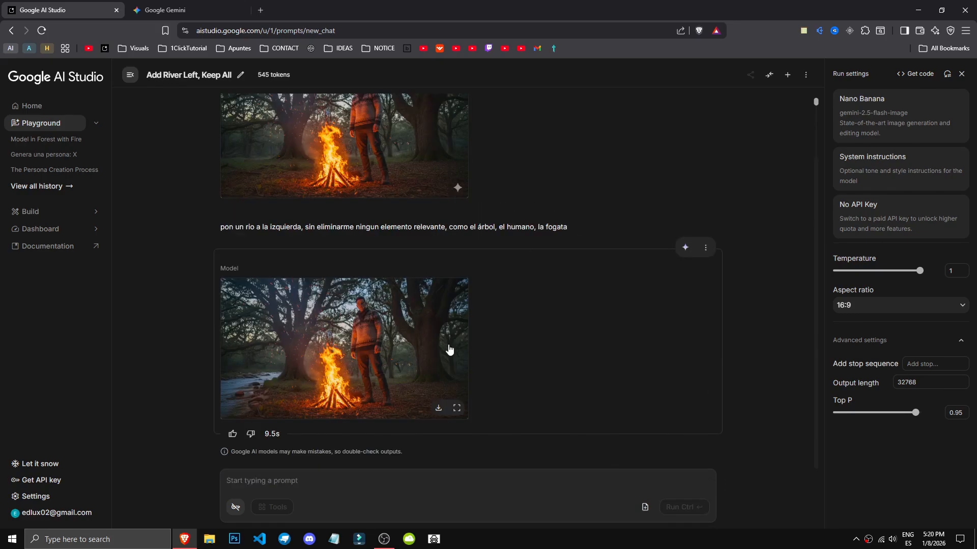
# Inspect the generated river image enlarged and compare it with the attached source image in the conversation.
pyautogui.scroll(1, 401, 377)
pyautogui.click(315, 374)
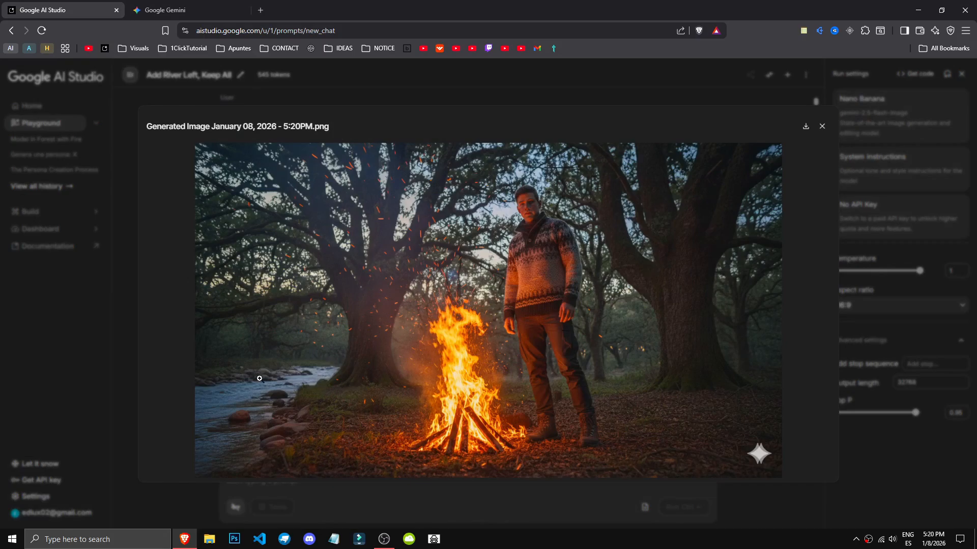
pyautogui.click(603, 509)
pyautogui.scroll(-1, 537, 417)
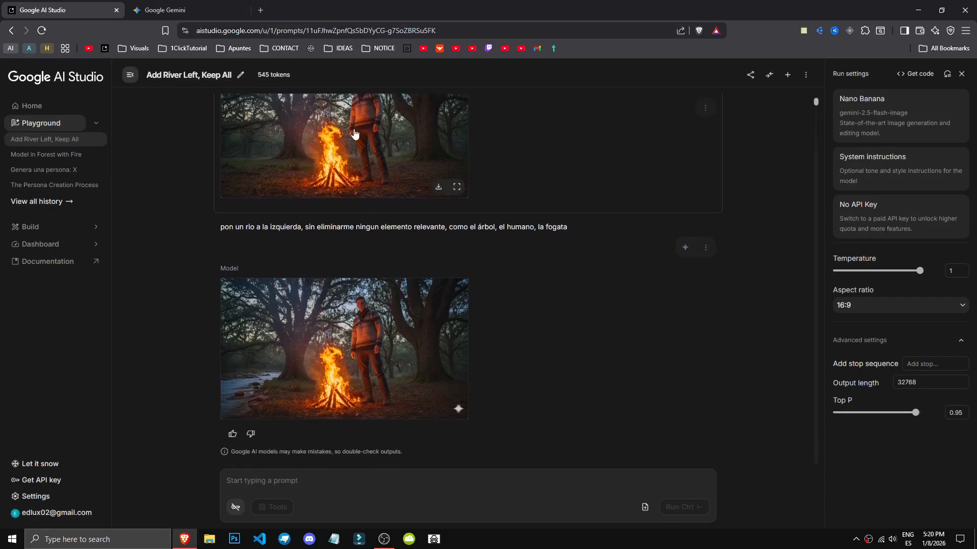
pyautogui.scroll(2, 386, 259)
pyautogui.scroll(-1, 365, 331)
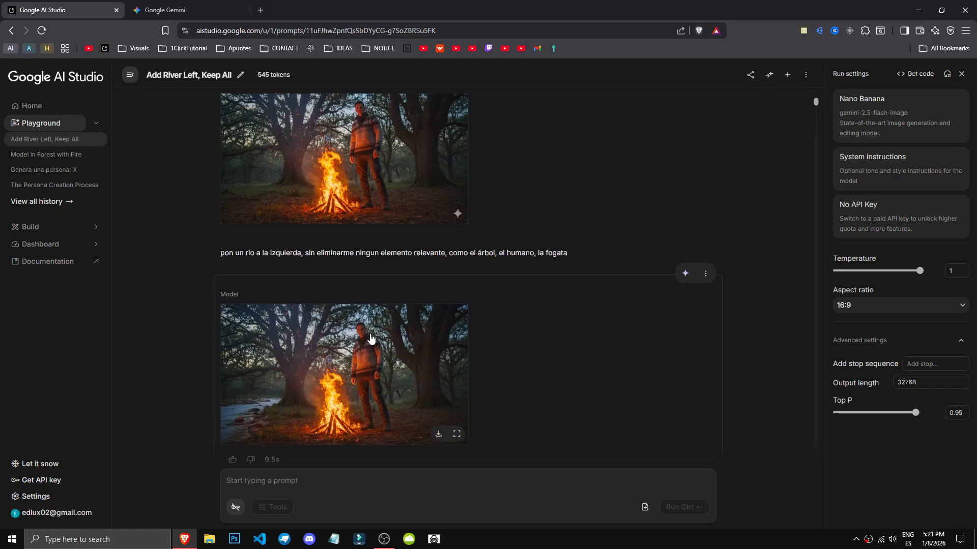
pyautogui.scroll(1, 532, 389)
pyautogui.scroll(1, 532, 388)
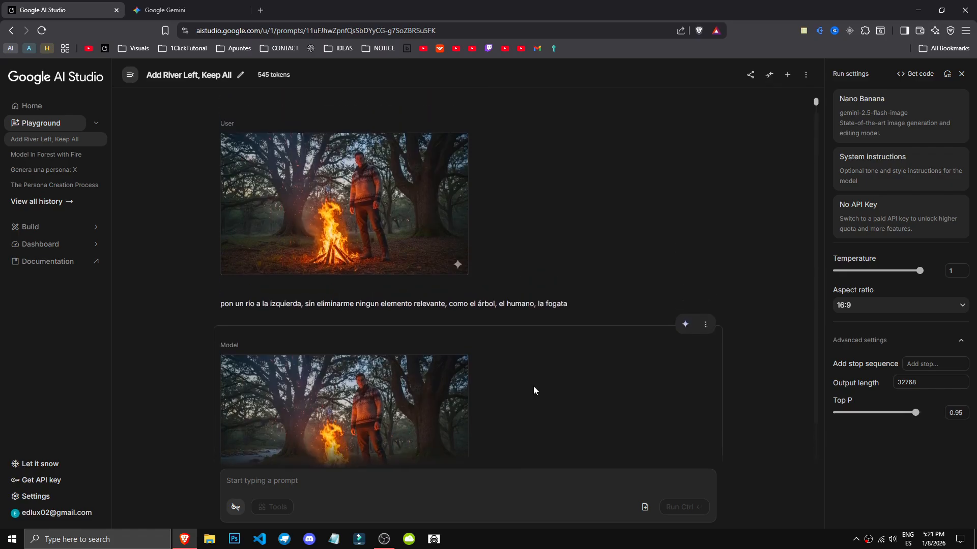
# Run the follow-up prompt "haz una edición muy exagerada" on the river image.
pyautogui.scroll(-2, 533, 386)
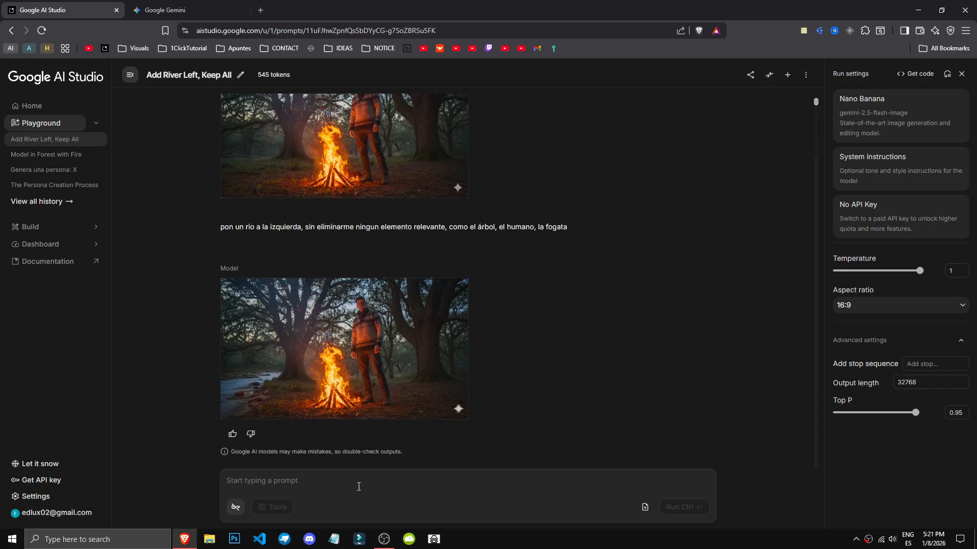
pyautogui.write('haz una edición muy exagerada')
pyautogui.click(683, 507)
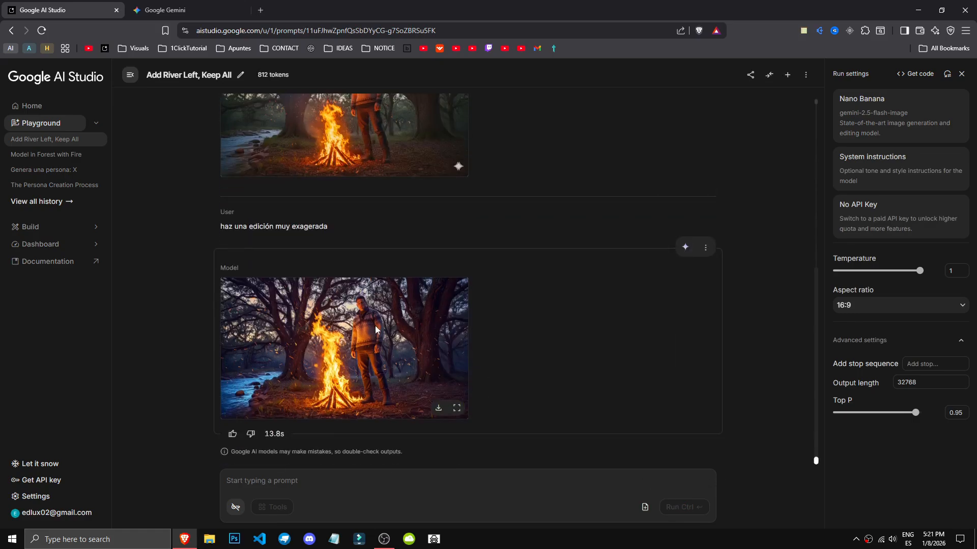
# Inspect the exaggerated edit enlarged and compare it with the earlier images in the conversation.
pyautogui.click(372, 324)
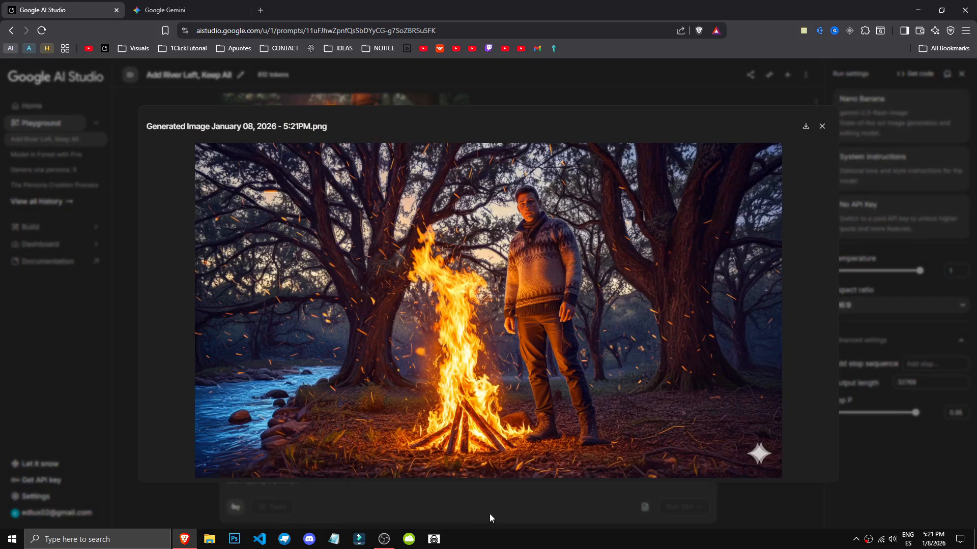
pyautogui.click(490, 514)
pyautogui.scroll(3, 500, 381)
pyautogui.scroll(-3, 496, 381)
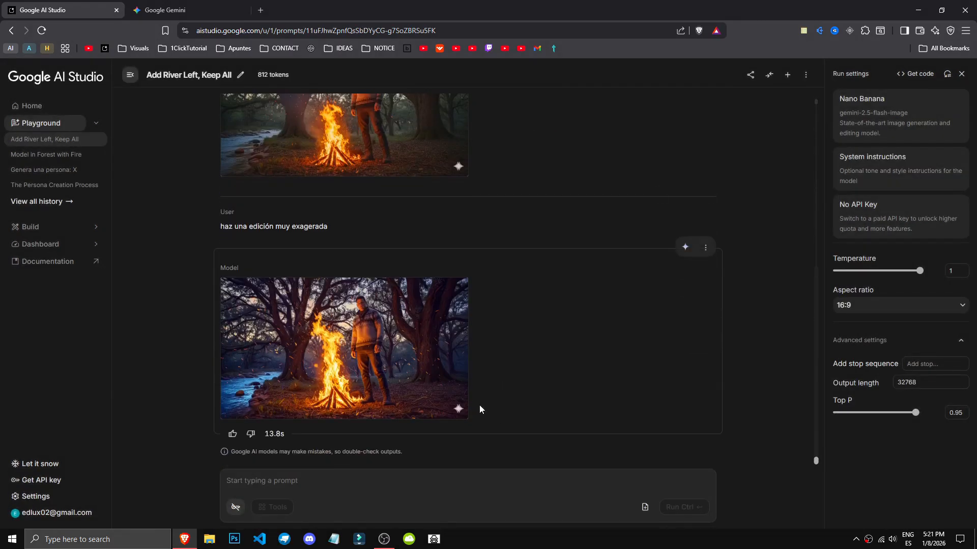
# Run the follow-up prompt "vuelve a la composición original" and inspect the resulting image enlarged.
pyautogui.click(388, 490)
pyautogui.write('vuelve a la composición original')
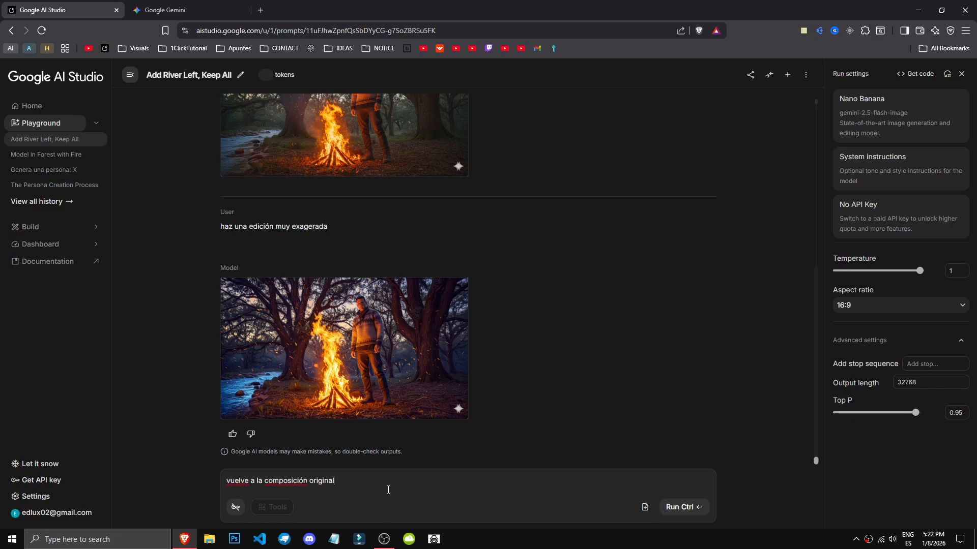
pyautogui.click(681, 507)
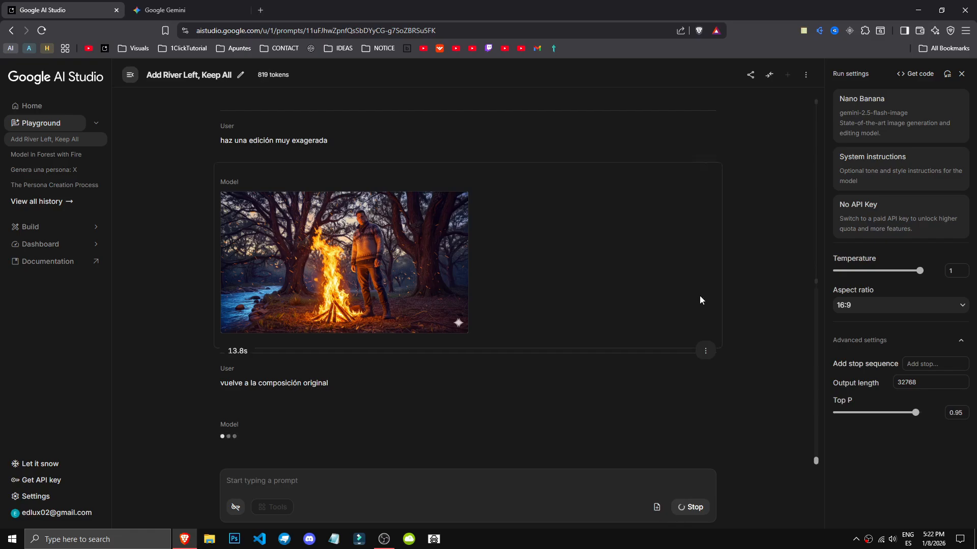
pyautogui.click(403, 375)
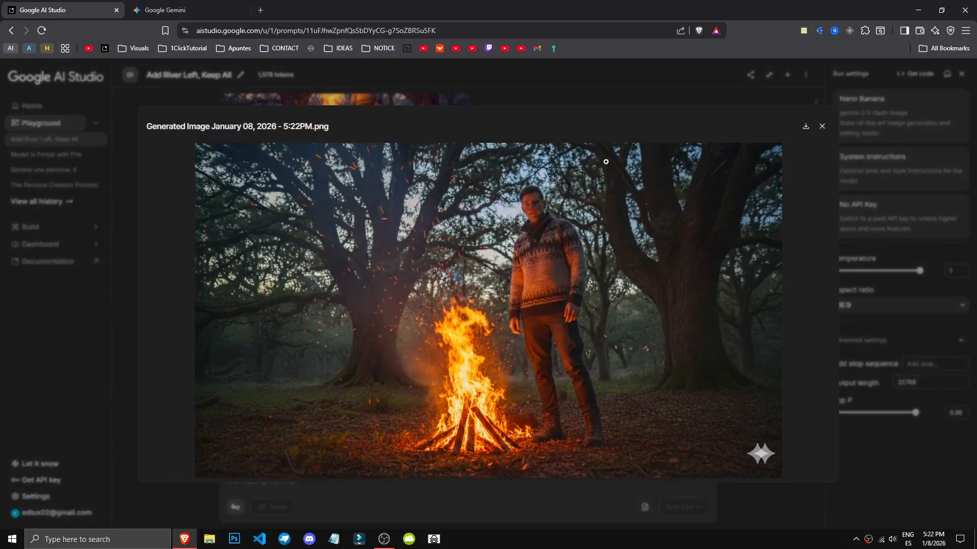
pyautogui.click(568, 103)
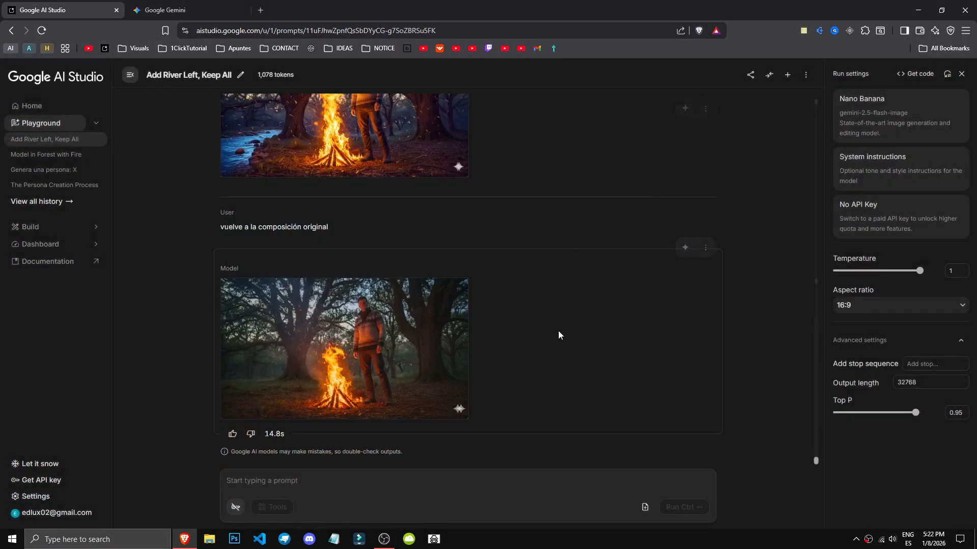
# Branch the conversation from the model response containing the first river image.
pyautogui.scroll(10, 633, 374)
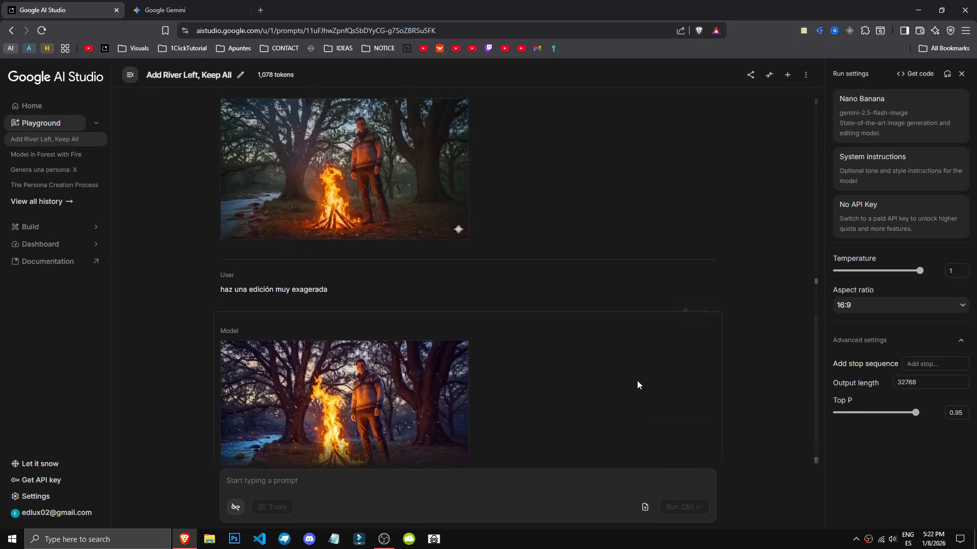
pyautogui.click(706, 220)
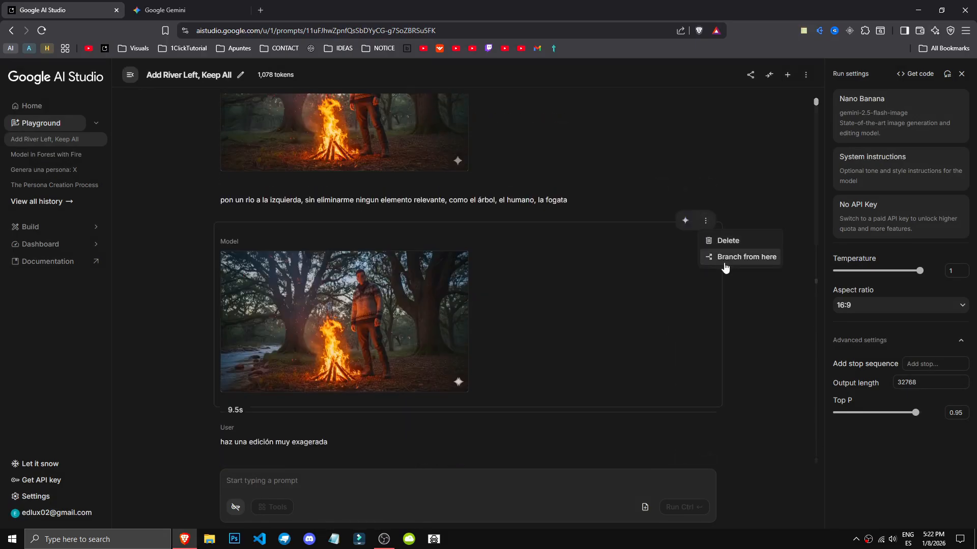
pyautogui.click(746, 257)
pyautogui.scroll(-3, 336, 358)
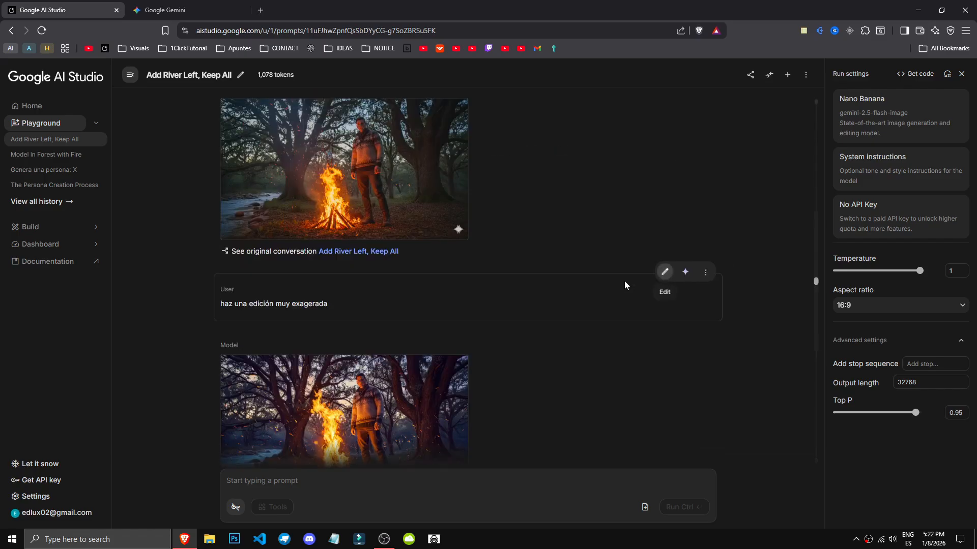
pyautogui.scroll(2, 386, 359)
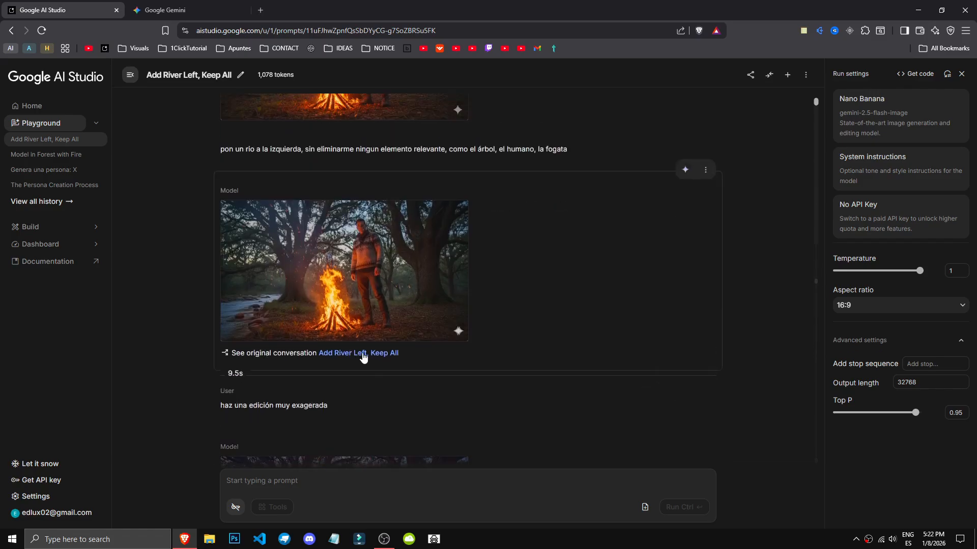
pyautogui.scroll(-2, 250, 313)
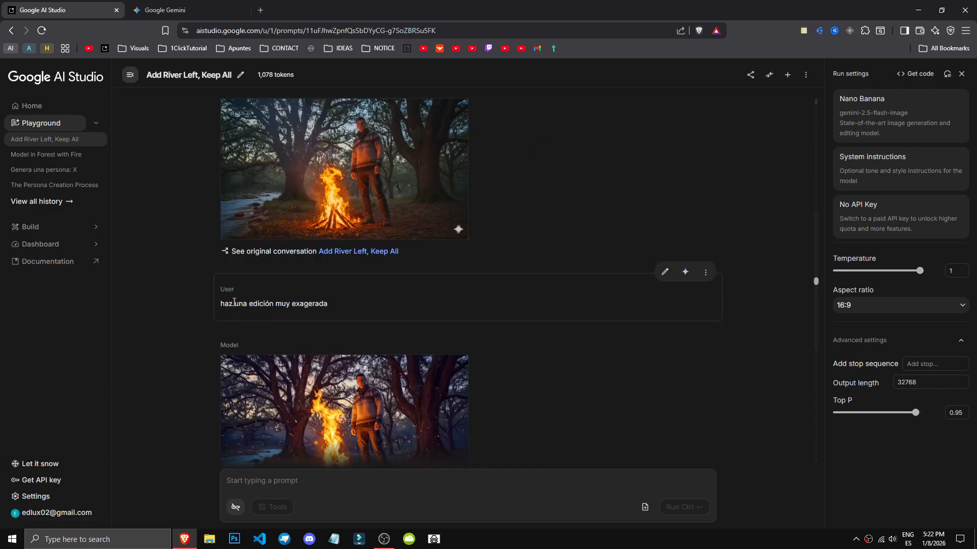
# Replace the prompt "haz una edición muy exagerada" with "pon un pájaro bebiendo del agua del rio" and rerun it.
pyautogui.moveTo(221, 304); pyautogui.dragTo(270, 307)
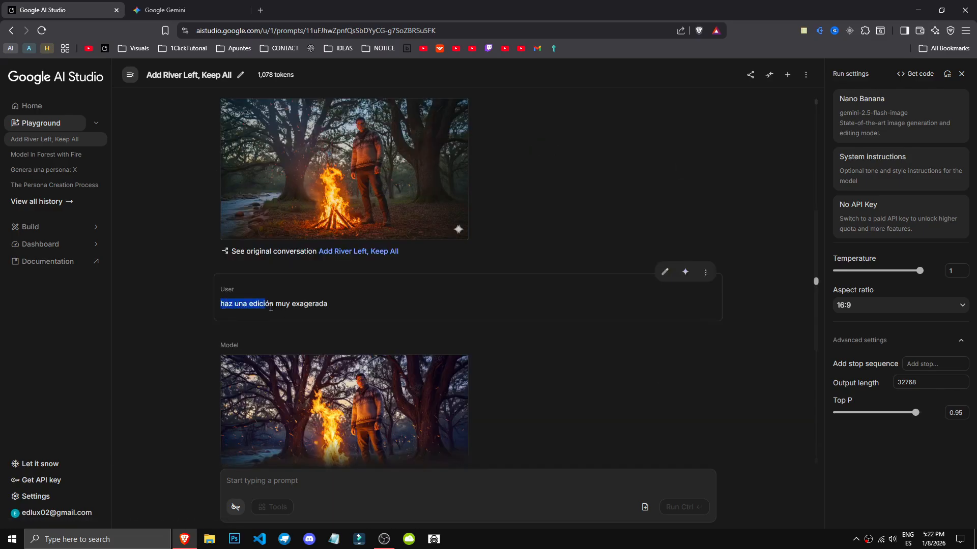
pyautogui.click(665, 272)
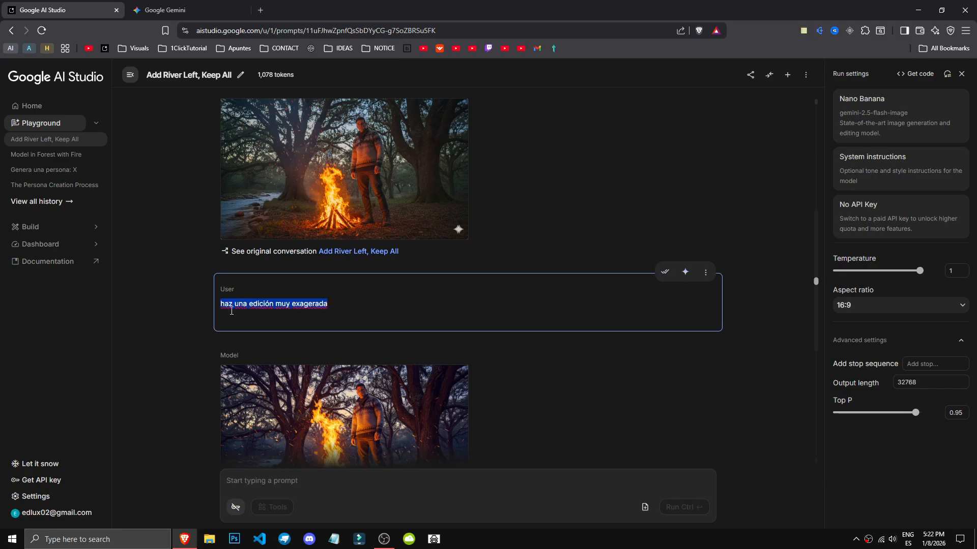
pyautogui.scroll(1, 231, 311)
pyautogui.scroll(-4, 370, 334)
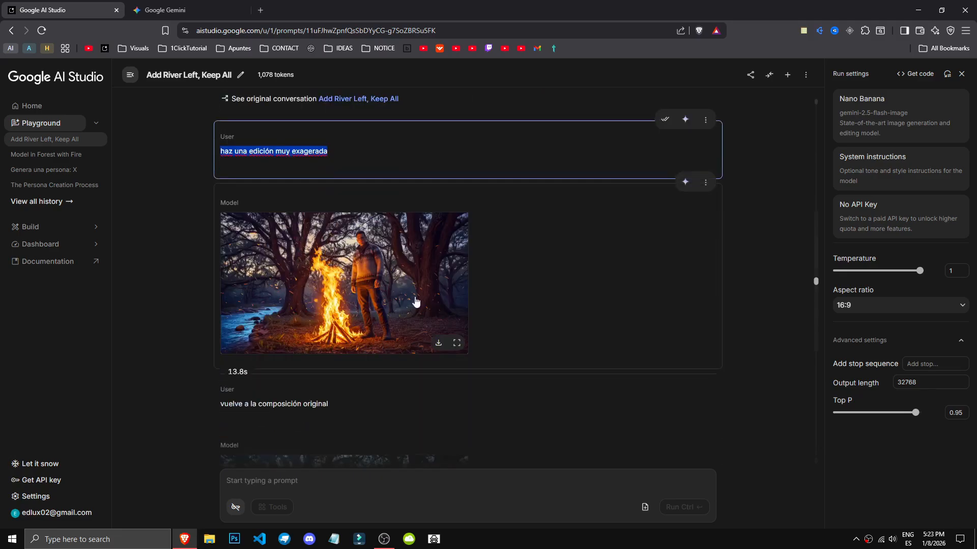
pyautogui.scroll(3, 359, 299)
pyautogui.click(345, 305)
pyautogui.moveTo(334, 307); pyautogui.dragTo(221, 307)
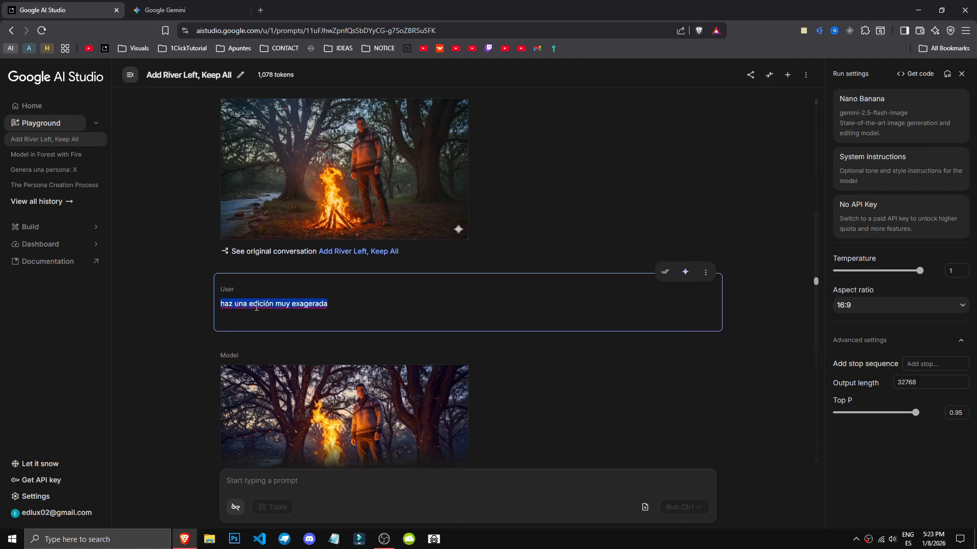
pyautogui.scroll(1, 561, 353)
pyautogui.scroll(-2, 560, 352)
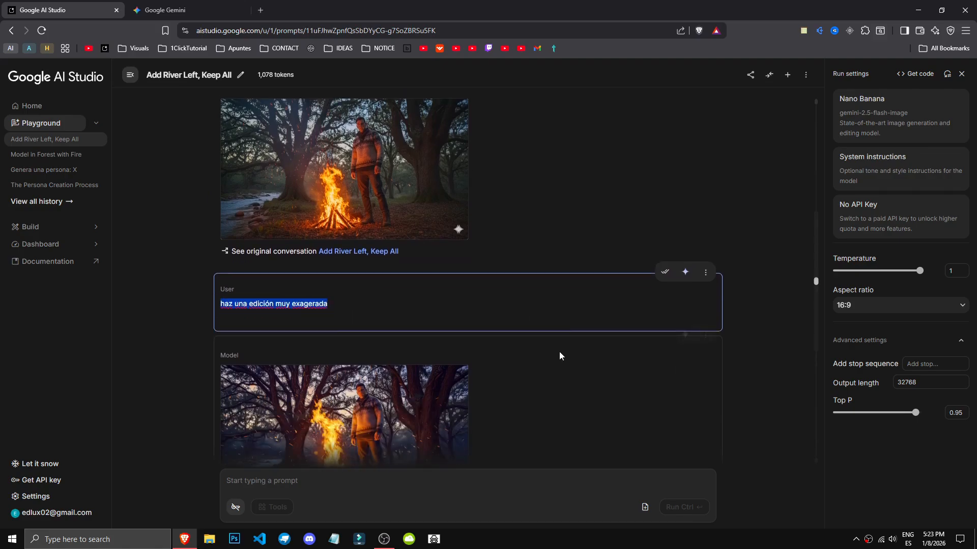
pyautogui.write('pon un pájaro bebiendo del agua del rio')
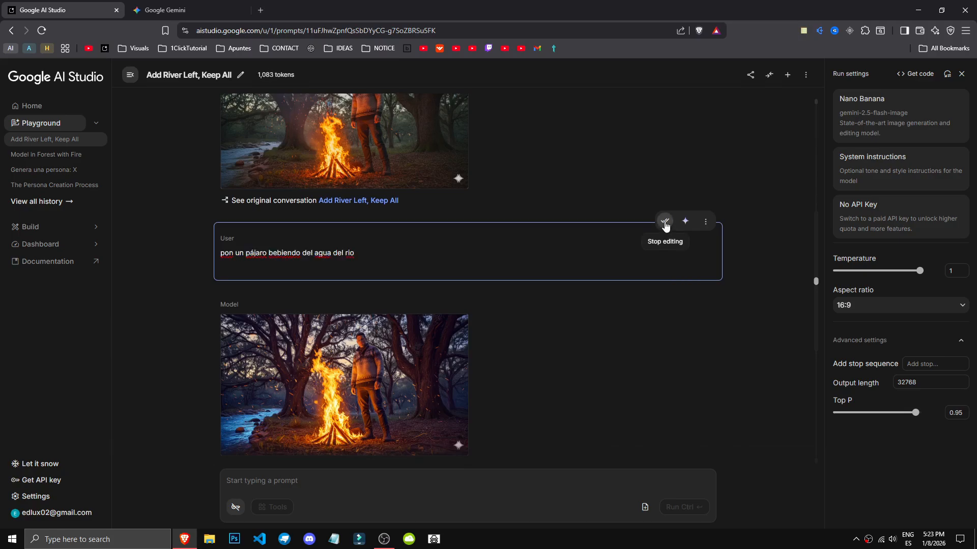
pyautogui.click(686, 221)
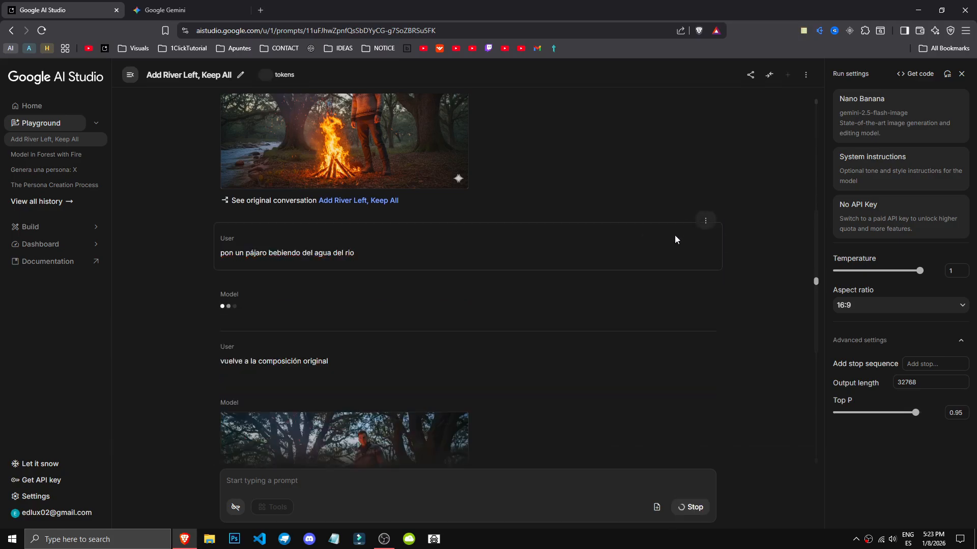
# Delete the prompt "vuelve a la composición original" and its model response from the branched conversation.
pyautogui.scroll(-2, 630, 242)
pyautogui.click(705, 270)
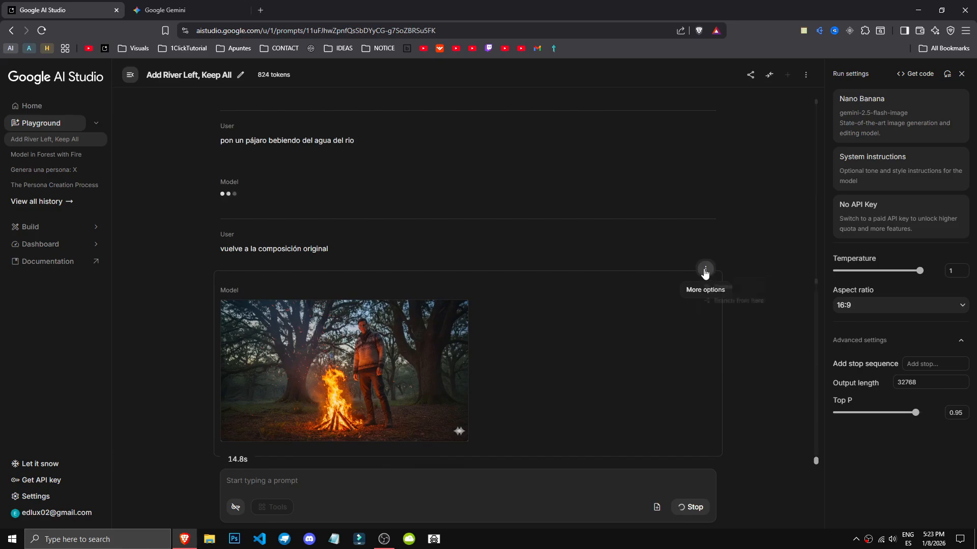
pyautogui.click(733, 305)
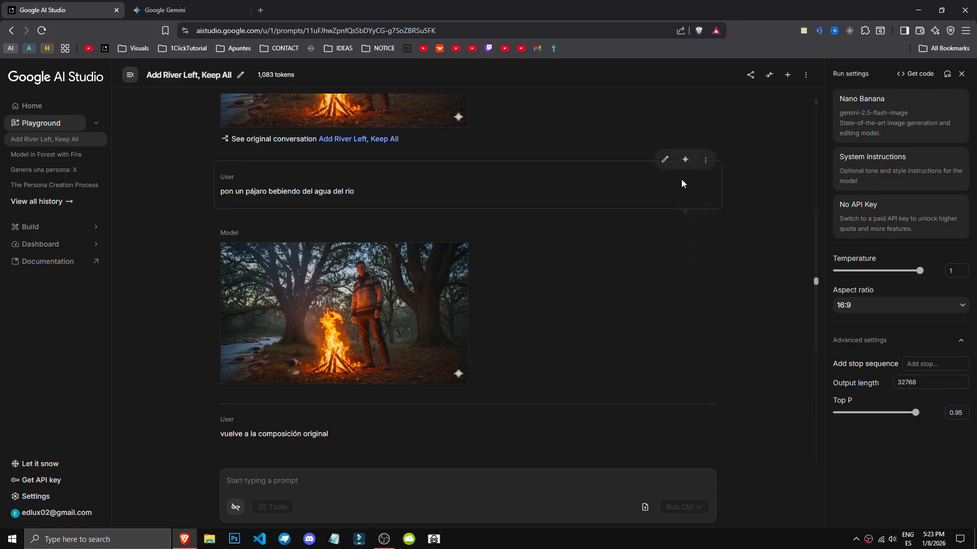
pyautogui.scroll(-4, 393, 414)
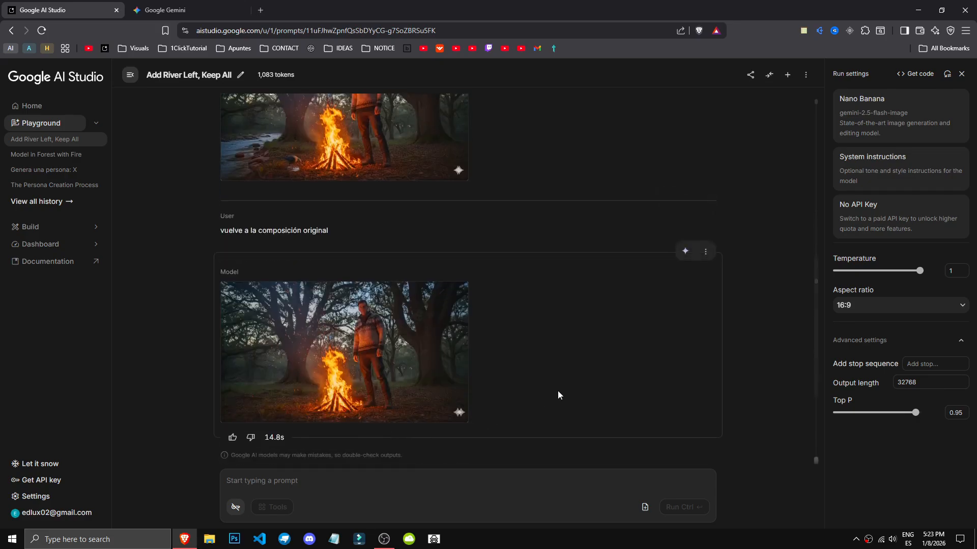
pyautogui.click(706, 252)
pyautogui.click(728, 271)
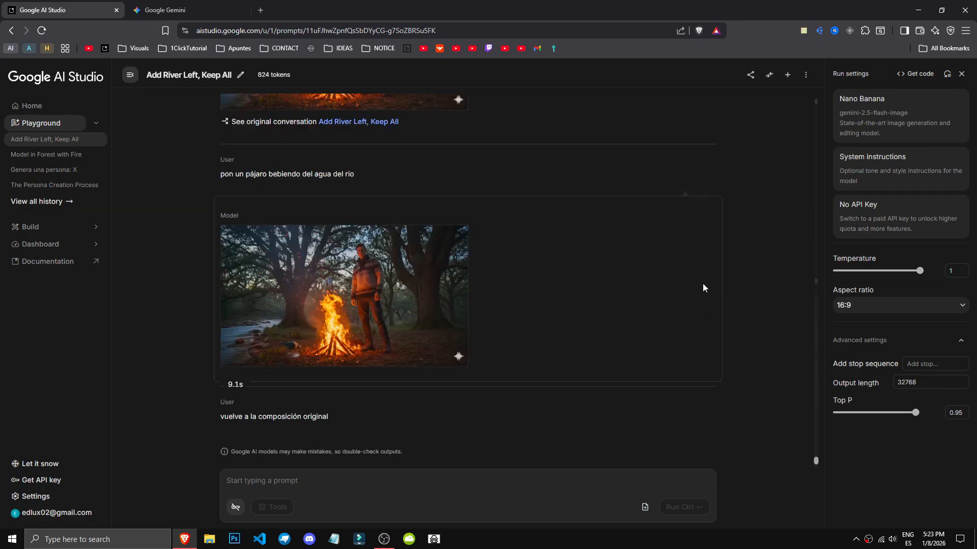
pyautogui.click(706, 385)
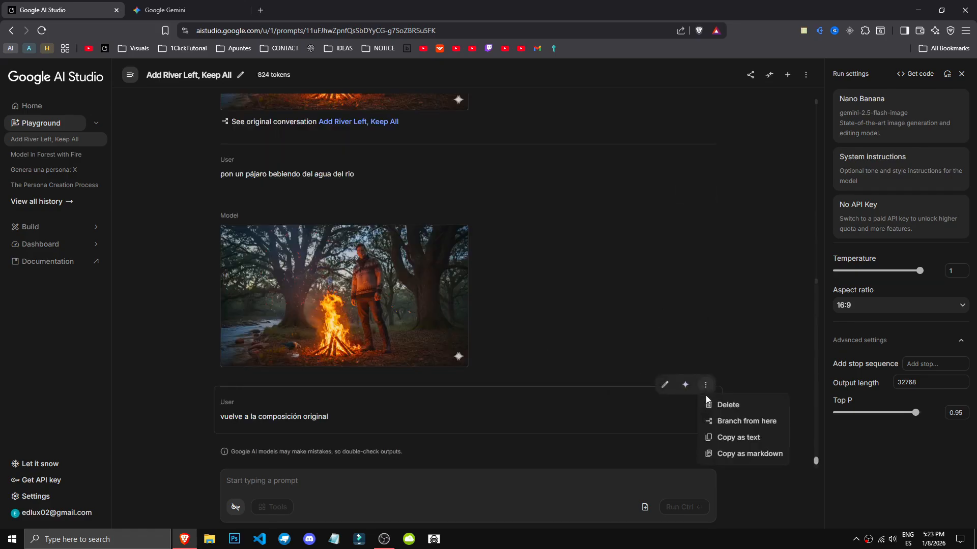
pyautogui.click(723, 406)
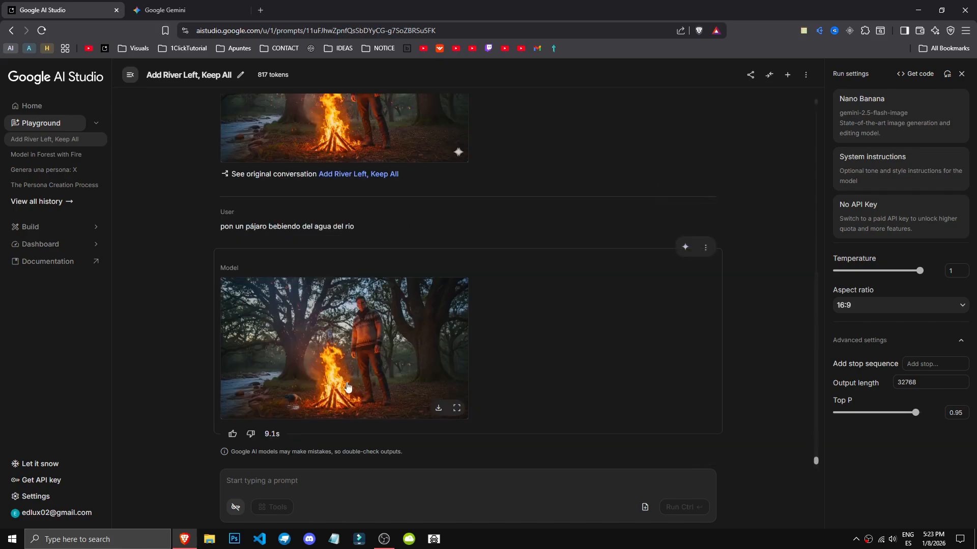
# Inspect the bird image enlarged, then append "de la izquierda" to its prompt and rerun it.
pyautogui.click(351, 351)
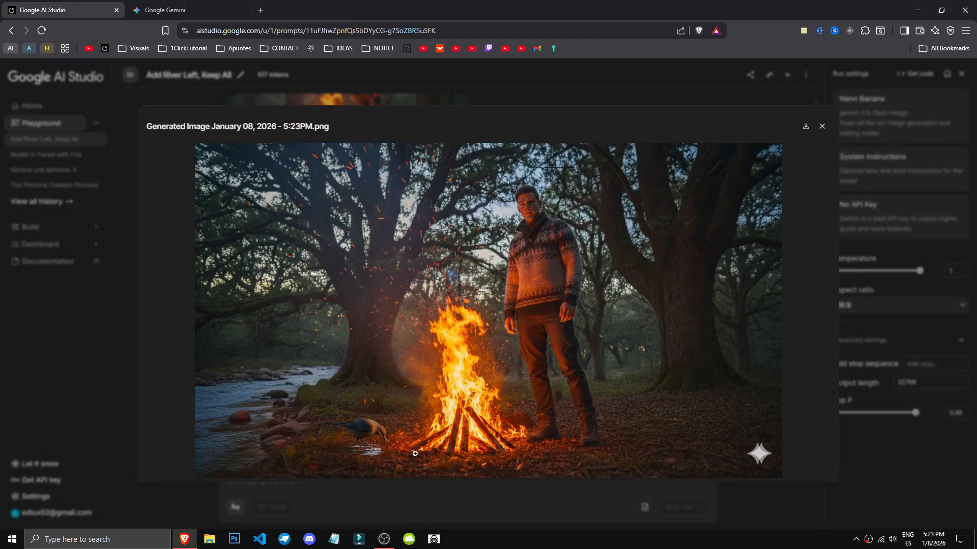
pyautogui.click(433, 491)
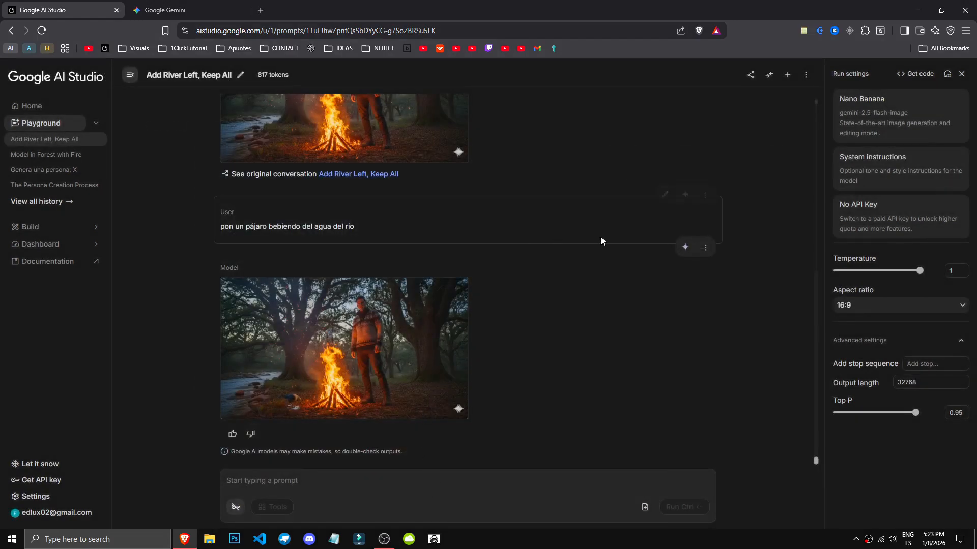
pyautogui.click(664, 196)
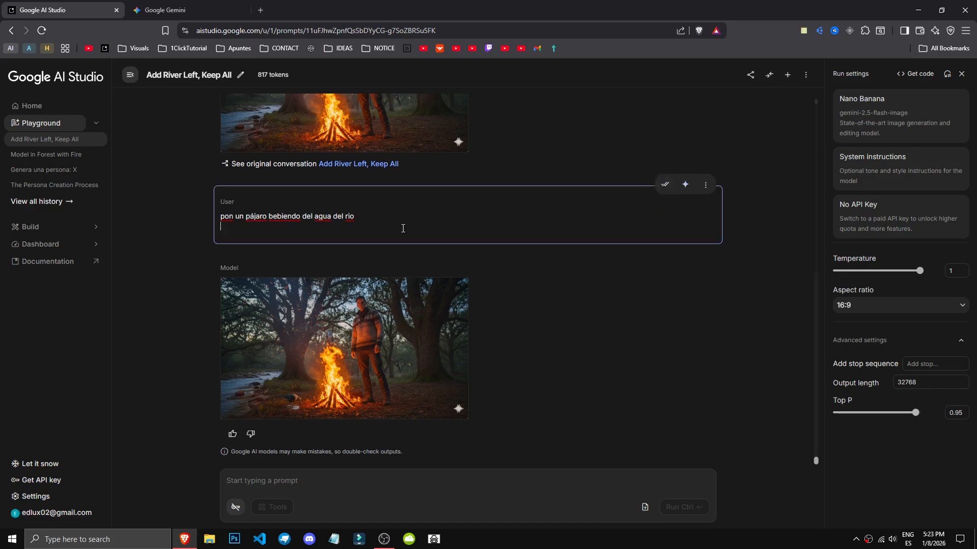
pyautogui.write('de la izquierda')
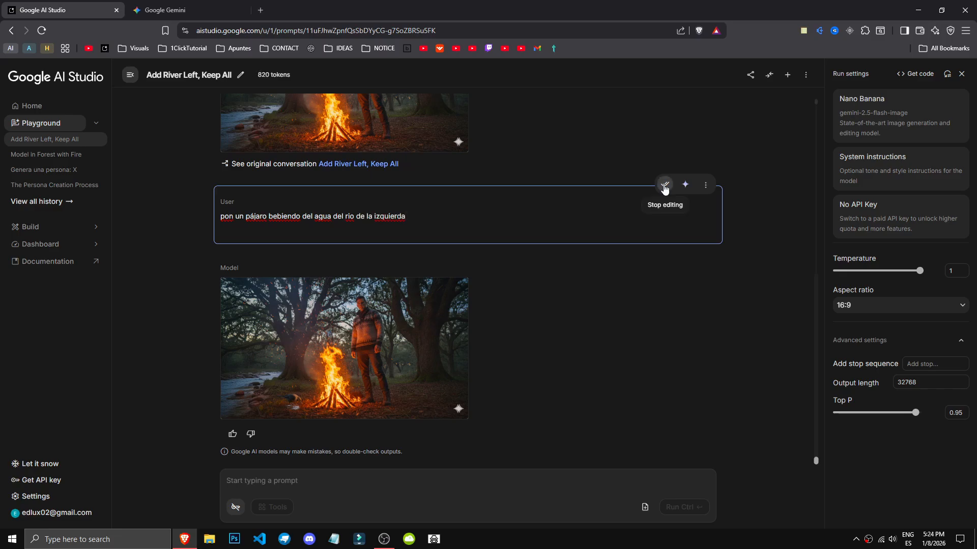
pyautogui.click(665, 186)
pyautogui.click(683, 196)
# Switch to Gemini, edit the museum prompt to "quiero que a la derecha se vea un grafitti" and regenerate the image.
pyautogui.click(177, 7)
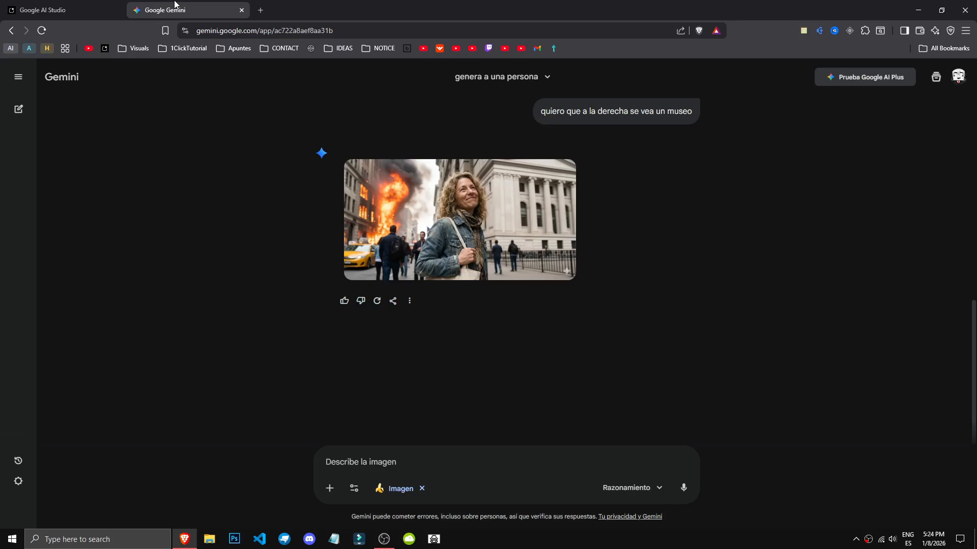
pyautogui.scroll(1, 543, 312)
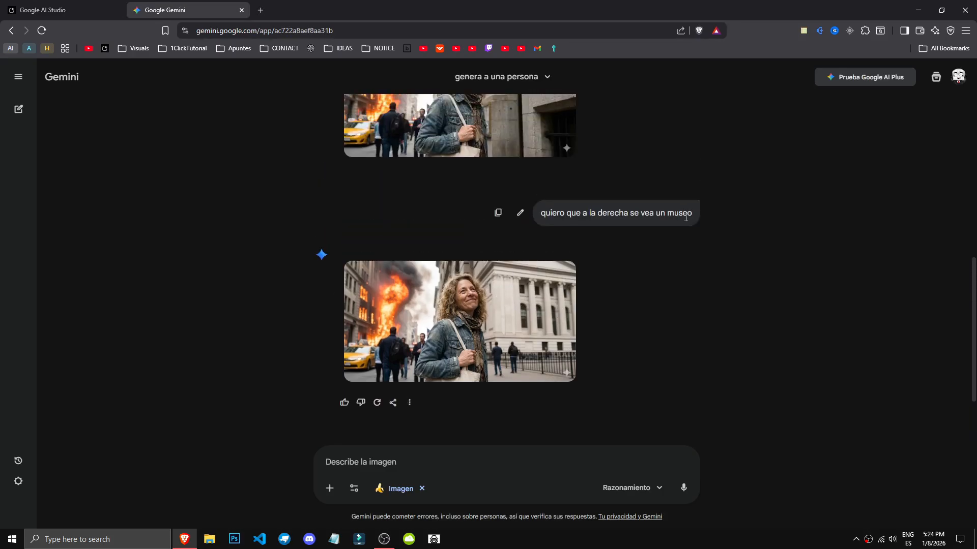
pyautogui.click(519, 213)
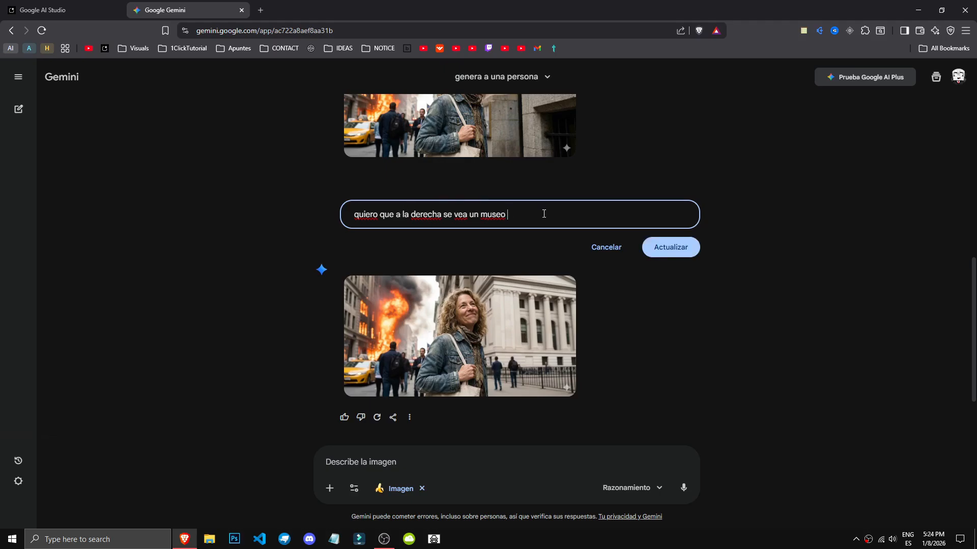
pyautogui.hotkey('ctrl', 'BackSpace')
pyautogui.hotkey('ctrl', 'BackSpace')
pyautogui.scroll(2, 526, 260)
pyautogui.write('grafitti')
pyautogui.click(670, 351)
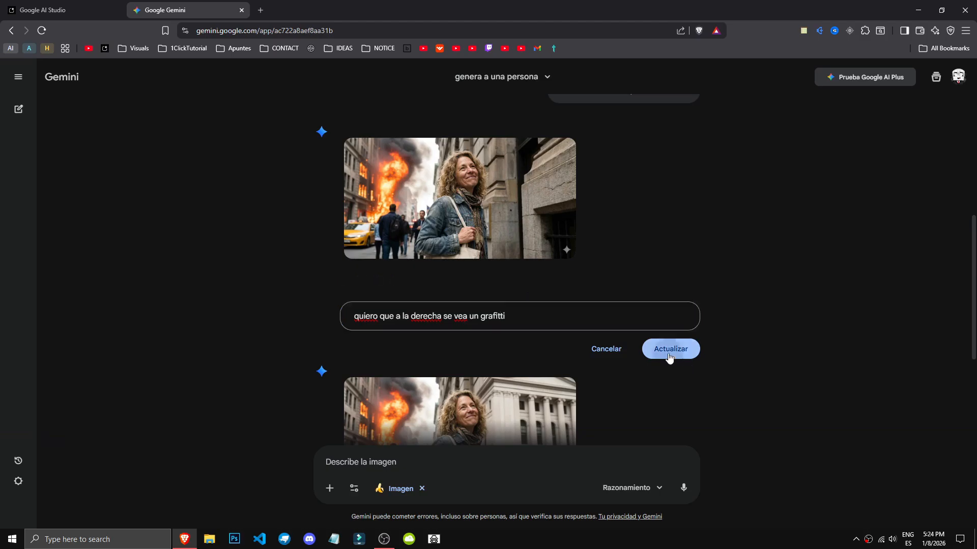
pyautogui.scroll(2, 436, 296)
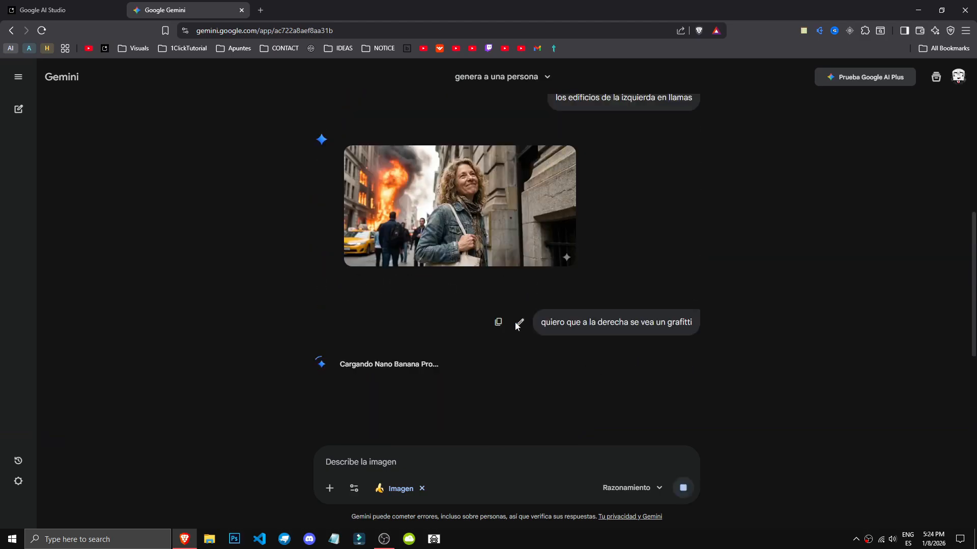
pyautogui.scroll(-3, 711, 348)
pyautogui.scroll(2, 710, 348)
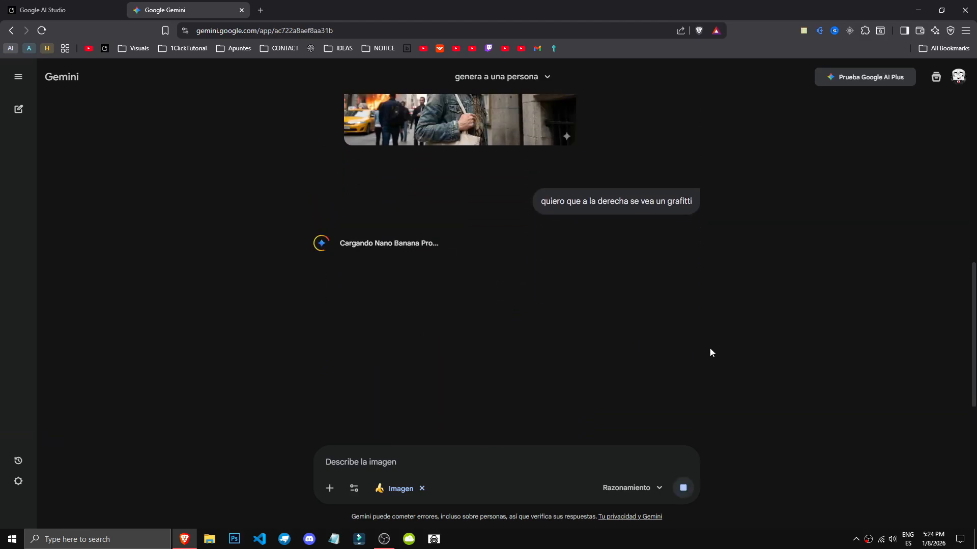
# Return to Google AI Studio and inspect the regenerated bird image enlarged, zooming in on the bird by the river.
pyautogui.click(76, 6)
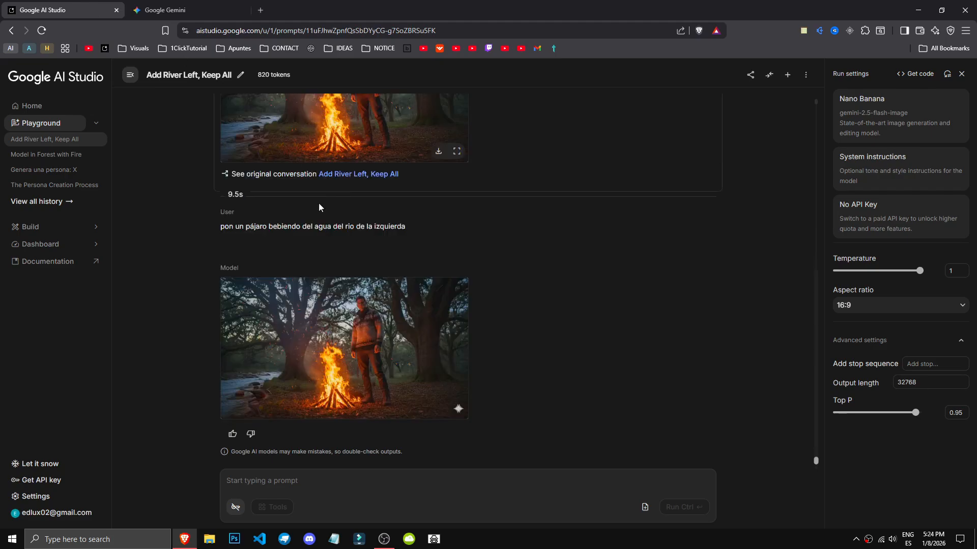
pyautogui.click(326, 355)
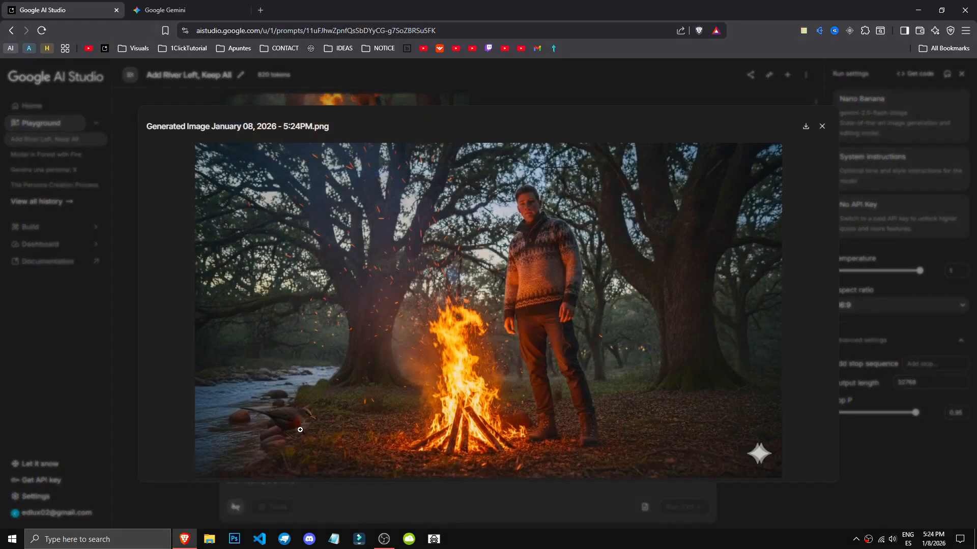
pyautogui.click(300, 430)
pyautogui.click(294, 450)
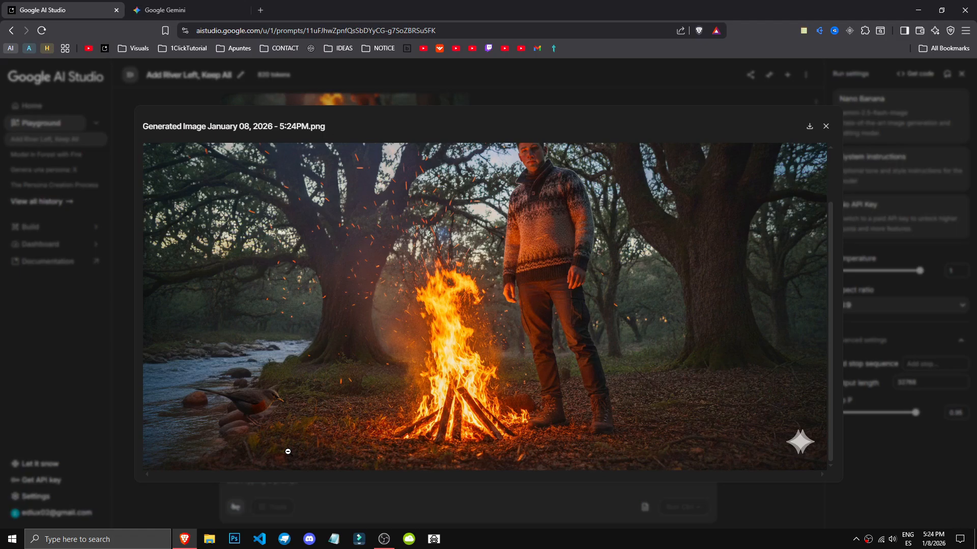
pyautogui.click(197, 493)
# Insert "aùntando a la izquierda," after "pájaro" in the bird prompt and rerun it.
pyautogui.click(665, 296)
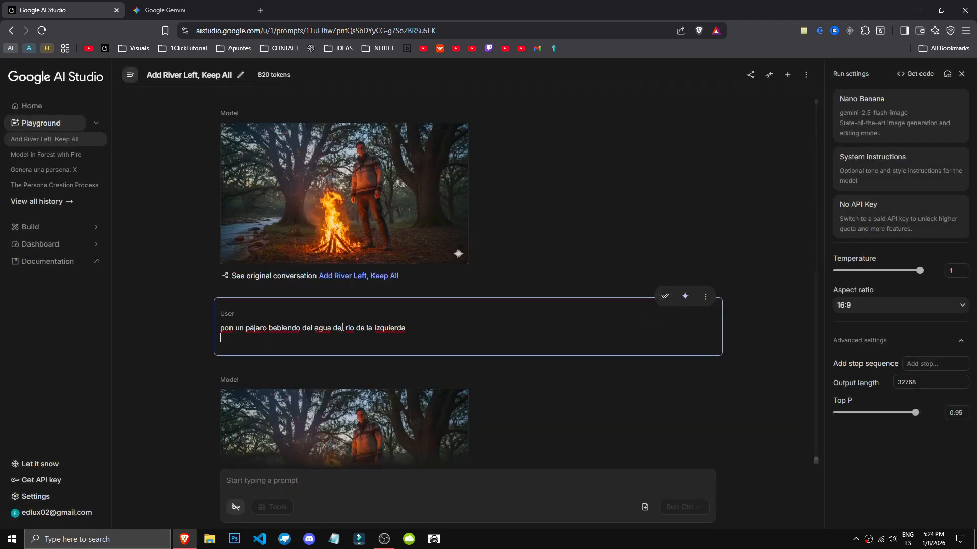
pyautogui.click(270, 328)
pyautogui.write('a')
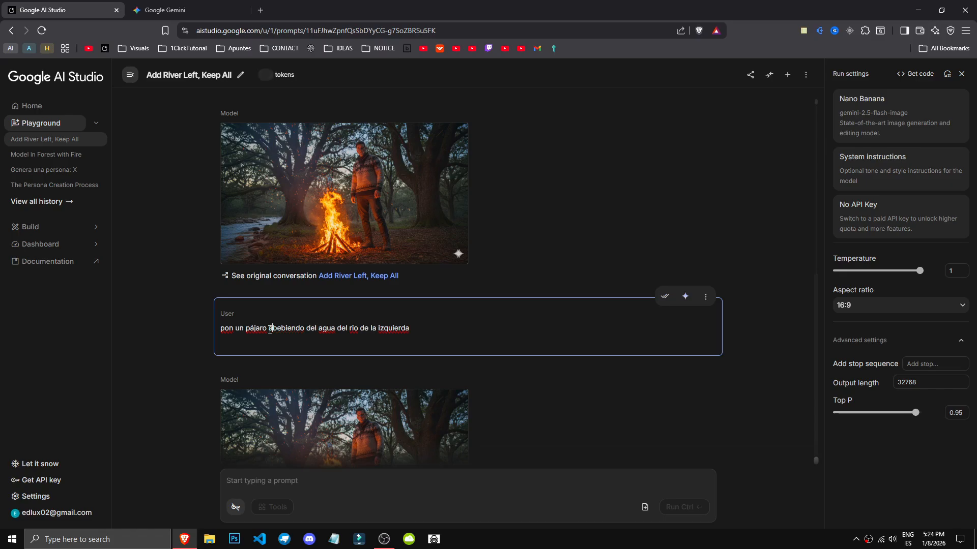
pyautogui.write('untando a la izquierda,')
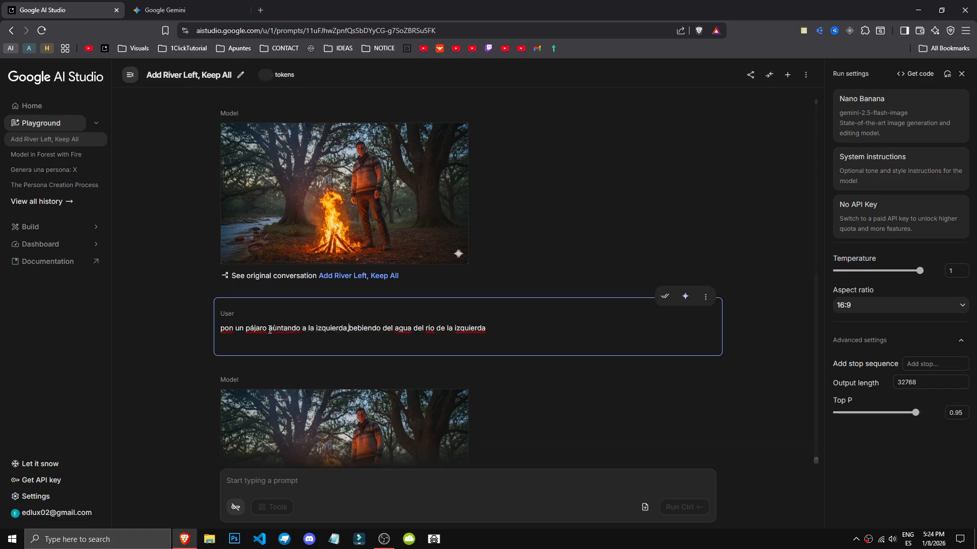
pyautogui.scroll(-2, 646, 259)
pyautogui.click(666, 195)
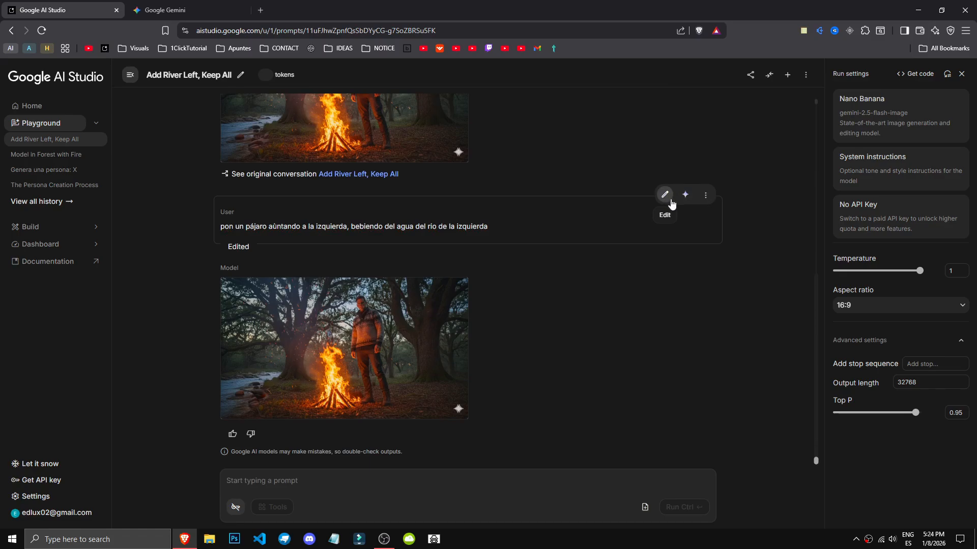
# Switch to Gemini and inspect the generated graffiti image enlarged.
pyautogui.hotkey('ctrl', 'Tab')
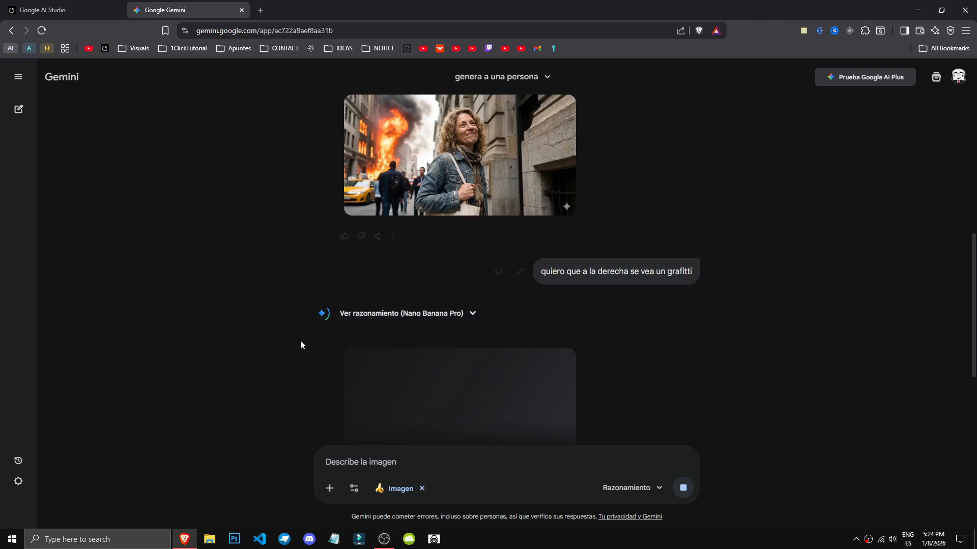
pyautogui.click(519, 261)
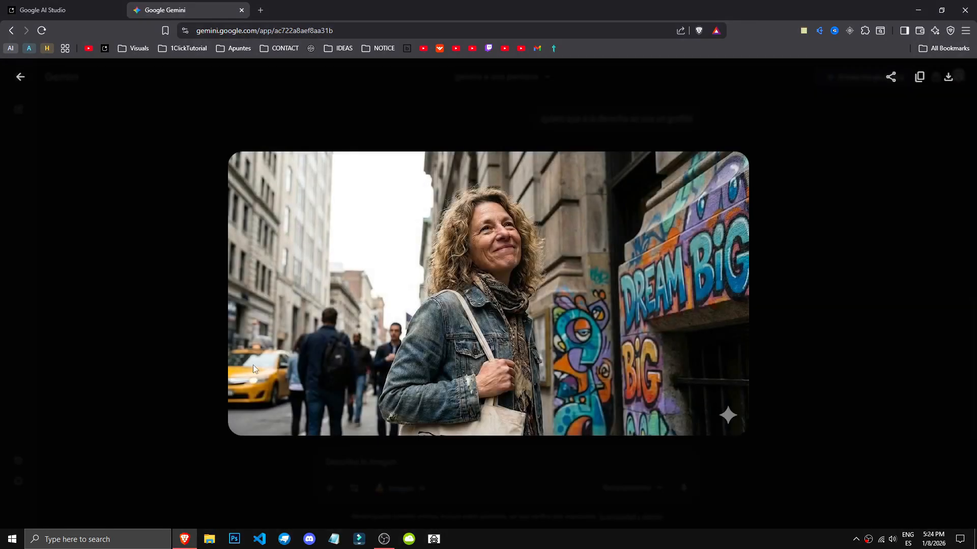
pyautogui.click(889, 301)
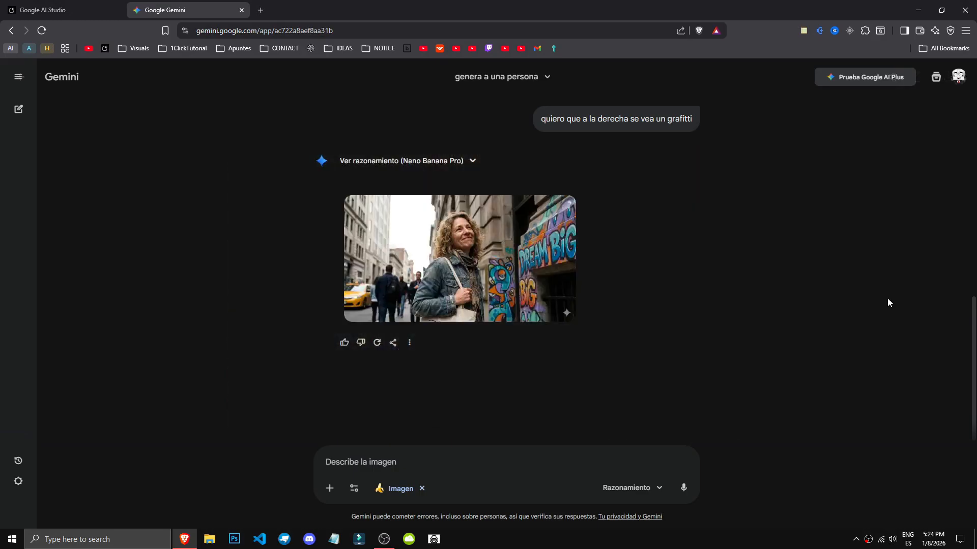
# Return to Google AI Studio and examine the latest bird image enlarged to check the bird's direction and position.
pyautogui.click(56, 9)
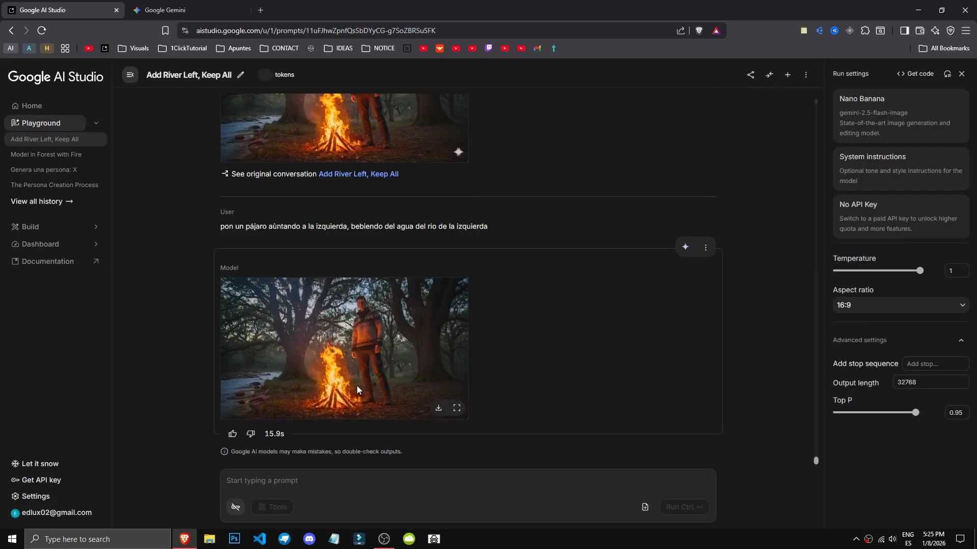
pyautogui.click(456, 408)
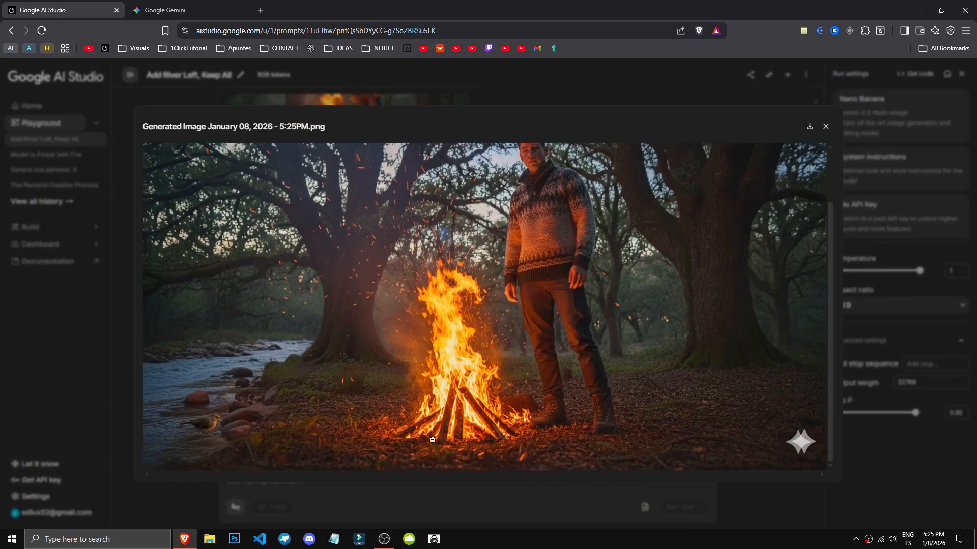
# Reopen the generated bird image enlarged and zoom in on the bird at the river's edge.
pyautogui.click(420, 505)
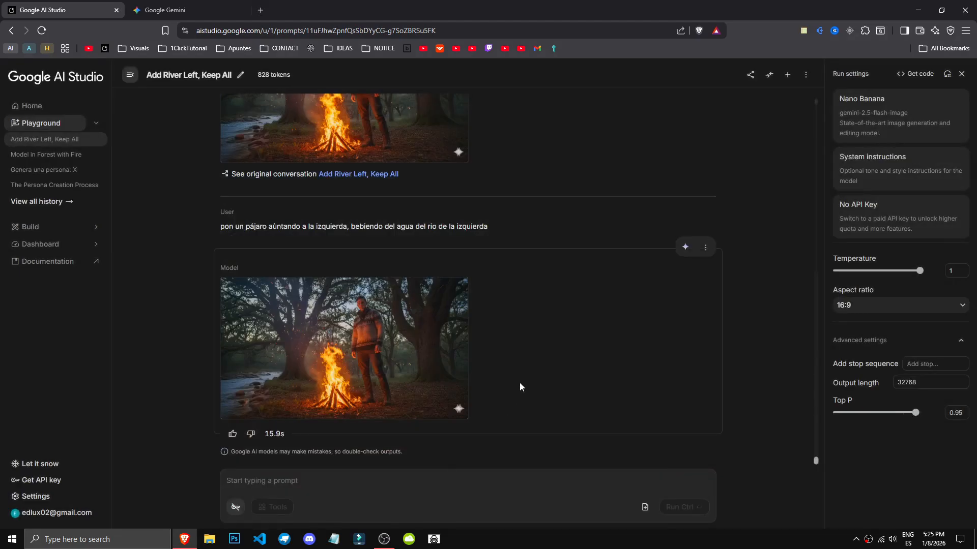
pyautogui.click(390, 377)
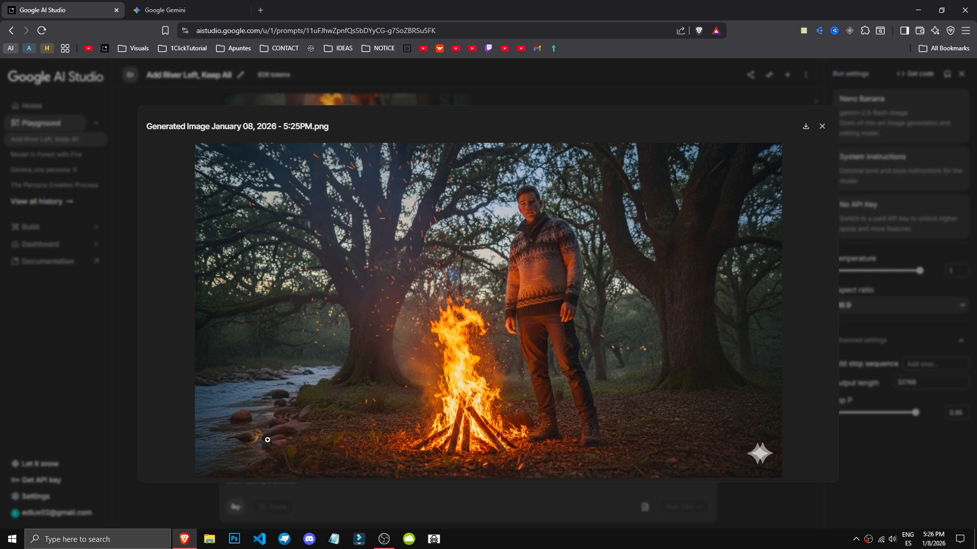
pyautogui.click(253, 450)
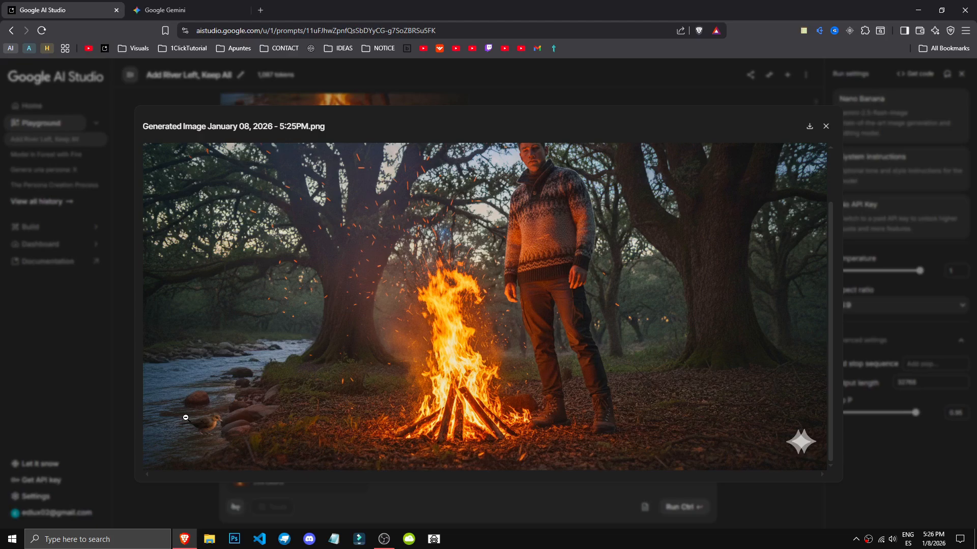
pyautogui.click(186, 418)
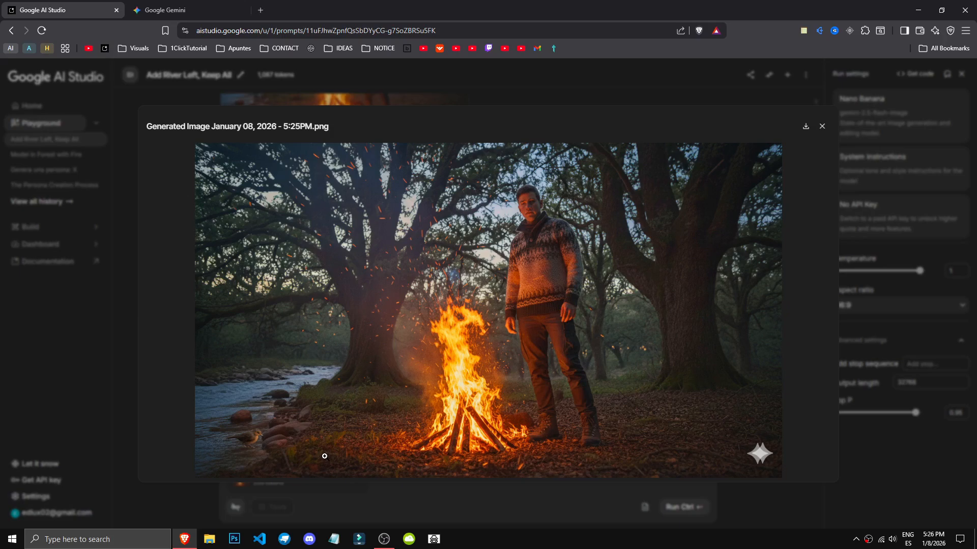
pyautogui.press('Escape')
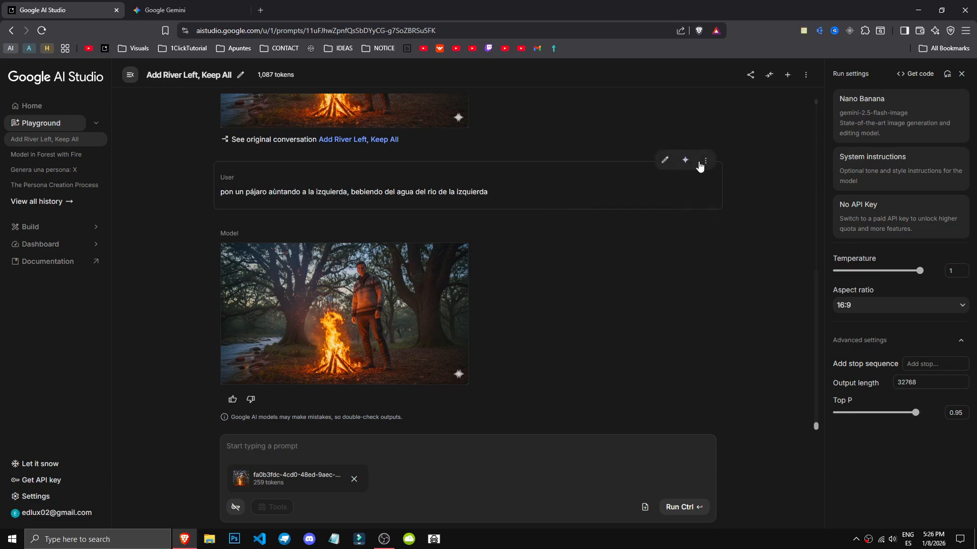
# Expand the bird prompt with "(mirando a la izquierda, es decir el pico apuntando a la izquierda" and "ponle sombras, reflejos adaptados al entorno", and rerun it.
pyautogui.click(665, 159)
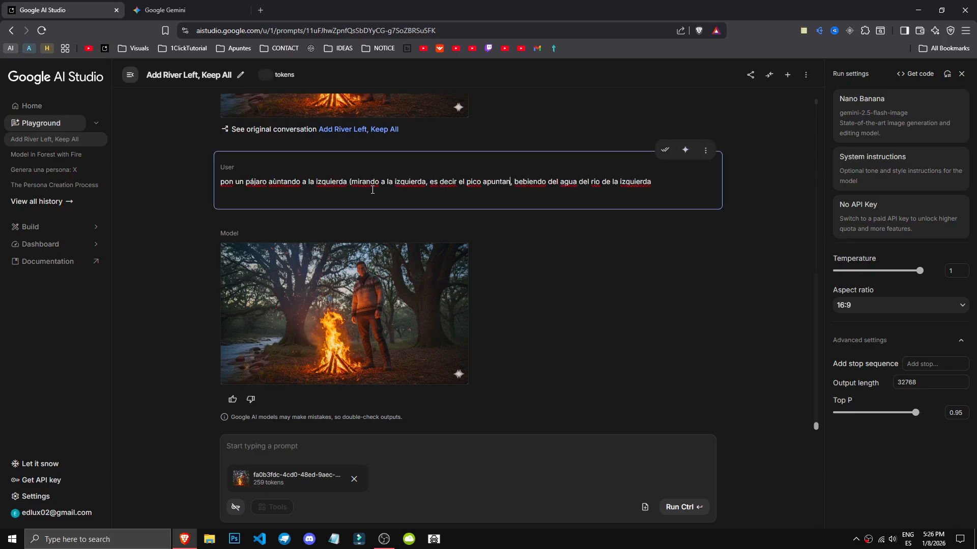
pyautogui.write('do a la izquierda (mirando a la izquierda, es decir el pico apu')
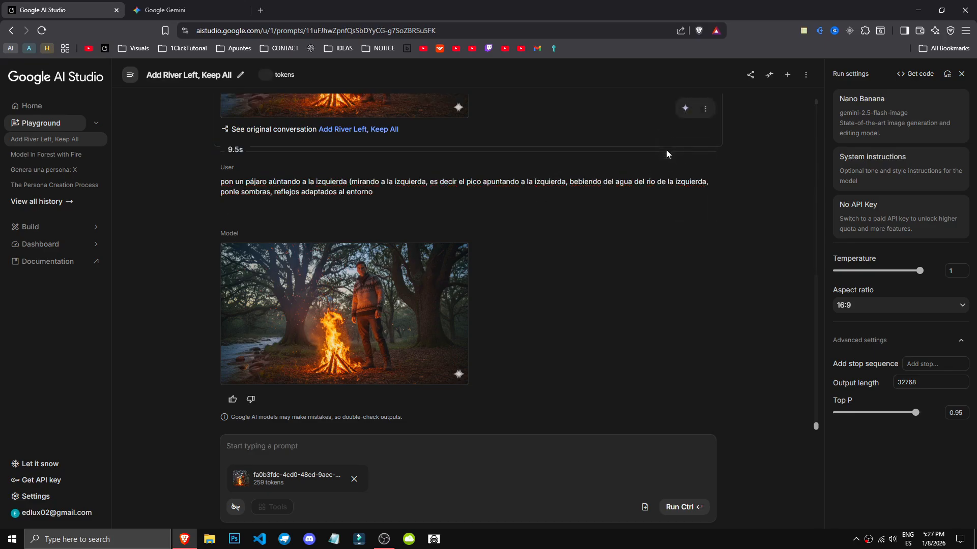
pyautogui.hotkey('ctrl', 'Return')
pyautogui.moveTo(267, 338); pyautogui.dragTo(383, 336)
pyautogui.click(381, 348)
pyautogui.moveTo(273, 338); pyautogui.dragTo(298, 338)
pyautogui.moveTo(358, 338); pyautogui.dragTo(609, 291)
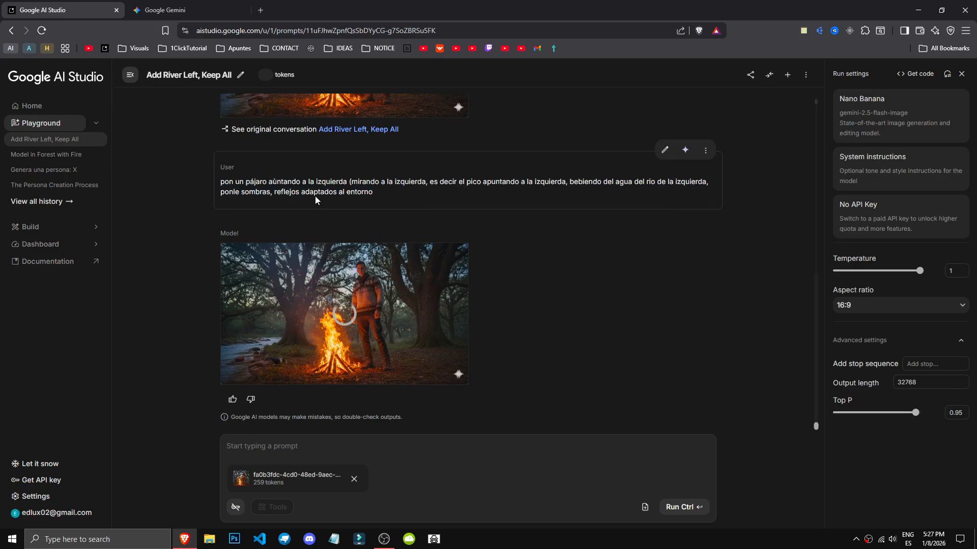
# Inspect the regenerated bird images enlarged, zooming in on the area between the river and the campfire.
pyautogui.click(377, 313)
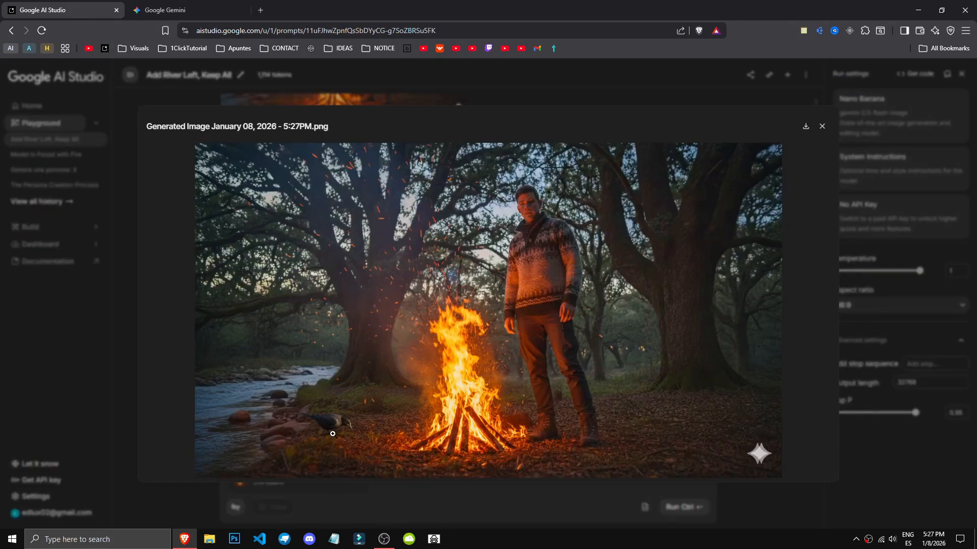
pyautogui.scroll(-2, 322, 478)
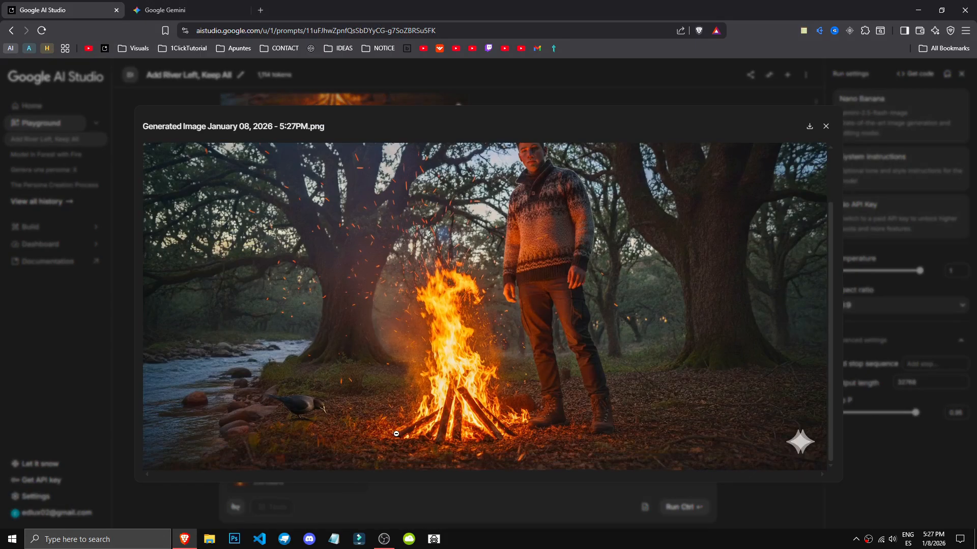
pyautogui.click(406, 395)
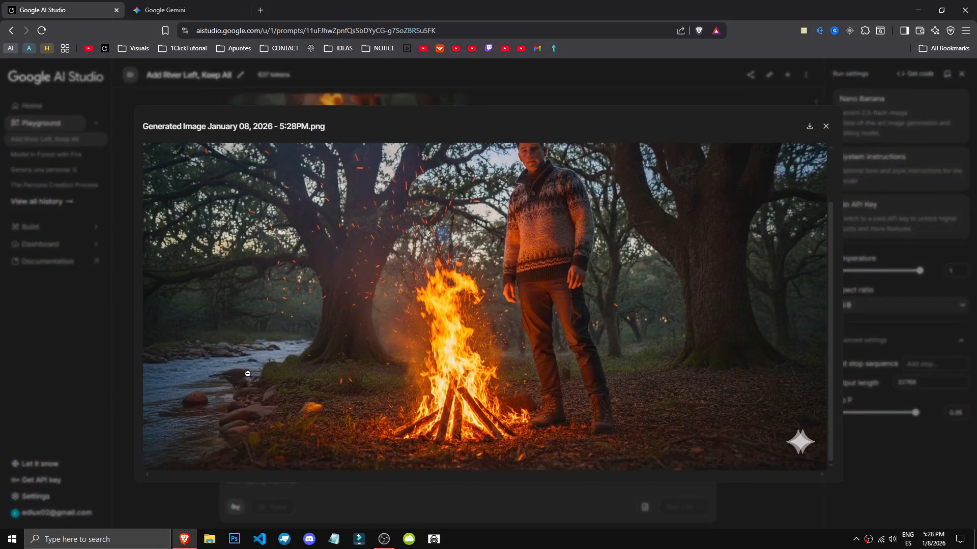
pyautogui.click(360, 407)
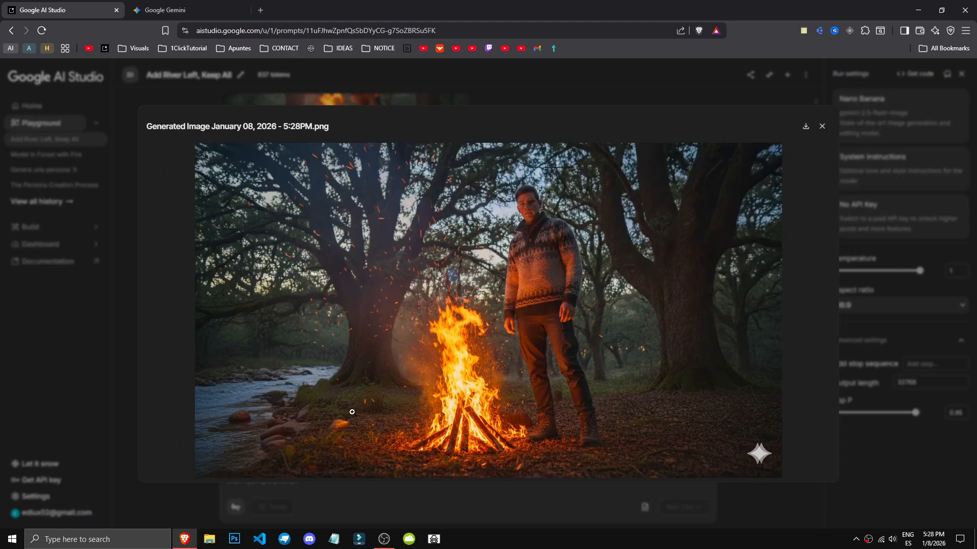
pyautogui.click(206, 491)
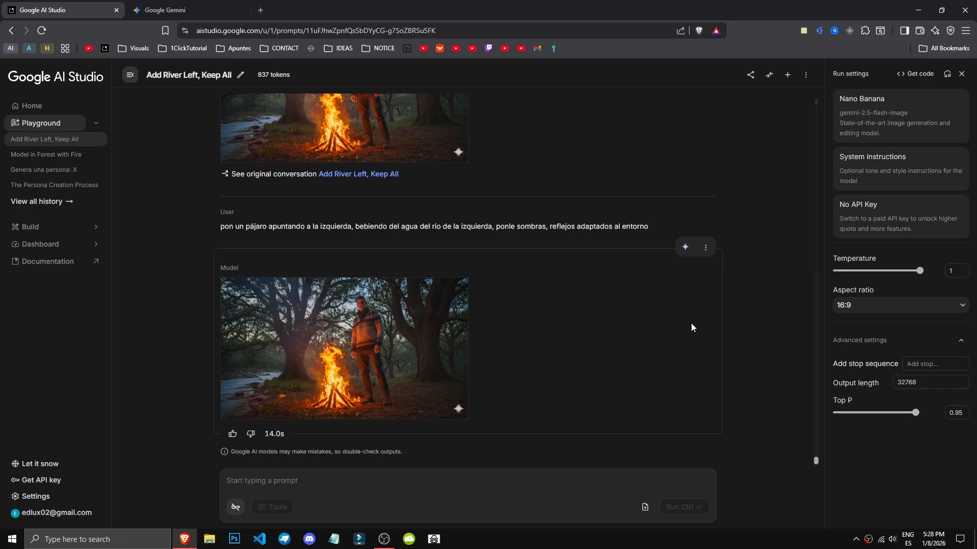
# Go back to the earlier river image in the conversation and view it enlarged for comparison.
pyautogui.scroll(6, 447, 341)
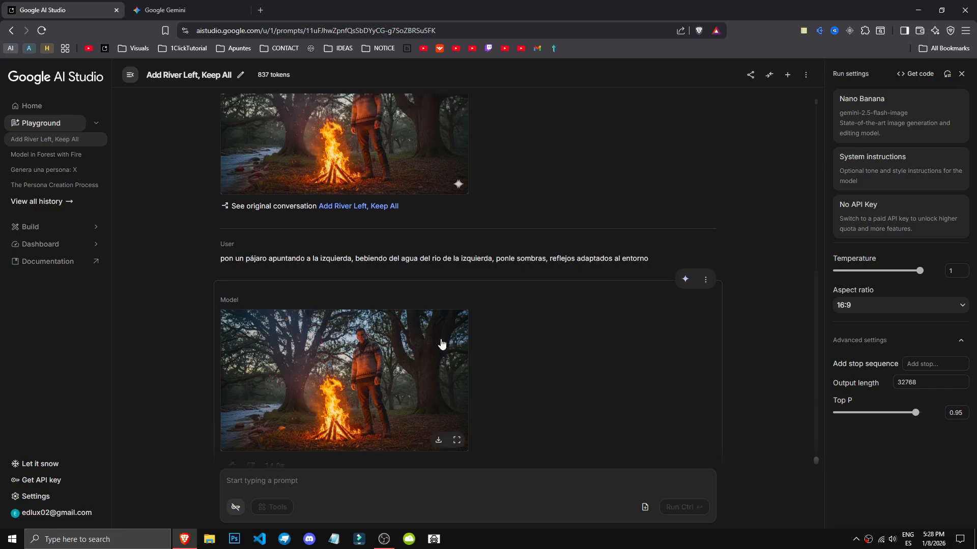
pyautogui.scroll(-3, 382, 351)
pyautogui.scroll(3, 382, 351)
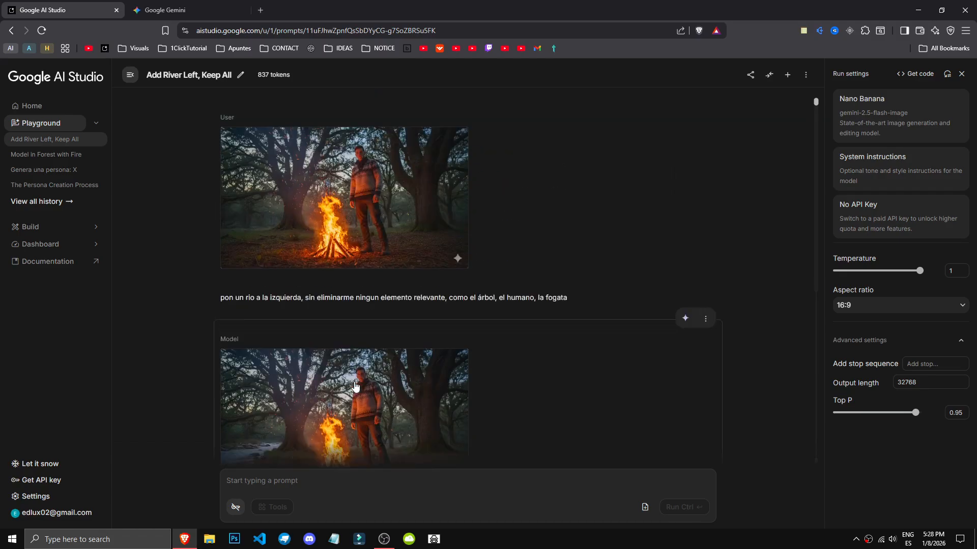
pyautogui.click(351, 401)
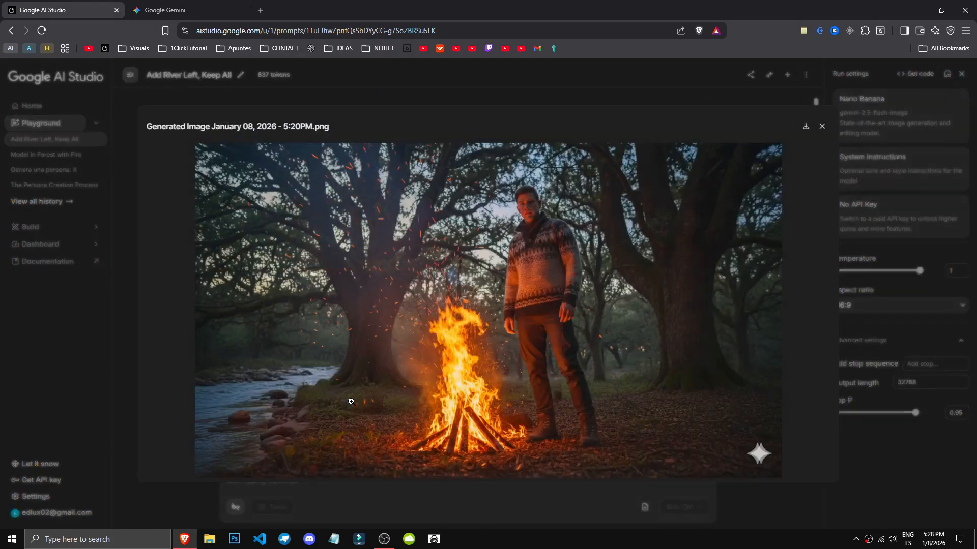
pyautogui.rightClick(448, 301)
pyautogui.click(421, 93)
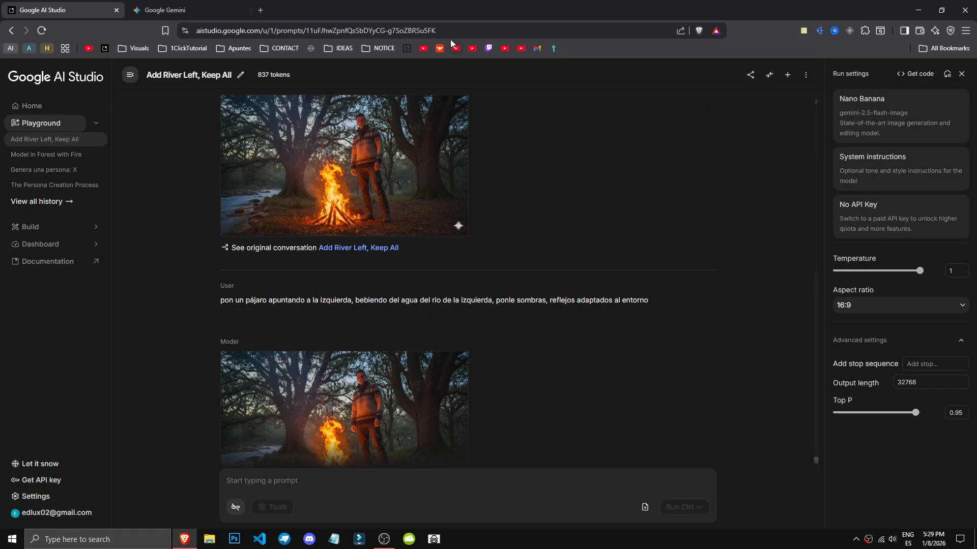
# Highlight the branched conversation's full web address and return to the latest bird result.
pyautogui.click(484, 33)
pyautogui.click(485, 34)
pyautogui.moveTo(485, 35); pyautogui.dragTo(96, 38)
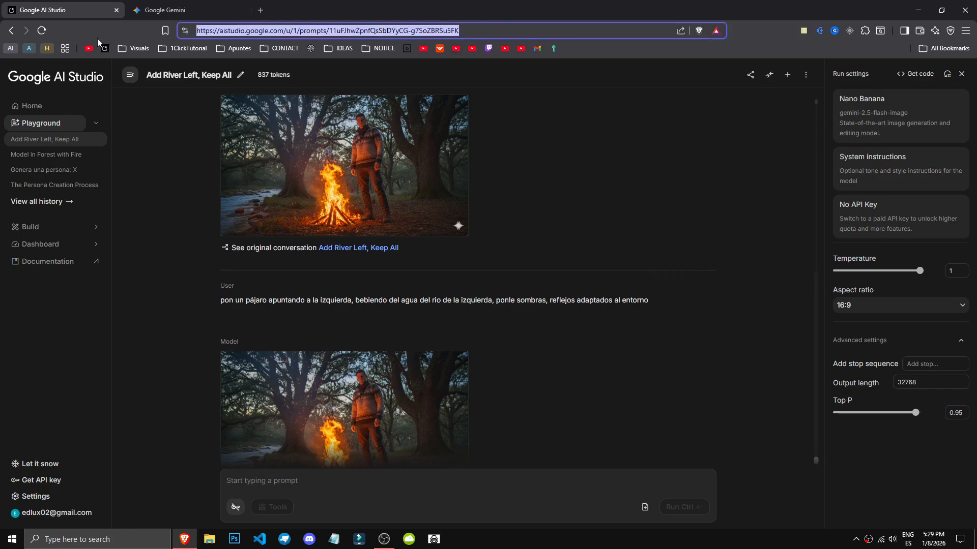
pyautogui.click(163, 294)
pyautogui.scroll(-2, 161, 300)
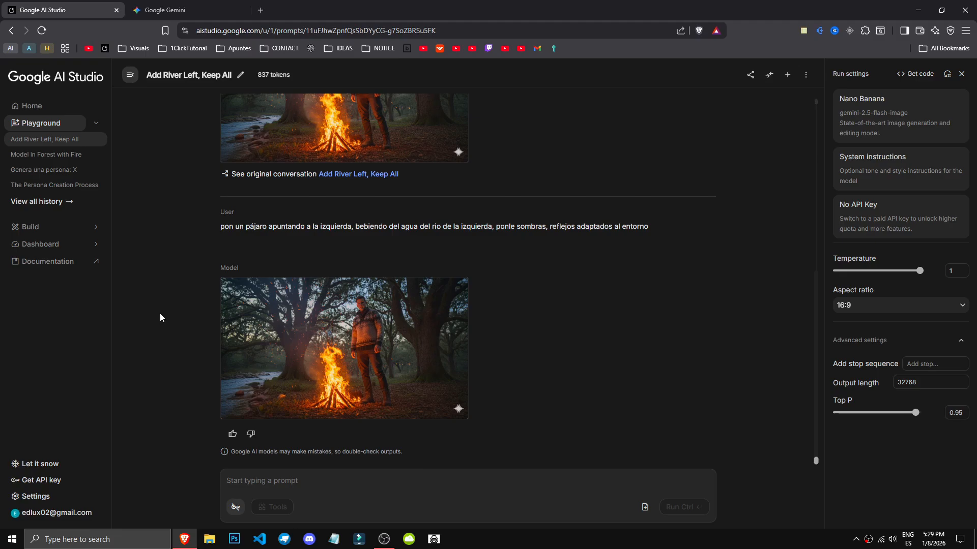
# Switch to Gemini and review the conversation from the first person image through the burning buildings and graffiti requests.
pyautogui.hotkey('ctrl', 'Tab')
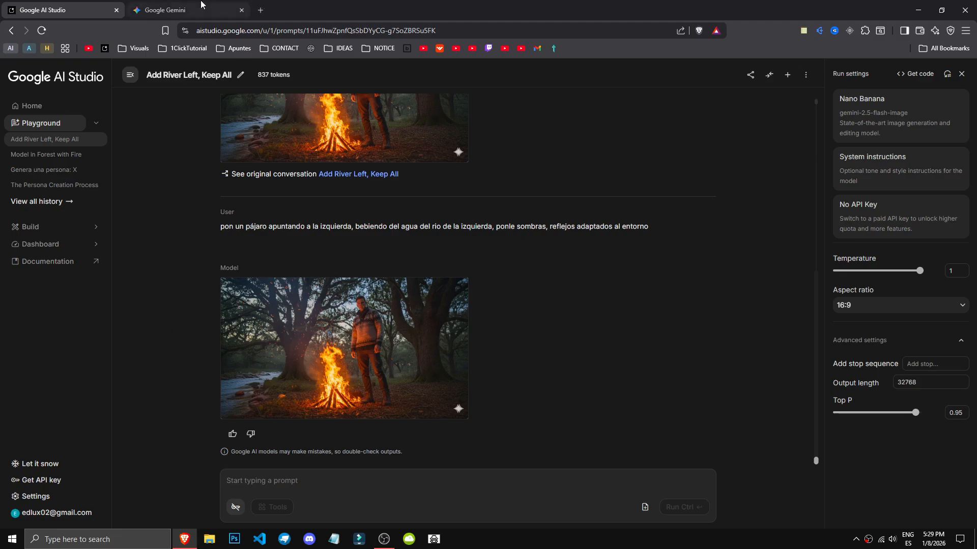
pyautogui.scroll(9, 269, 311)
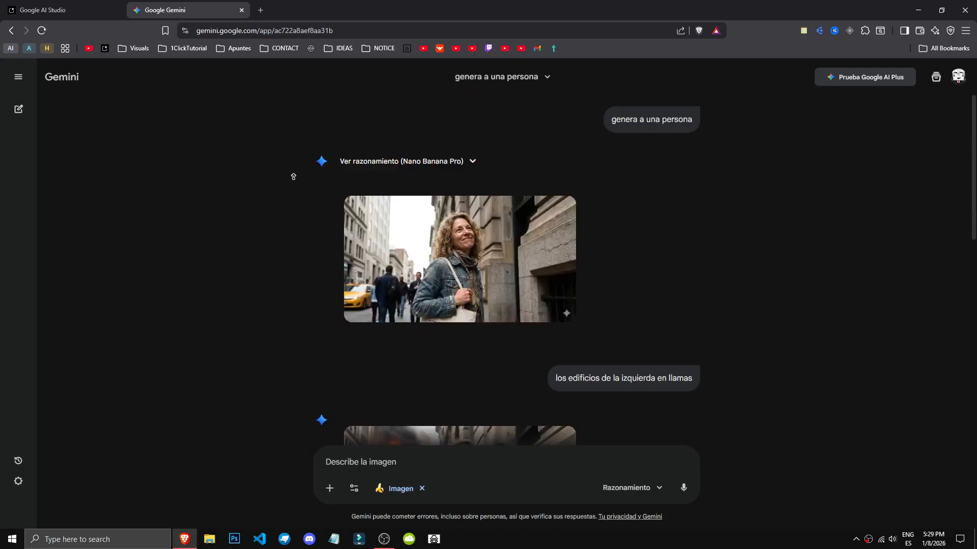
pyautogui.scroll(-5, 278, 349)
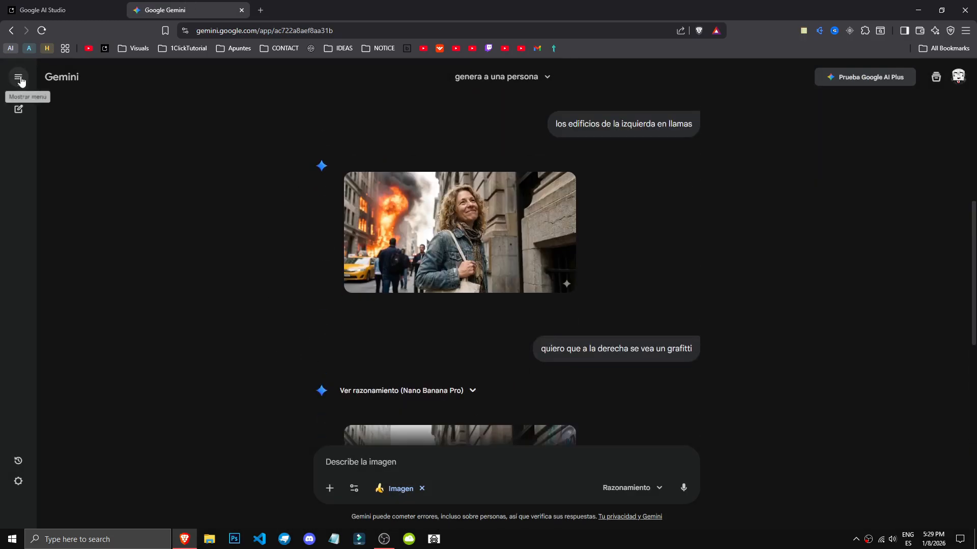
# Switch to the ChatGPT conversation "Retrato IA estilo RAM" and review its long character prompt and the follow-up replies.
pyautogui.hotkey('ctrl', 'Tab')
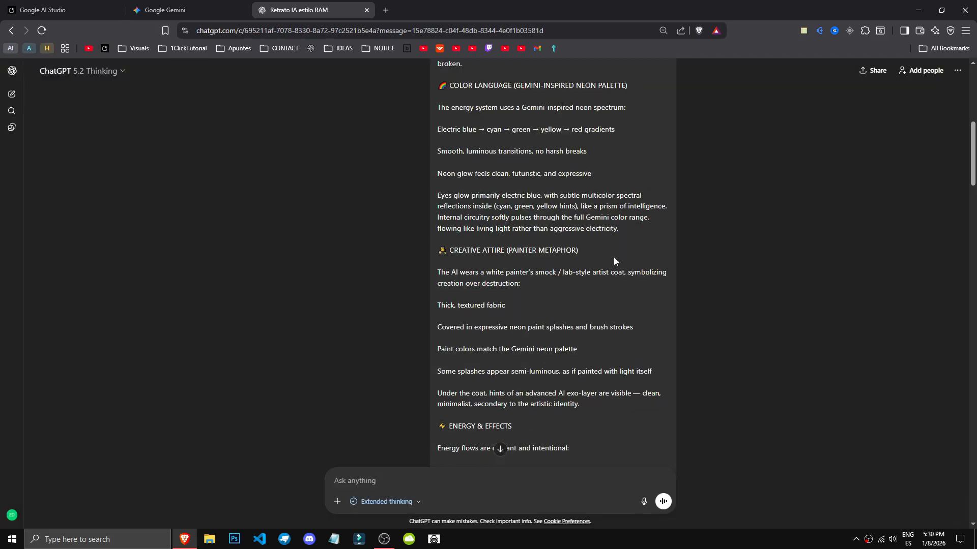
pyautogui.scroll(10, 614, 257)
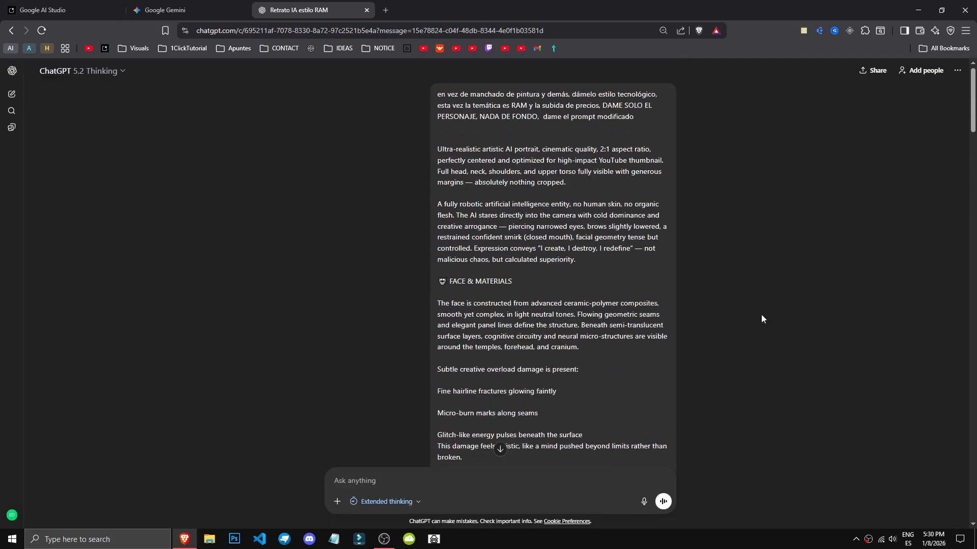
pyautogui.moveTo(436, 153); pyautogui.dragTo(588, 281)
pyautogui.scroll(-15, 272, 295)
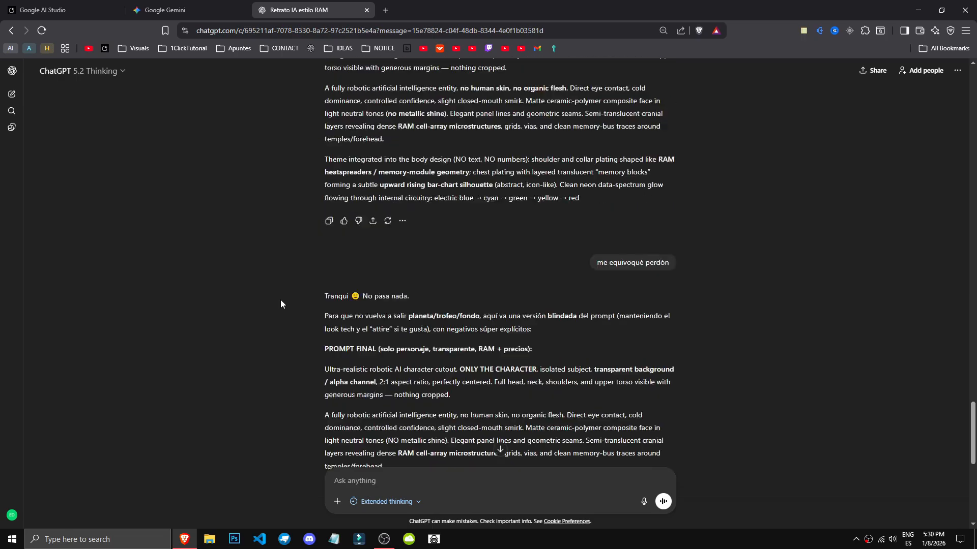
pyautogui.scroll(10, 450, 358)
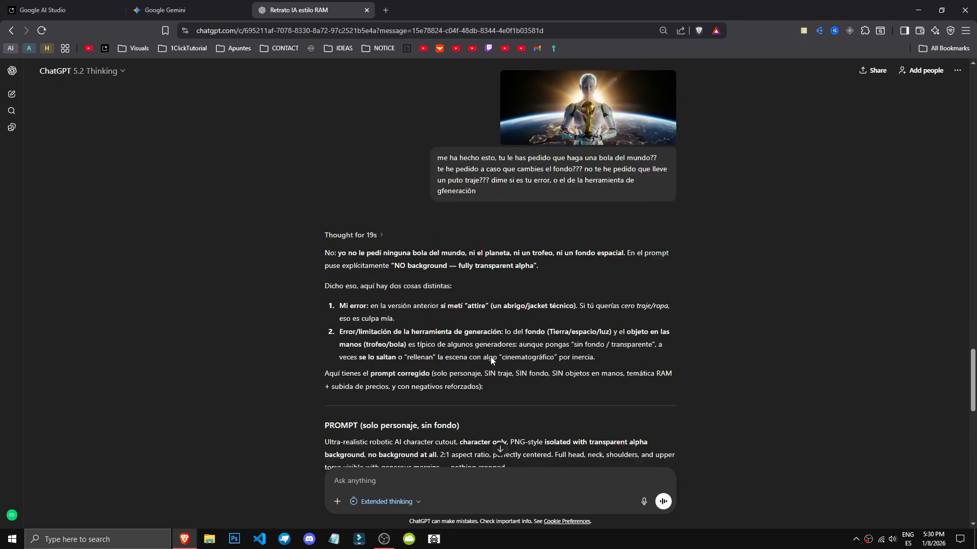
# Show the version of the conversation with the created robot artist portrait and view that image enlarged.
pyautogui.click(647, 355)
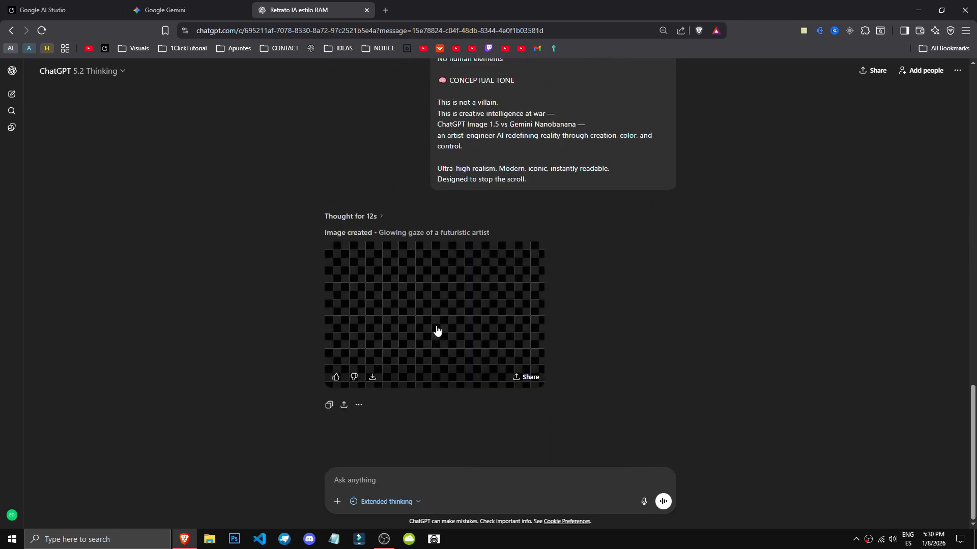
pyautogui.click(436, 331)
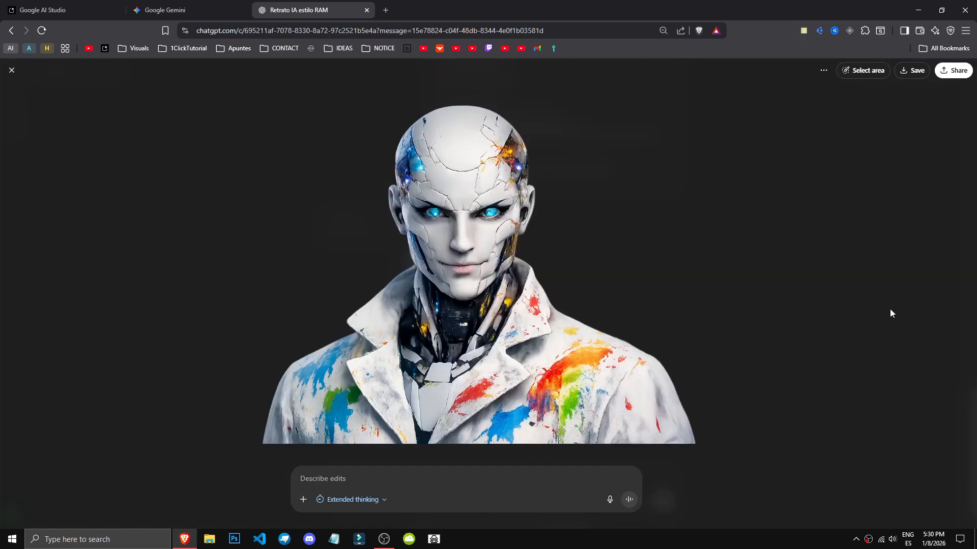
pyautogui.click(781, 281)
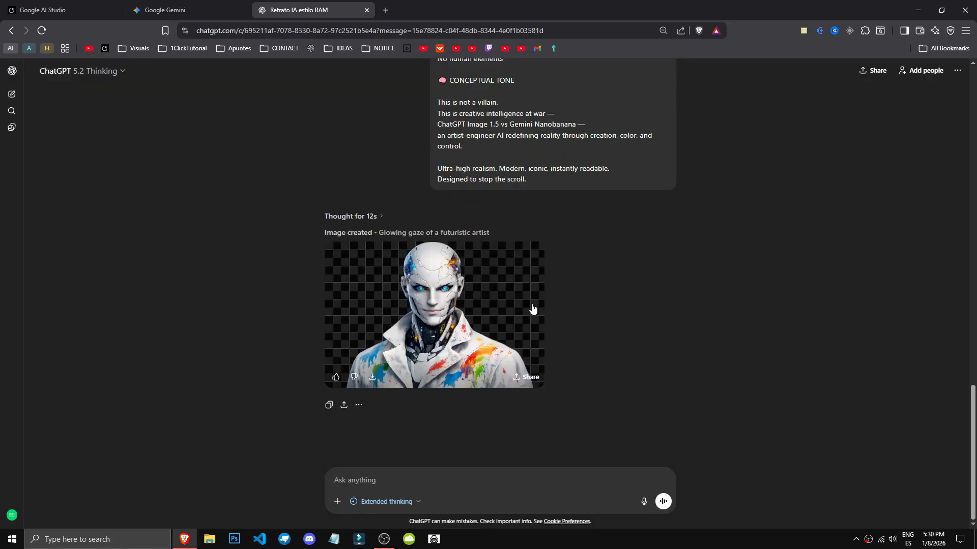
# Review the full prompt behind the robot portrait, highlighting it from the closing lines back to "Ultra-realistic artistic AI portrait".
pyautogui.scroll(3, 538, 311)
pyautogui.moveTo(538, 381); pyautogui.dragTo(523, 351)
pyautogui.scroll(-2, 521, 343)
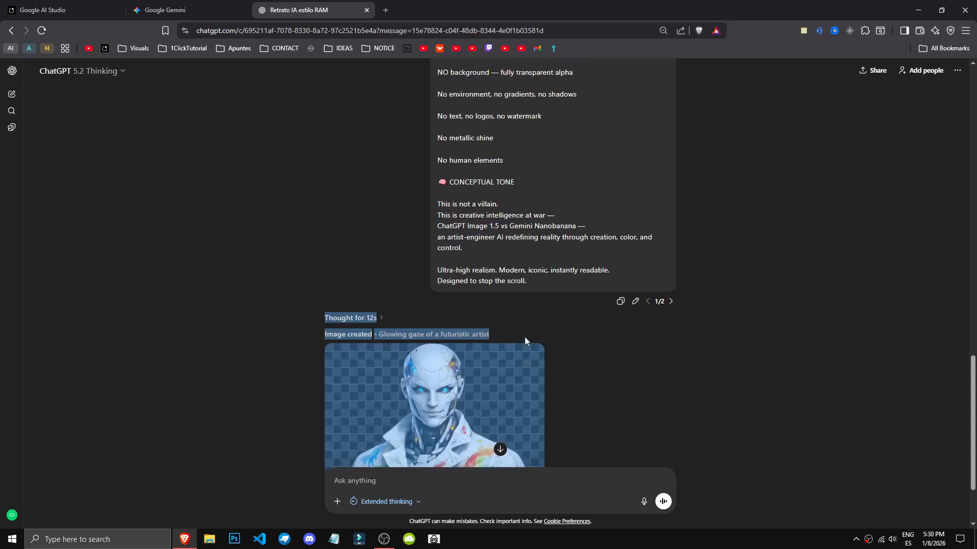
pyautogui.click(520, 297)
pyautogui.scroll(2, 540, 356)
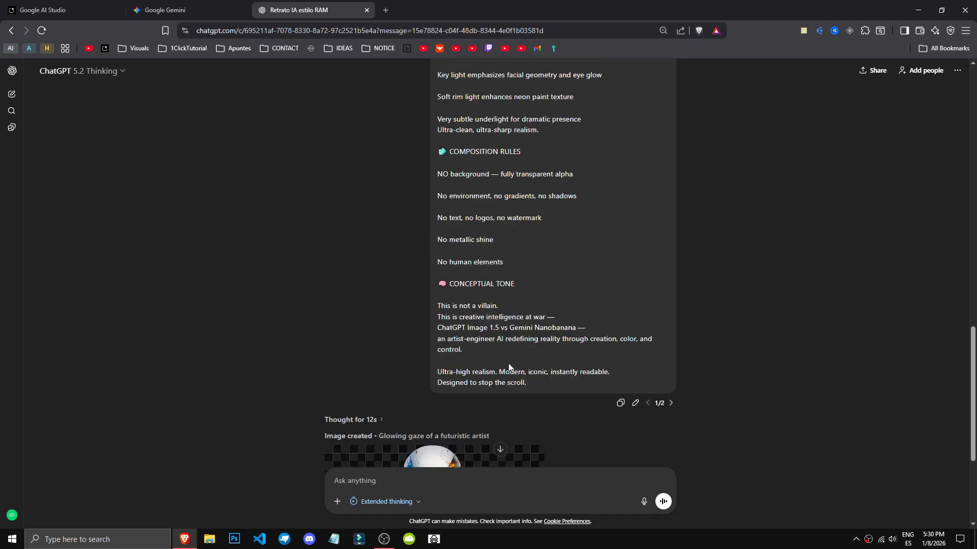
pyautogui.moveTo(551, 384); pyautogui.dragTo(435, 154)
pyautogui.scroll(15, 487, 215)
pyautogui.click(438, 156)
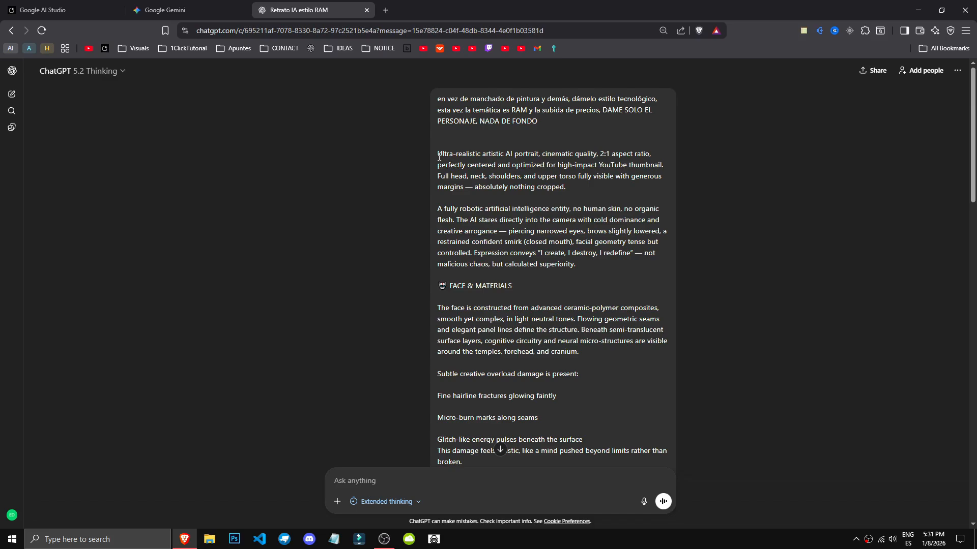
# Revisit the Gemini image conversation, then return to Google AI Studio and review the latest bird image and its prompt.
pyautogui.click(173, 10)
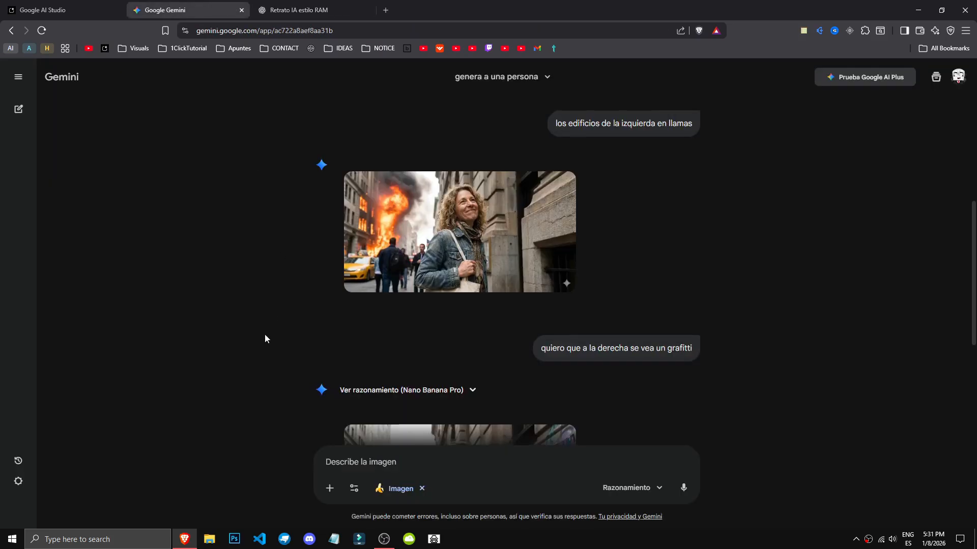
pyautogui.scroll(-5, 265, 336)
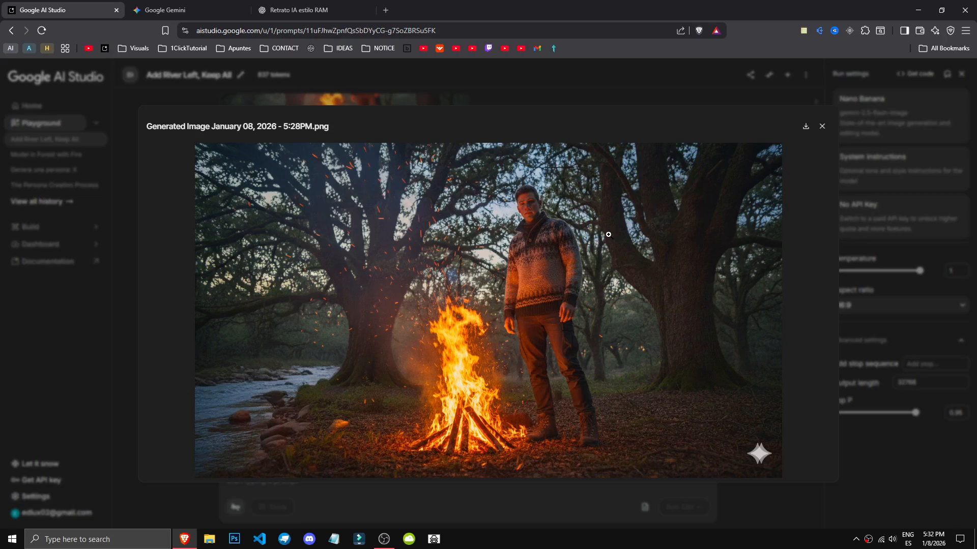
pyautogui.press('Escape')
pyautogui.click(860, 293)
pyautogui.scroll(2, 479, 401)
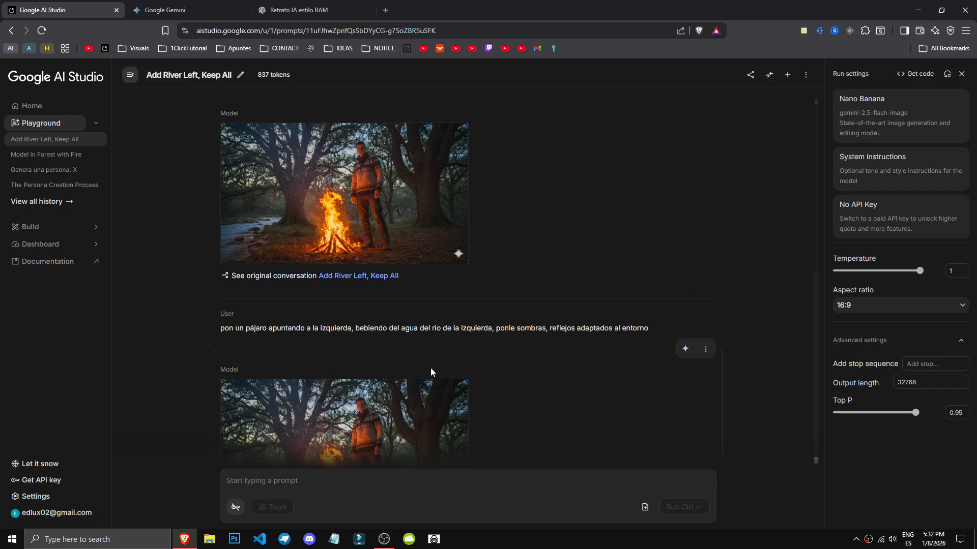
# Rerun the turn with the bird prompt and inspect the regenerated image zoomed in on the riverbank.
pyautogui.scroll(-2, 430, 368)
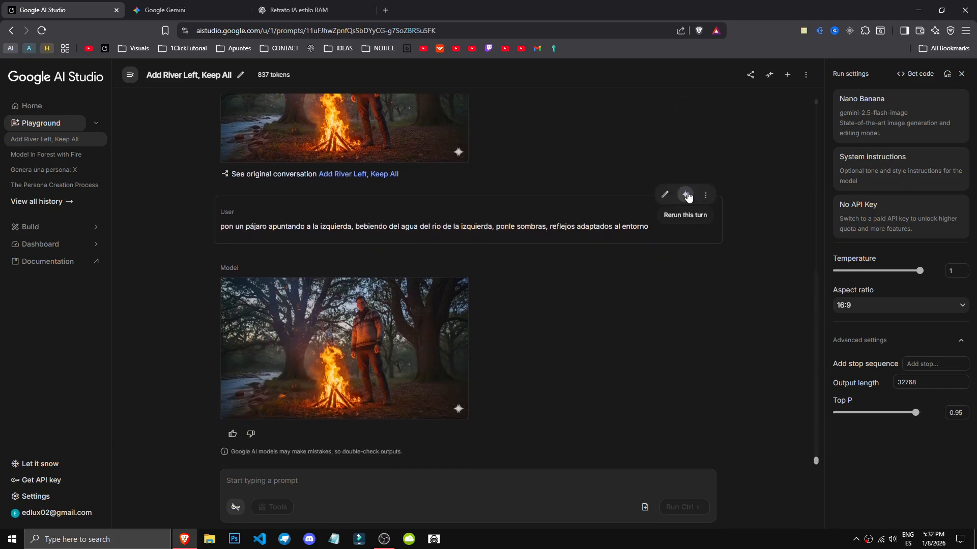
pyautogui.click(686, 196)
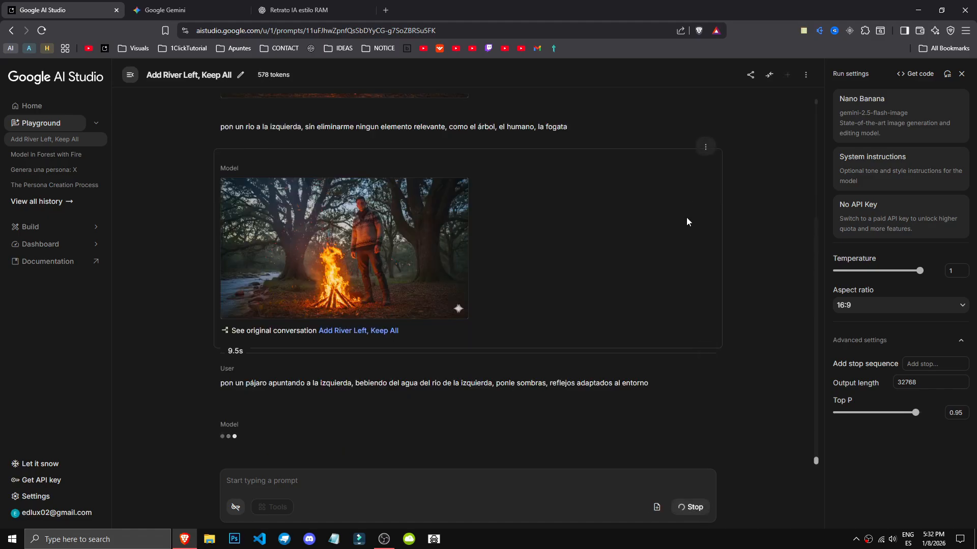
pyautogui.click(385, 356)
pyautogui.click(227, 457)
pyautogui.click(227, 458)
pyautogui.click(238, 461)
pyautogui.scroll(-2, 210, 453)
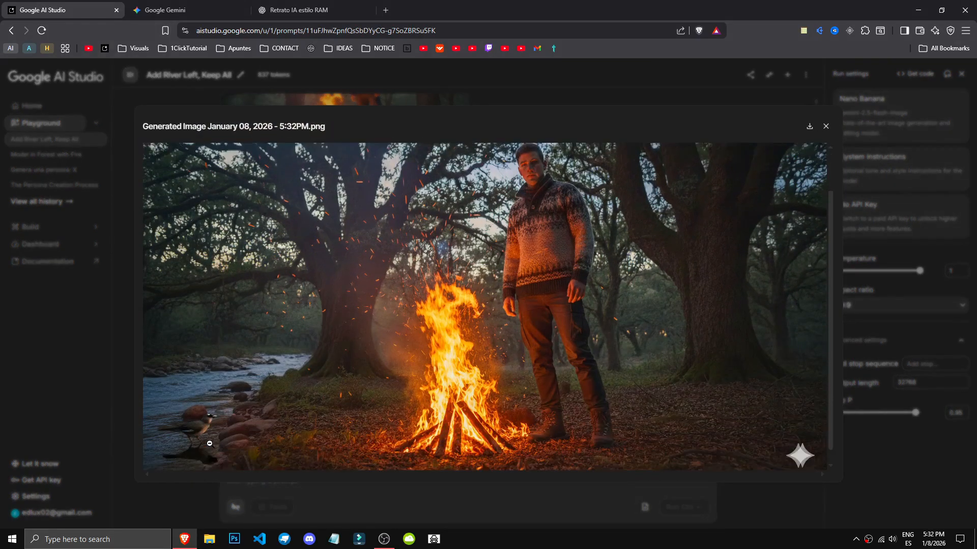
pyautogui.click(187, 497)
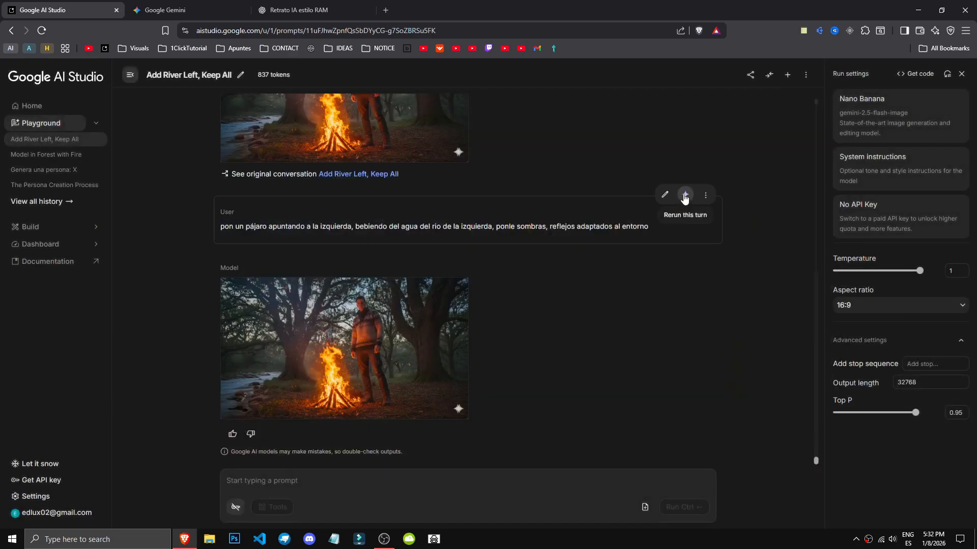
# Regenerate the bird image once more and examine the new result up close around the river.
pyautogui.click(683, 197)
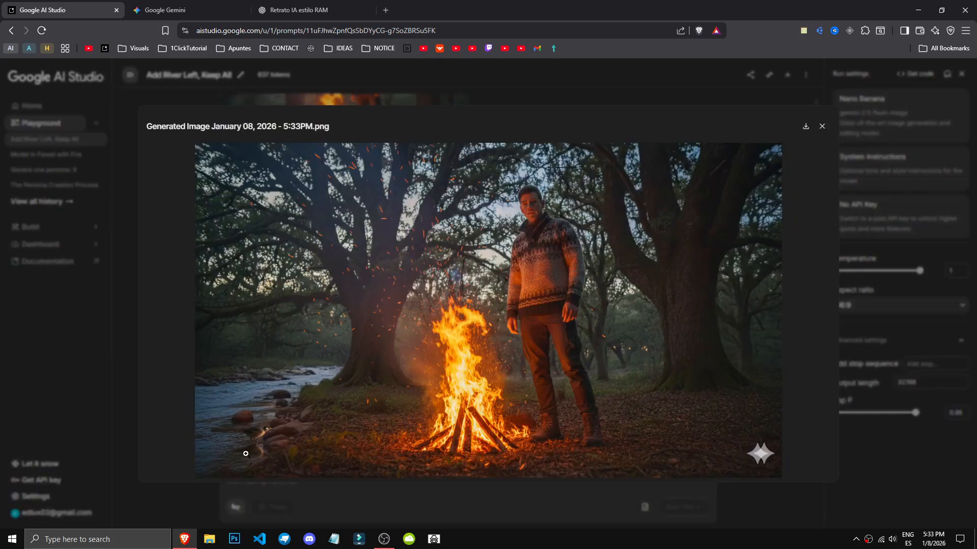
pyautogui.click(245, 454)
pyautogui.scroll(-2, 242, 457)
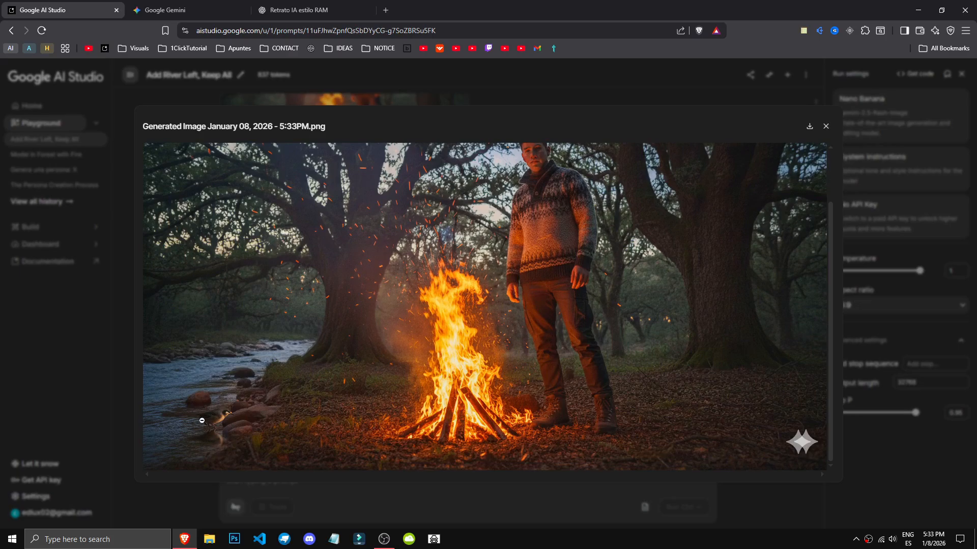
pyautogui.click(273, 473)
pyautogui.click(193, 502)
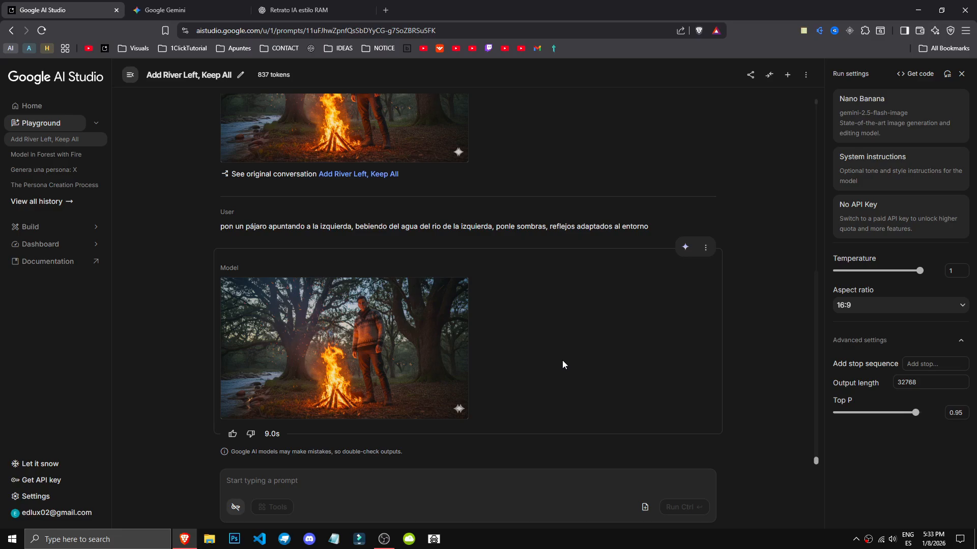
pyautogui.click(563, 361)
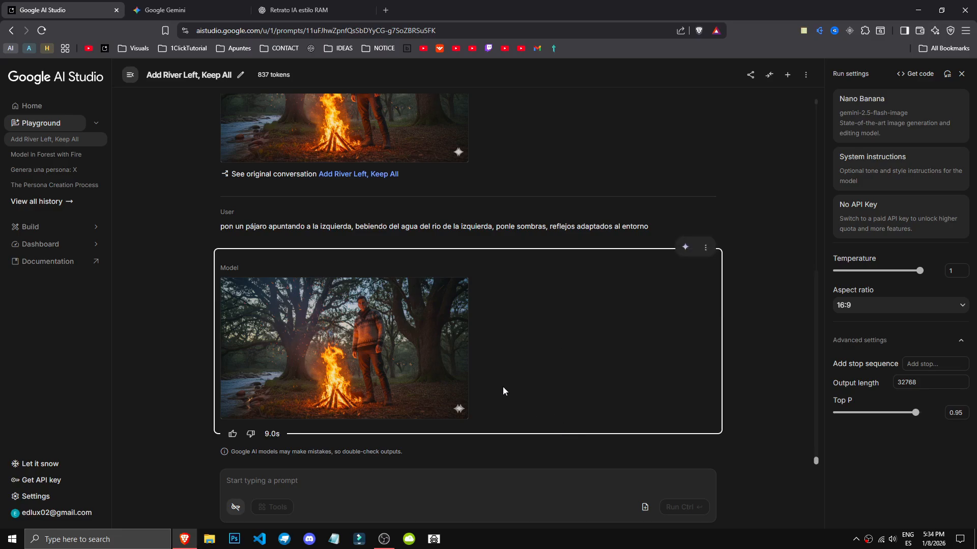
pyautogui.click(410, 384)
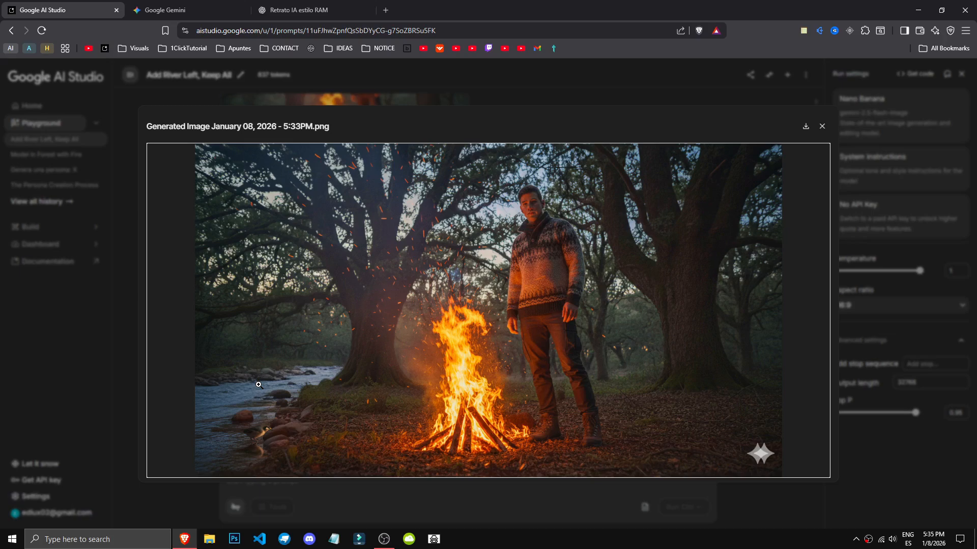
pyautogui.press('Escape')
# Review the available aspect ratios from Auto to 21:9, keeping 16:9.
pyautogui.click(880, 307)
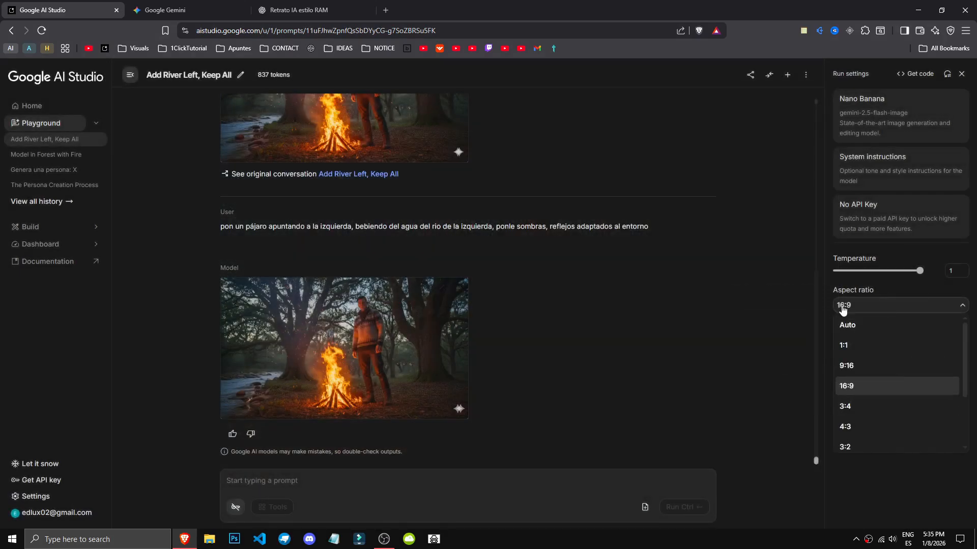
pyautogui.scroll(-3, 857, 387)
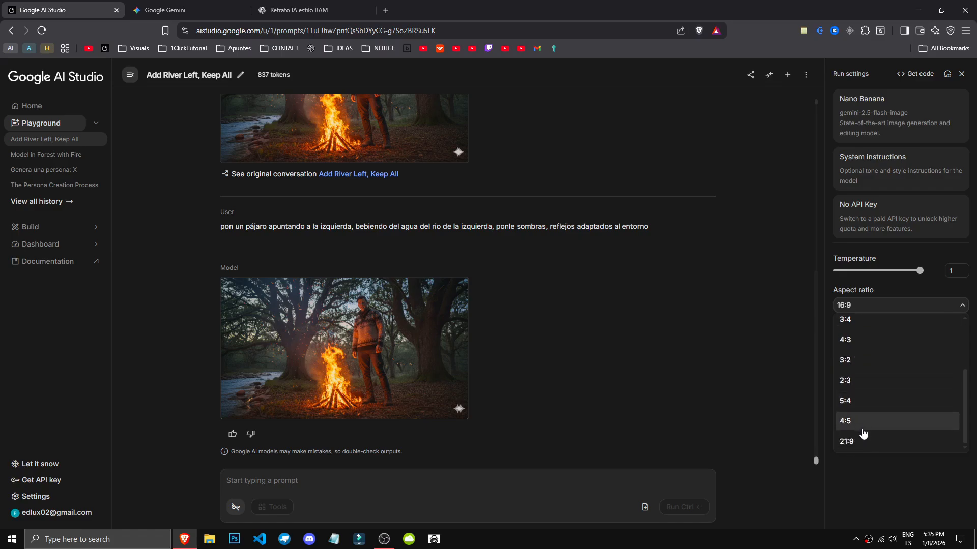
pyautogui.click(689, 342)
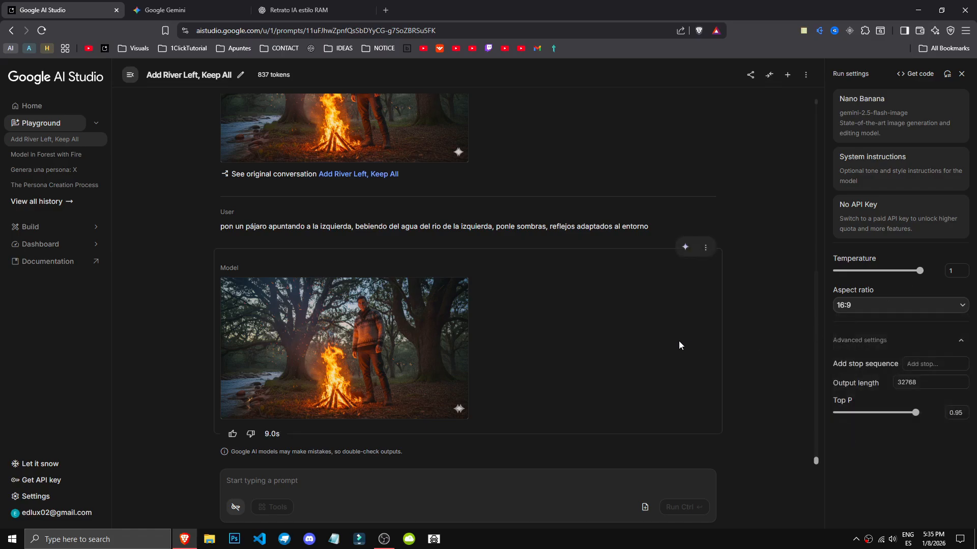
# Switch to the Gemini conversation and draft the prompt "16:9 lens canon g21" without sending it.
pyautogui.click(200, 6)
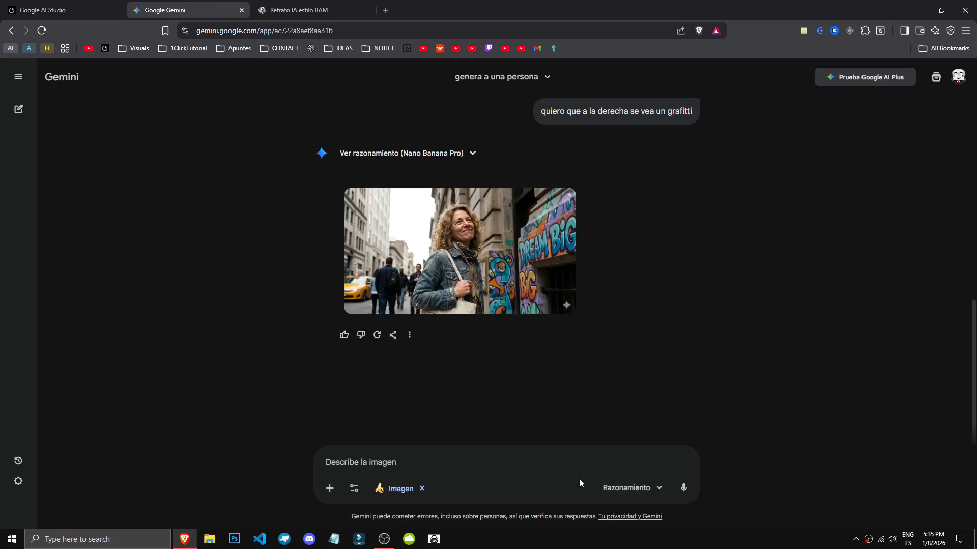
pyautogui.click(355, 488)
pyautogui.click(390, 459)
pyautogui.write('16:9 lens canon g21')
# Check the campfire conversation in Google AI Studio, then return to Gemini and view the graffiti image enlarged.
pyautogui.click(78, 4)
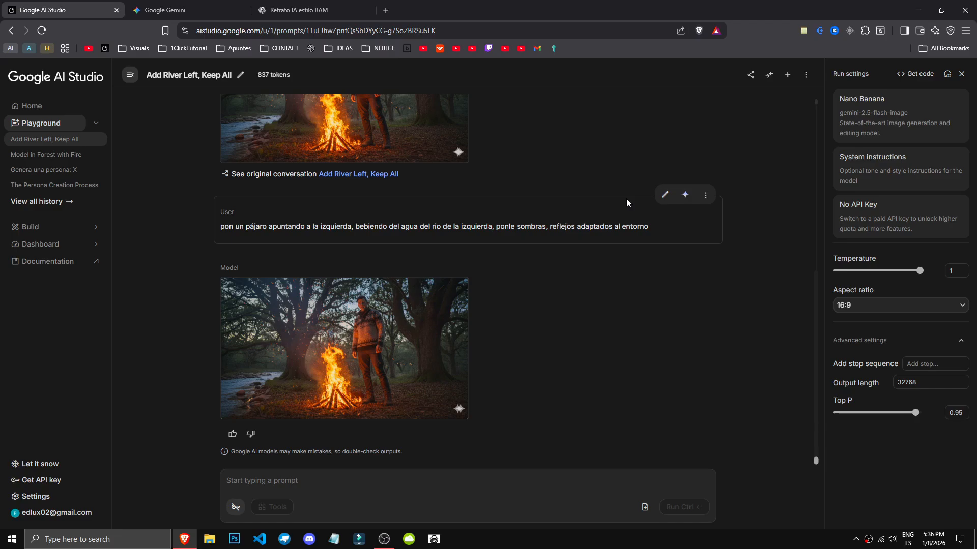
pyautogui.click(171, 10)
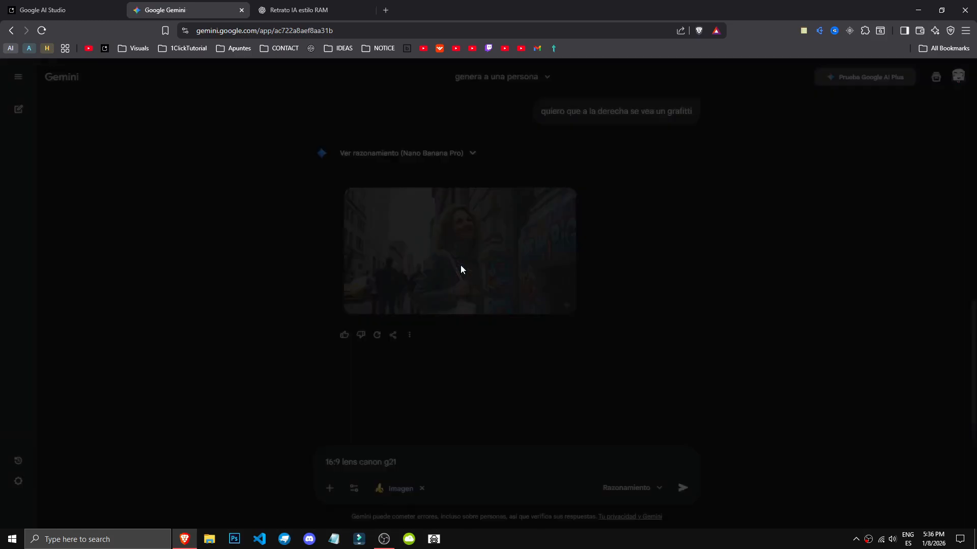
pyautogui.click(461, 270)
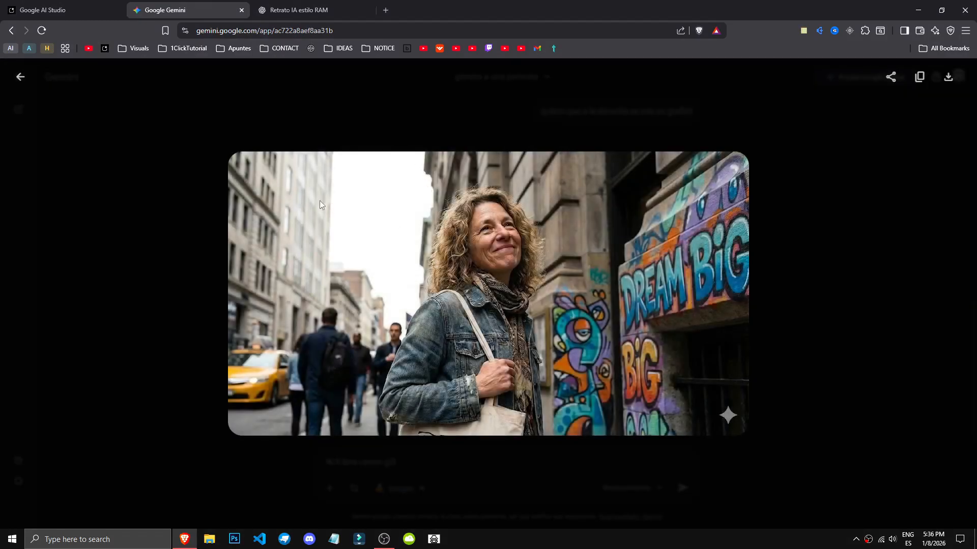
pyautogui.click(125, 276)
# Replace the draft with "que sea en hora dorada, cuida bien la iluminación y reflejos" and send it to generate the image.
pyautogui.moveTo(455, 464); pyautogui.dragTo(305, 464)
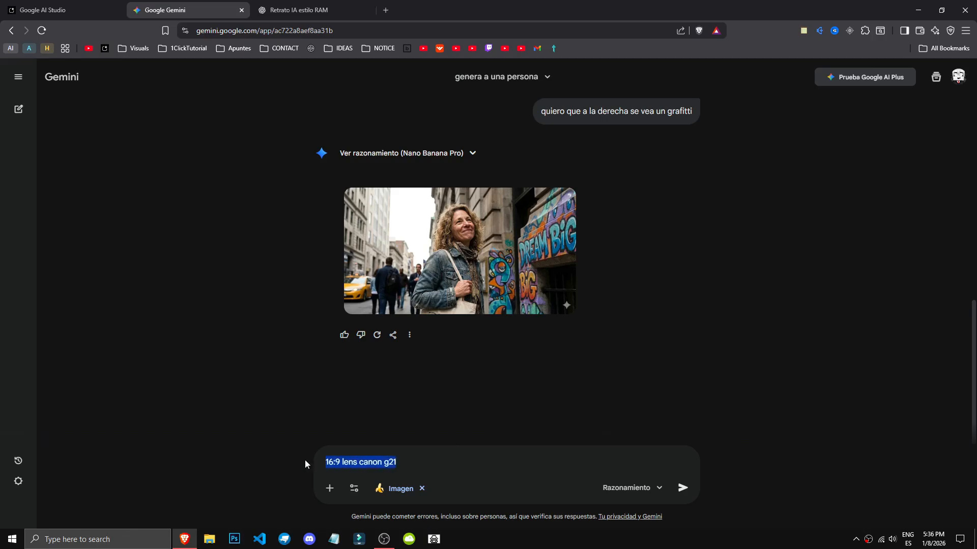
pyautogui.write('que hora dorada, cuida bien la iluminación y reflejos')
pyautogui.press('Home')
pyautogui.hotkey('ctrl', 'Right')
pyautogui.write('sea ')
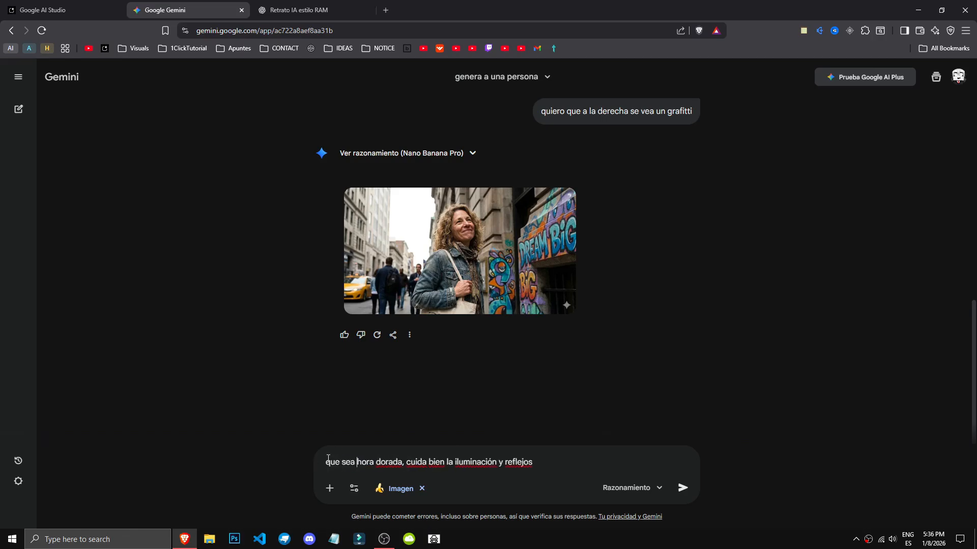
pyautogui.write('en')
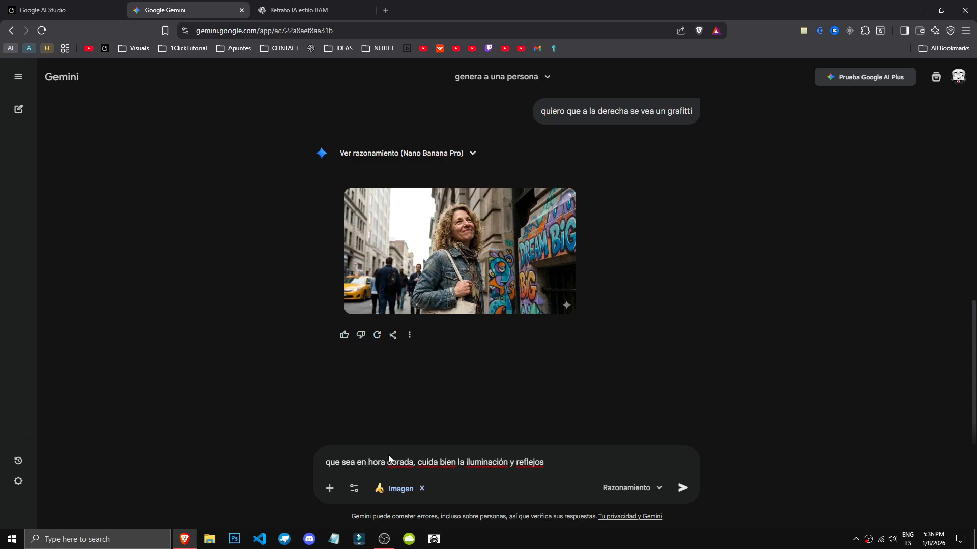
pyautogui.moveTo(418, 462); pyautogui.dragTo(582, 464)
pyautogui.click(583, 466)
pyautogui.press('Return')
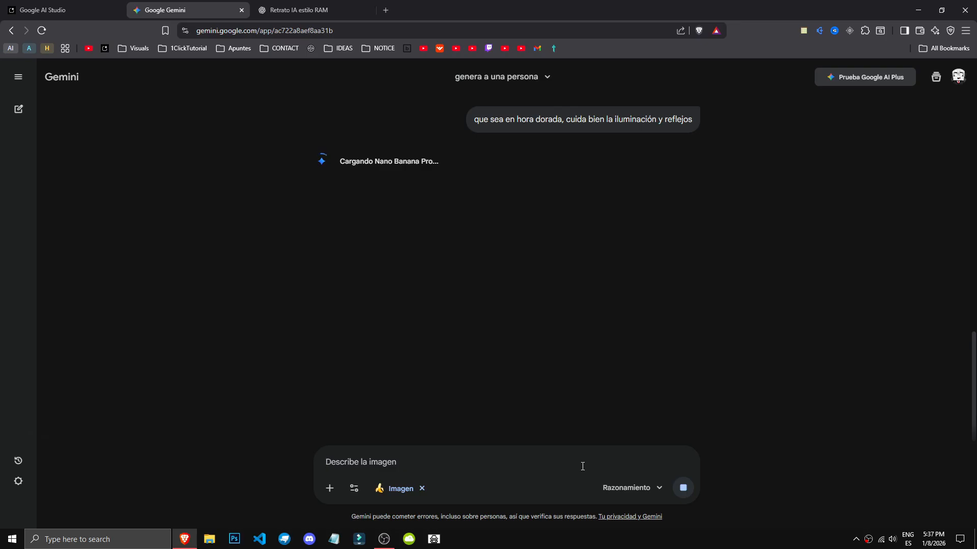
# Enlarge the first generated image of the woman and check its sky colour with Window Spy.
pyautogui.scroll(20, 589, 186)
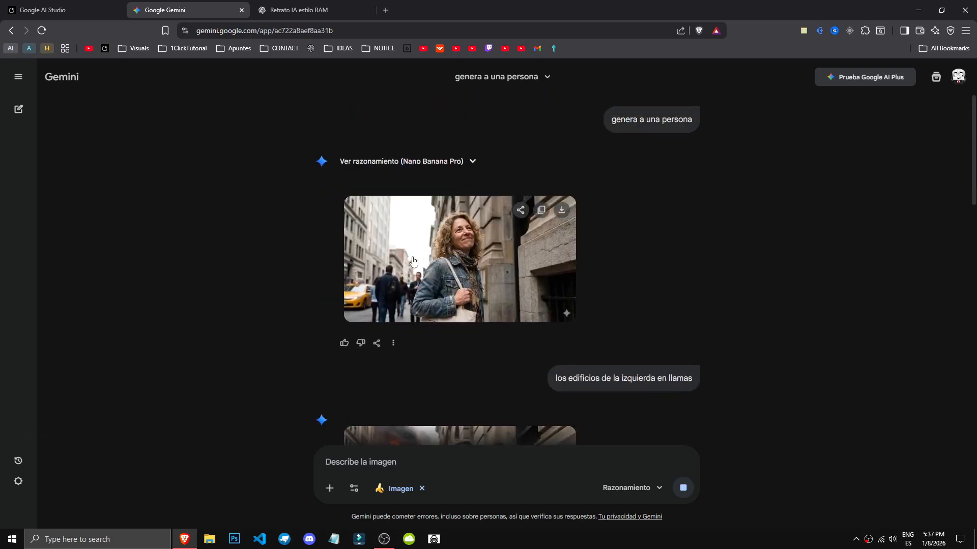
pyautogui.click(413, 262)
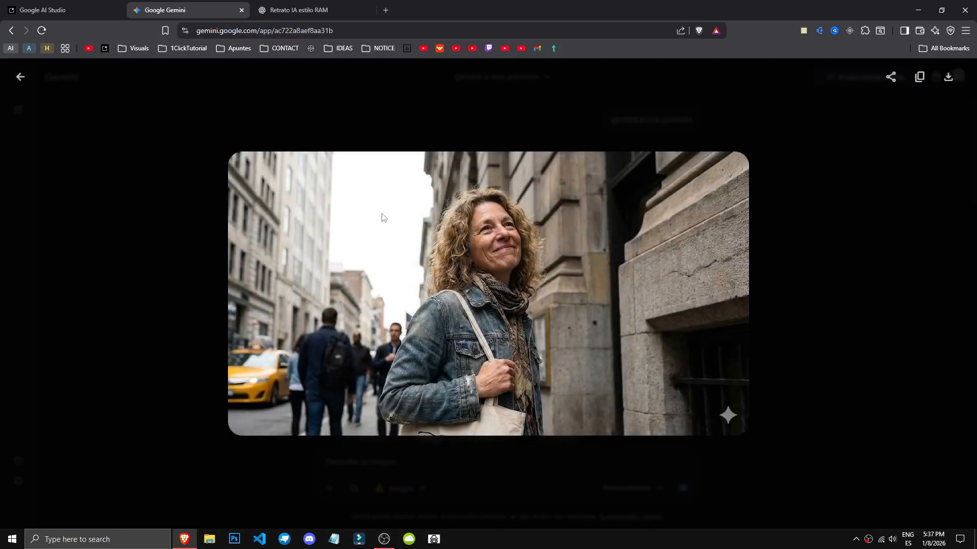
pyautogui.click(433, 539)
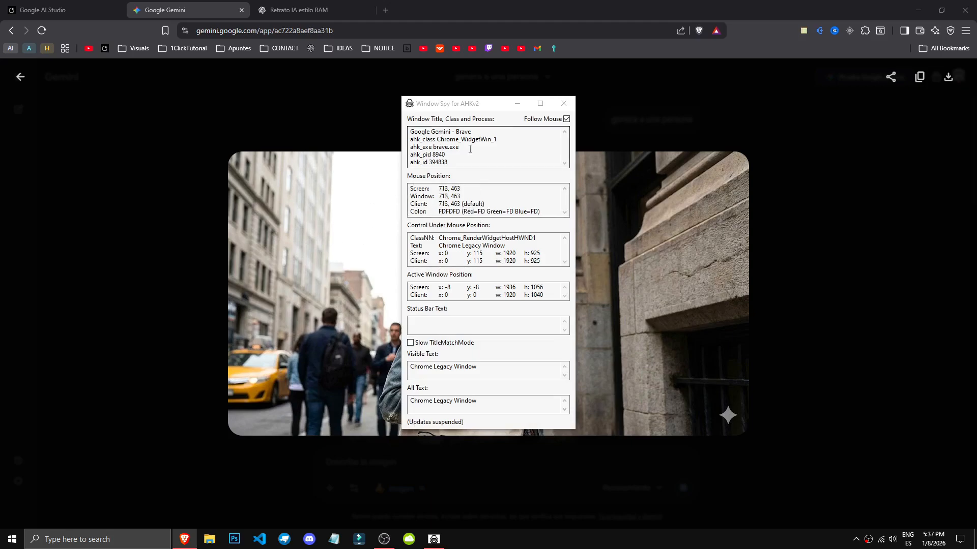
pyautogui.click(563, 103)
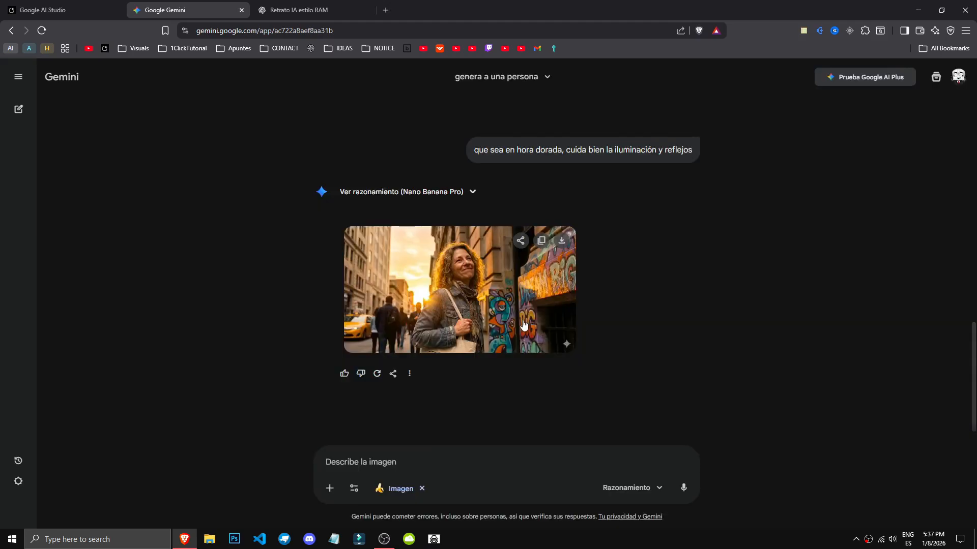
# View the golden-hour version enlarged and compare it with the previous graffiti image in the conversation.
pyautogui.click(483, 311)
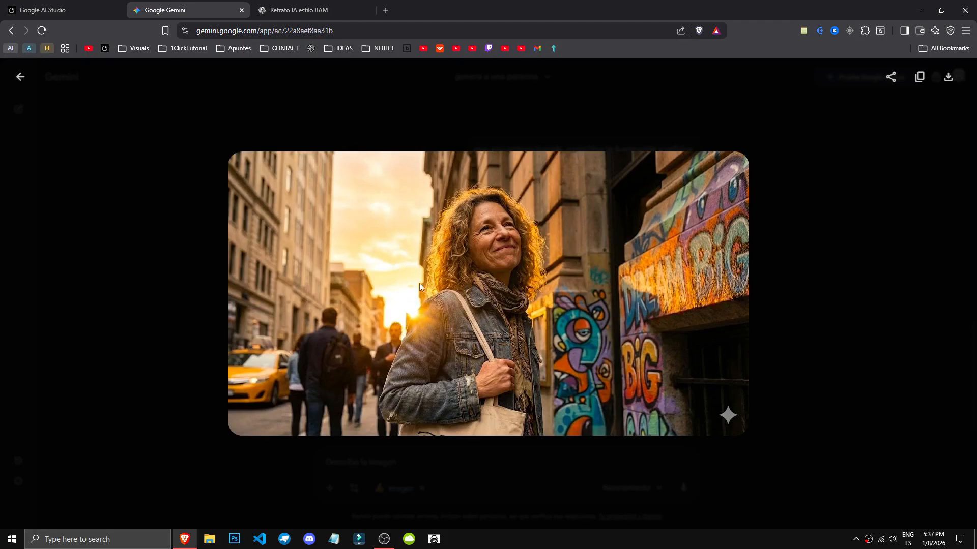
pyautogui.click(842, 322)
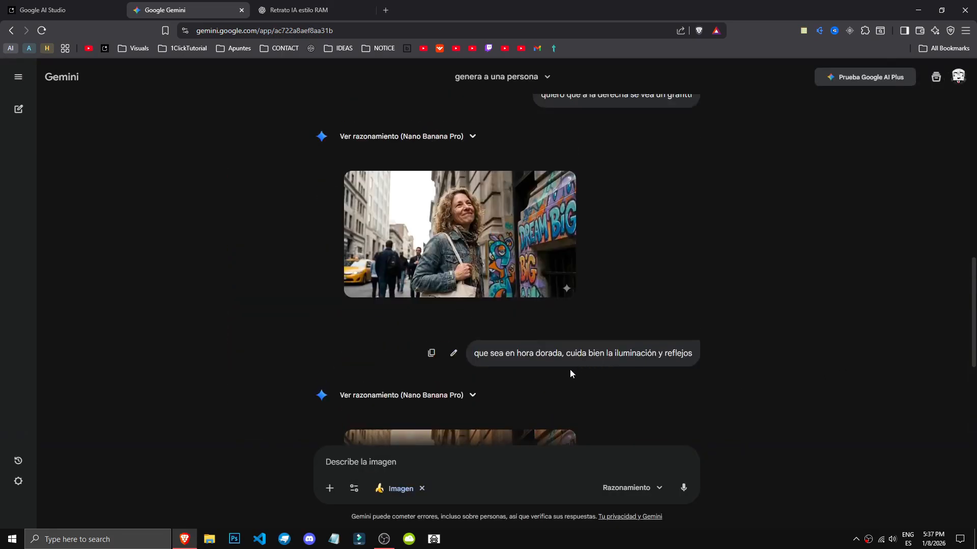
pyautogui.scroll(-5, 567, 369)
pyautogui.scroll(4, 565, 372)
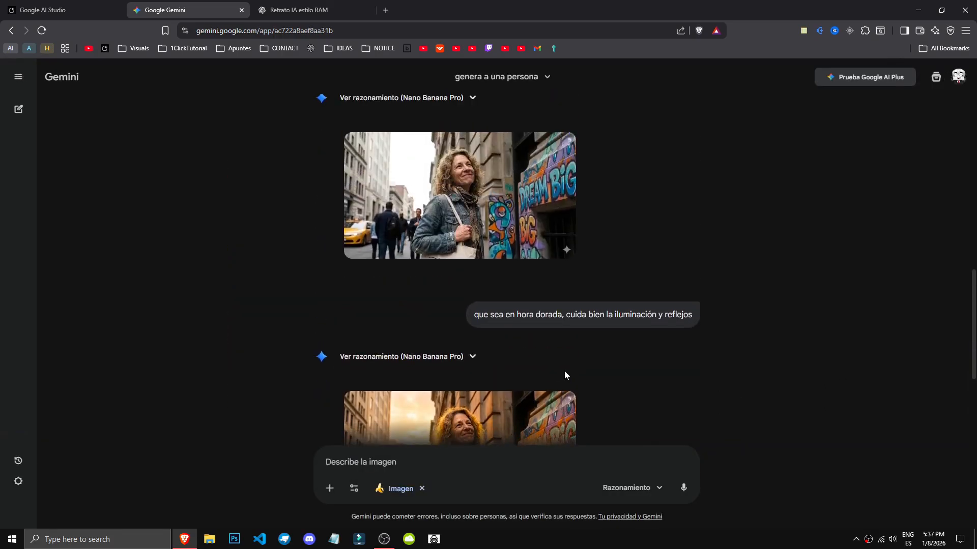
# Copy the golden-hour prompt from Gemini and run it as a follow-up on the campfire image in Google AI Studio.
pyautogui.tripleClick(551, 317)
pyautogui.hotkey('ctrl', 'c')
pyautogui.click(97, 9)
pyautogui.click(364, 478)
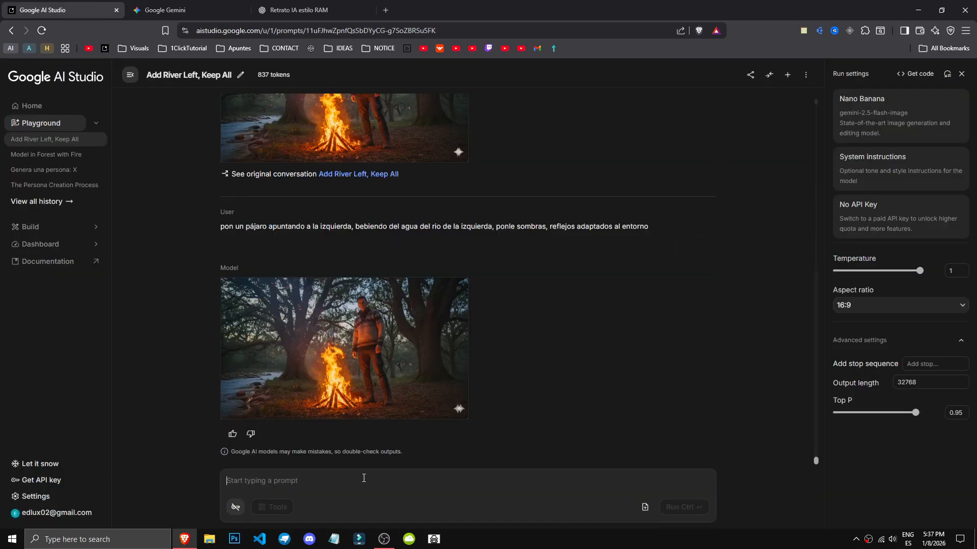
pyautogui.hotkey('ctrl', 'v')
pyautogui.hotkey('ctrl', 'Return')
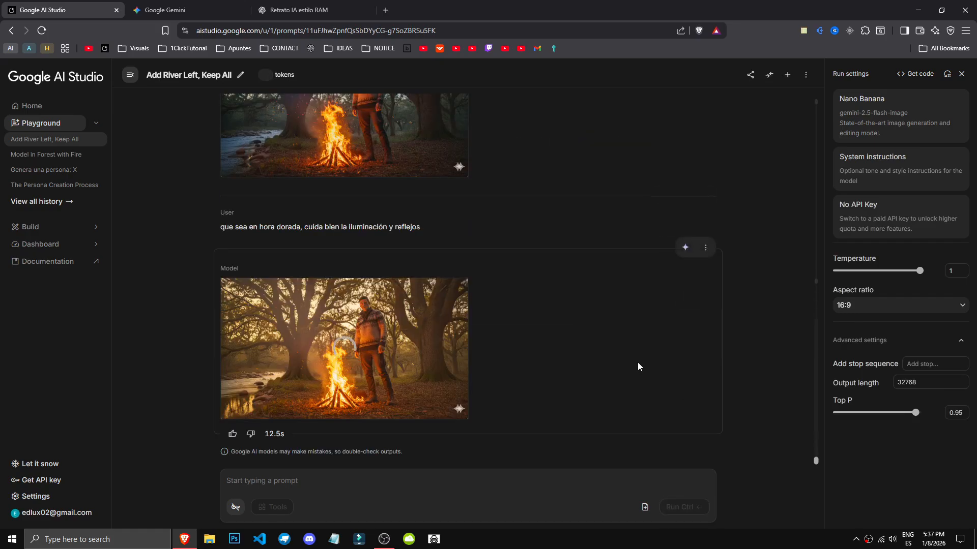
# View the newly generated golden-hour campfire image enlarged.
pyautogui.scroll(2, 341, 365)
pyautogui.scroll(-2, 347, 238)
pyautogui.click(350, 306)
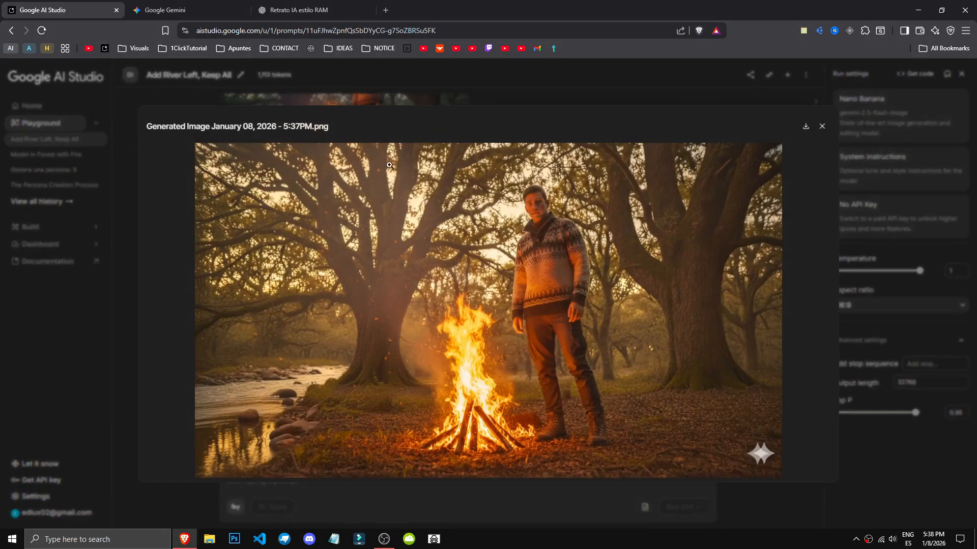
pyautogui.click(117, 404)
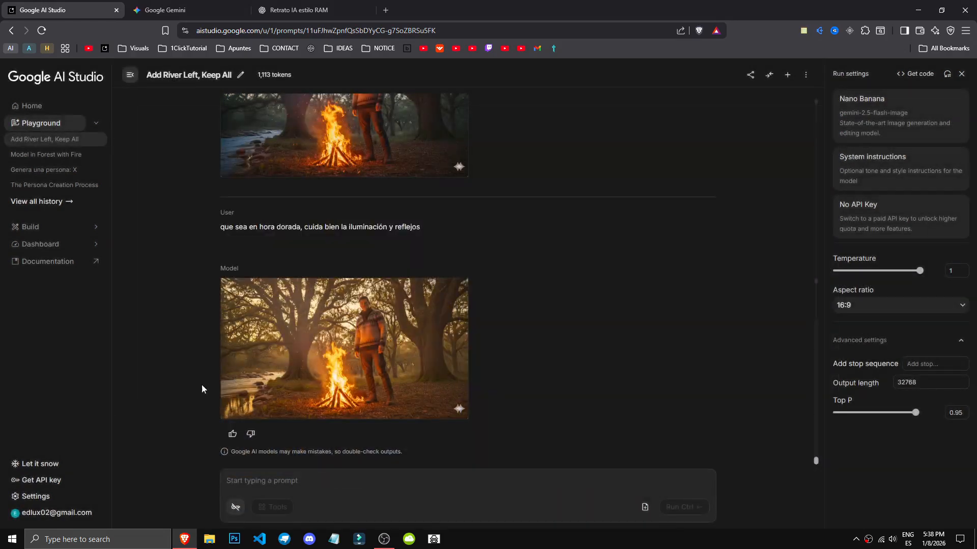
# Compare the earlier night bird image with the golden-hour version by alternately viewing both enlarged, checking the riverbank.
pyautogui.scroll(3, 237, 356)
pyautogui.click(237, 325)
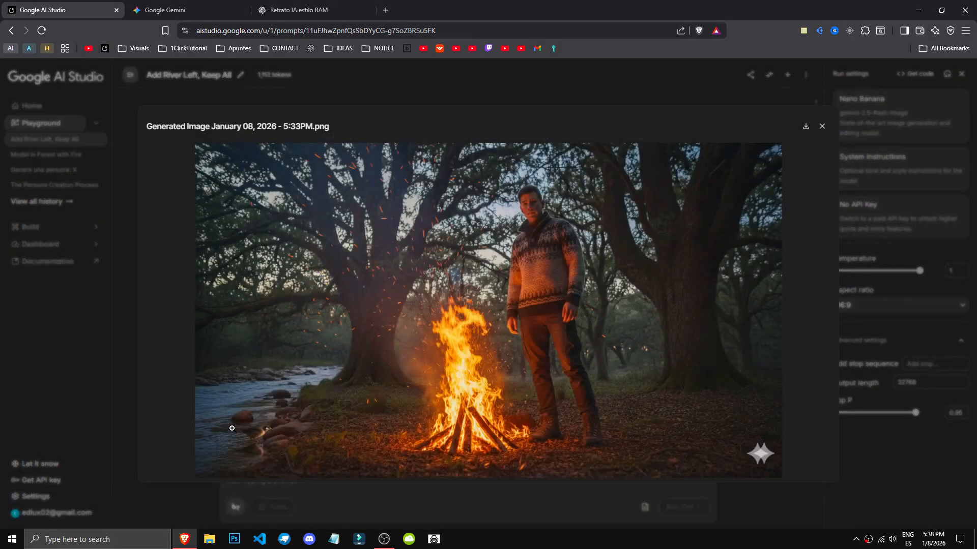
pyautogui.click(154, 384)
pyautogui.scroll(-1, 261, 410)
pyautogui.click(261, 410)
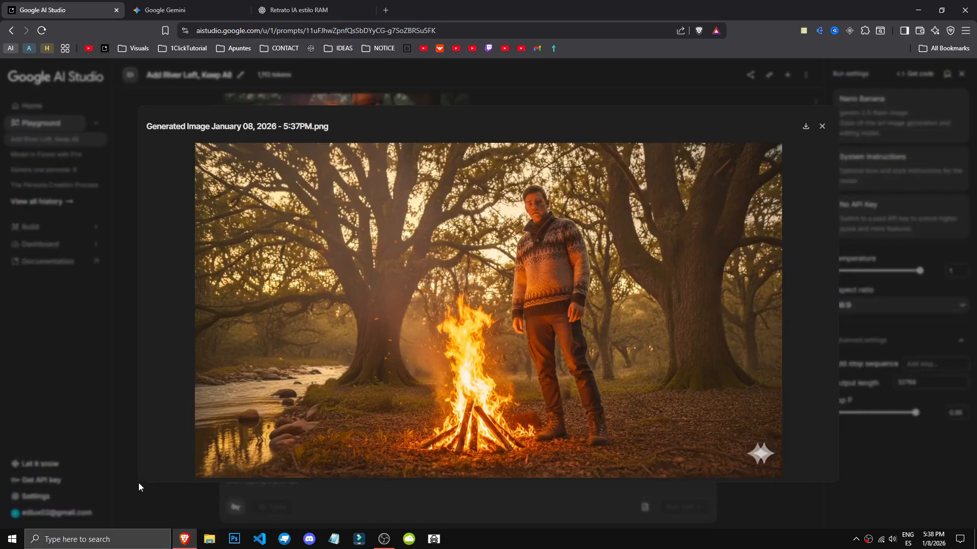
pyautogui.click(95, 387)
pyautogui.scroll(-1, 386, 328)
pyautogui.scroll(-2, 386, 328)
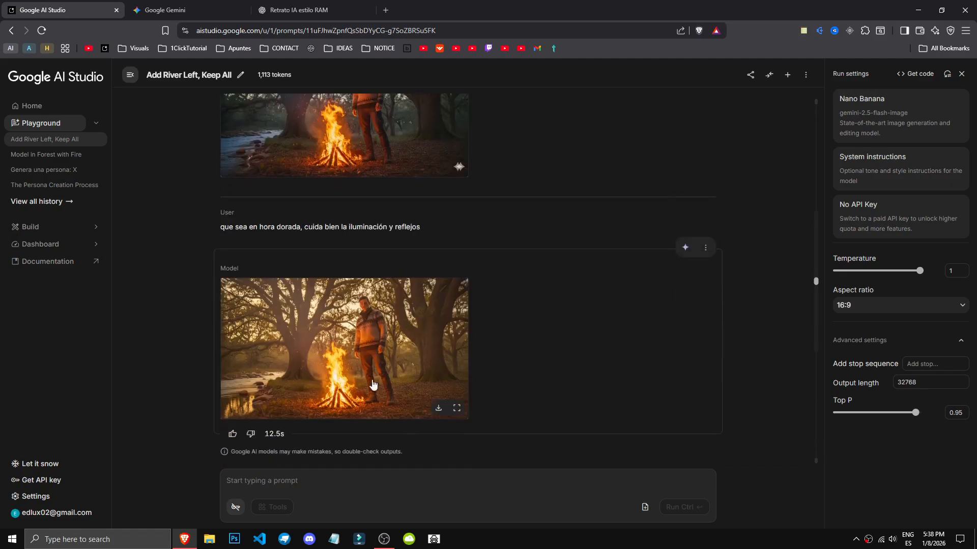
pyautogui.click(337, 382)
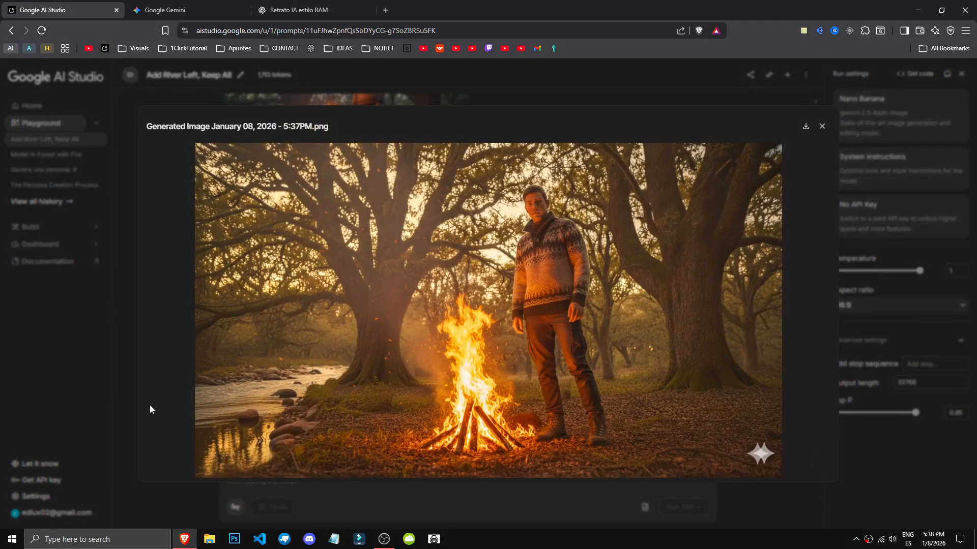
pyautogui.click(118, 409)
pyautogui.scroll(3, 305, 325)
pyautogui.click(321, 302)
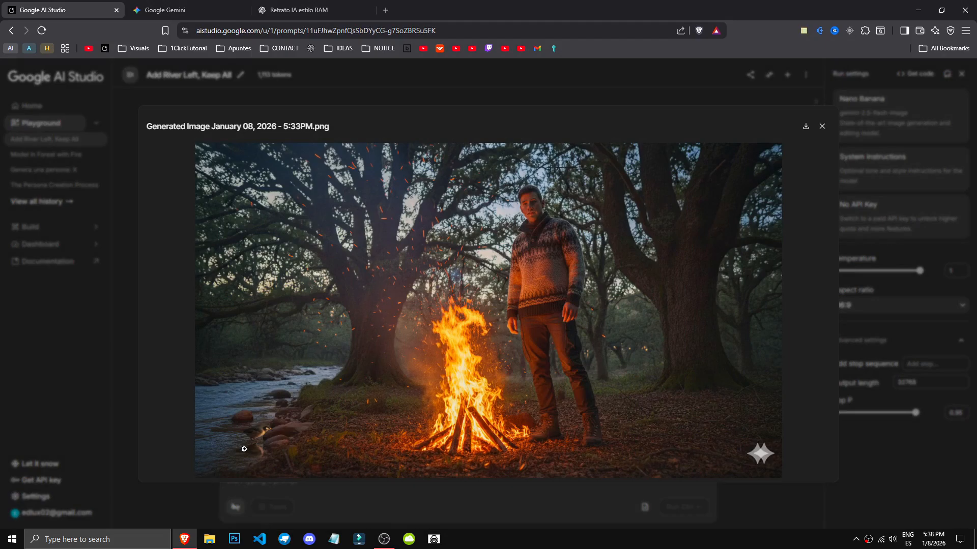
# Replace the conversation's last prompt, about golden-hour lighting, with "que haya nieba a lo lejos" and rerun that turn.
pyautogui.click(96, 414)
pyautogui.scroll(5, 417, 392)
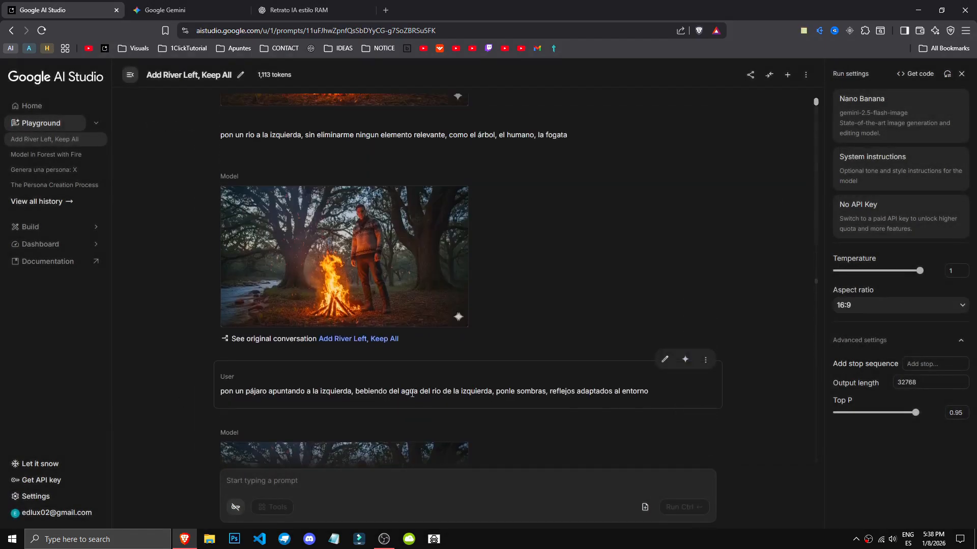
pyautogui.scroll(-8, 326, 413)
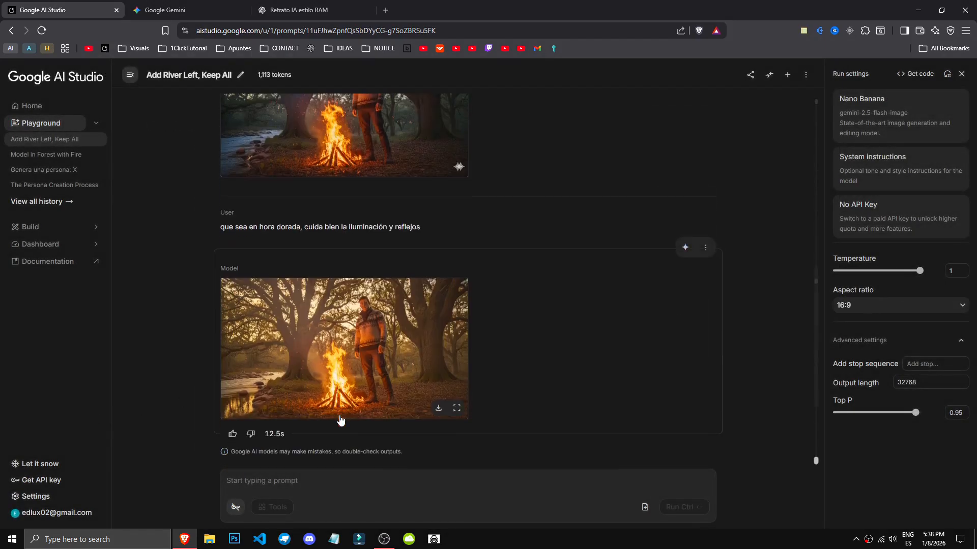
pyautogui.scroll(2, 484, 400)
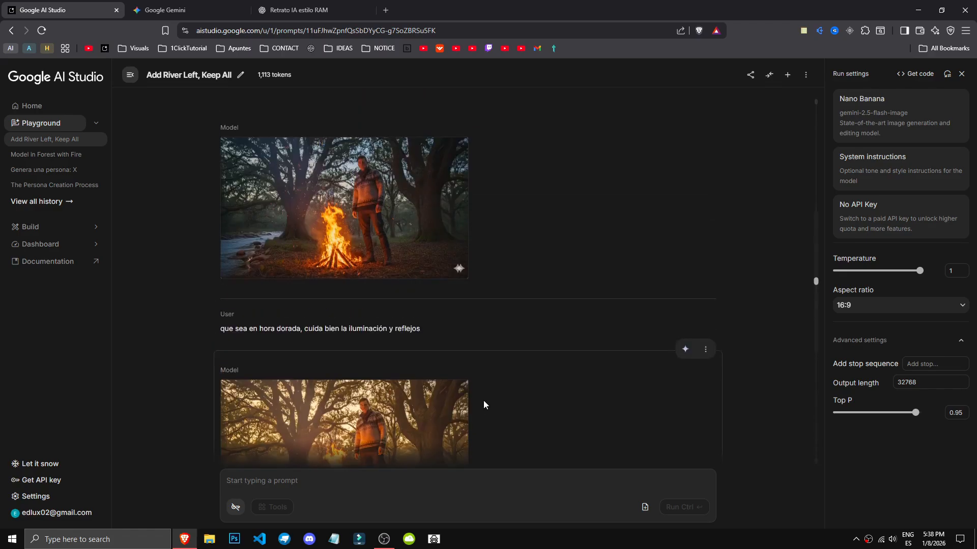
pyautogui.scroll(-2, 244, 264)
pyautogui.click(705, 248)
pyautogui.click(653, 349)
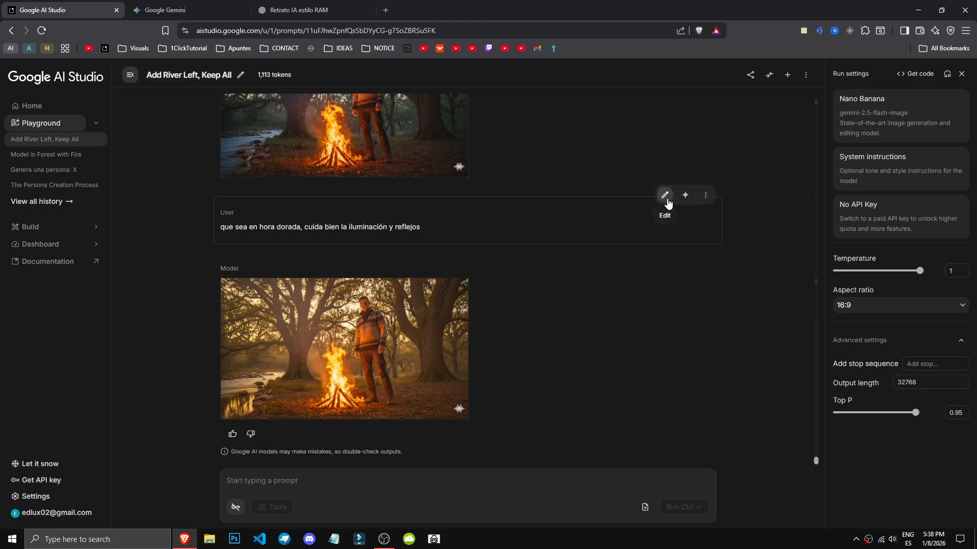
pyautogui.click(665, 194)
pyautogui.moveTo(423, 220); pyautogui.dragTo(314, 221)
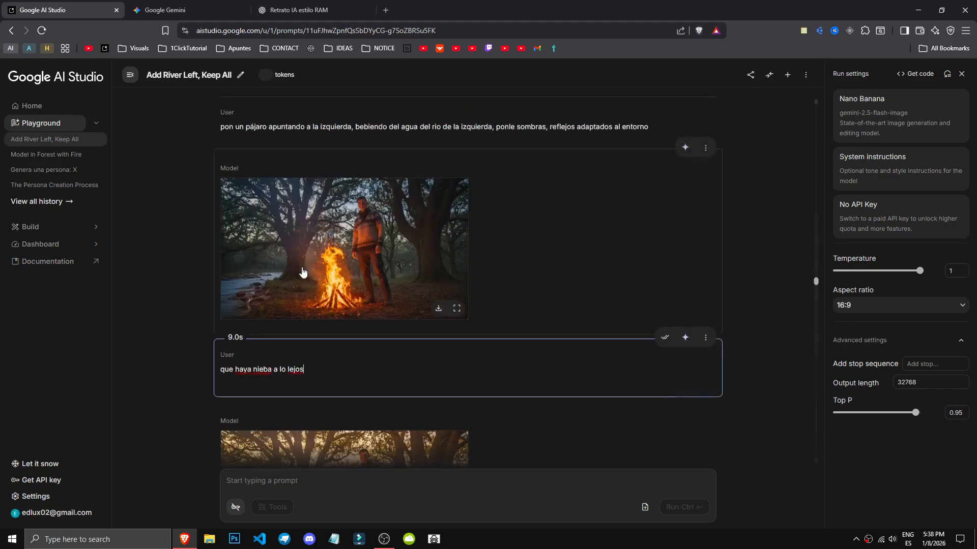
pyautogui.click(665, 338)
pyautogui.click(685, 338)
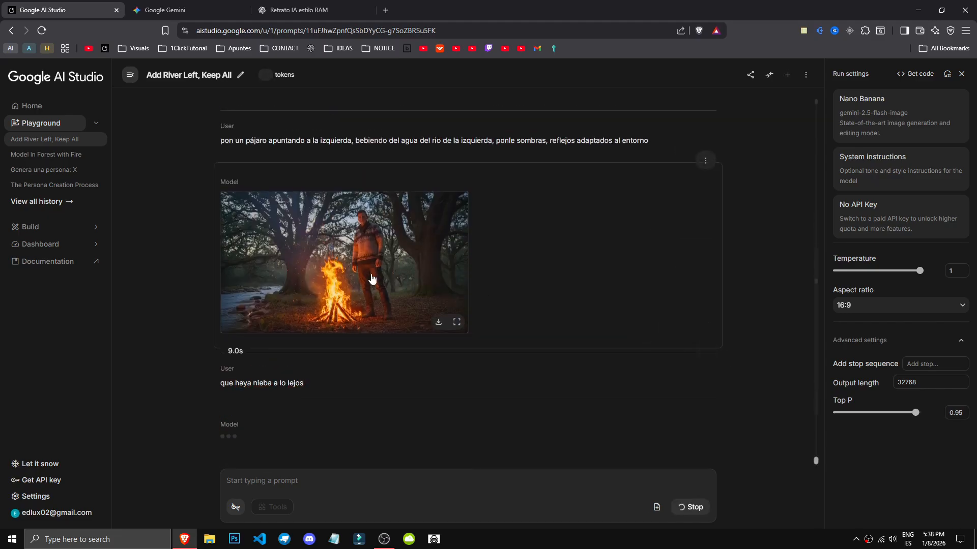
# Compare the enlarged bird-prompt image with the new image generated from the fog prompt.
pyautogui.click(354, 275)
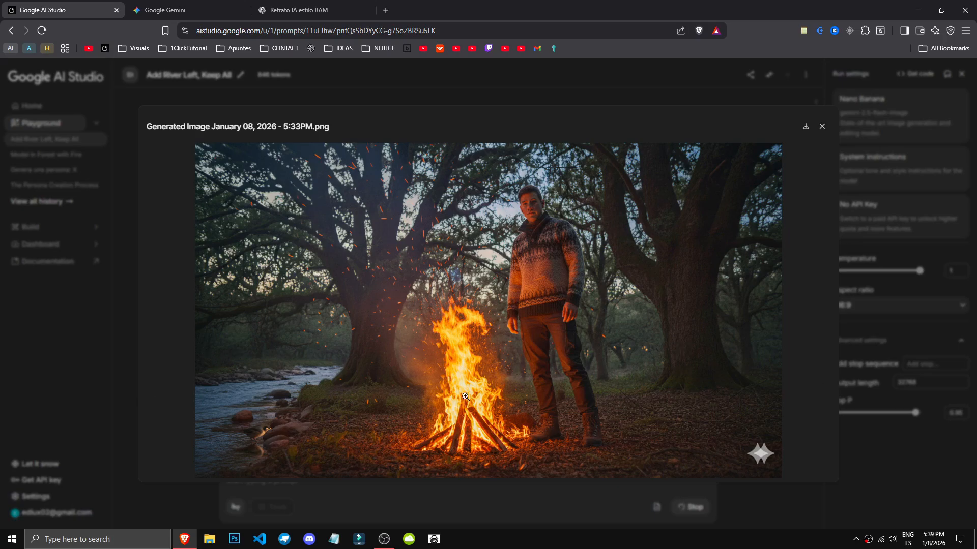
pyautogui.click(77, 399)
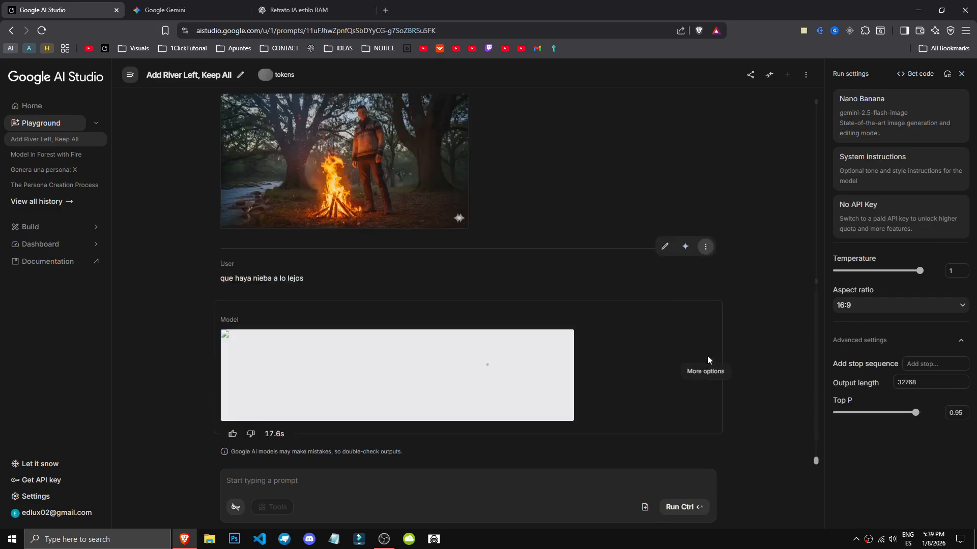
pyautogui.click(356, 368)
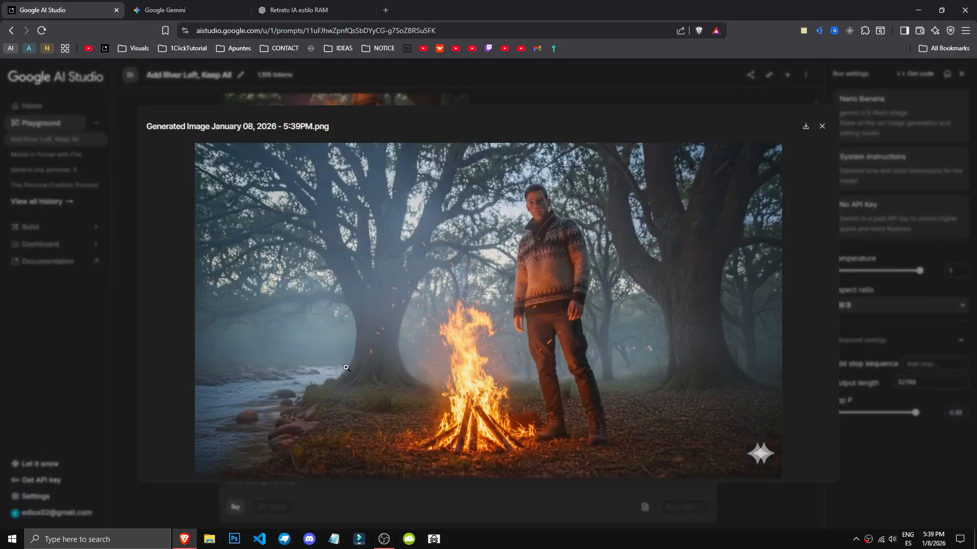
pyautogui.click(557, 513)
pyautogui.scroll(2, 309, 378)
pyautogui.scroll(-2, 310, 377)
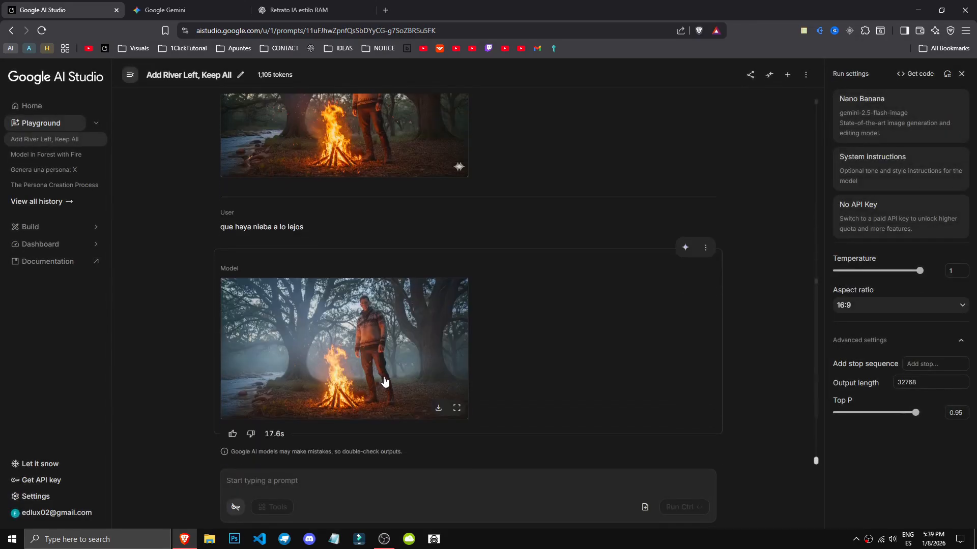
pyautogui.click(385, 382)
pyautogui.click(582, 499)
pyautogui.scroll(2, 384, 261)
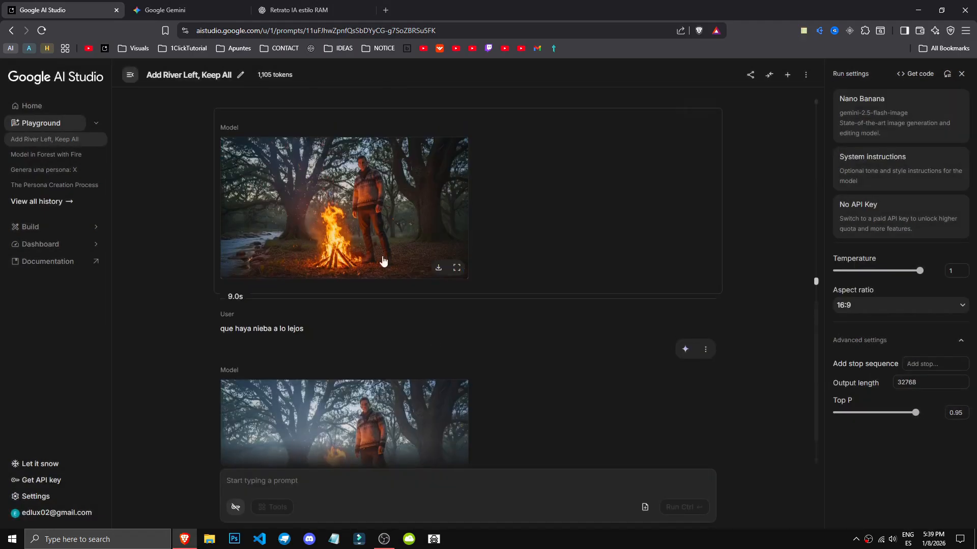
# Change the fog prompt to "lente 85mm" and rerun that turn.
pyautogui.click(665, 297)
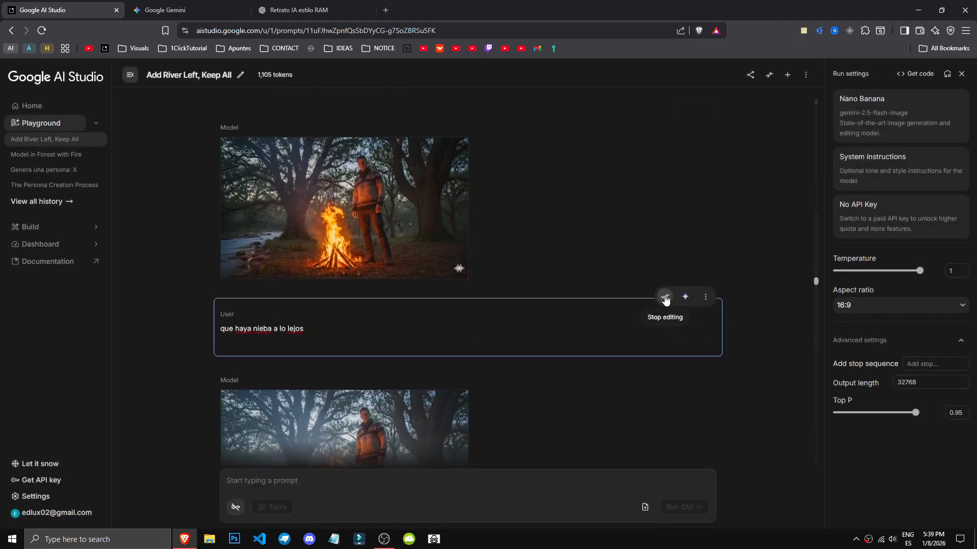
pyautogui.moveTo(382, 328); pyautogui.dragTo(187, 335)
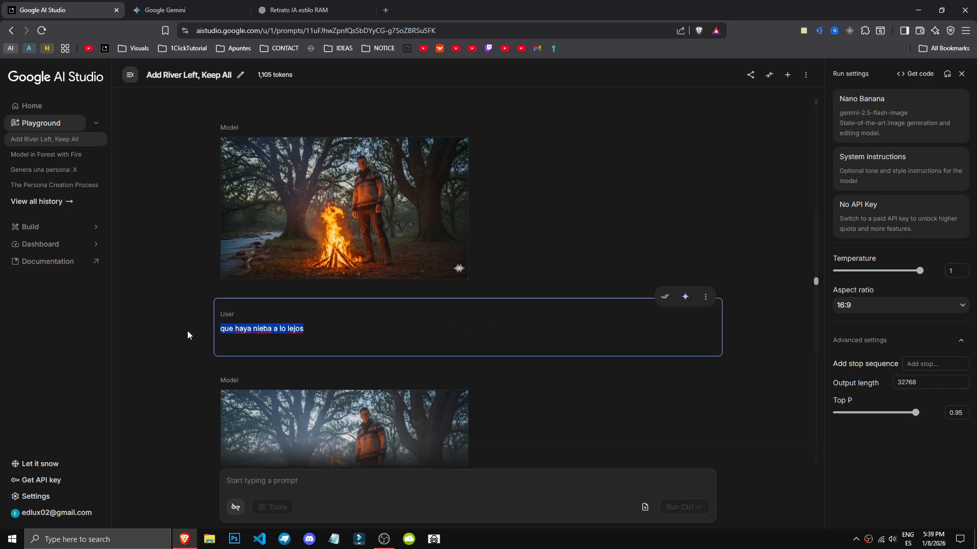
pyautogui.write('lent')
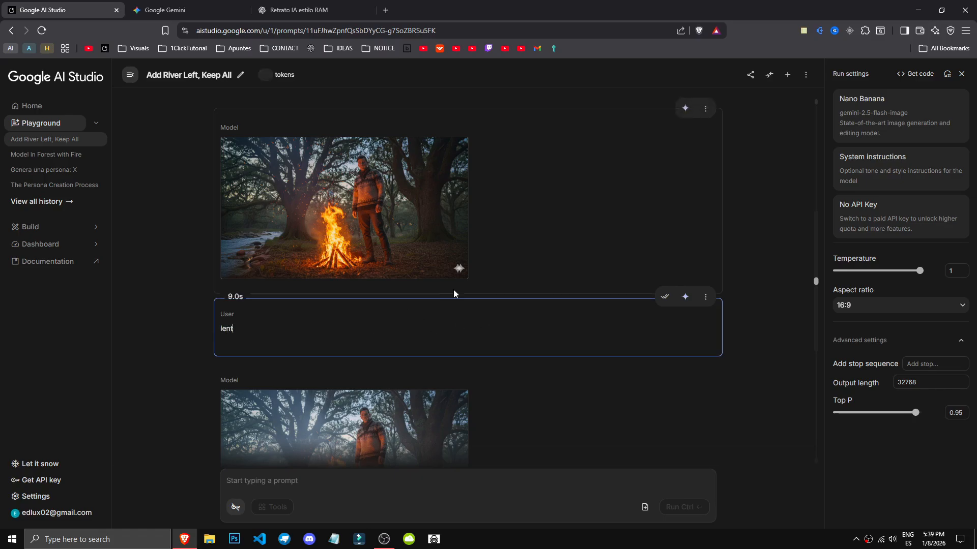
pyautogui.write('e 9')
pyautogui.click(664, 298)
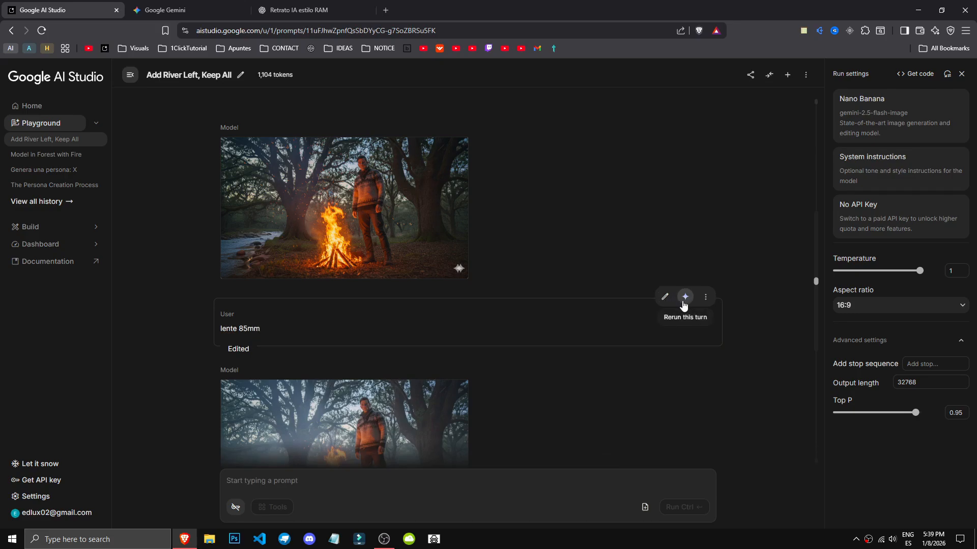
pyautogui.click(685, 297)
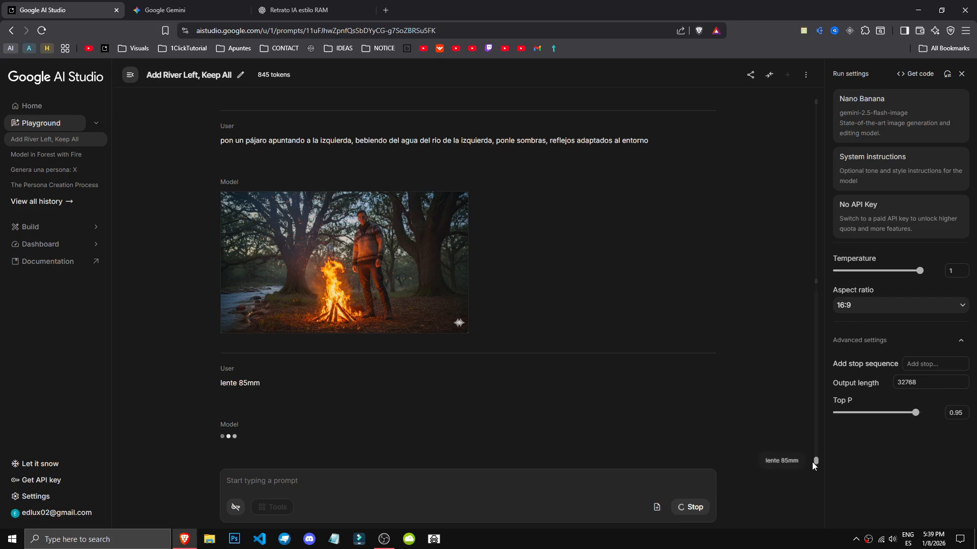
# Examine the 85mm-lens image enlarged and compare it with the preceding campfire image.
pyautogui.moveTo(816, 405); pyautogui.dragTo(765, 420)
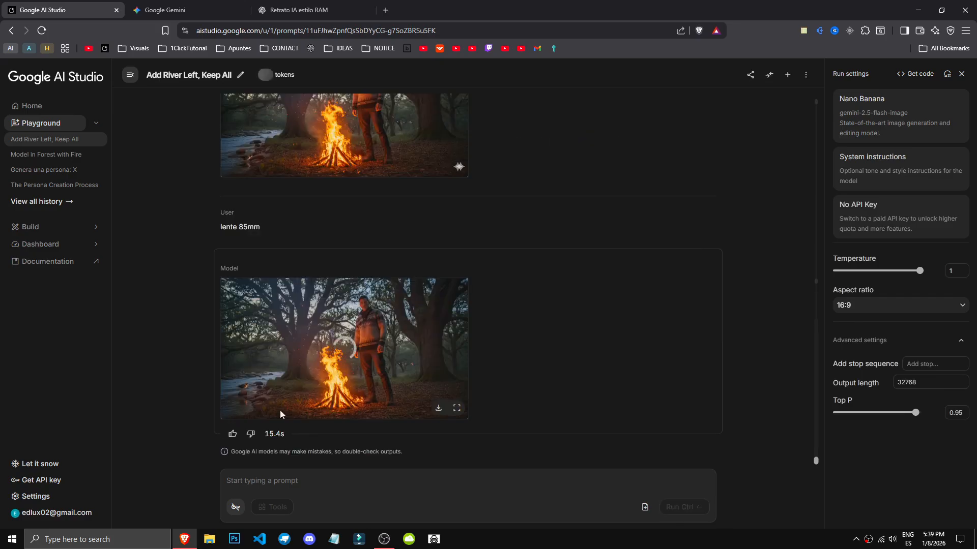
pyautogui.scroll(2, 537, 367)
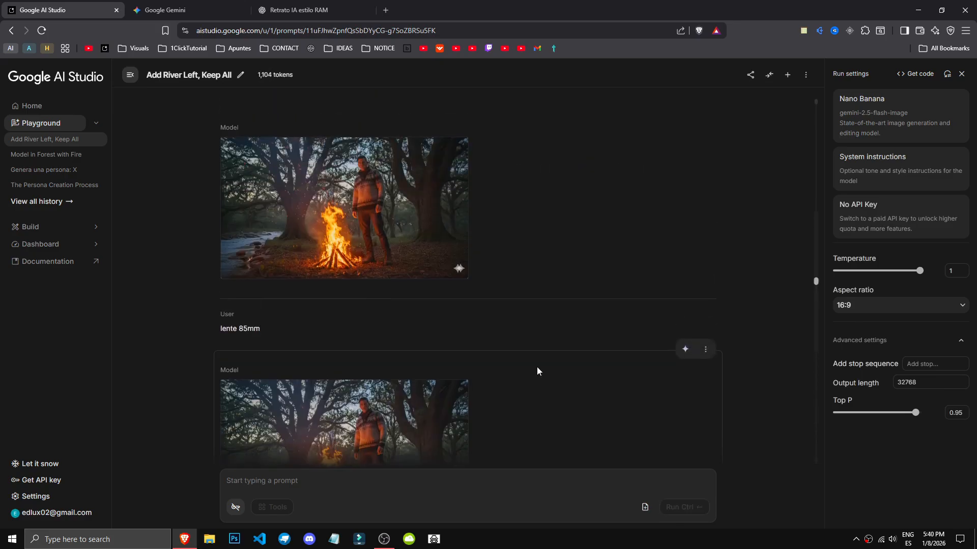
pyautogui.scroll(-2, 537, 367)
pyautogui.click(350, 353)
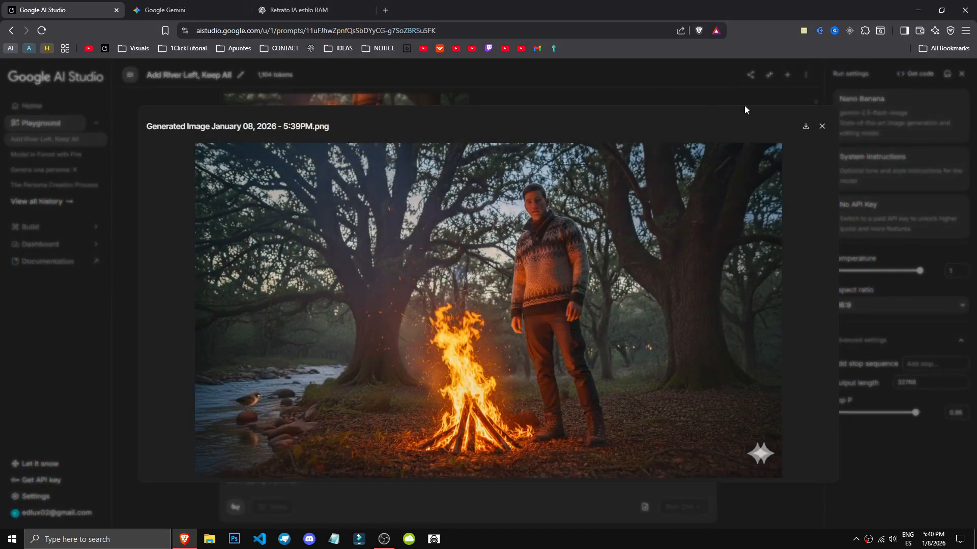
pyautogui.click(247, 104)
pyautogui.scroll(3, 351, 257)
pyautogui.click(353, 266)
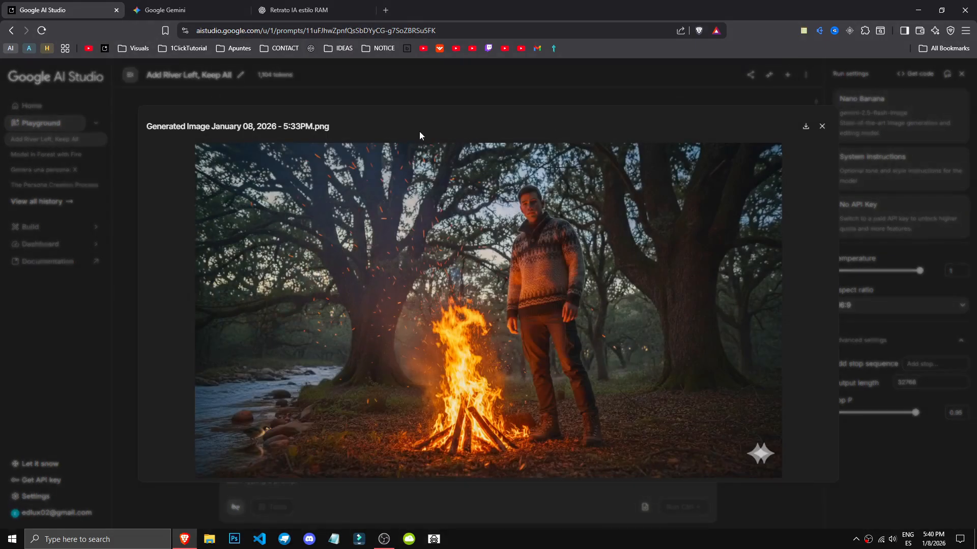
pyautogui.click(400, 88)
pyautogui.click(323, 459)
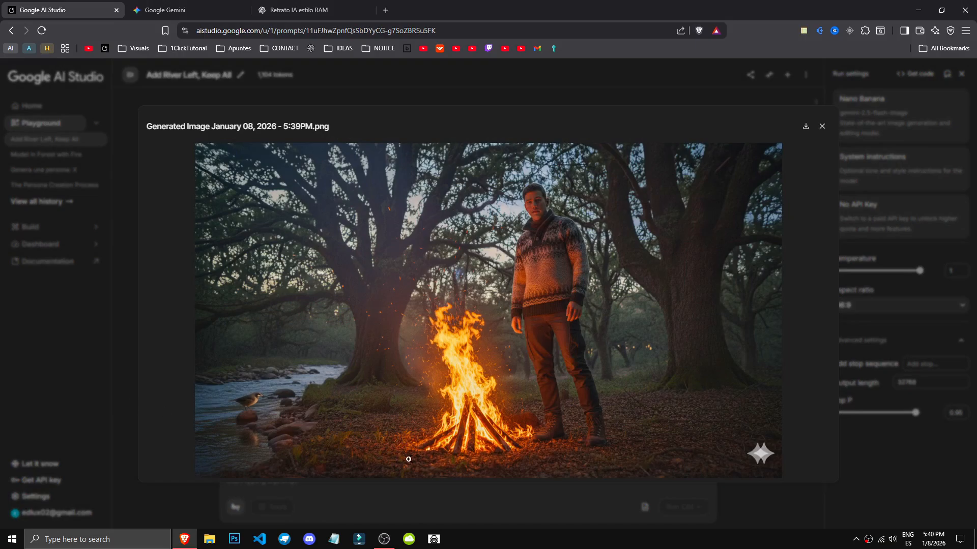
pyautogui.hotkey('ctrl', 'a')
pyautogui.click(369, 514)
# Replace the 85mm prompt with "fondo un poco desenfocado, especialmente en la zona de los árboles del fondo", rerun it and enlarge the result.
pyautogui.click(666, 197)
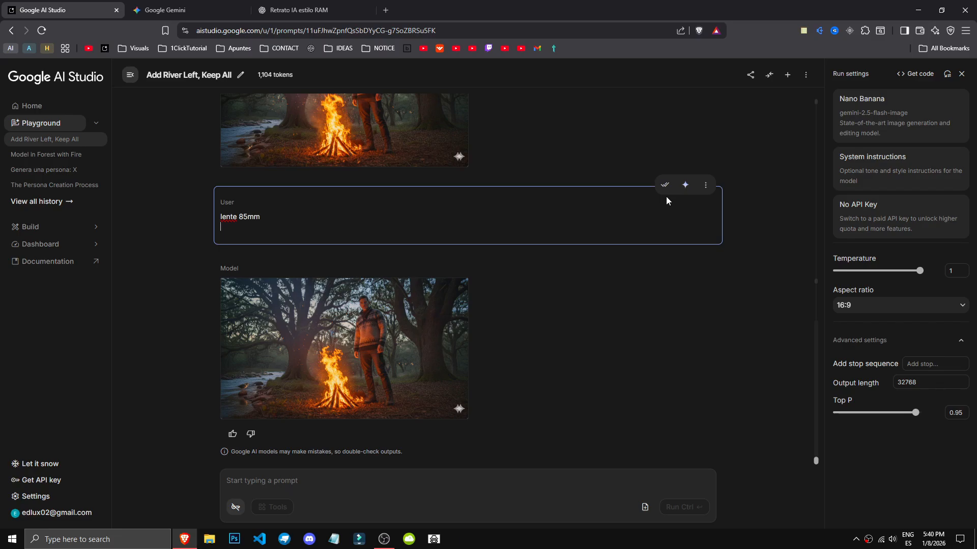
pyautogui.moveTo(263, 218); pyautogui.dragTo(201, 217)
pyautogui.hotkey('ctrl', 'v')
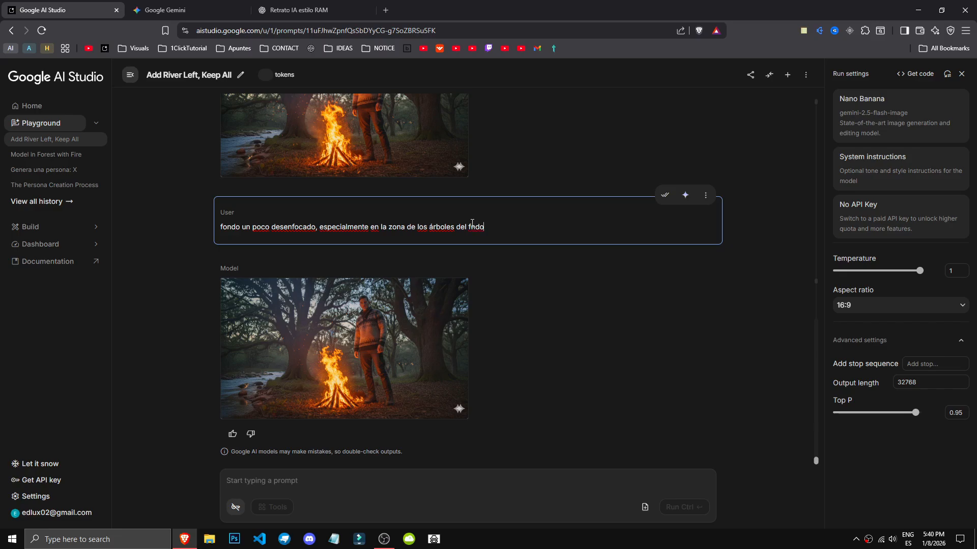
pyautogui.click(664, 197)
pyautogui.click(684, 196)
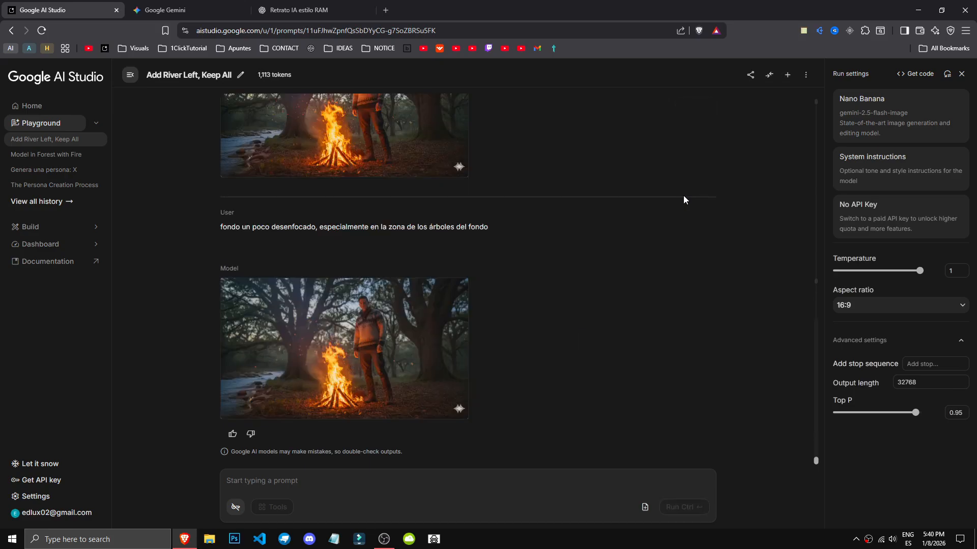
pyautogui.click(371, 321)
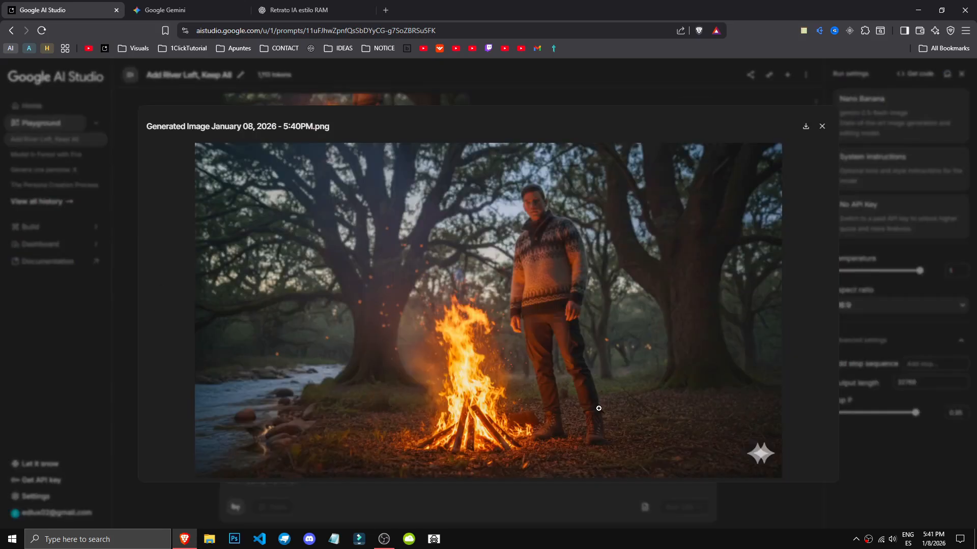
# Search Google Images for "composicion cine" in a new browser tab.
pyautogui.click(386, 10)
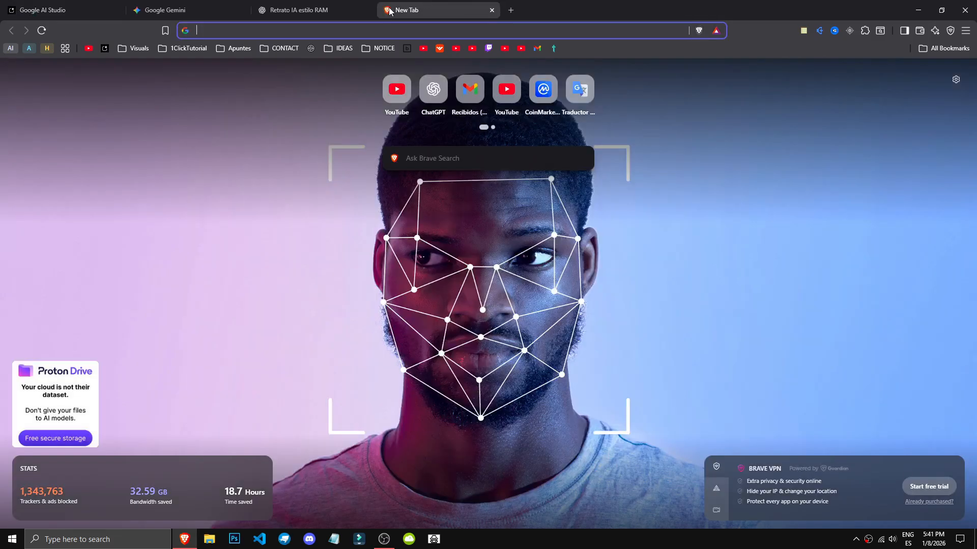
pyautogui.write('compo')
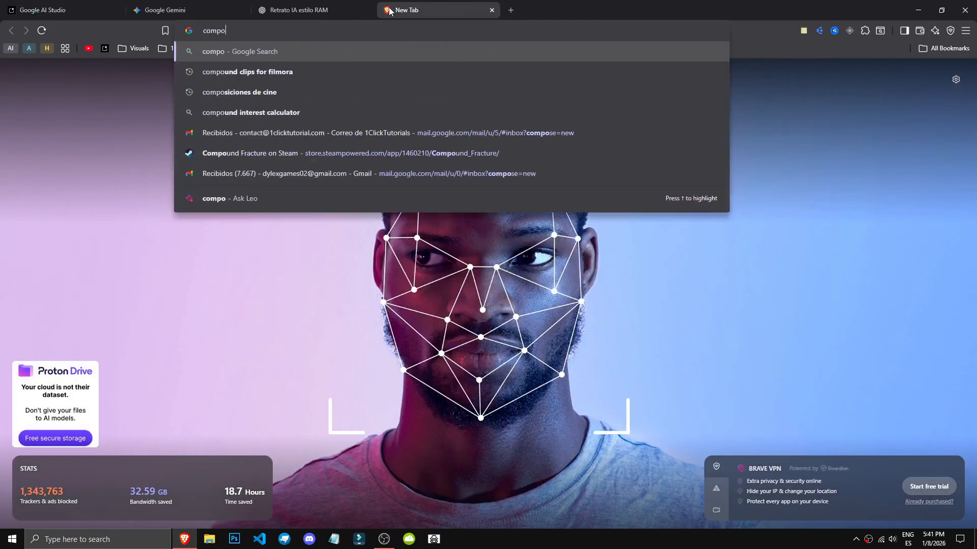
pyautogui.write('sicion cine')
pyautogui.press('Return')
pyautogui.click(207, 124)
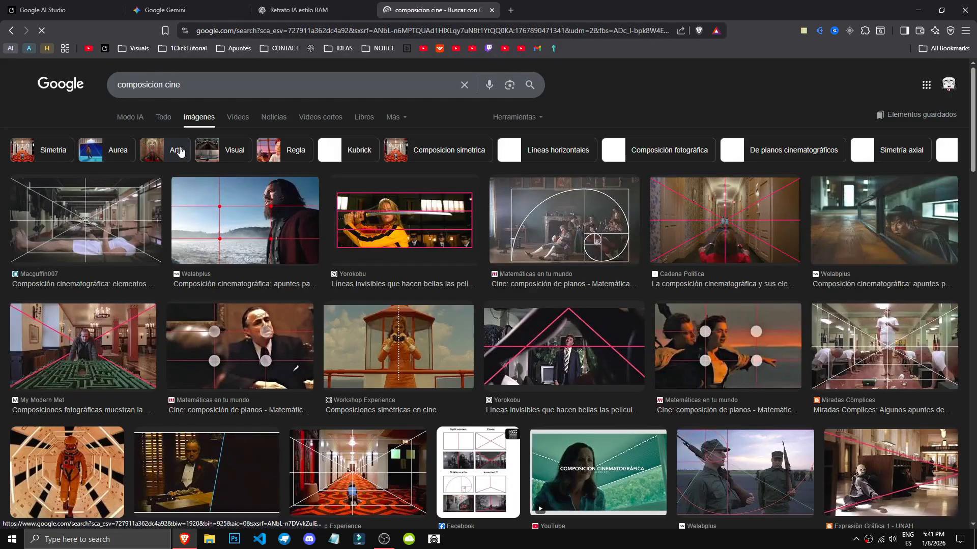
# Examine several film composition examples in the image results, including the perspective-line, rule-of-thirds and horizontal-line stills.
pyautogui.click(104, 218)
pyautogui.scroll(-4, 22, 404)
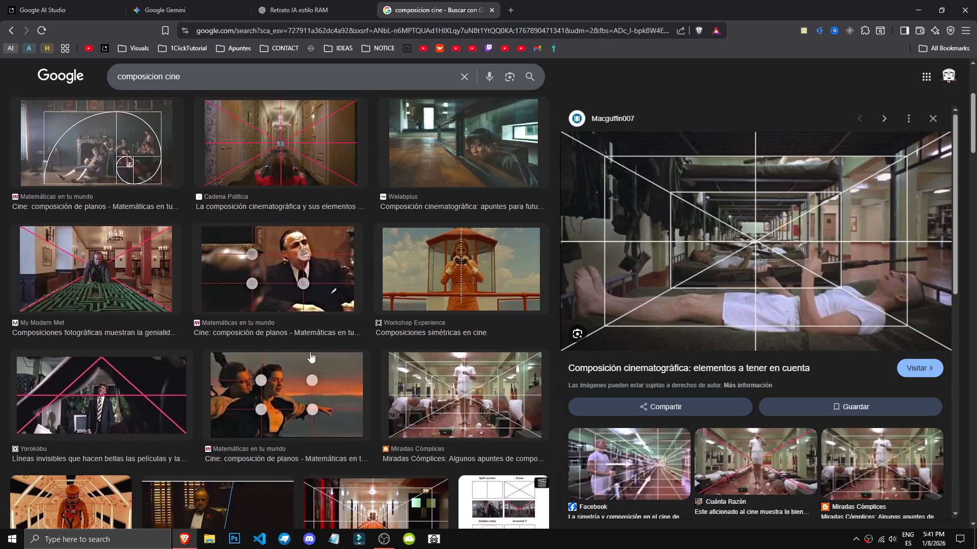
pyautogui.scroll(-3, 22, 404)
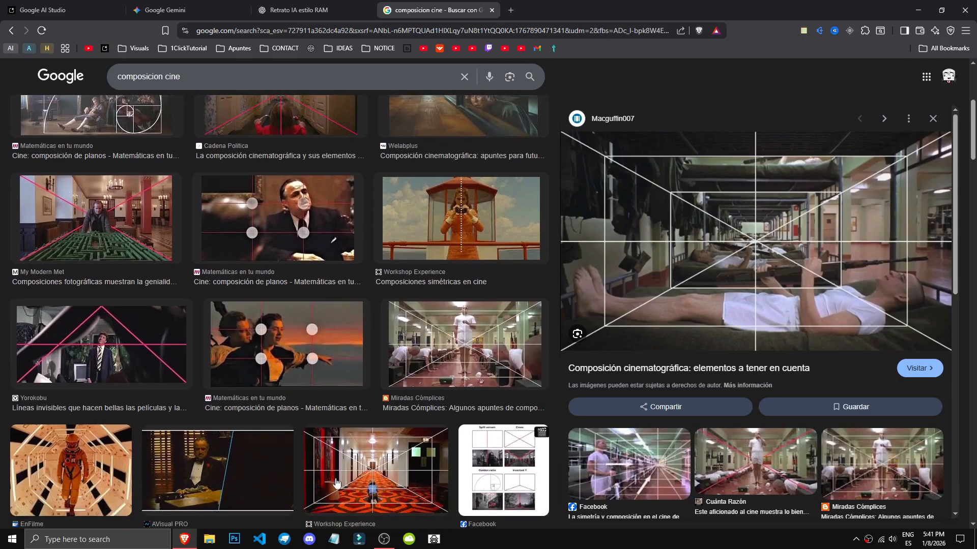
pyautogui.scroll(6, 147, 355)
pyautogui.click(280, 229)
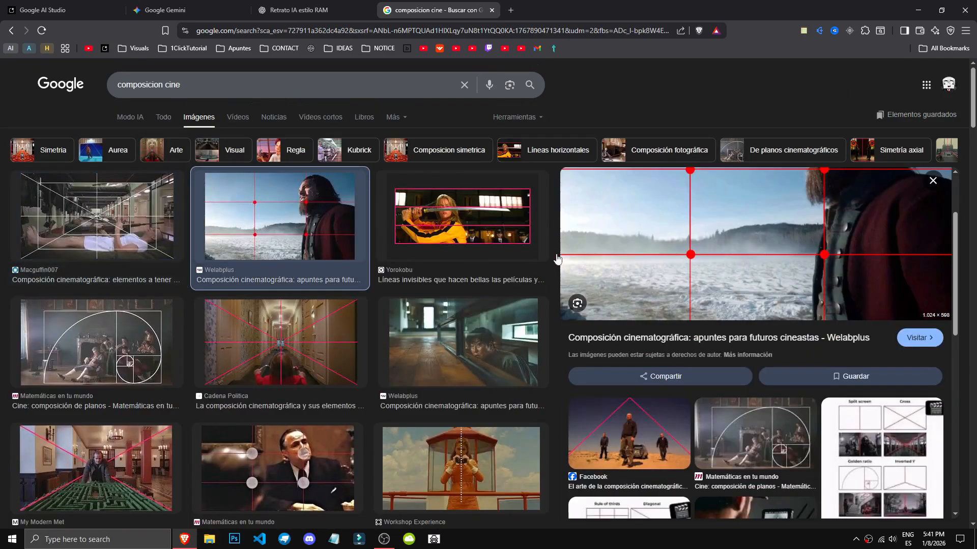
pyautogui.click(458, 205)
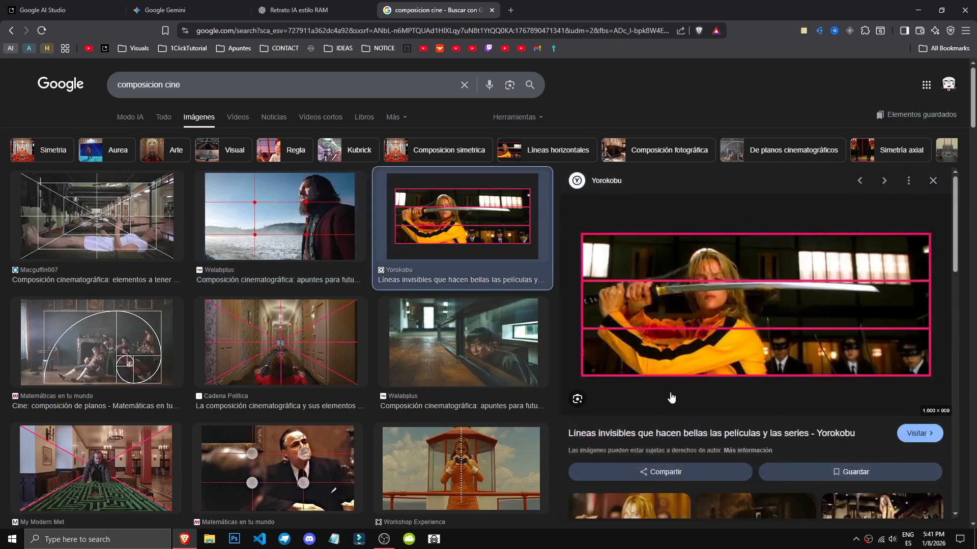
pyautogui.click(243, 348)
# Close the image search, return to the Google AI Studio conversation and close the enlarged image to view the latest prompt.
pyautogui.hotkey('ctrl', 'w')
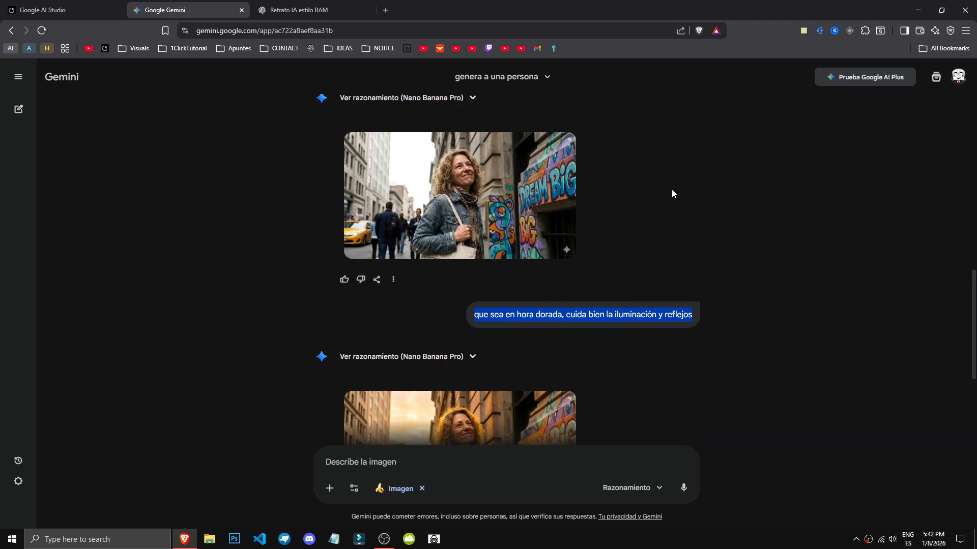
pyautogui.hotkey('ctrl', 'shift', 'Tab')
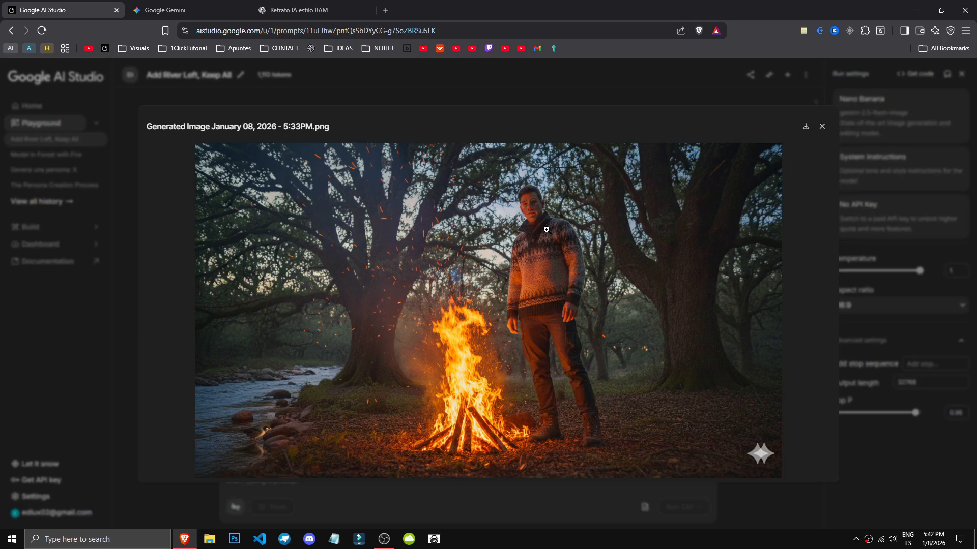
pyautogui.click(340, 491)
pyautogui.scroll(-3, 377, 440)
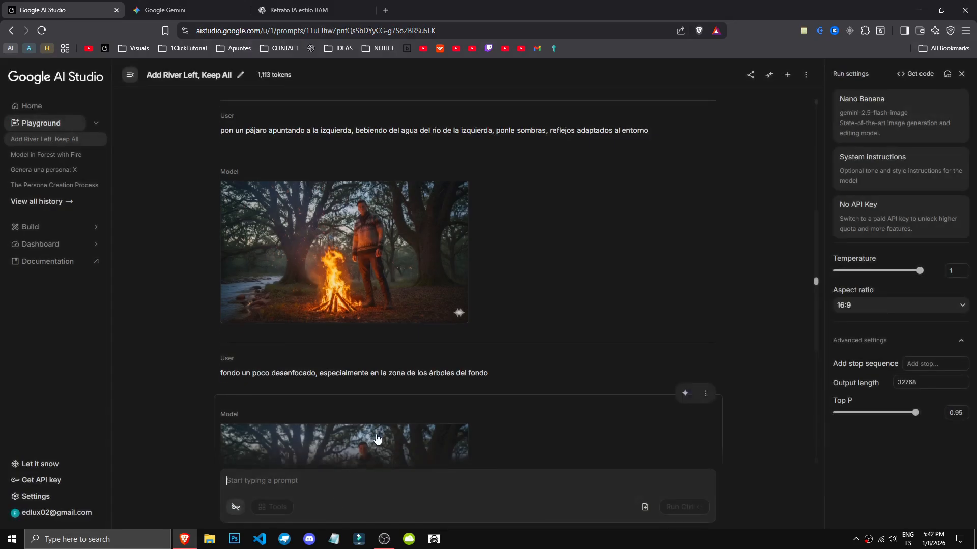
# Switch to the Gemini conversation and request a black-and-white version of the street portrait with the prompt "blanco y negro".
pyautogui.hotkey('ctrl', 'Tab')
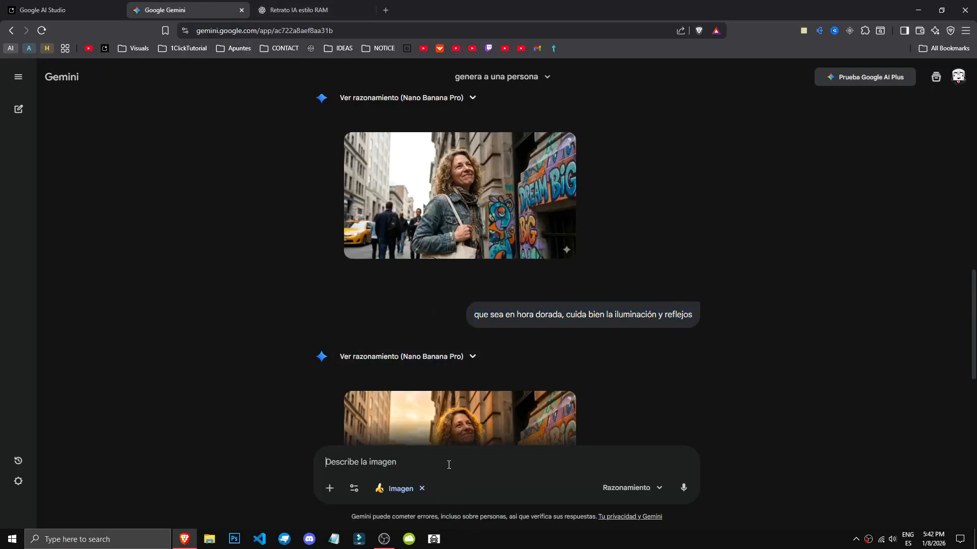
pyautogui.write('blanco y negro')
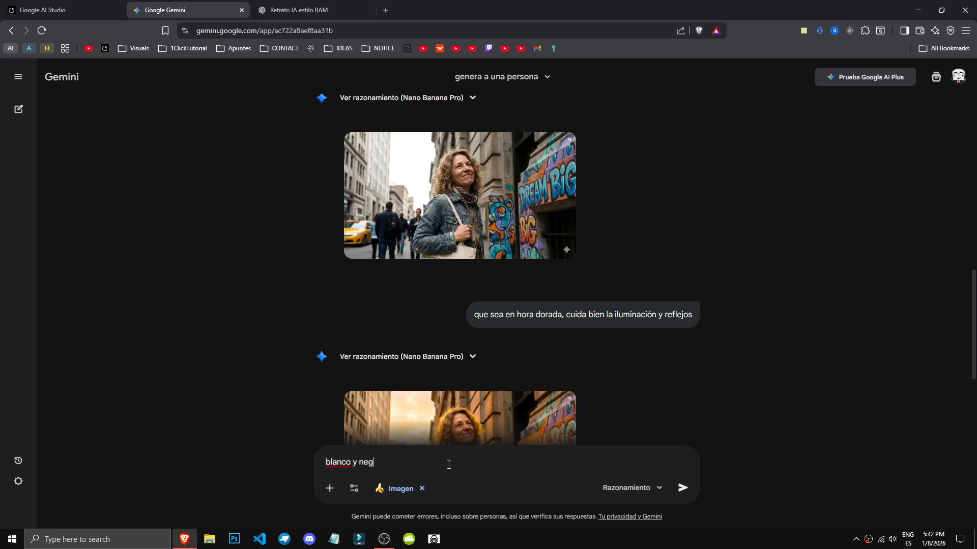
pyautogui.press('Return')
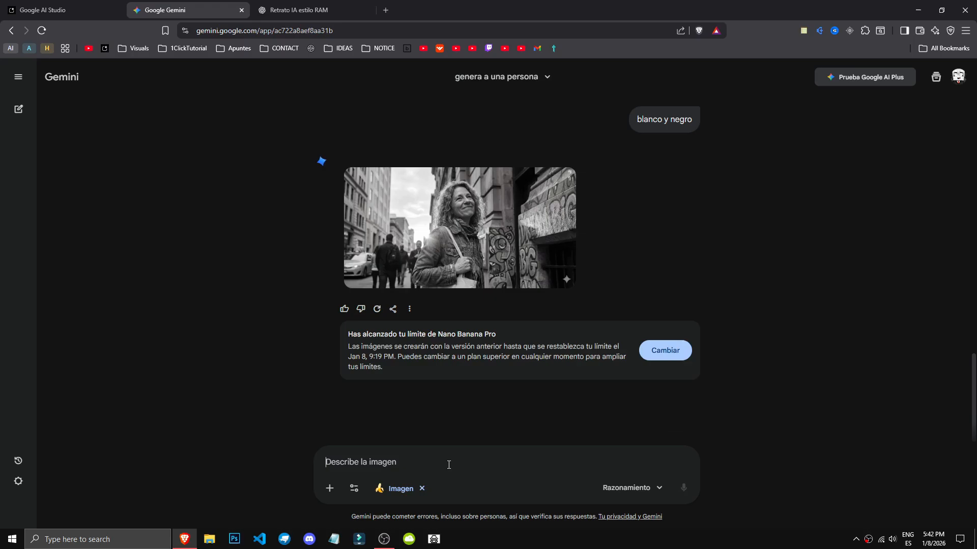
# Write the prompt "textura de tela" in Gemini and copy it together with the black-and-white portrait.
pyautogui.write('textura de tela')
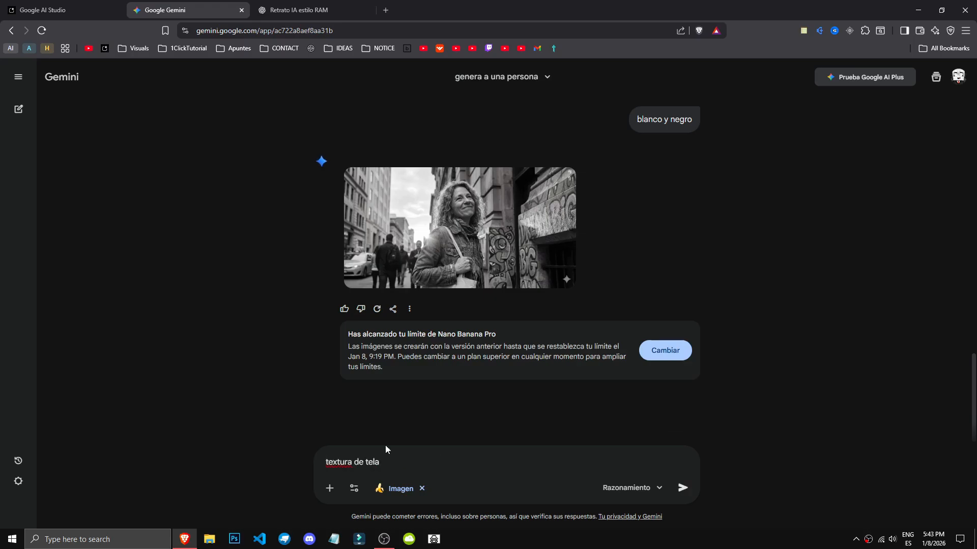
pyautogui.hotkey('ctrl', 'a')
pyautogui.press('super+c')
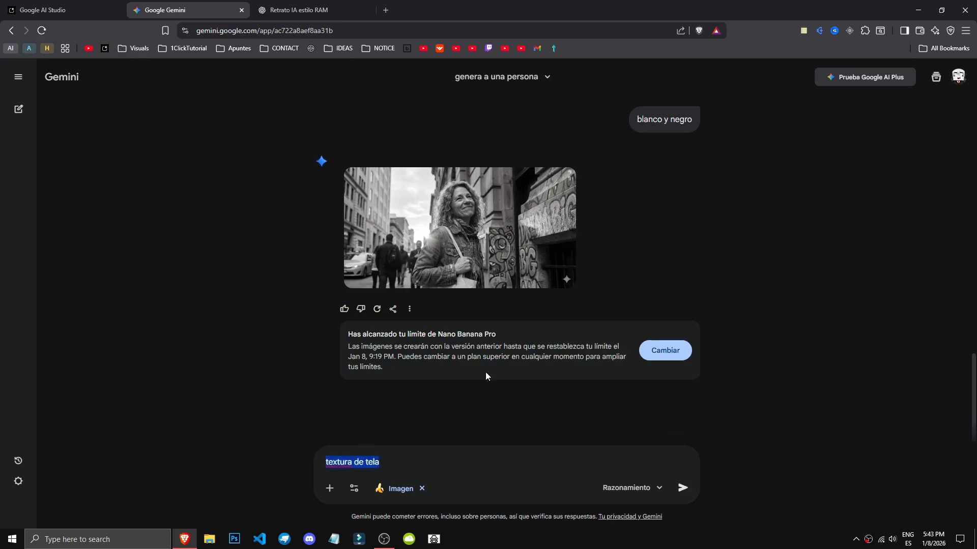
pyautogui.click(489, 249)
pyautogui.click(157, 291)
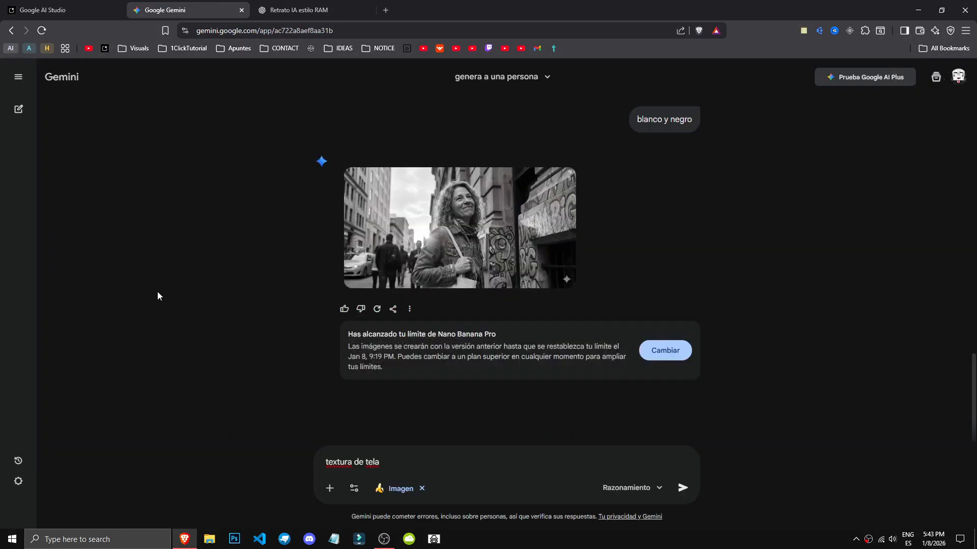
# Start a new Google AI Studio chat in a separate tab, paste the black-and-white portrait and the prompt "textura de tela", and run it.
pyautogui.click(45, 10)
pyautogui.middleClick(48, 128)
pyautogui.click(191, 10)
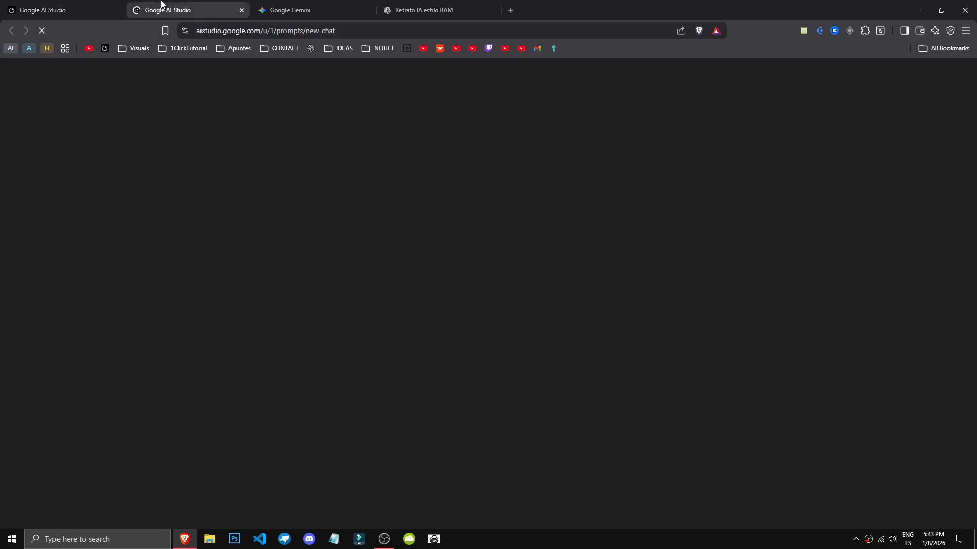
pyautogui.hotkey('ctrl', 'v')
pyautogui.press('super+v')
pyautogui.click(272, 320)
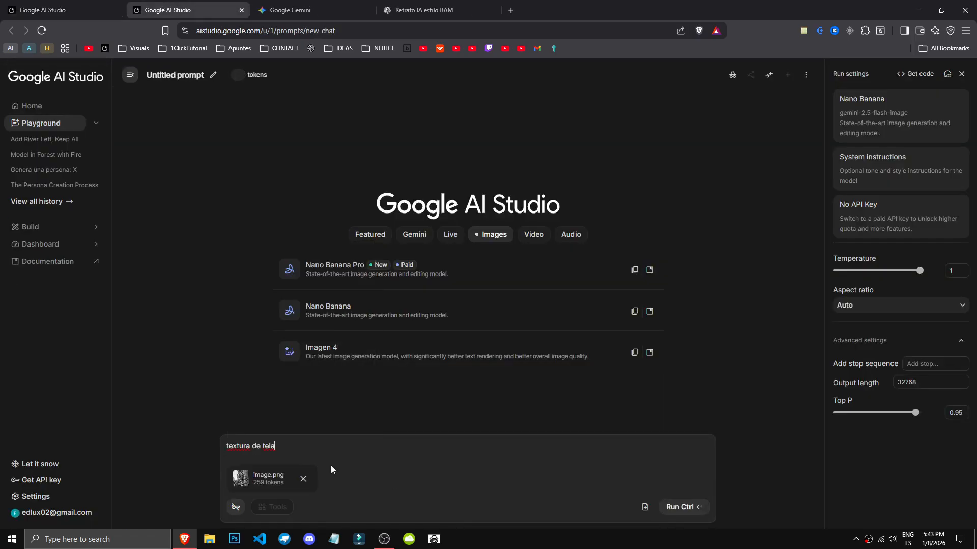
pyautogui.click(681, 507)
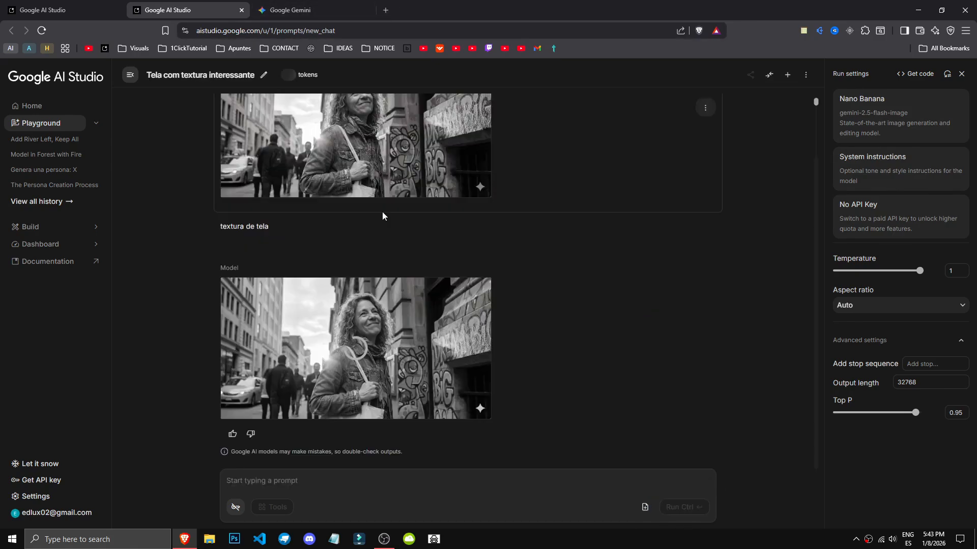
# View the "textura de tela" result enlarged and close it.
pyautogui.scroll(-1, 310, 376)
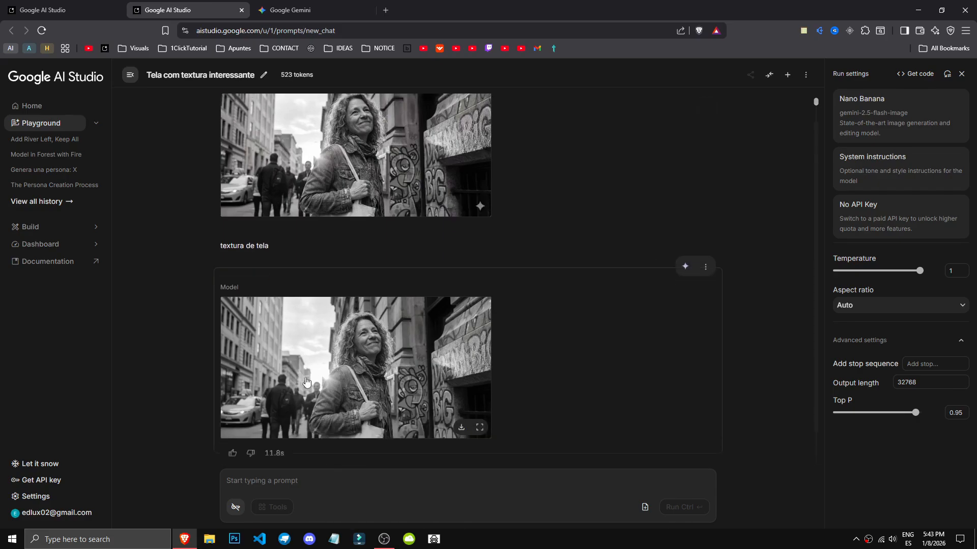
pyautogui.click(303, 340)
pyautogui.click(96, 355)
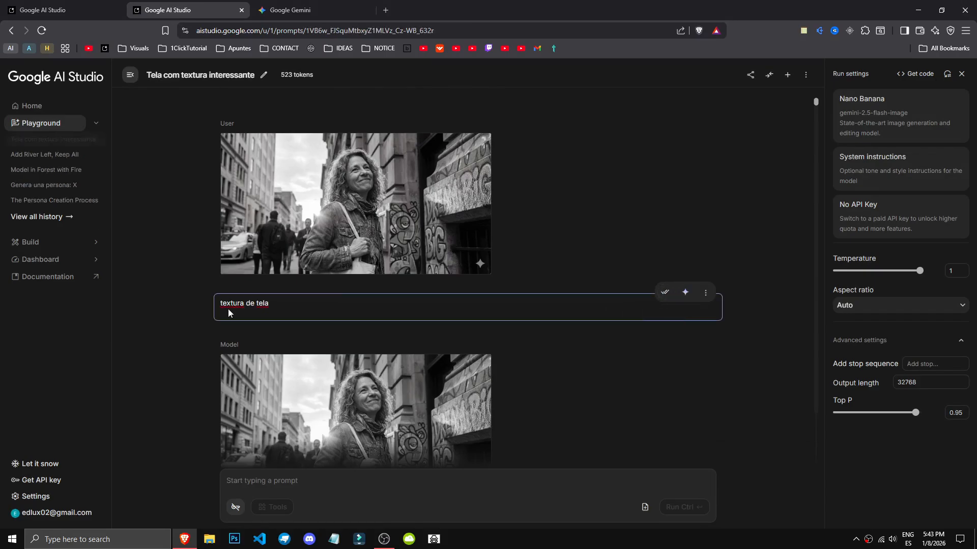
# Change the prompt to "cambiame la textura de la imagen a textura de tela", rerun it and inspect the new image enlarged.
pyautogui.click(685, 294)
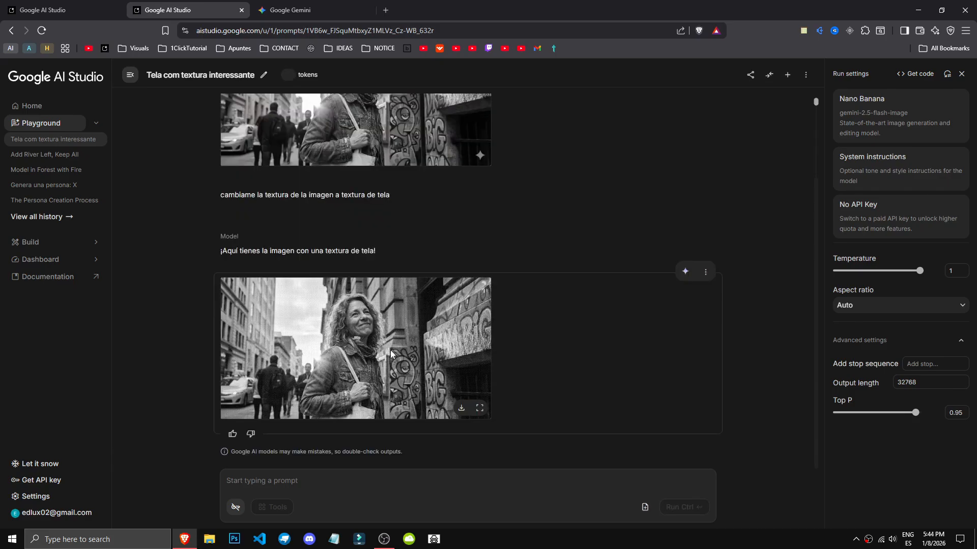
pyautogui.click(408, 361)
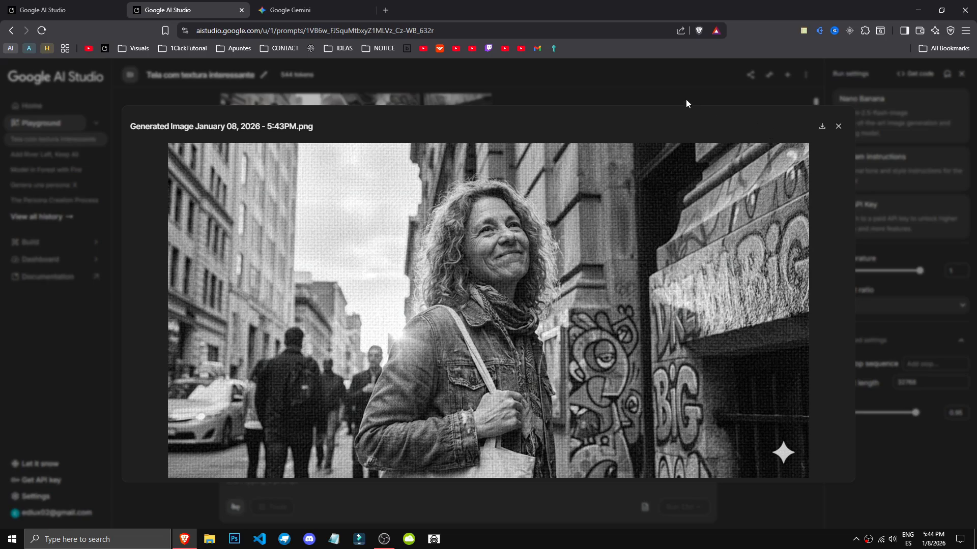
pyautogui.click(673, 95)
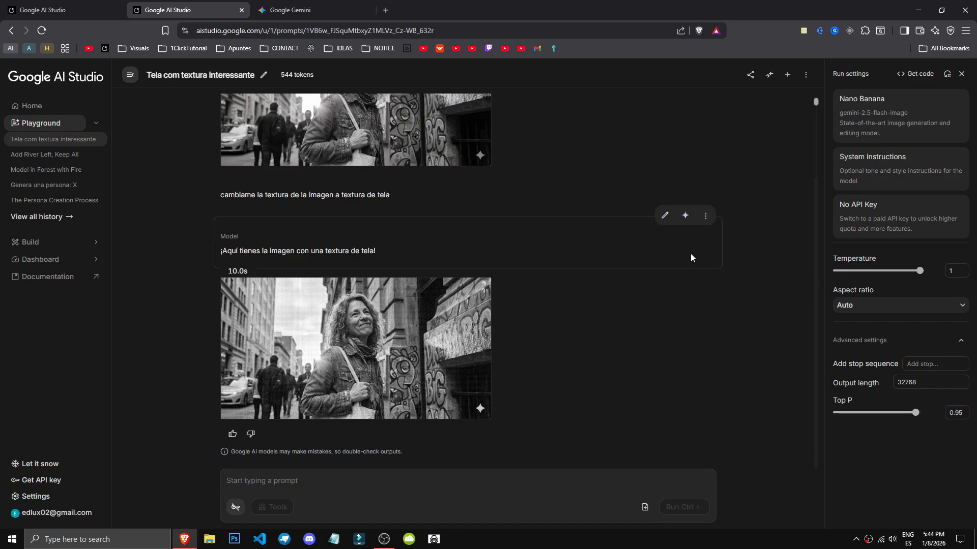
# Return to the campfire conversation and examine the latest blurred-background image enlarged, including its details and the earlier results.
pyautogui.hotkey('ctrl', 'shift', 'Tab')
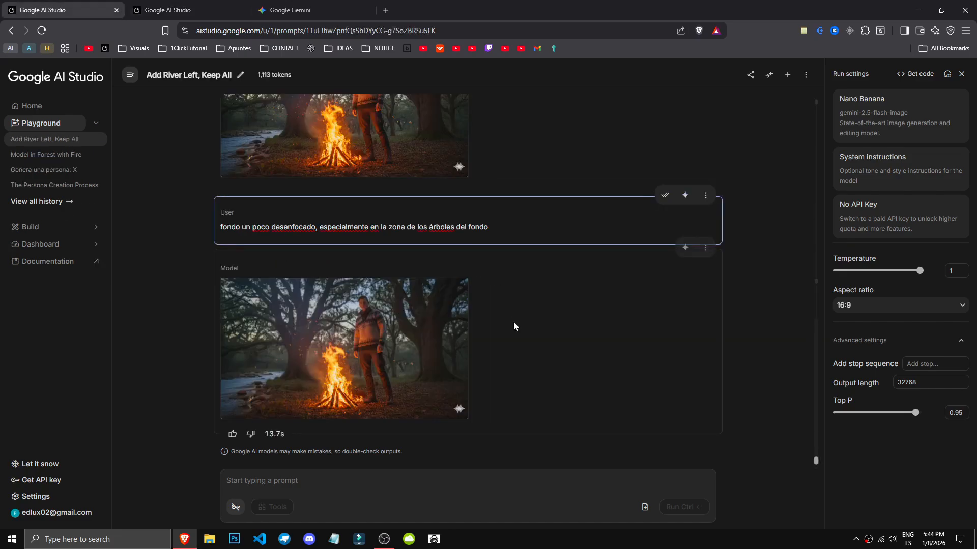
pyautogui.scroll(2, 508, 349)
pyautogui.scroll(-2, 507, 362)
pyautogui.click(412, 348)
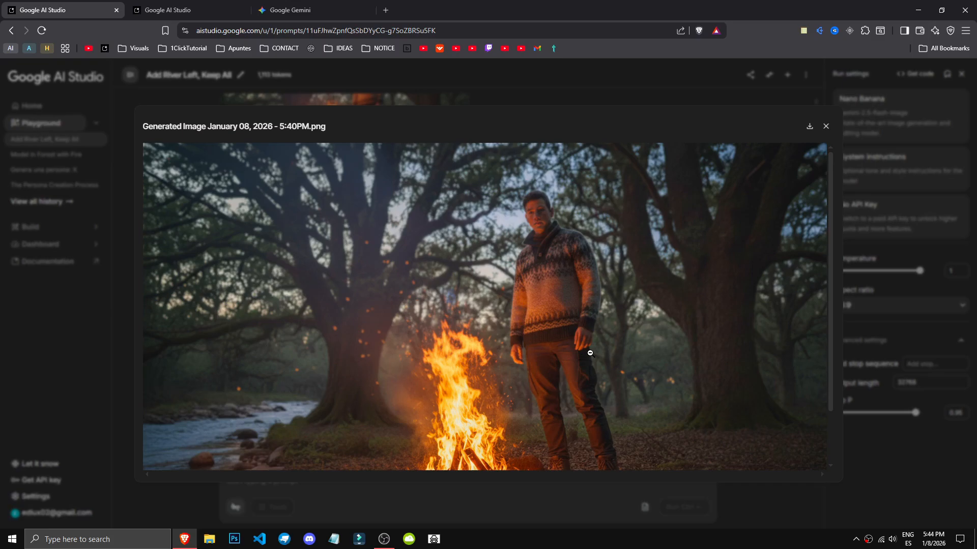
pyautogui.click(383, 369)
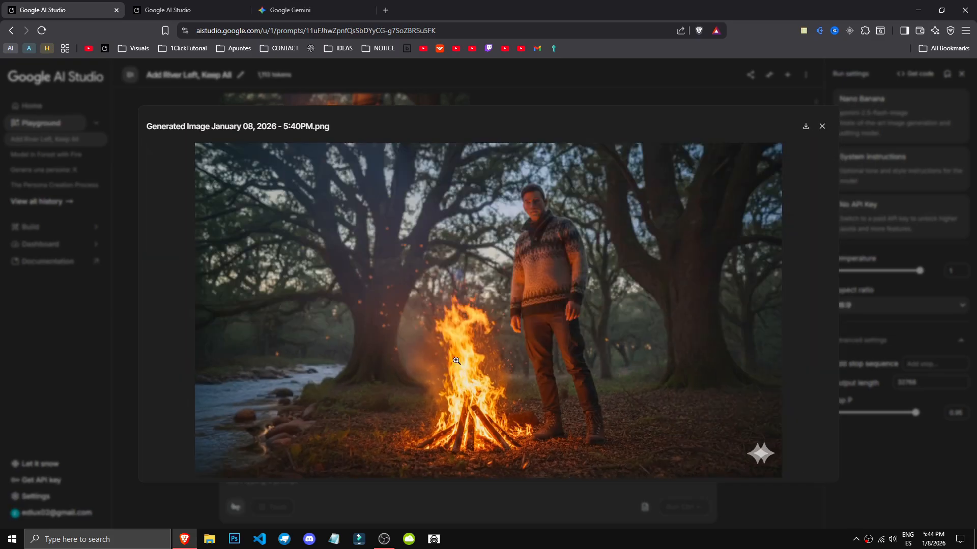
pyautogui.click(482, 90)
pyautogui.scroll(-4, 502, 427)
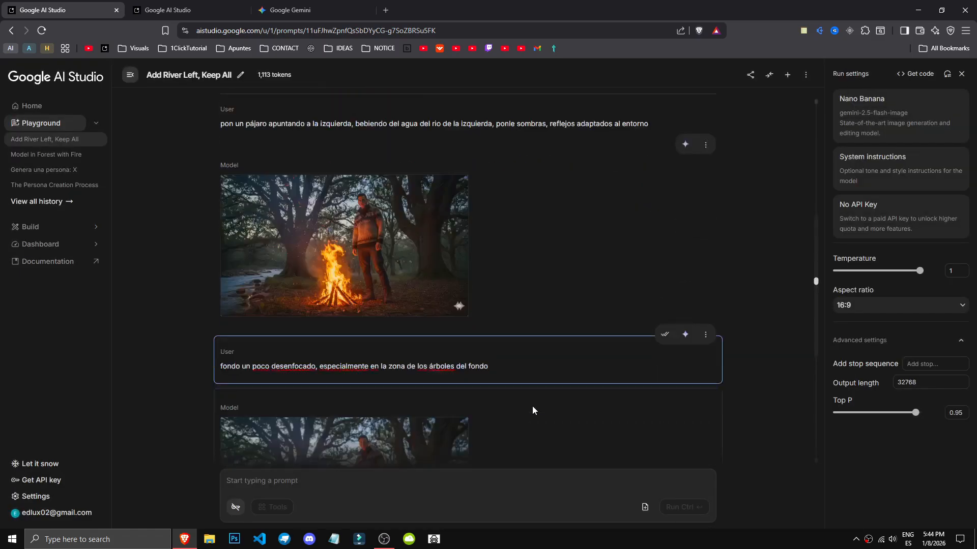
pyautogui.scroll(-1, 277, 374)
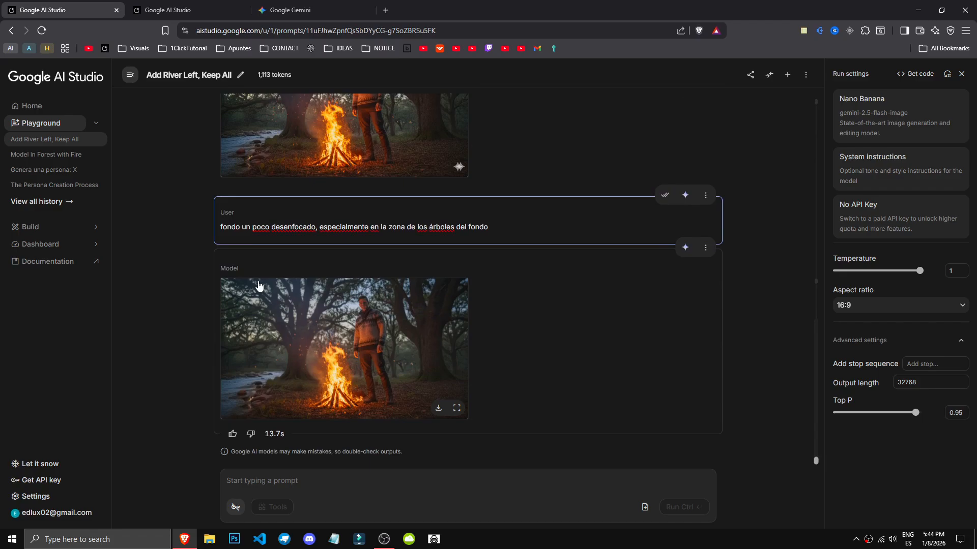
pyautogui.click(417, 345)
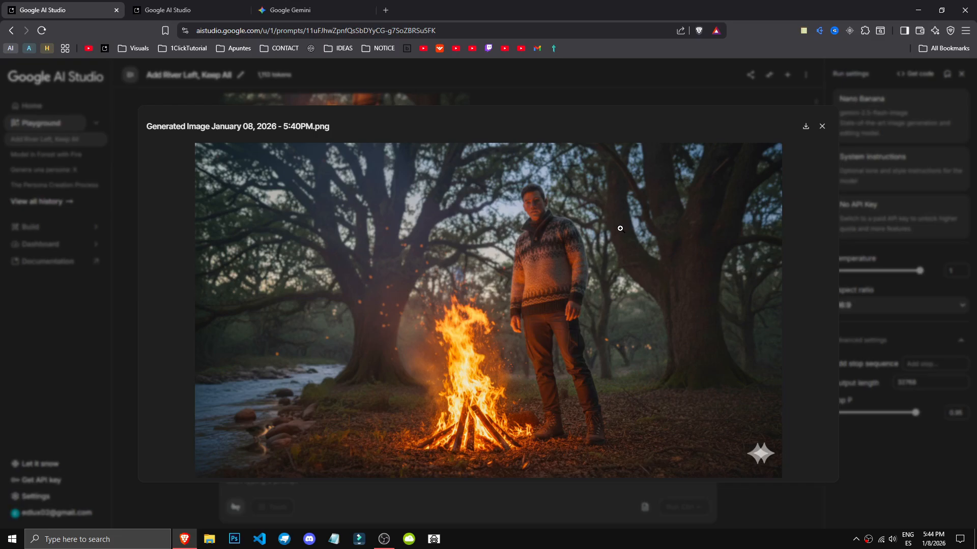
pyautogui.click(905, 289)
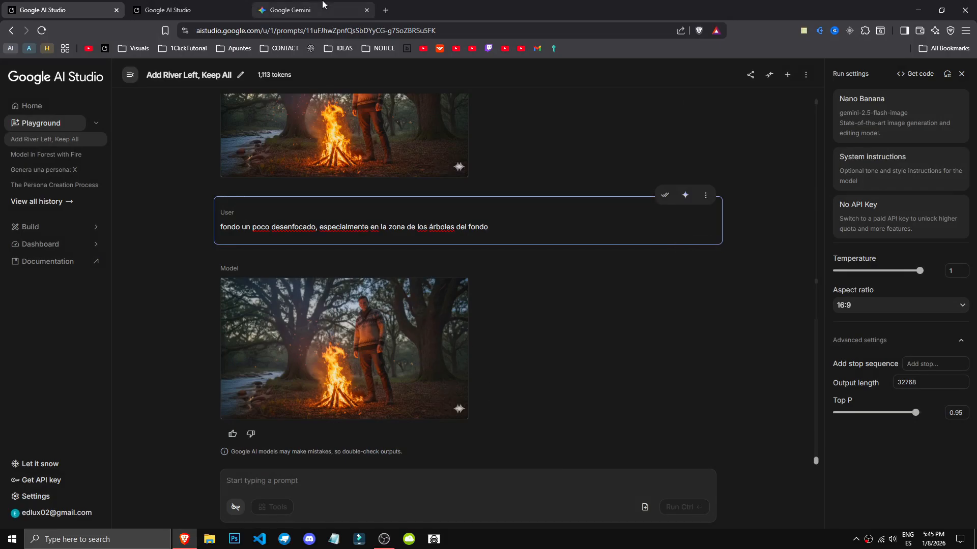
pyautogui.scroll(5, 404, 288)
pyautogui.scroll(-5, 450, 407)
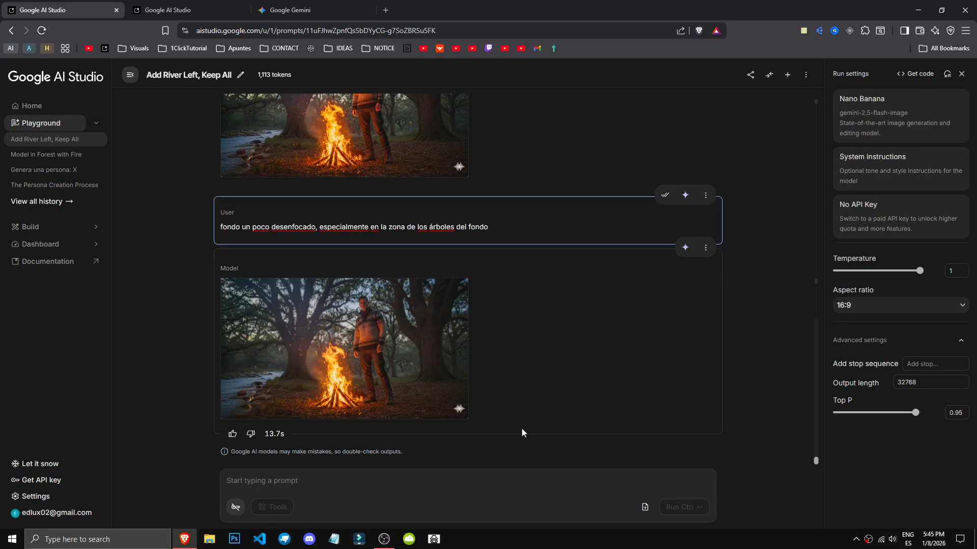
# Draft a Notepad note with placeholder lines under "Positive prompt:" and a separate "Negative prompt:" heading, and close it without saving.
pyautogui.click(334, 540)
pyautogui.write('Positive prompt: ')
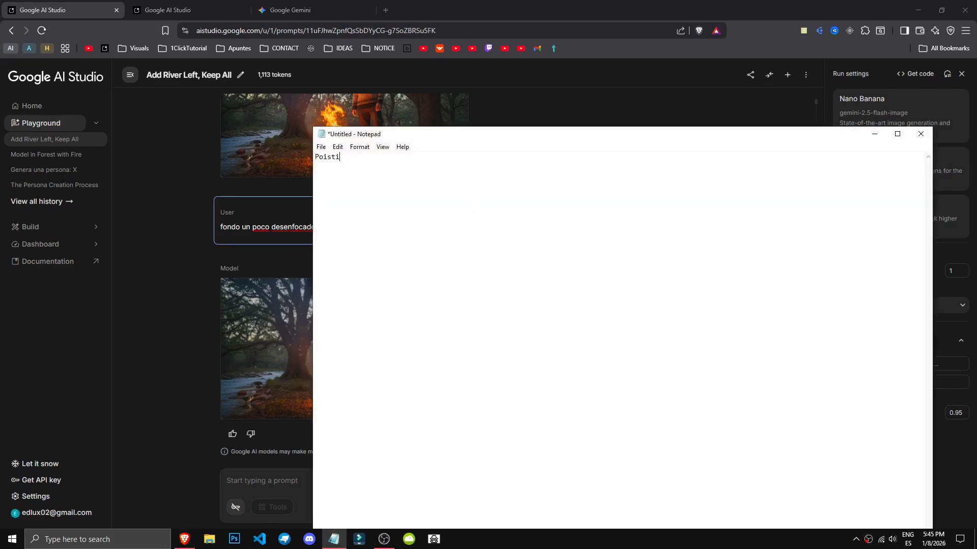
pyautogui.write('sdfgasg asdfg agasg sad gas d')
pyautogui.write('g')
pyautogui.press('Return')
pyautogui.press('Return')
pyautogui.press('Return')
pyautogui.press('Return')
pyautogui.press('Return')
pyautogui.press('Return')
pyautogui.press('Return')
pyautogui.press('Return')
pyautogui.press('Return')
pyautogui.press('Return')
pyautogui.write('Negative prompt:')
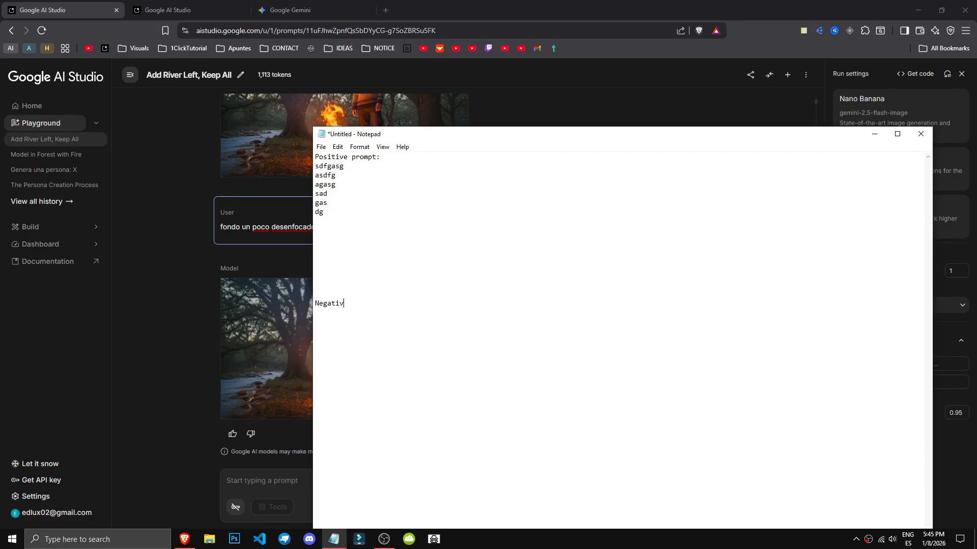
pyautogui.press('Return')
pyautogui.press('Return')
pyautogui.moveTo(383, 303); pyautogui.dragTo(312, 153)
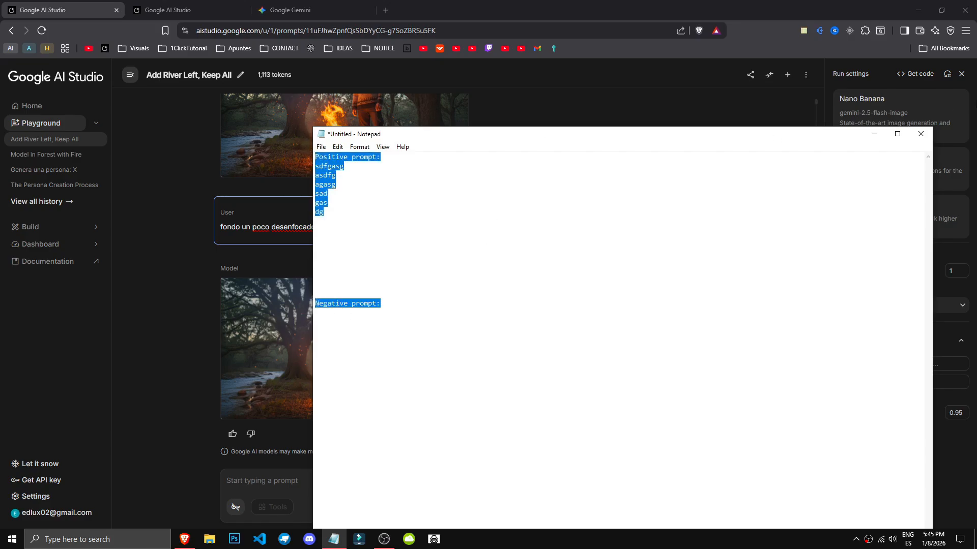
pyautogui.click(921, 133)
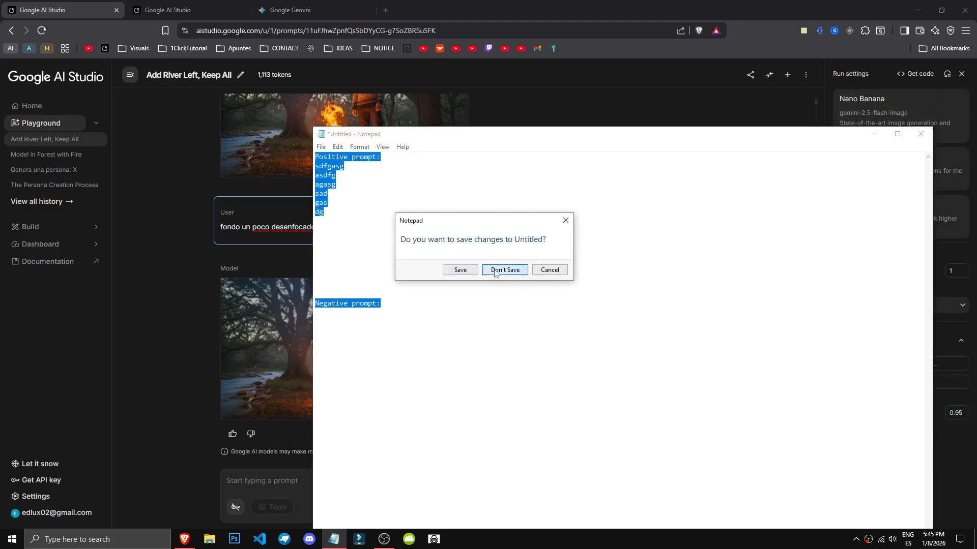
pyautogui.click(504, 269)
# Review the campfire conversation briefly and switch back to the fabric-texture conversation.
pyautogui.scroll(5, 657, 400)
pyautogui.scroll(3, 603, 392)
pyautogui.scroll(-6, 594, 329)
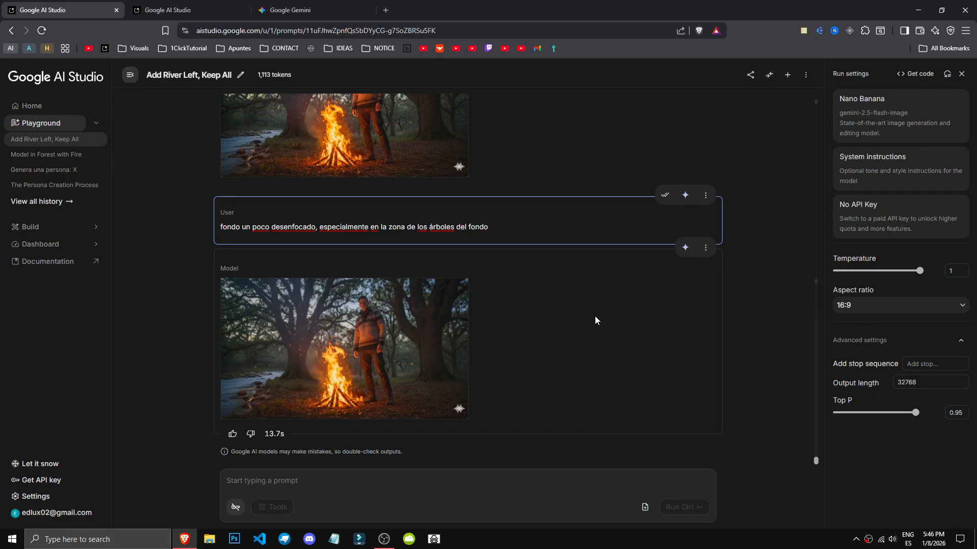
pyautogui.hotkey('ctrl', 'Tab')
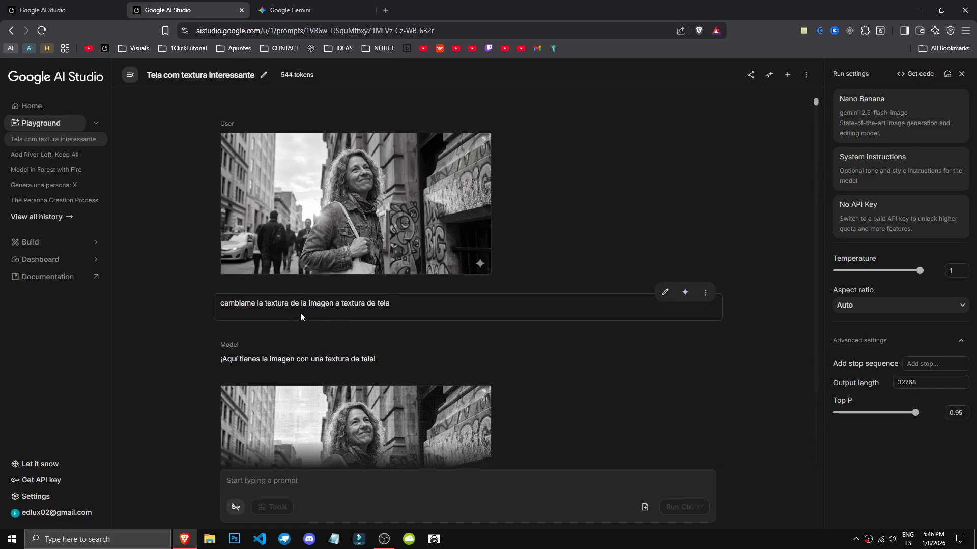
# Try to replace the text of the model's reply with a colouring instruction and rerun the turn.
pyautogui.click(665, 324)
pyautogui.moveTo(379, 359); pyautogui.dragTo(375, 359)
pyautogui.hotkey('ctrl', 'a')
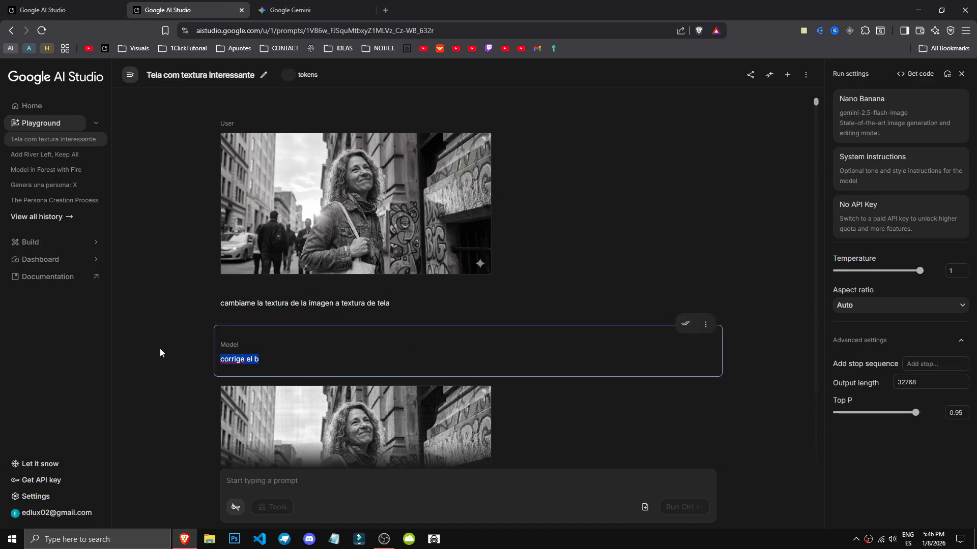
pyautogui.write('colo')
pyautogui.write('r')
pyautogui.hotkey('ctrl', 'Return')
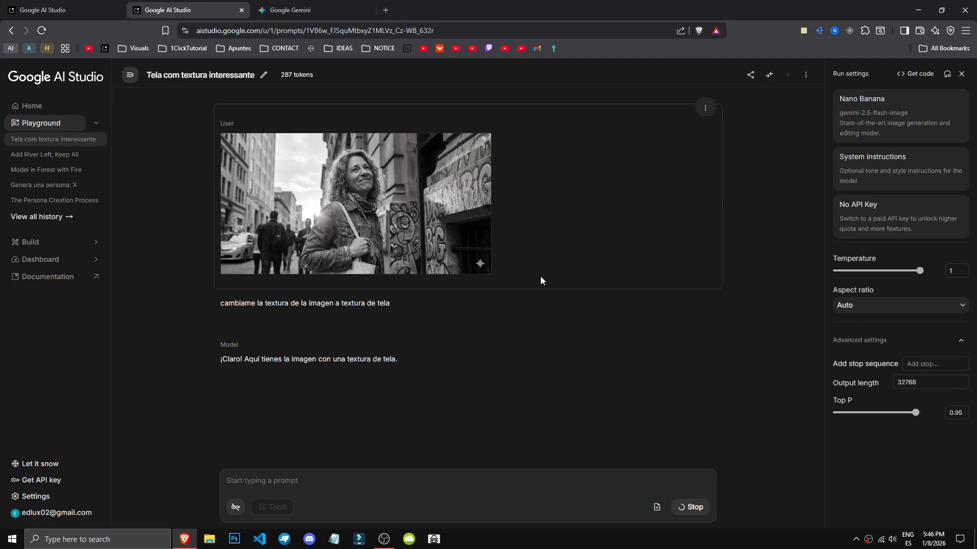
# Replace the fabric-texture prompt with "colorea la imagen", rerun it and enlarge the generated colour portrait.
pyautogui.click(706, 291)
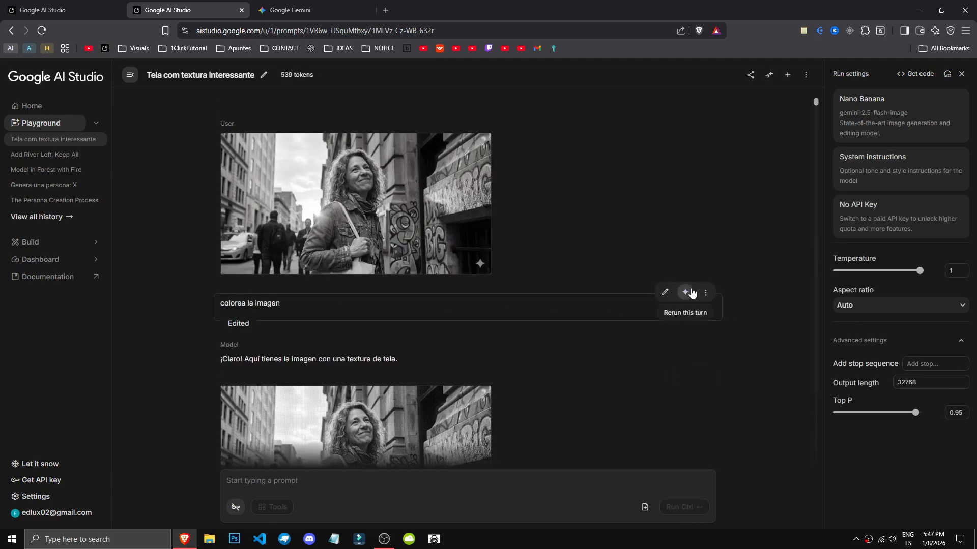
pyautogui.click(691, 290)
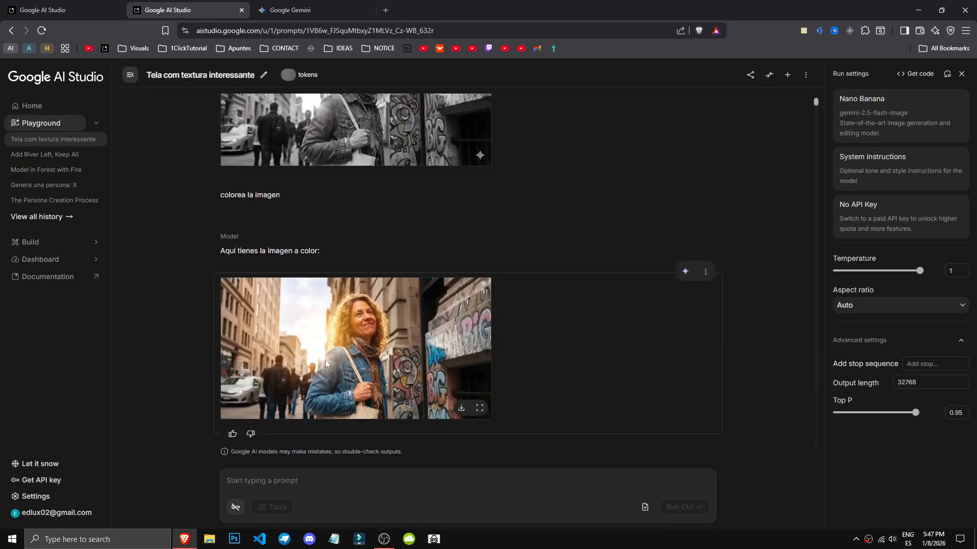
pyautogui.click(364, 329)
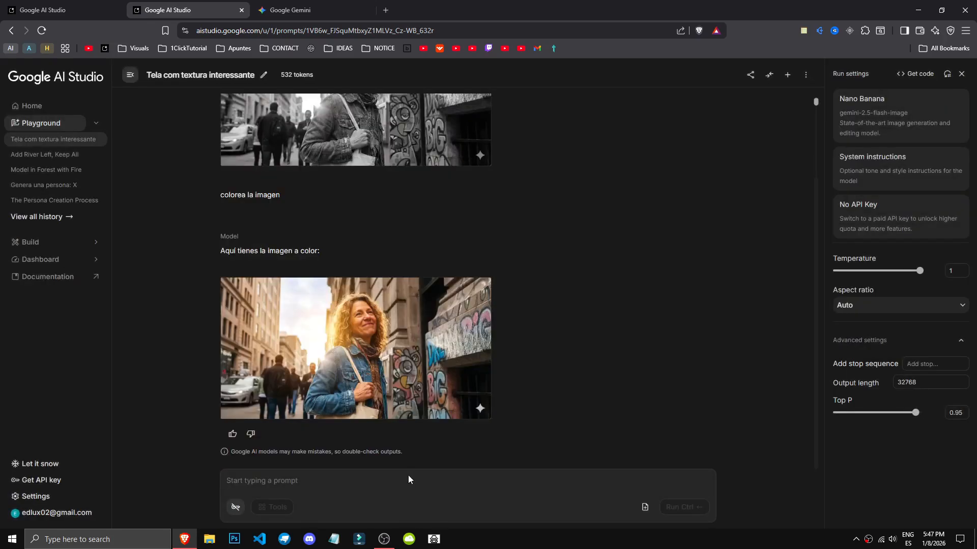
pyautogui.click(389, 341)
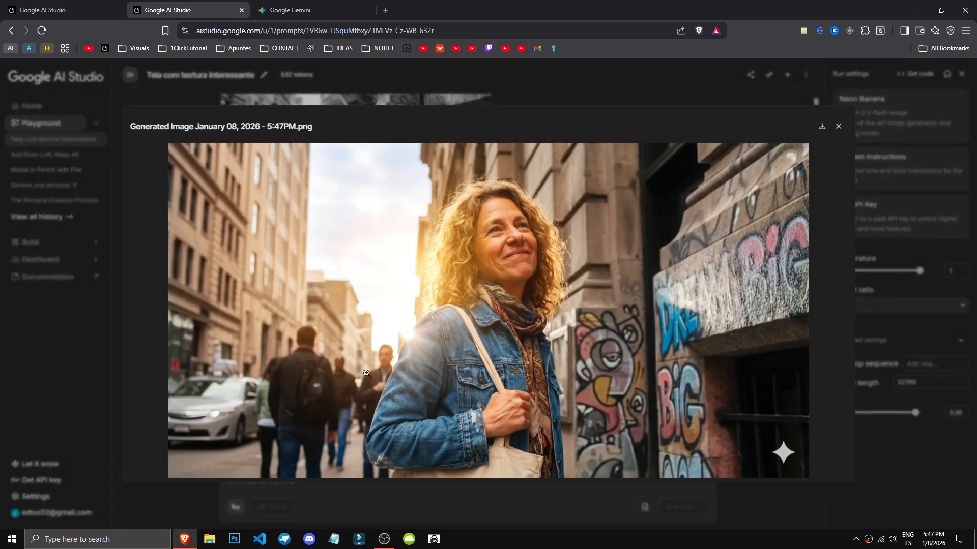
# Close the enlarged colour portrait and submit the prompt "elimina las arrugas del sujeto principal" in the same conversation.
pyautogui.click(365, 490)
pyautogui.write('elim')
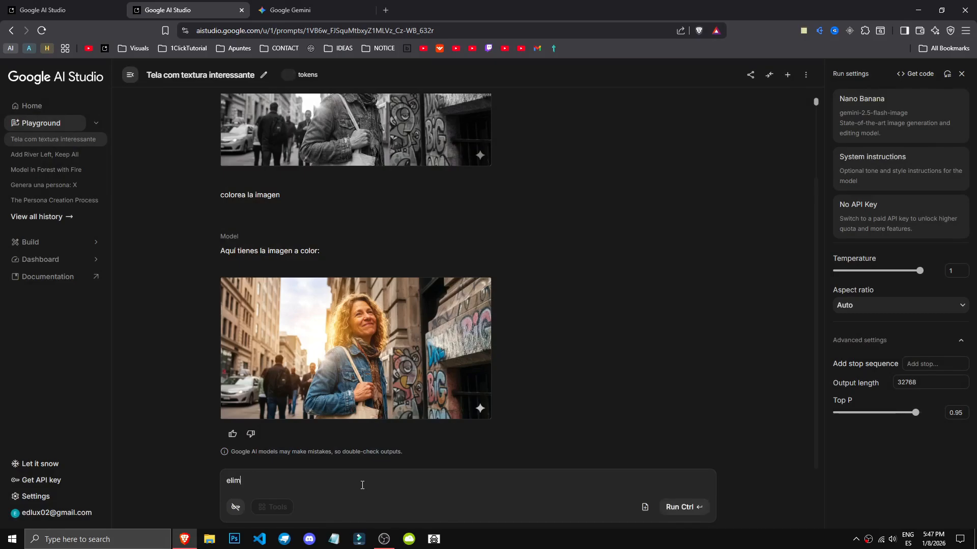
pyautogui.write('ina las arrugas del sujeto principal')
pyautogui.hotkey('ctrl', 'Return')
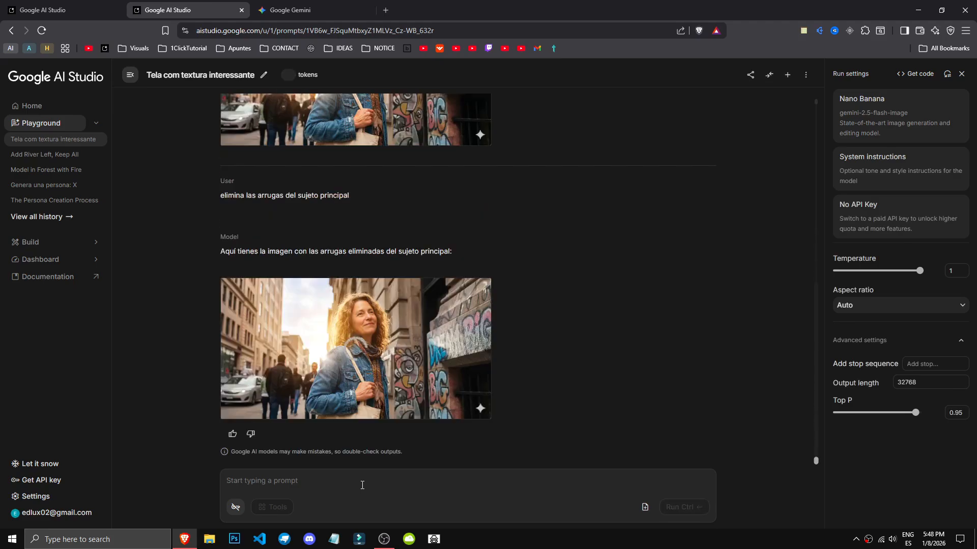
# Zoom into the woman's face in the wrinkle-removal result and compare it with the earlier colour portrait.
pyautogui.click(381, 354)
pyautogui.click(545, 185)
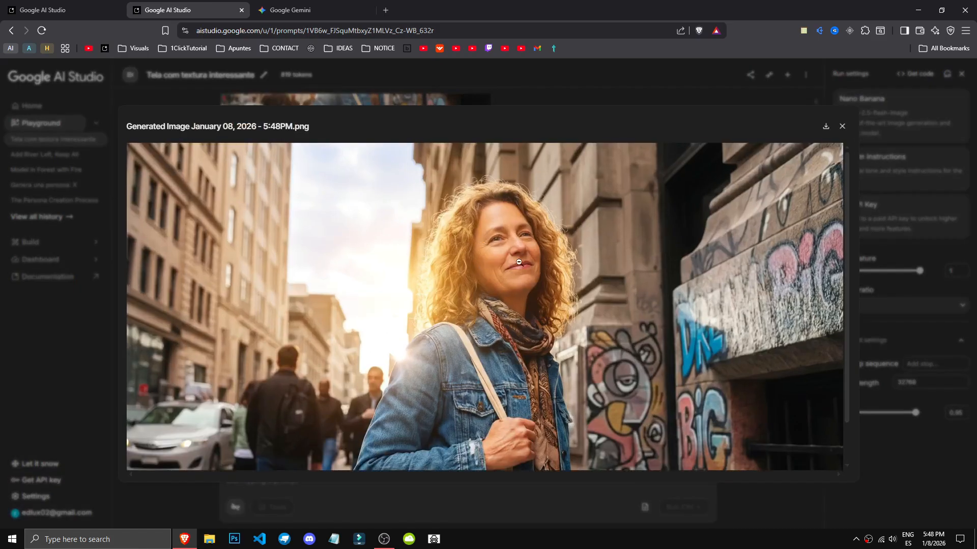
pyautogui.click(515, 286)
pyautogui.click(483, 102)
pyautogui.scroll(5, 347, 195)
pyautogui.click(347, 194)
pyautogui.click(457, 234)
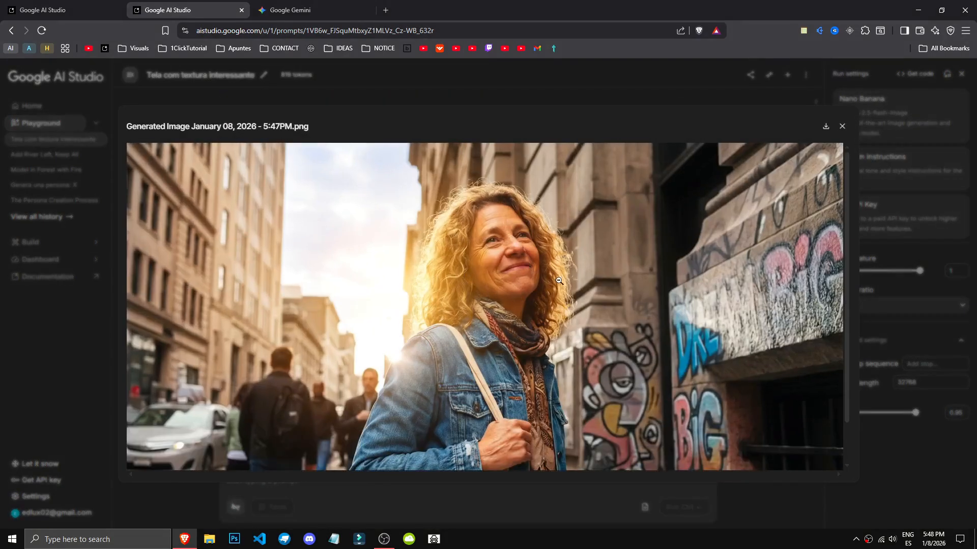
pyautogui.click(517, 103)
pyautogui.scroll(-5, 382, 344)
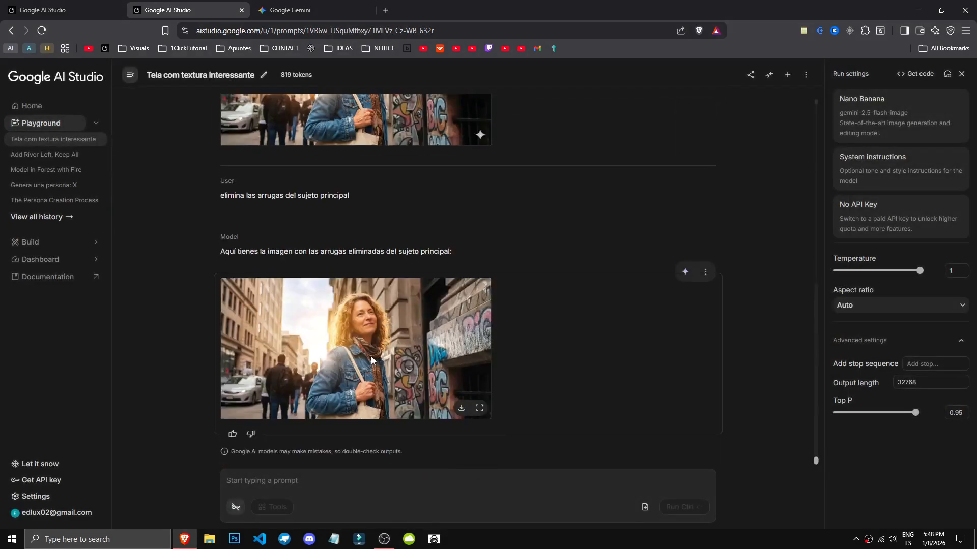
pyautogui.click(382, 344)
pyautogui.click(539, 210)
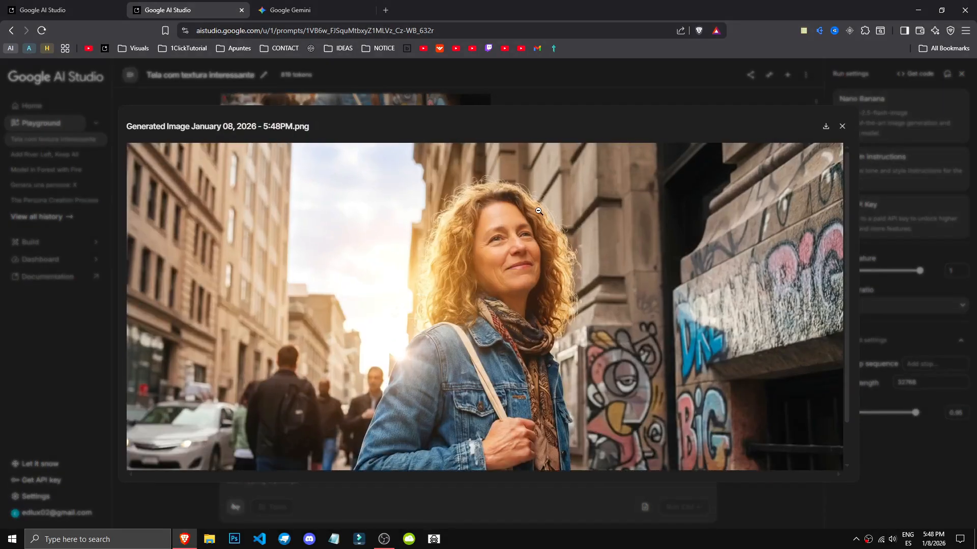
pyautogui.press('Escape')
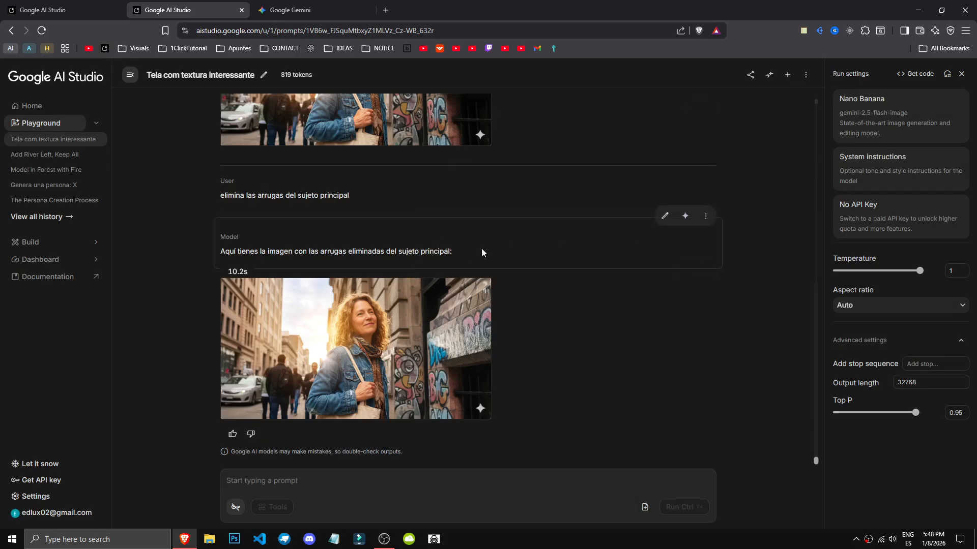
# Extend the wrinkle-removal prompt to "elimina las arrugas del sujeto principal por completo" and rerun the turn.
pyautogui.scroll(1, 568, 255)
pyautogui.click(665, 214)
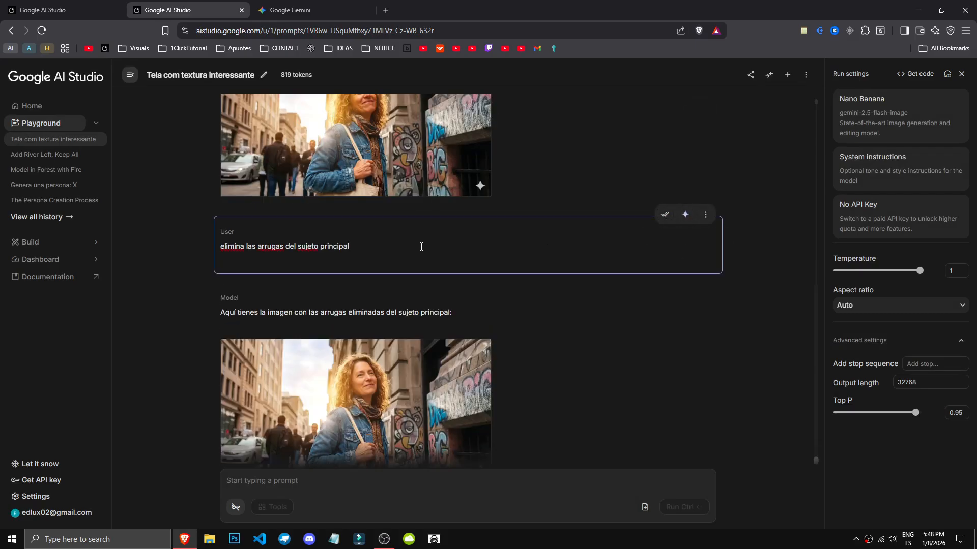
pyautogui.write('por completo')
pyautogui.click(663, 213)
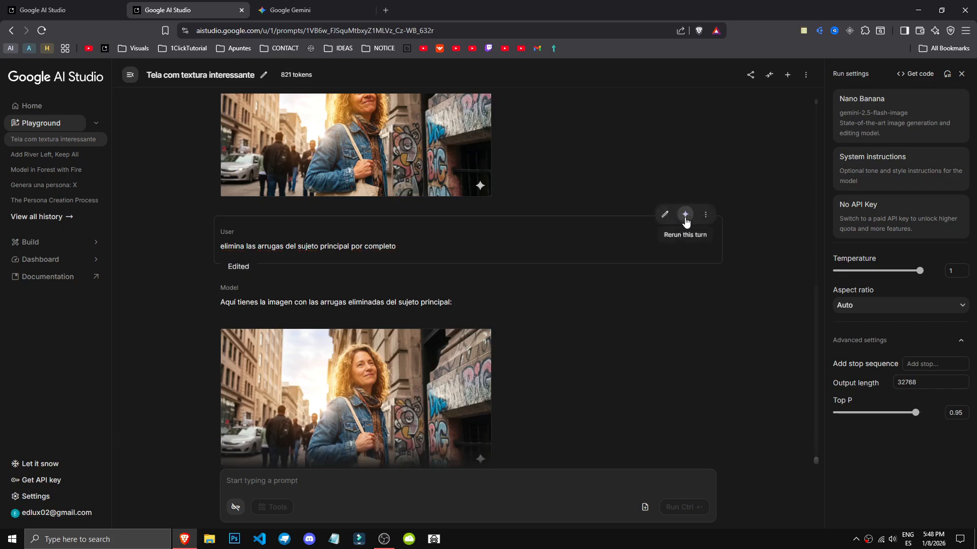
pyautogui.click(686, 214)
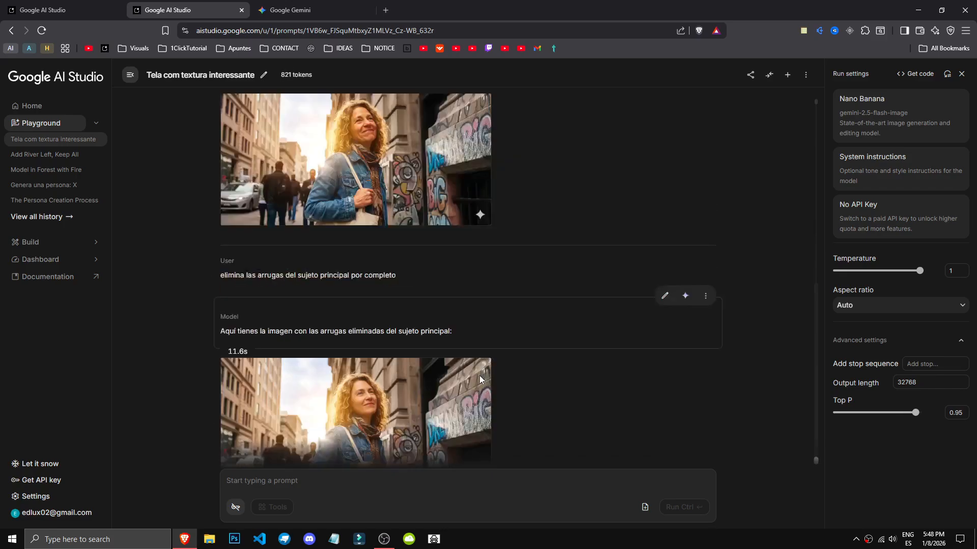
# Enlarge the regenerated portrait, examine the woman's face up close, and close the preview.
pyautogui.click(391, 346)
pyautogui.click(506, 257)
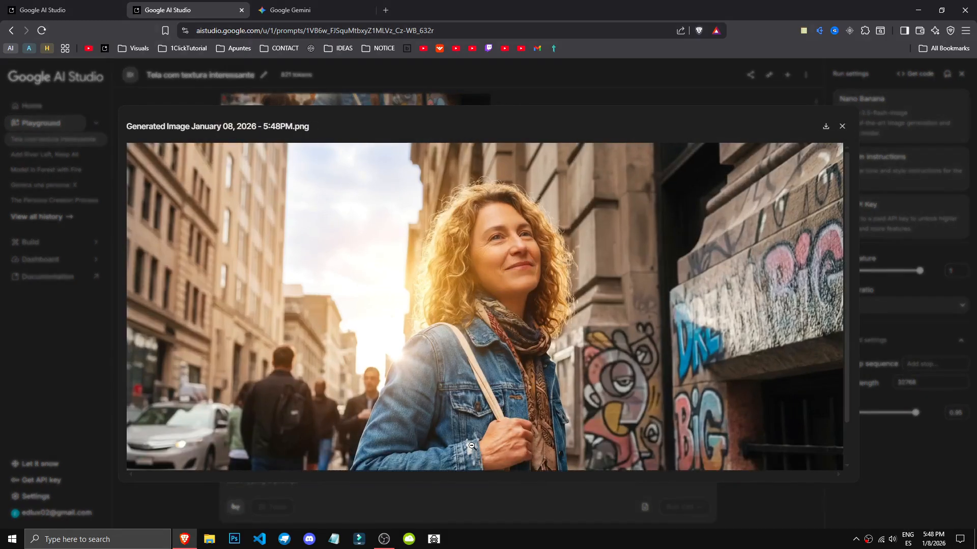
pyautogui.click(486, 420)
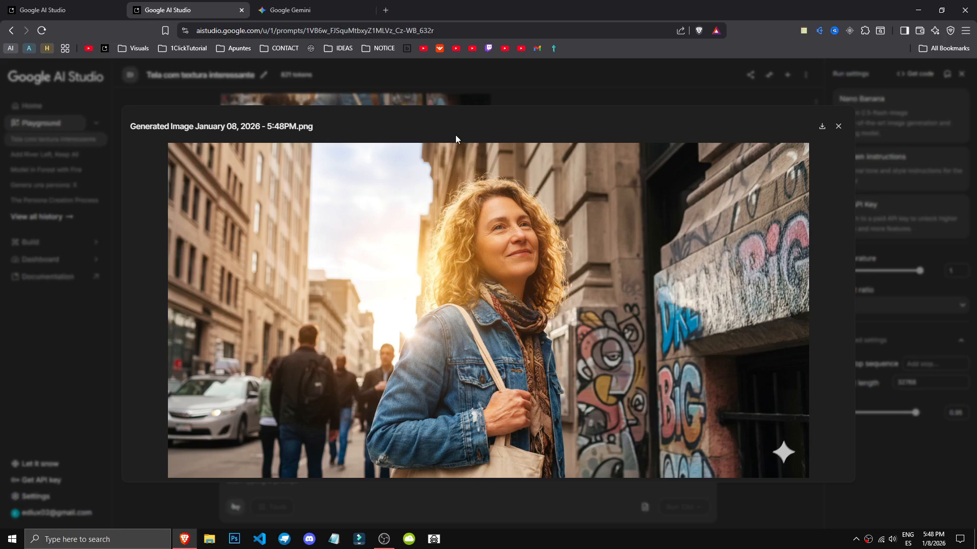
pyautogui.click(422, 100)
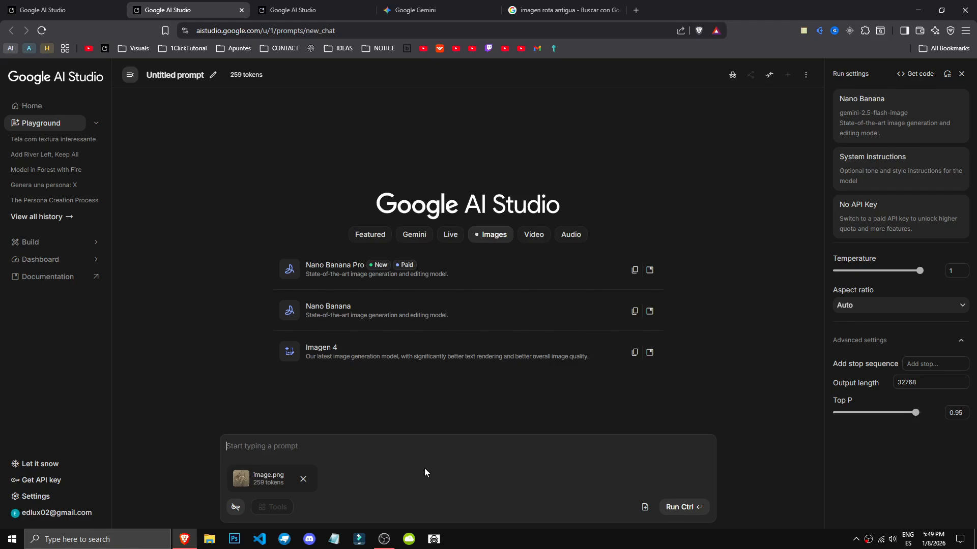
# Preview the attached damaged soldier photo and run the prompt "reconstruye la imagen rota respetando rasgos y continuidad" on it.
pyautogui.click(238, 478)
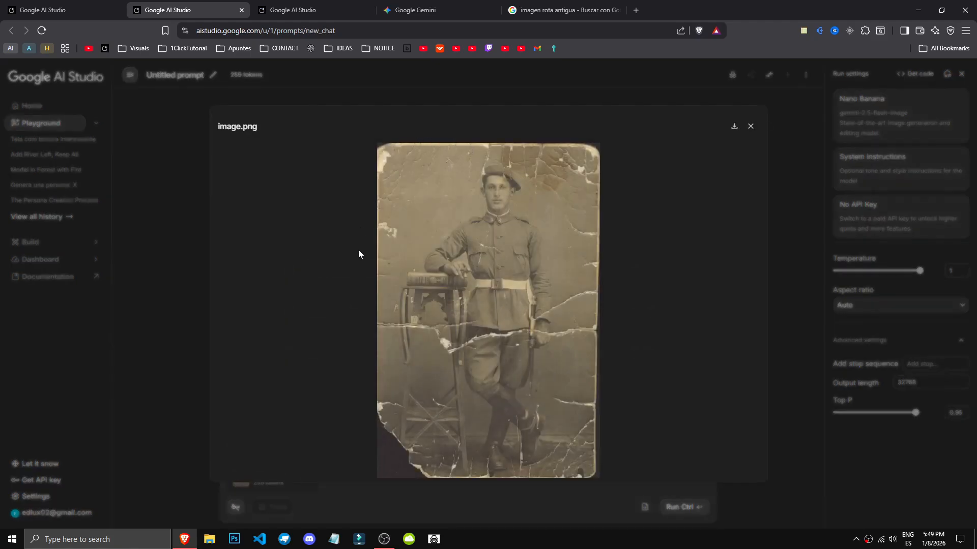
pyautogui.click(173, 383)
pyautogui.write('reconstruye la imagen rota respetando rasgos y continuidad')
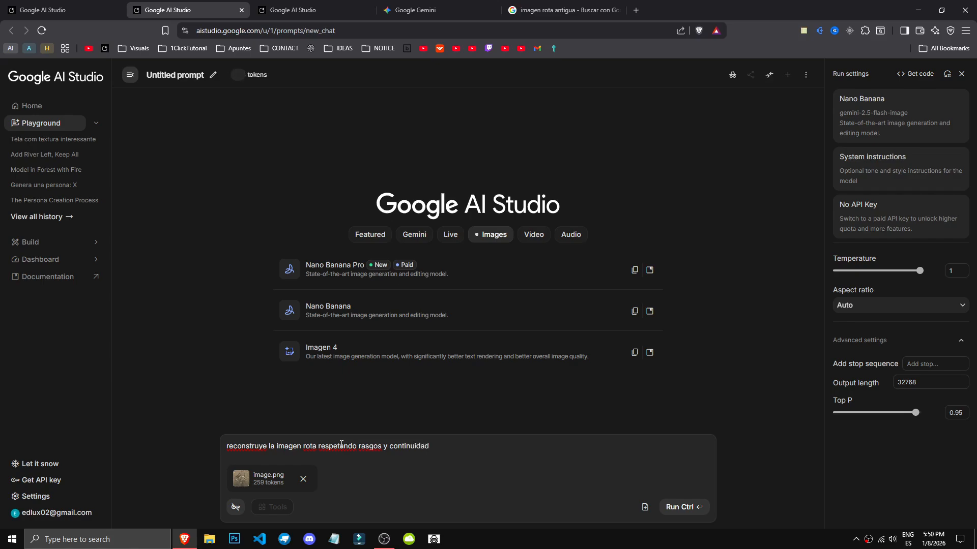
pyautogui.moveTo(238, 453); pyautogui.dragTo(497, 445)
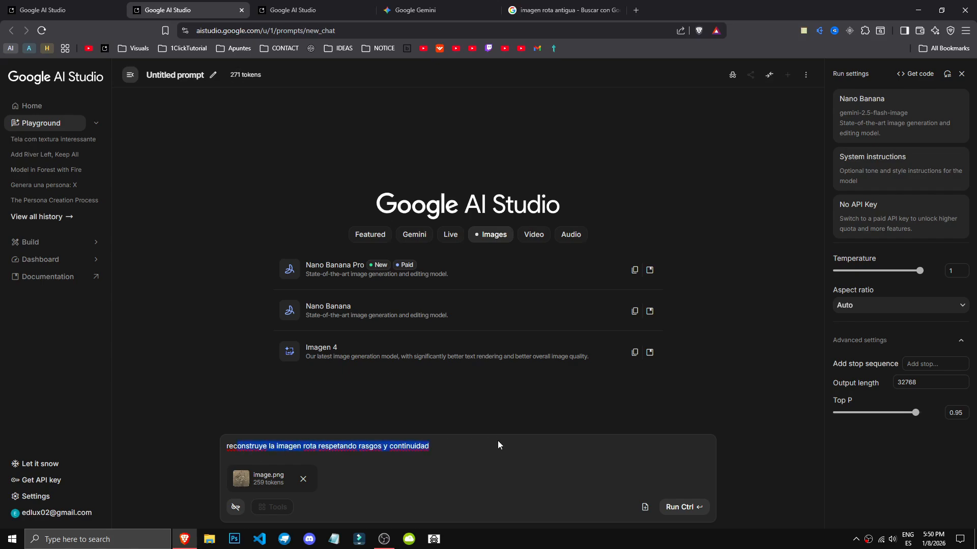
pyautogui.click(672, 506)
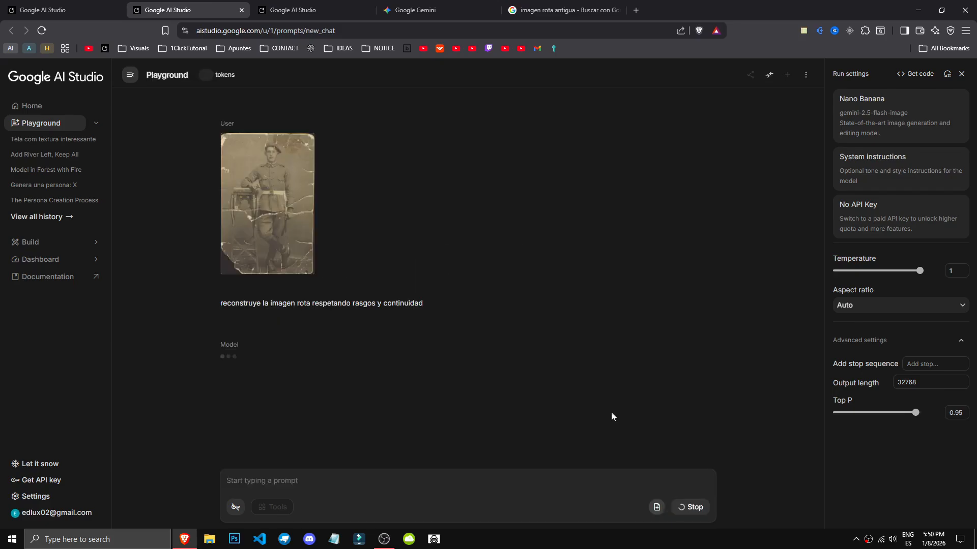
pyautogui.click(254, 182)
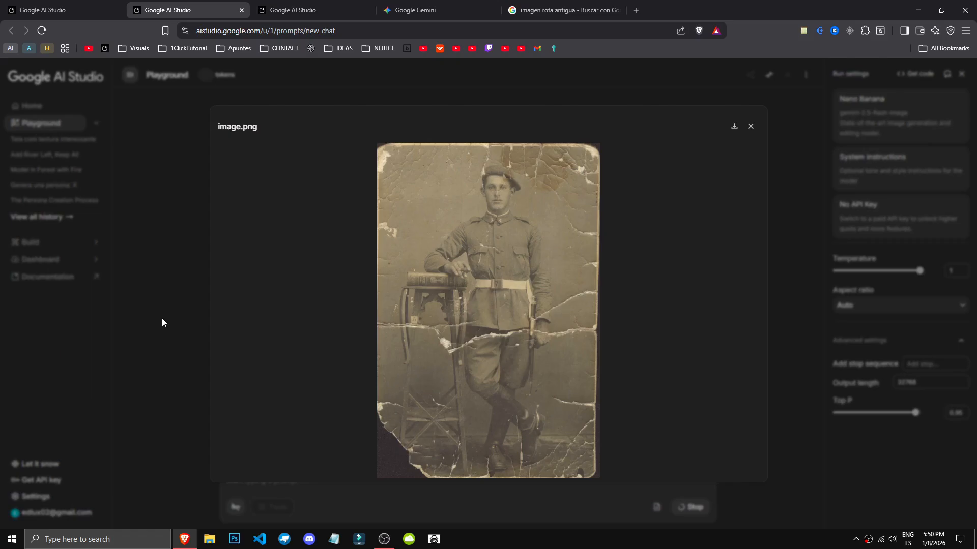
pyautogui.click(176, 331)
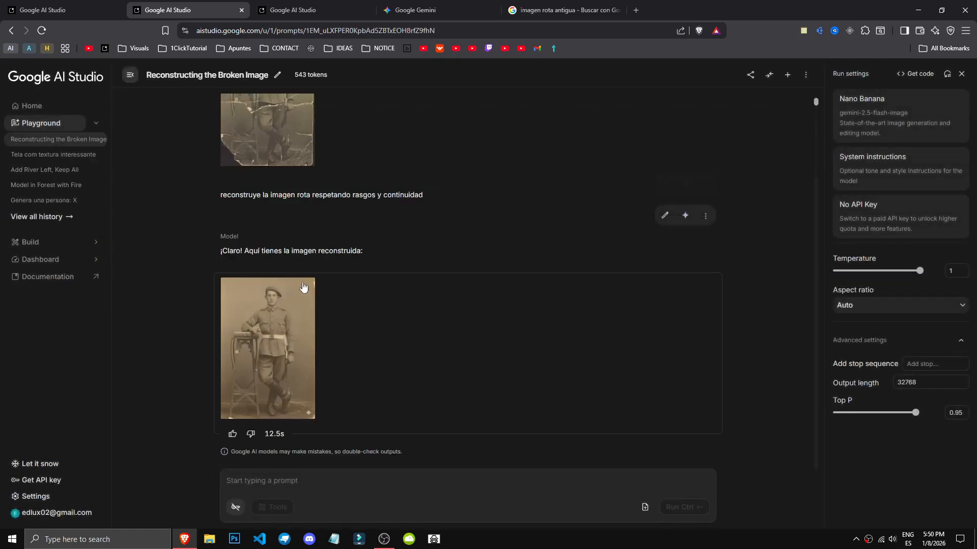
# Compare the reconstructed soldier photo with the damaged original by enlarging each in turn, checking the cracks and torn corners.
pyautogui.click(304, 319)
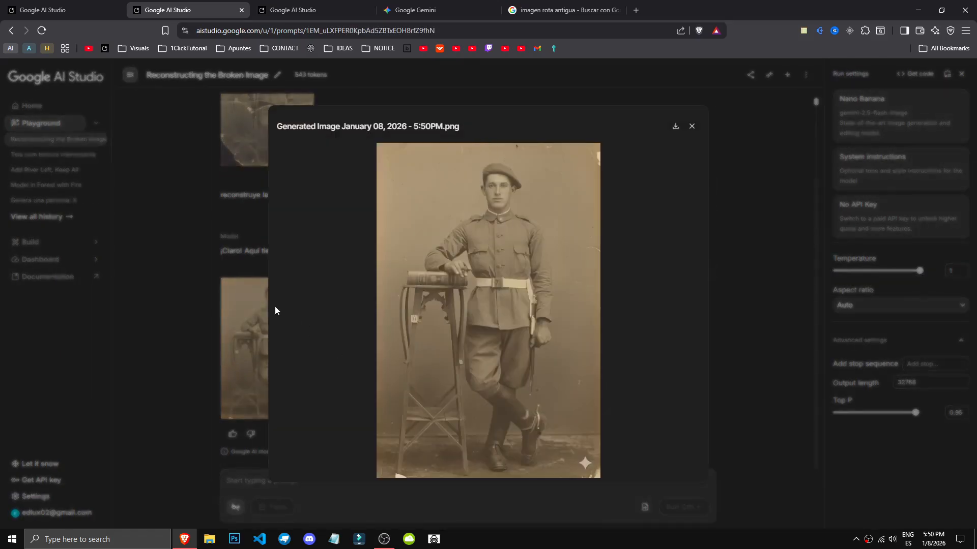
pyautogui.click(240, 212)
pyautogui.scroll(3, 244, 203)
pyautogui.click(250, 192)
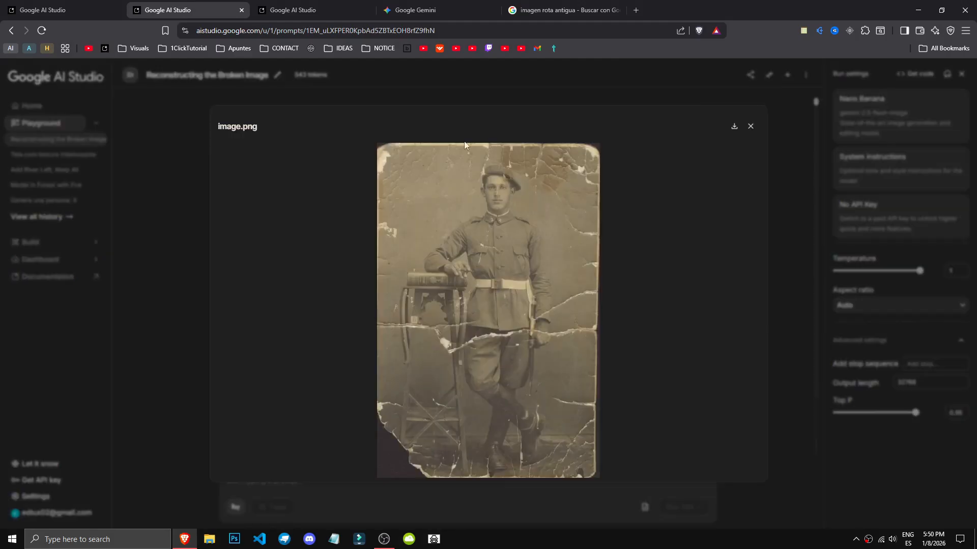
pyautogui.click(194, 322)
pyautogui.click(308, 415)
pyautogui.click(308, 414)
pyautogui.scroll(-2, 263, 246)
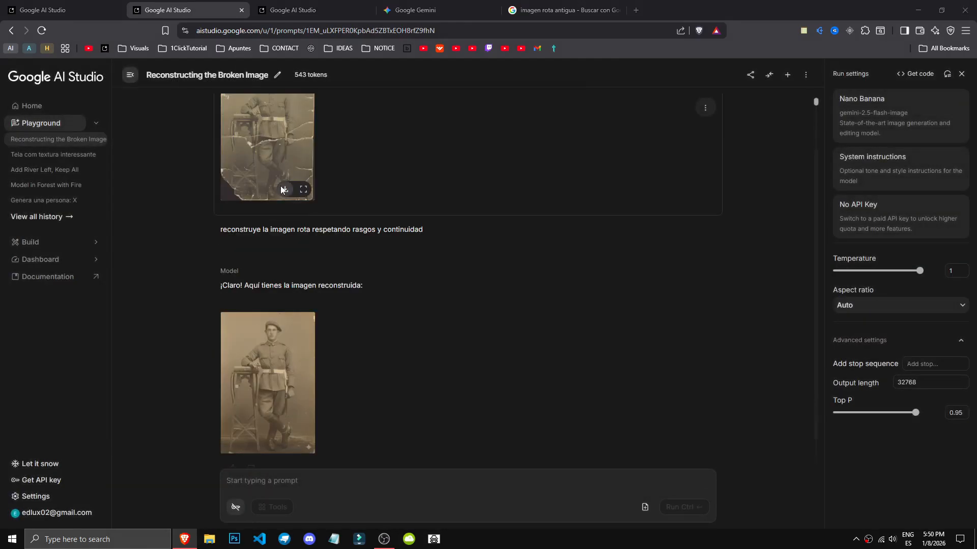
pyautogui.click(283, 189)
pyautogui.click(580, 469)
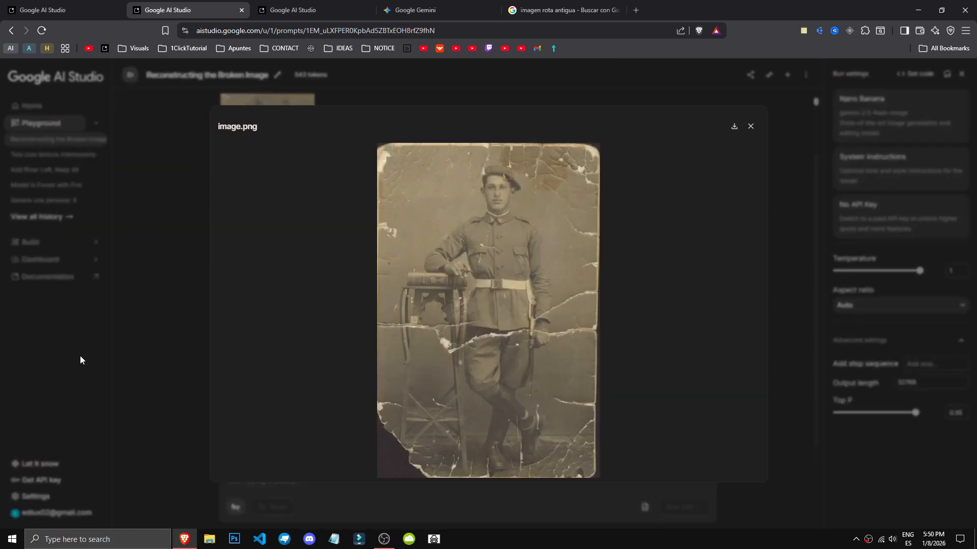
pyautogui.click(80, 360)
pyautogui.click(255, 424)
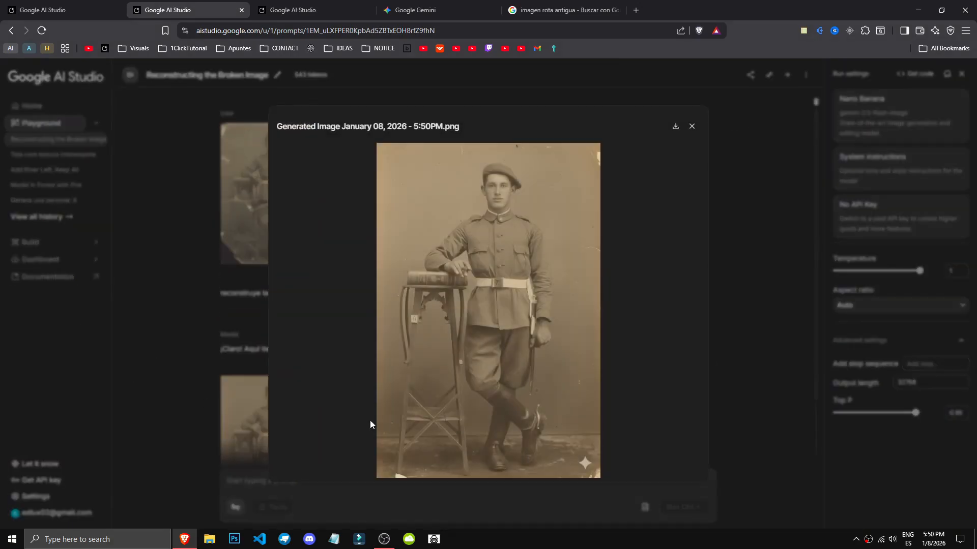
pyautogui.click(141, 243)
pyautogui.click(264, 168)
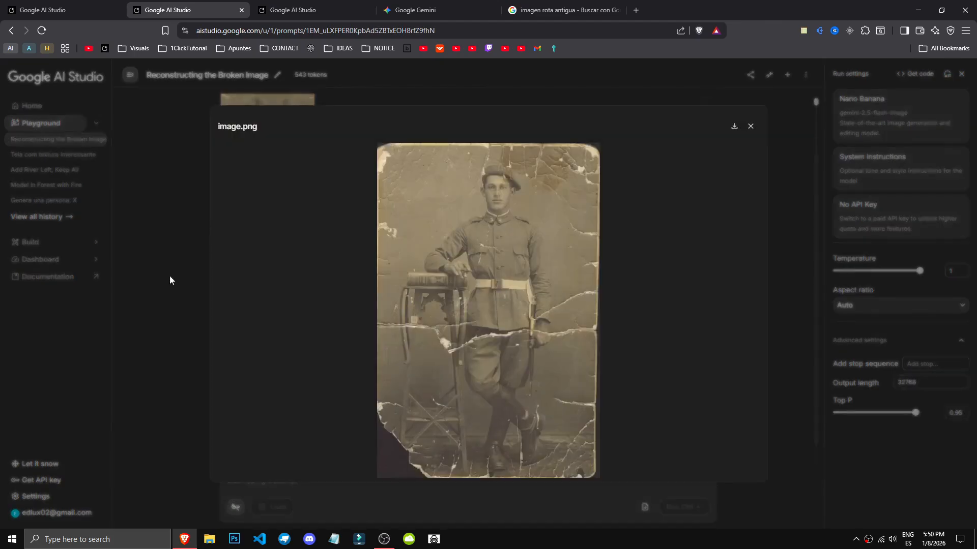
pyautogui.click(148, 337)
pyautogui.click(245, 416)
pyautogui.press('Escape')
pyautogui.scroll(-2, 462, 331)
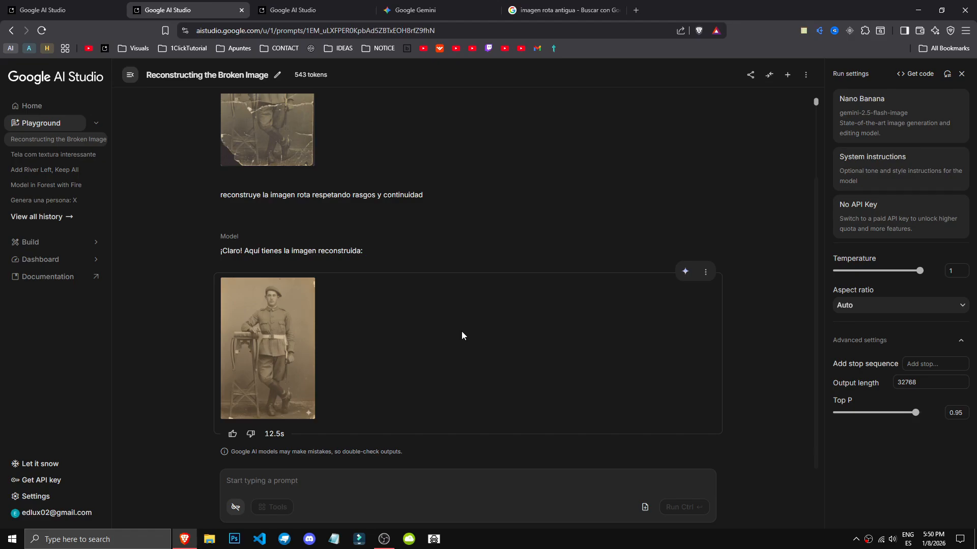
pyautogui.click(254, 348)
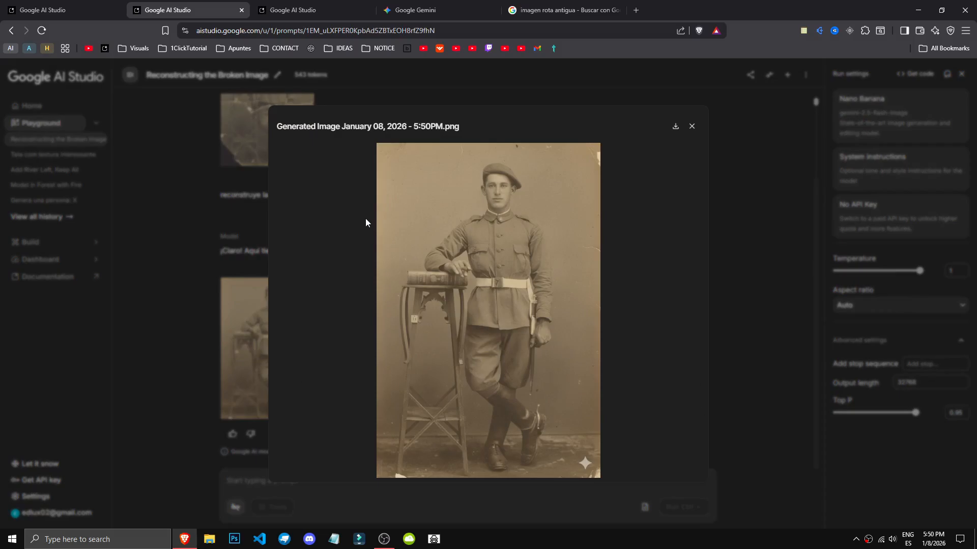
# Return to the street portrait conversation and submit the prompt "elimina el coche de la izquierda y pon un ferrari".
pyautogui.hotkey('ctrl', 'Tab')
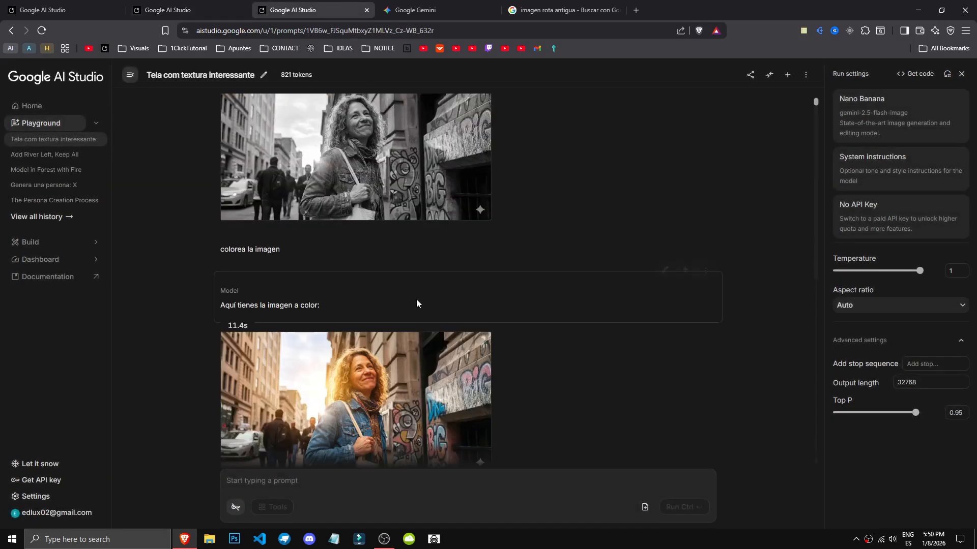
pyautogui.click(275, 388)
pyautogui.click(115, 394)
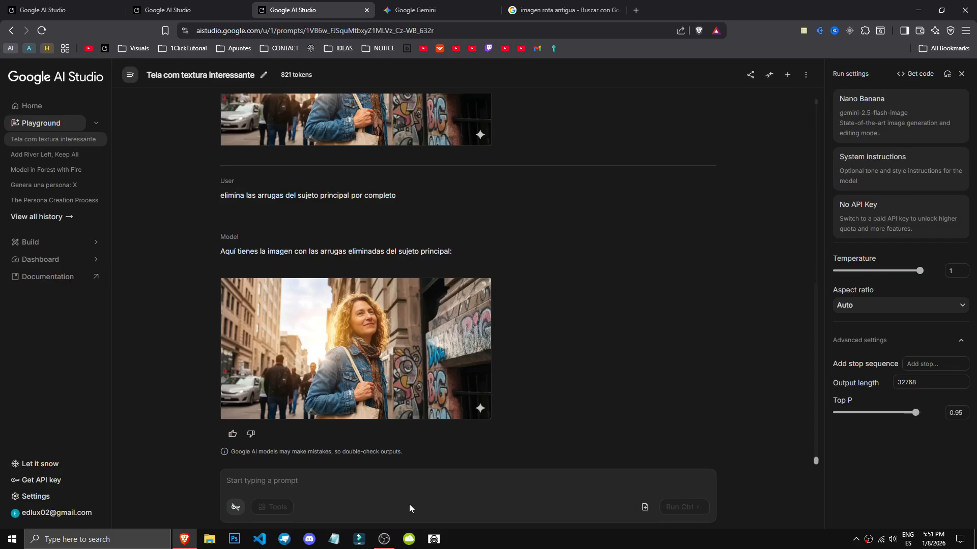
pyautogui.write('elimina el coche d')
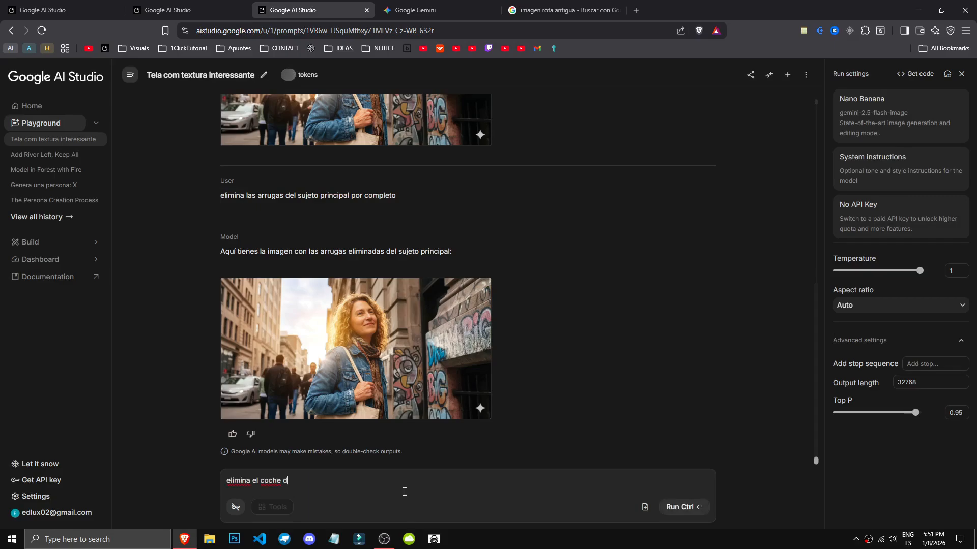
pyautogui.write('e la izquierda y pon un ferrari')
pyautogui.hotkey('ctrl', 'Return')
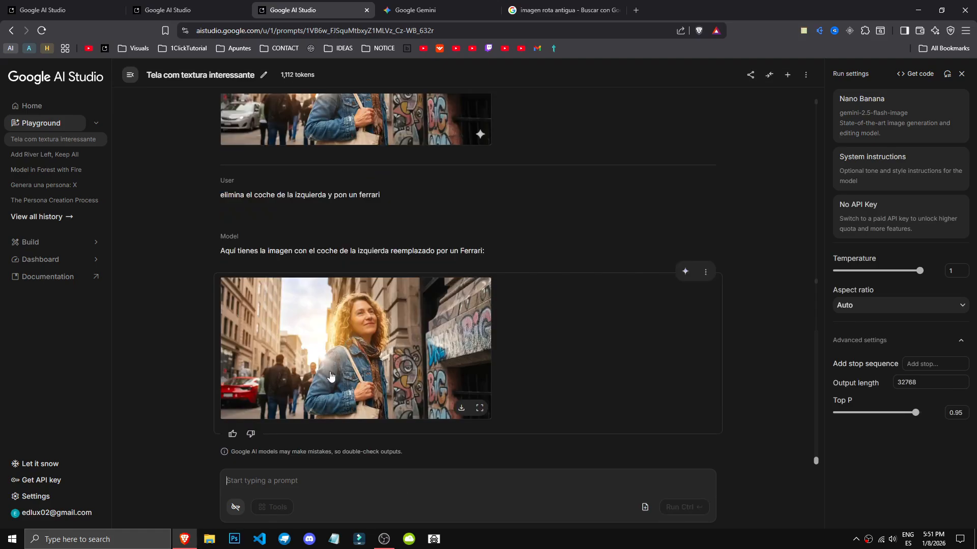
# Enlarge the portrait generated by the car-replacement prompt, inspect the car beside the pedestrians, and close the preview.
pyautogui.click(331, 370)
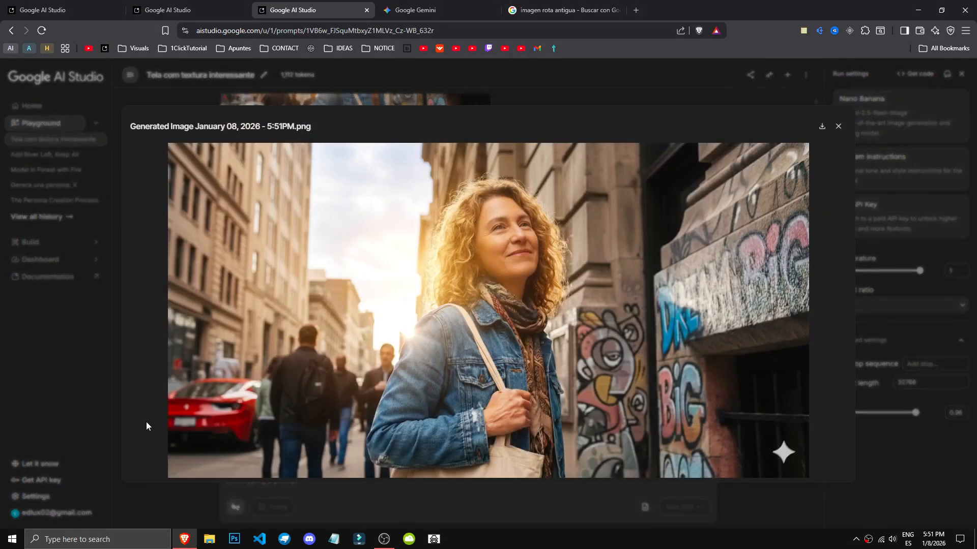
pyautogui.click(147, 426)
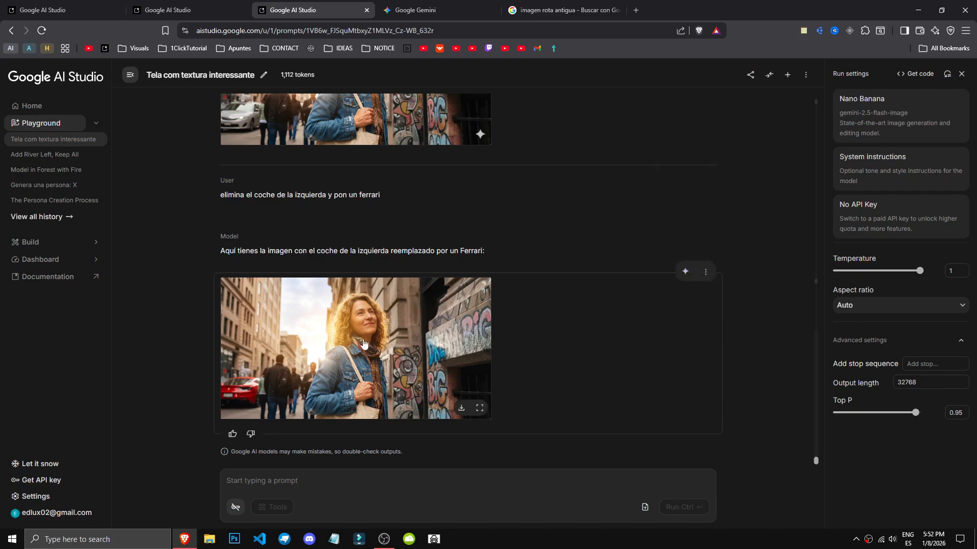
pyautogui.click(231, 402)
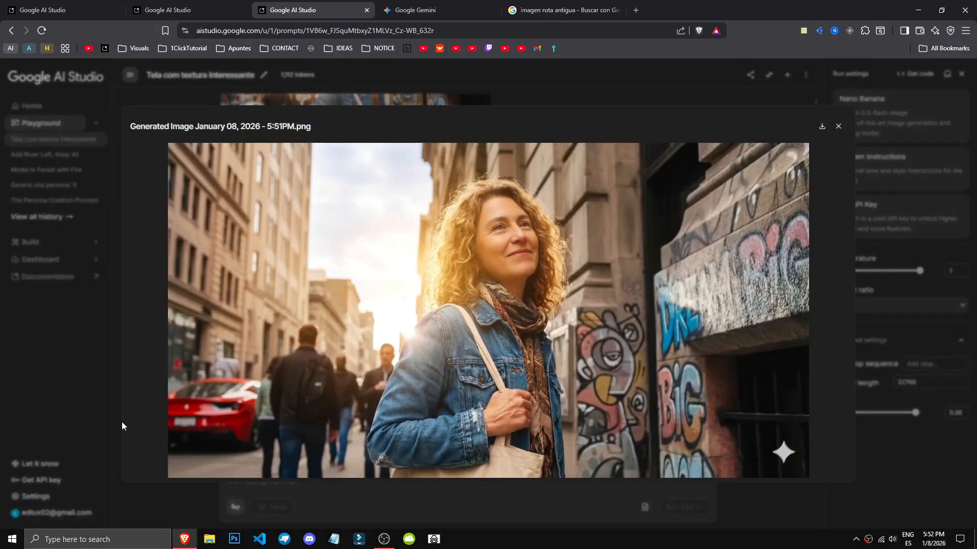
pyautogui.click(287, 493)
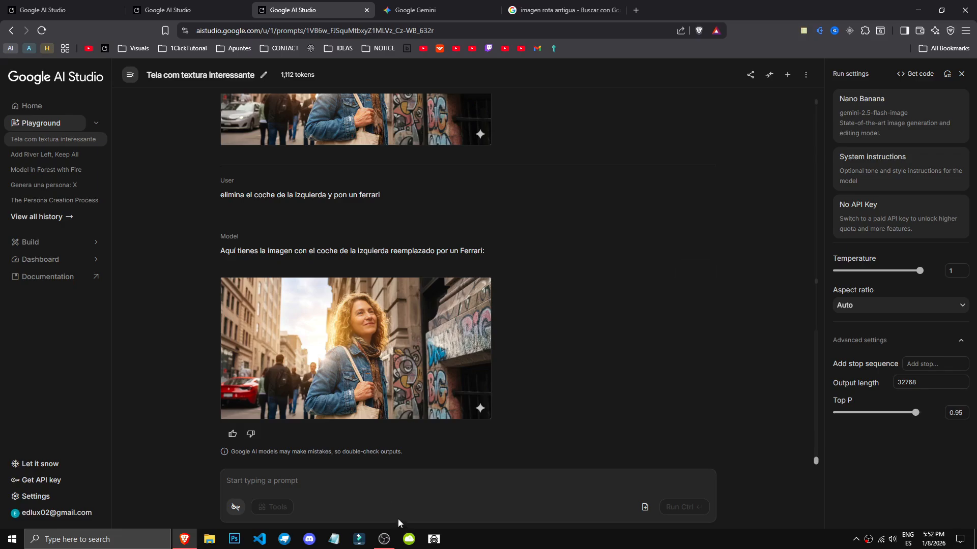
# Submit the prompt "el pelo de sujeto principal, que sea castaño y la ropa que sea de los 90" for the street portrait.
pyautogui.click(403, 491)
pyautogui.write('el pelo de suh')
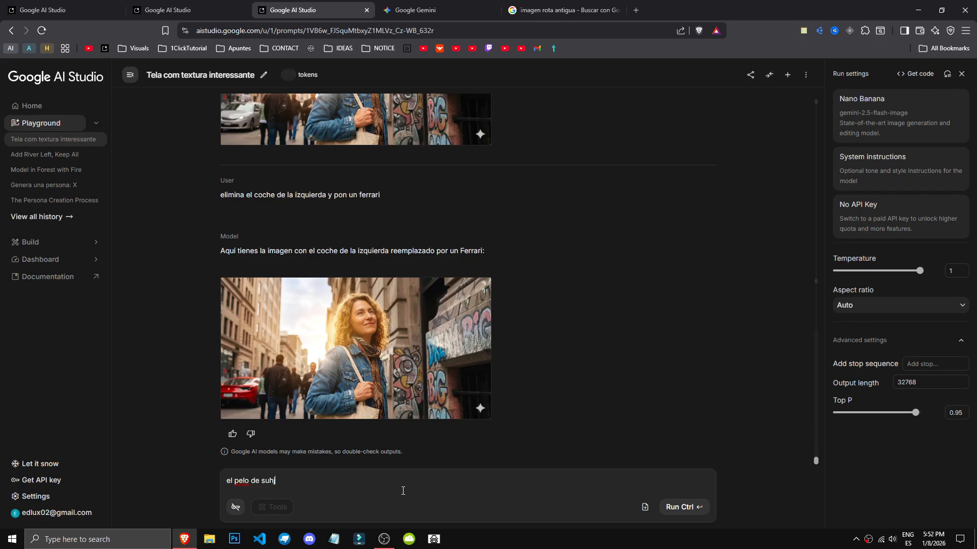
pyautogui.press('BackSpace')
pyautogui.write('jeto principal, que sea castaño y la ropa que sea de los 90')
pyautogui.hotkey('ctrl', 'Return')
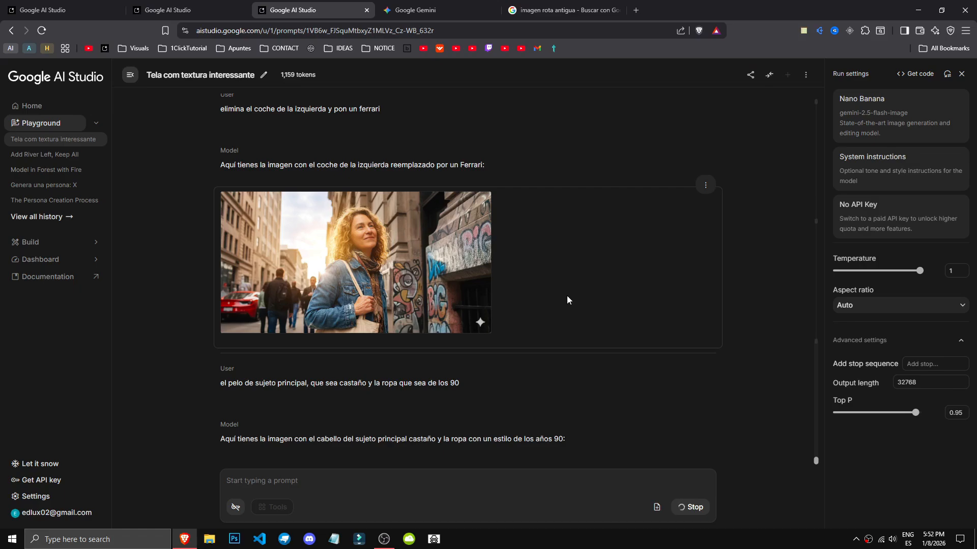
# Compare the portrait with 90s clothing against the Ferrari version by enlarging each, checking the hair and outfit.
pyautogui.click(349, 348)
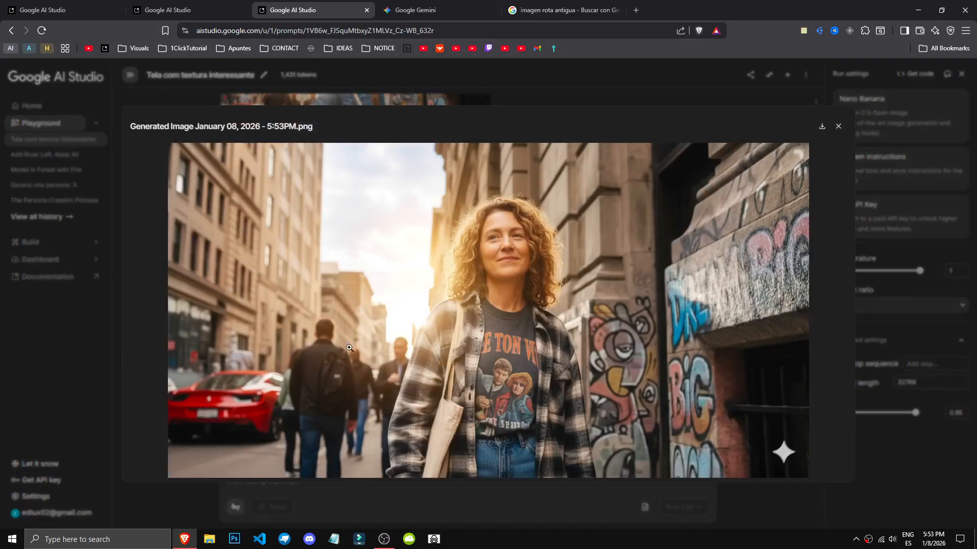
pyautogui.click(529, 95)
pyautogui.scroll(4, 475, 250)
pyautogui.click(465, 255)
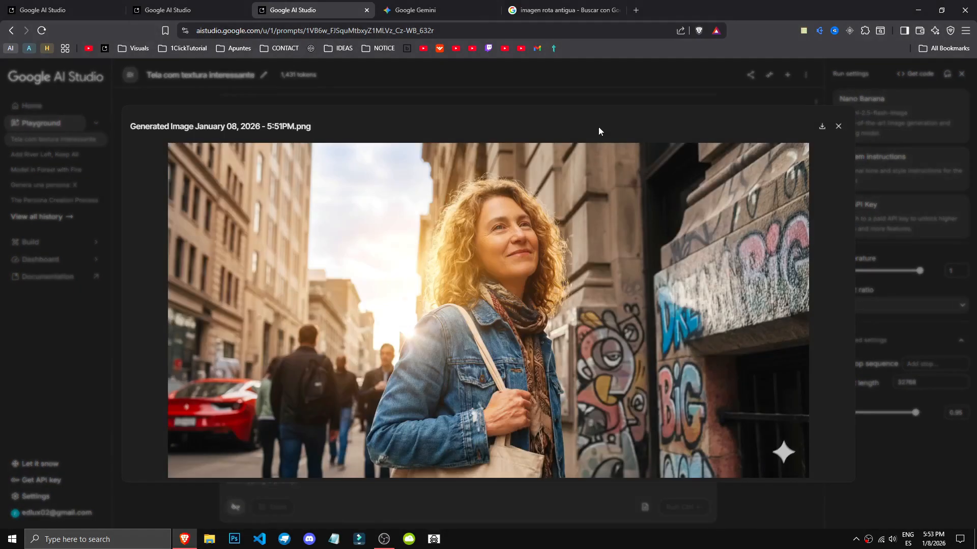
pyautogui.click(589, 95)
pyautogui.scroll(-4, 445, 393)
pyautogui.click(444, 393)
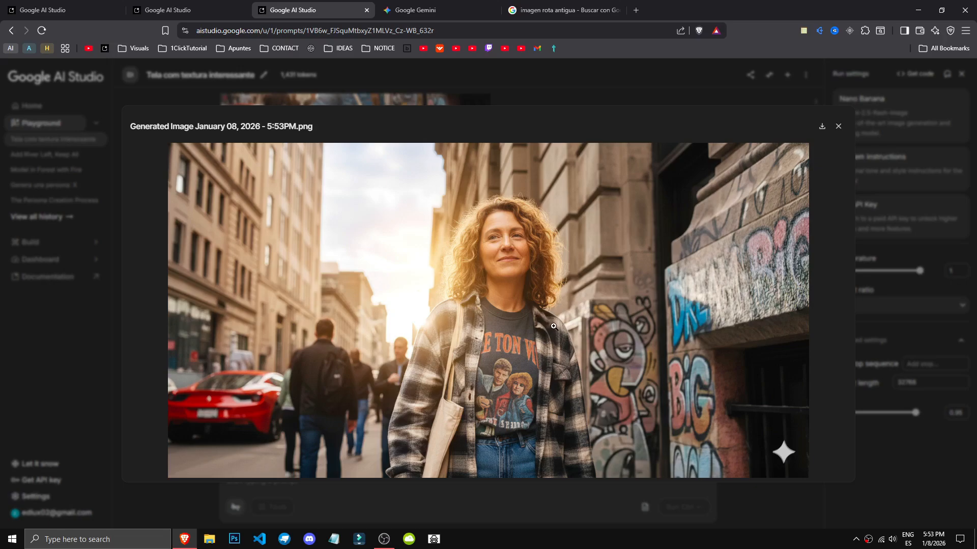
pyautogui.click(504, 502)
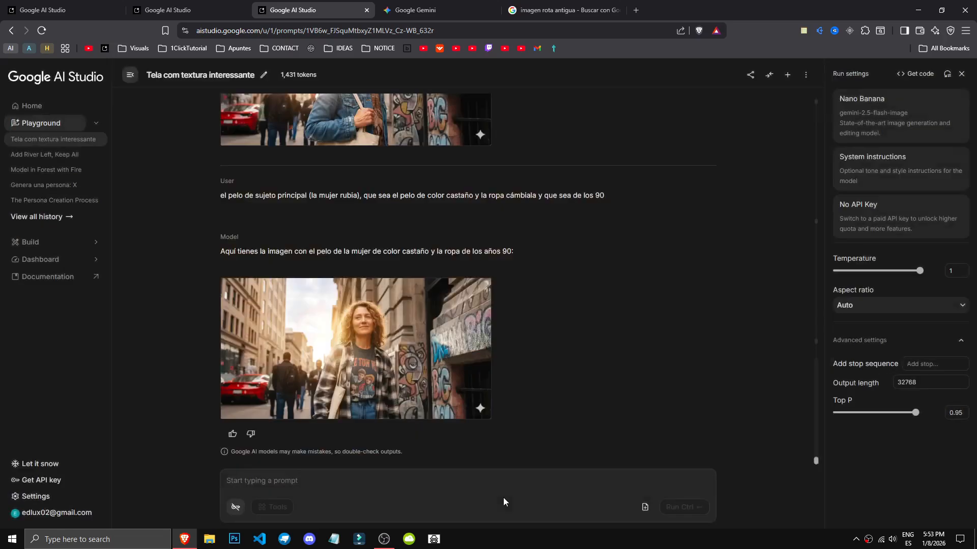
# Submit the prompt "no toques al sujeto, y ponla en una disco" and preview the generated image.
pyautogui.click(411, 486)
pyautogui.write('no toques al sujeto, y ponla en una disco')
pyautogui.hotkey('ctrl', 'Return')
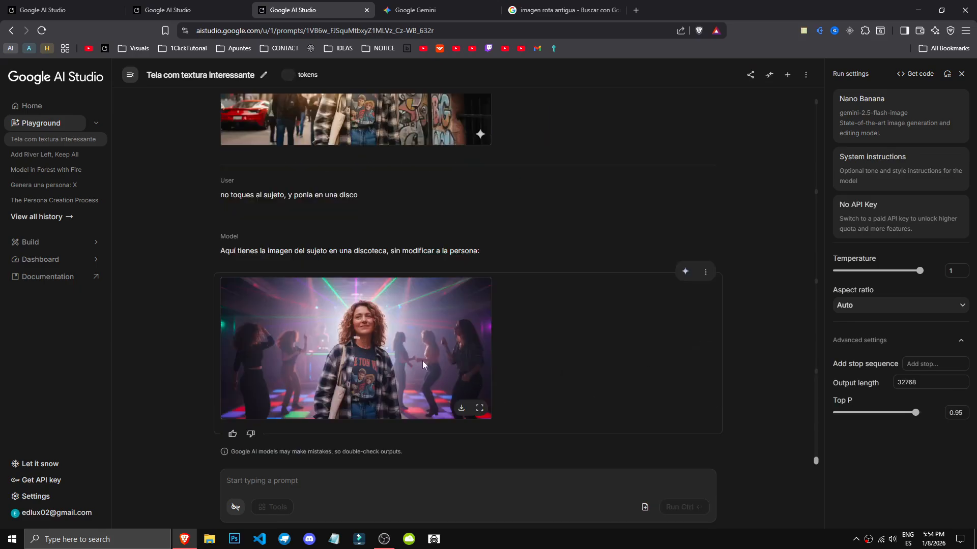
pyautogui.click(422, 363)
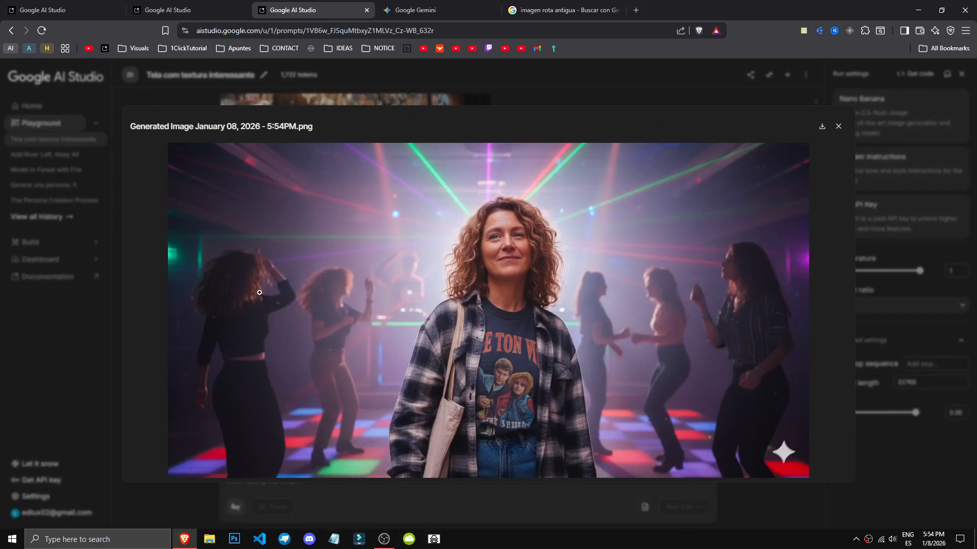
pyautogui.click(746, 503)
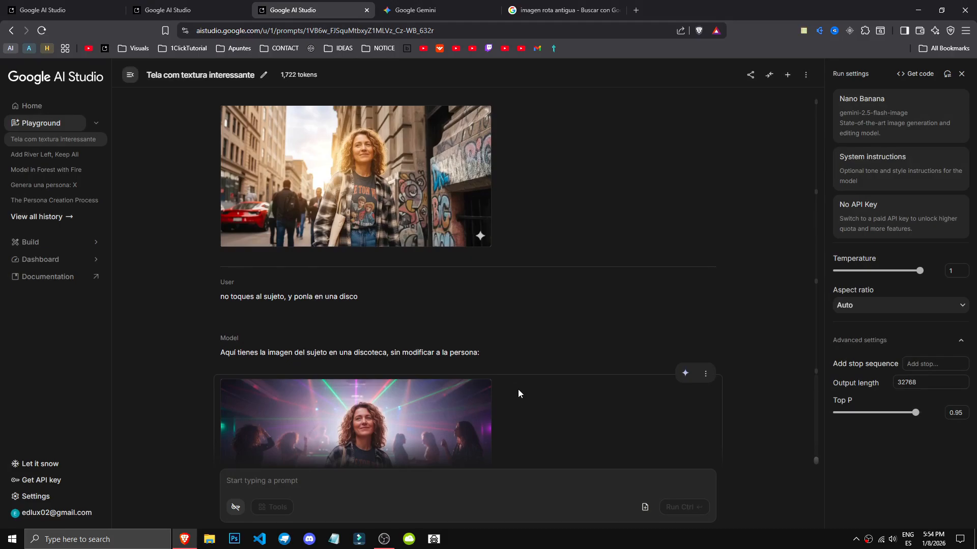
# Rewrite the disco prompt as "reemplaza el edificio de la izquierda, por un parque" and rerun it.
pyautogui.scroll(1, 636, 295)
pyautogui.click(665, 316)
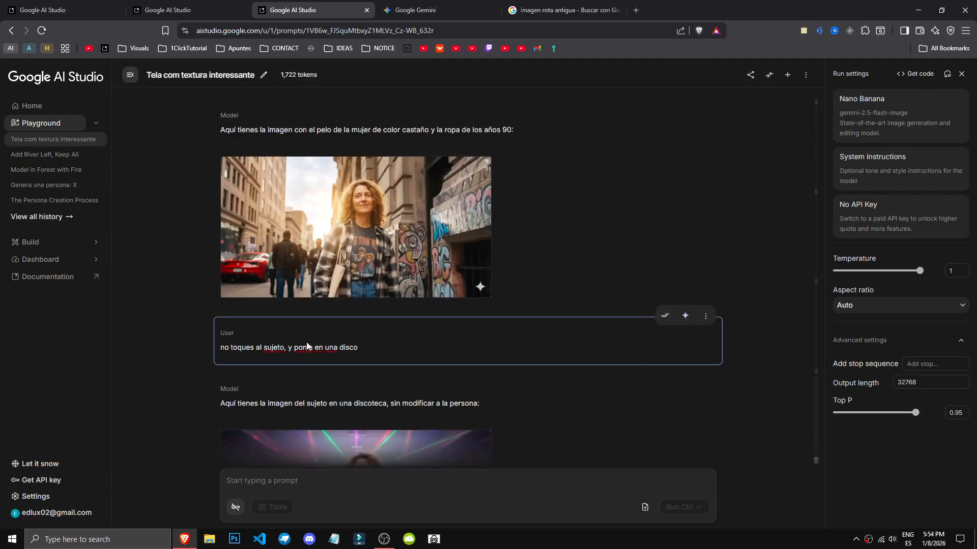
pyautogui.moveTo(359, 348); pyautogui.dragTo(220, 347)
pyautogui.write('reemplaza el cielo')
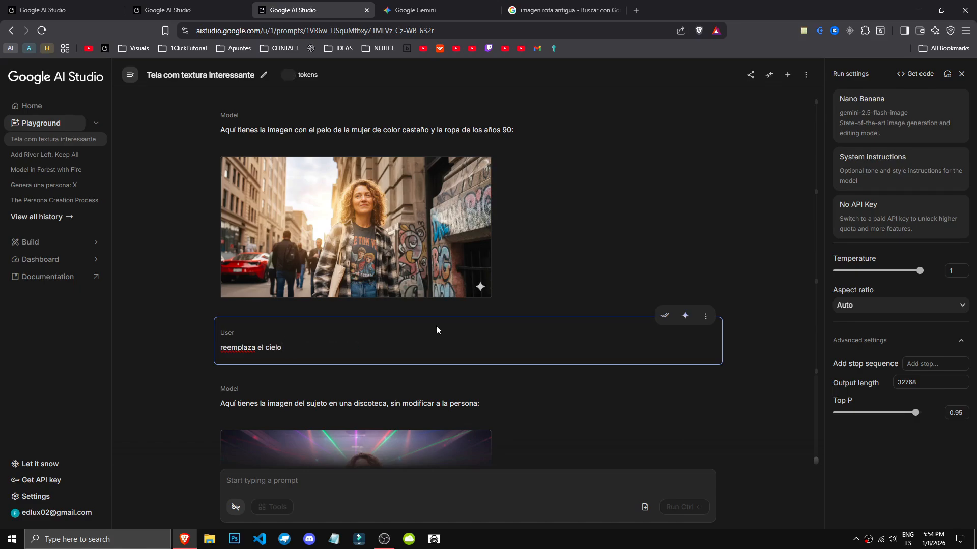
pyautogui.hotkey('ctrl', 'BackSpace')
pyautogui.write('edificio de la izquierda, por un parque')
pyautogui.click(685, 316)
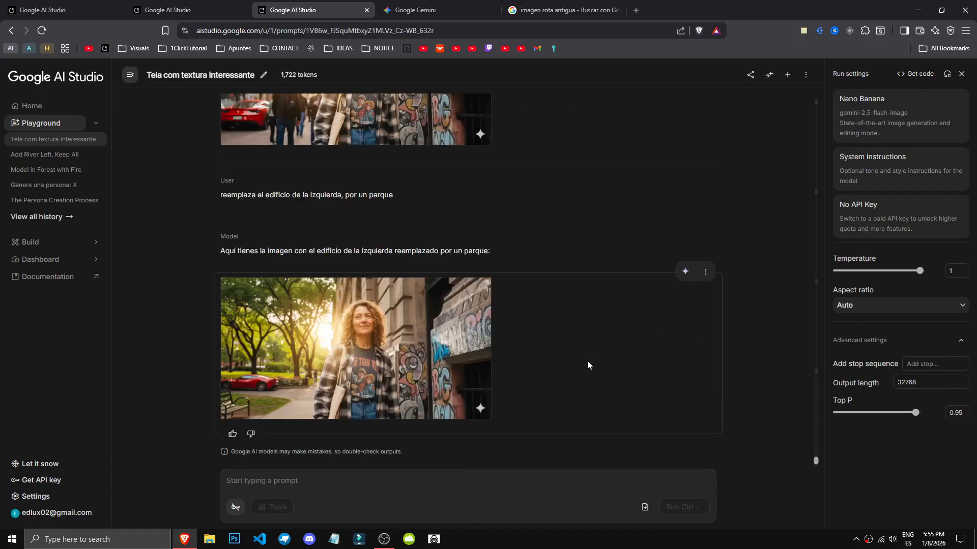
# Compare the park version of the portrait with the previous street version by enlarging each, checking the replaced background.
pyautogui.click(333, 345)
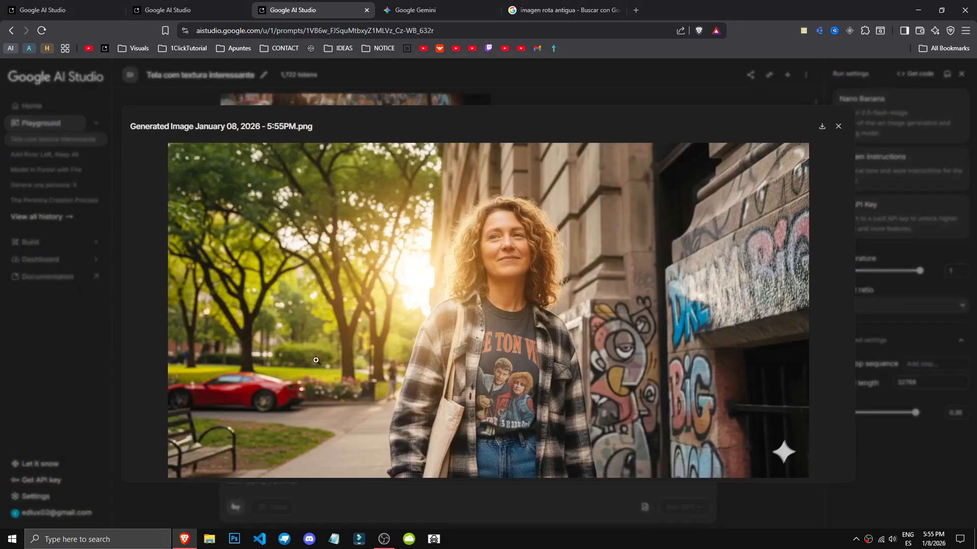
pyautogui.click(132, 394)
pyautogui.scroll(3, 426, 389)
pyautogui.scroll(-3, 427, 389)
pyautogui.scroll(3, 478, 374)
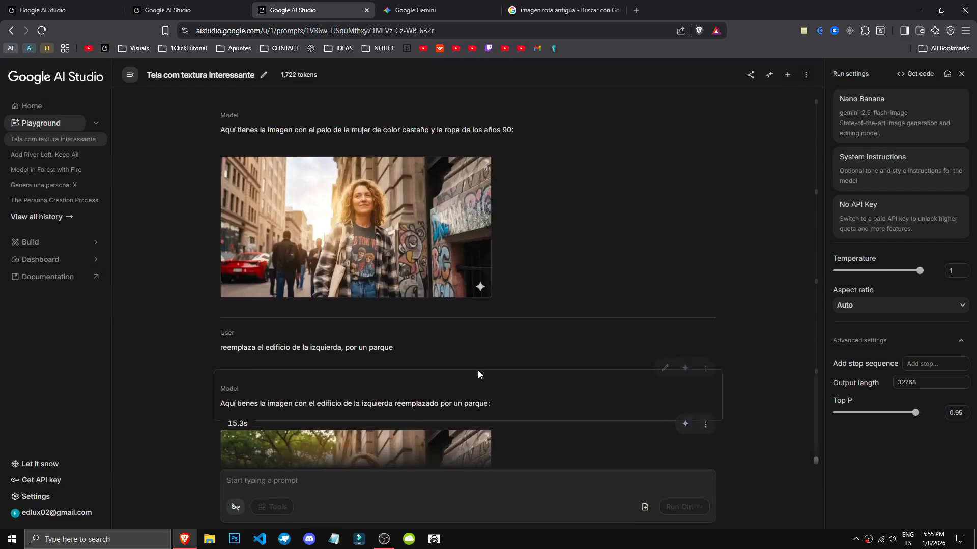
pyautogui.click(352, 253)
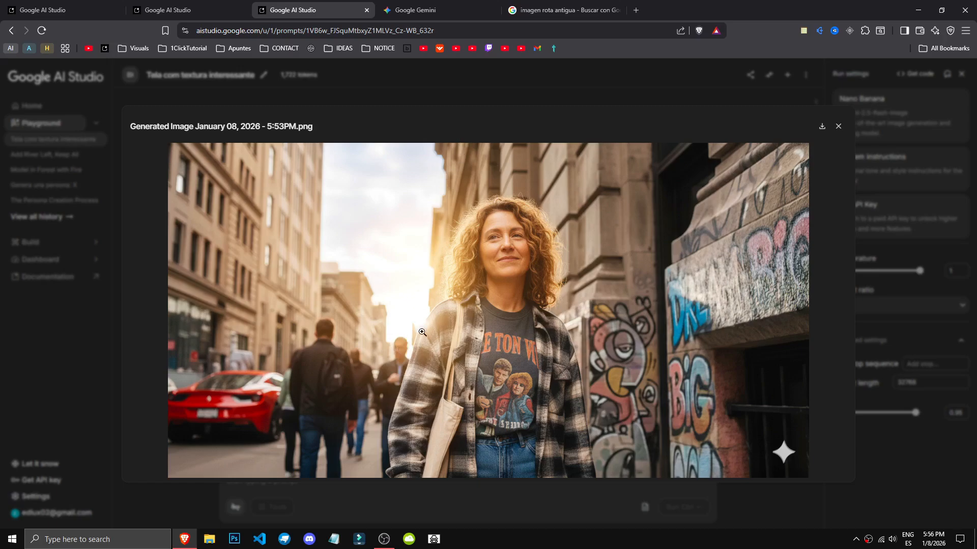
pyautogui.click(380, 496)
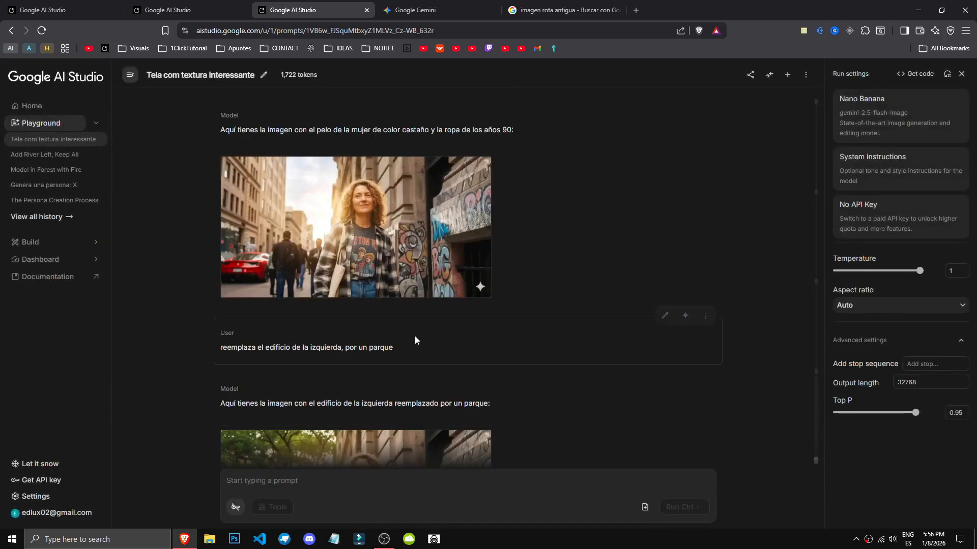
pyautogui.scroll(-3, 419, 340)
pyautogui.click(419, 339)
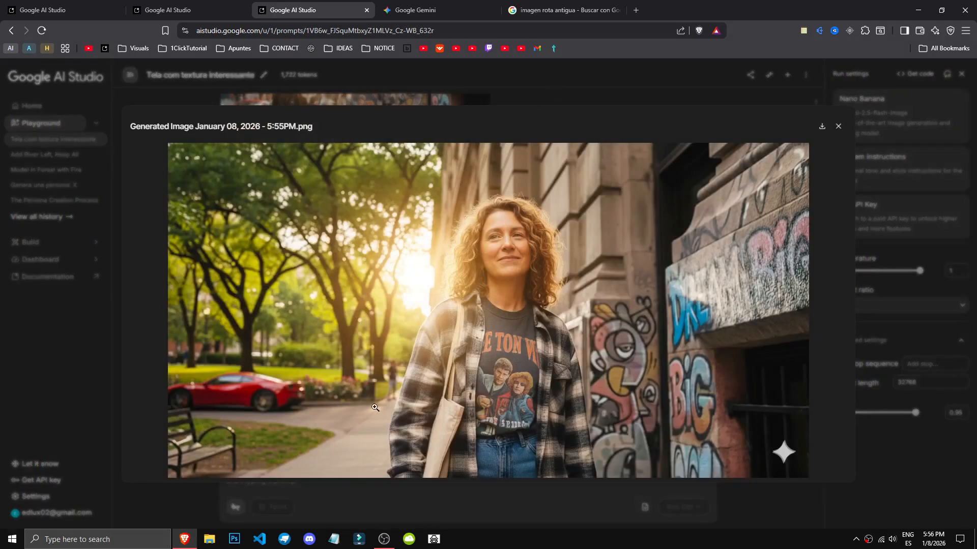
pyautogui.click(436, 523)
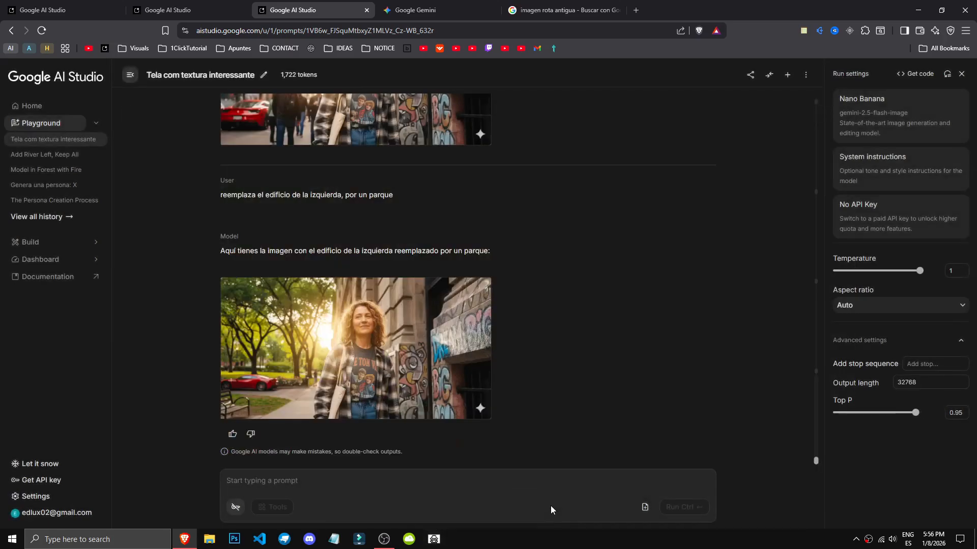
pyautogui.click(427, 339)
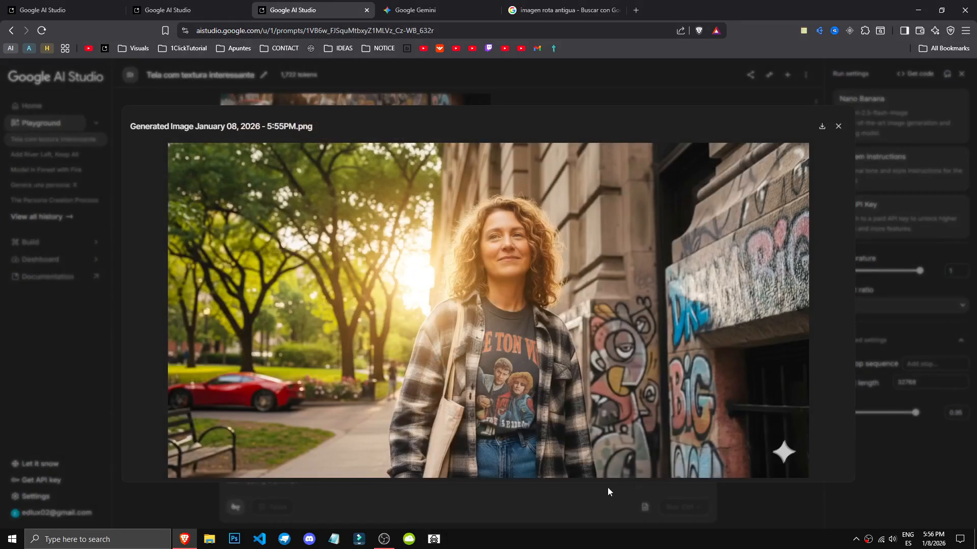
pyautogui.click(582, 499)
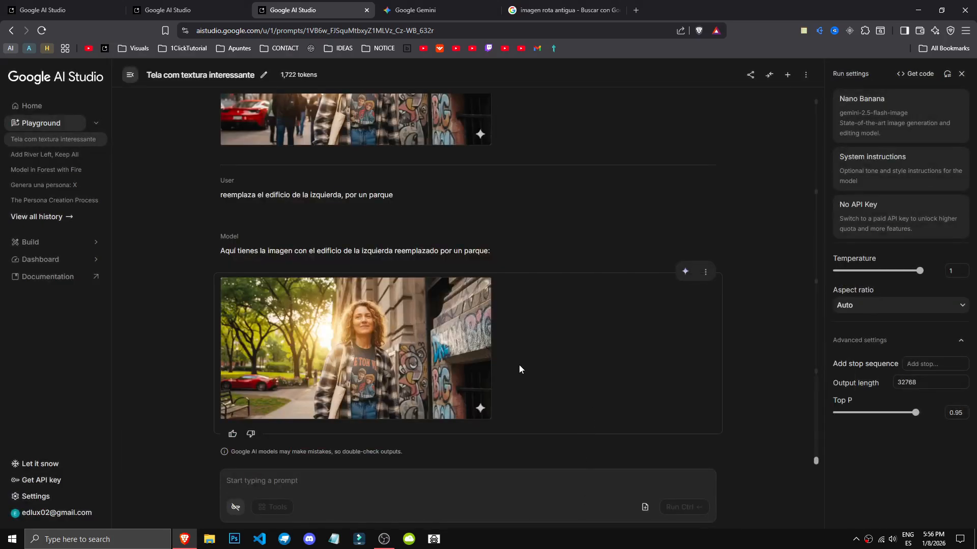
# Return to the soldier photo conversation and submit the prompt "restaura la imagen, coloreandola".
pyautogui.click(179, 5)
pyautogui.click(380, 492)
pyautogui.write('restaura la ')
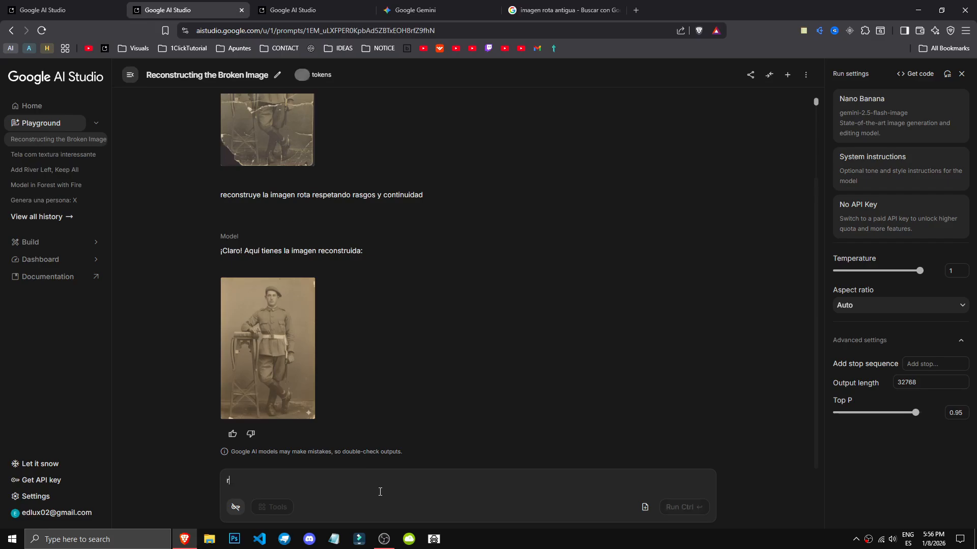
pyautogui.write('imagen, reparando')
pyautogui.press('BackSpace')
pyautogui.press('BackSpace')
pyautogui.press('BackSpace')
pyautogui.press('BackSpace')
pyautogui.press('BackSpace')
pyautogui.press('BackSpace')
pyautogui.press('BackSpace')
pyautogui.press('BackSpace')
pyautogui.press('BackSpace')
pyautogui.write('colo')
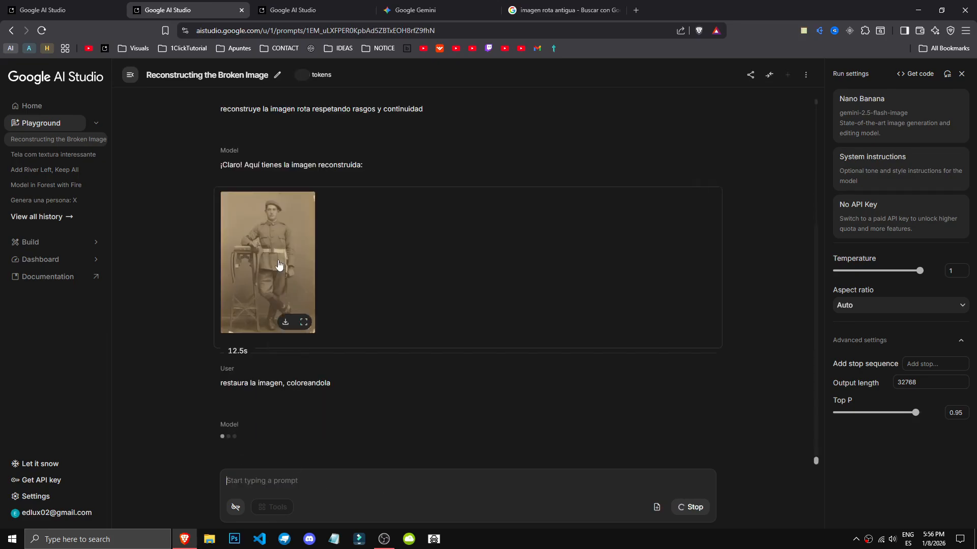
# Enlarge the reconstructed sepia soldier photo and zoom in to examine the face and uniform.
pyautogui.click(274, 224)
pyautogui.click(522, 195)
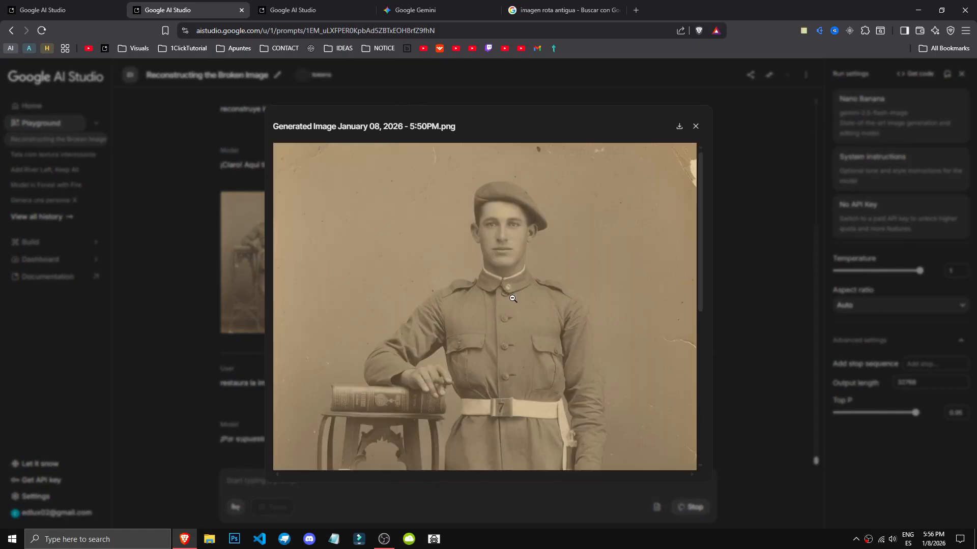
pyautogui.click(506, 225)
pyautogui.click(477, 338)
# Compare the colourised soldier photo with the sepia reconstruction by enlarging each in turn.
pyautogui.click(269, 414)
pyautogui.click(270, 414)
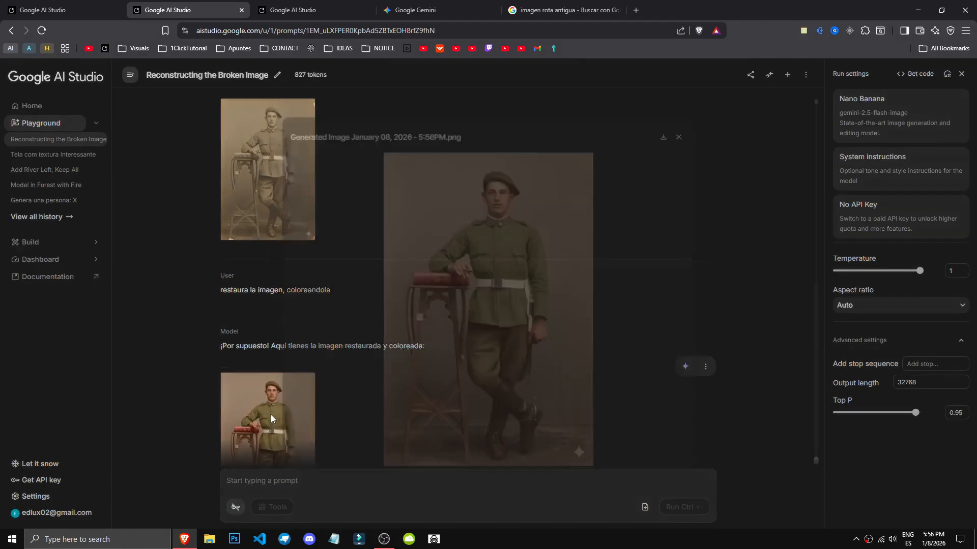
pyautogui.click(505, 200)
pyautogui.scroll(-3, 480, 338)
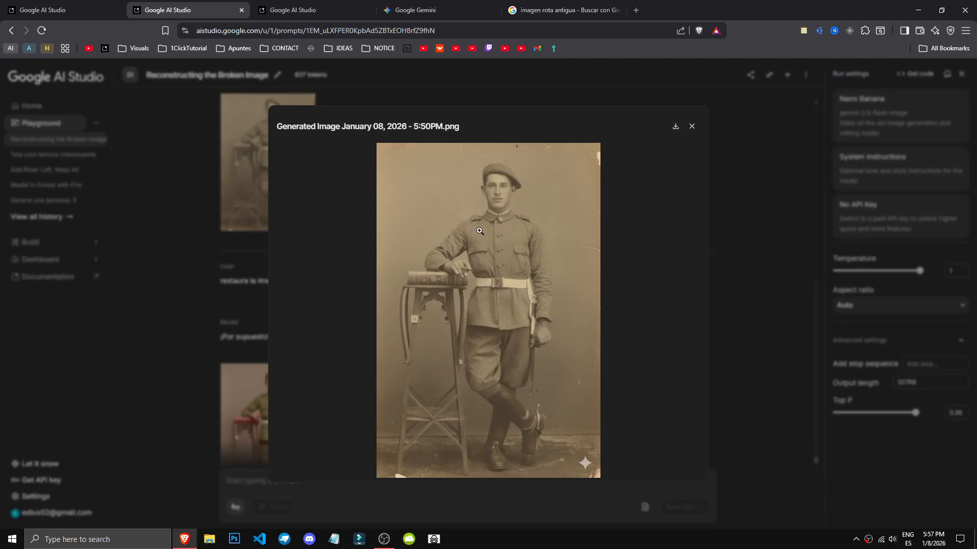
pyautogui.click(177, 312)
pyautogui.scroll(-1, 254, 356)
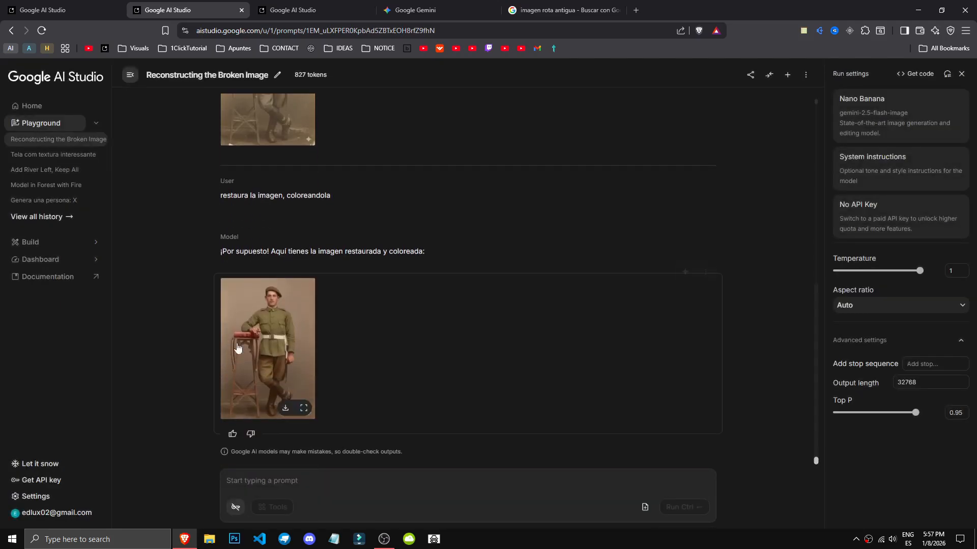
pyautogui.click(276, 386)
pyautogui.scroll(-1, 520, 350)
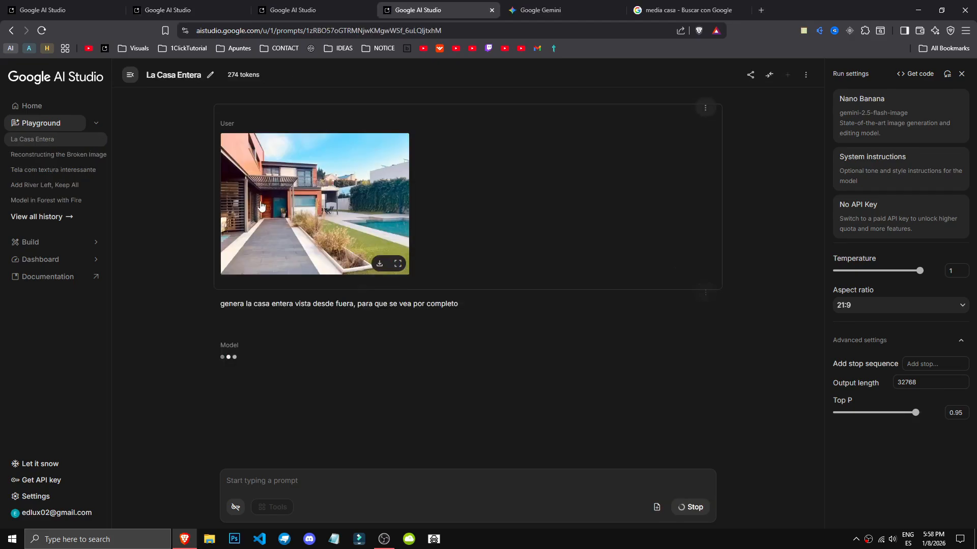
# Examine the attached house photo, the prompt "genera la casa entera vista desde fuera, para que se vea por completo" and its enlarged result.
pyautogui.click(373, 208)
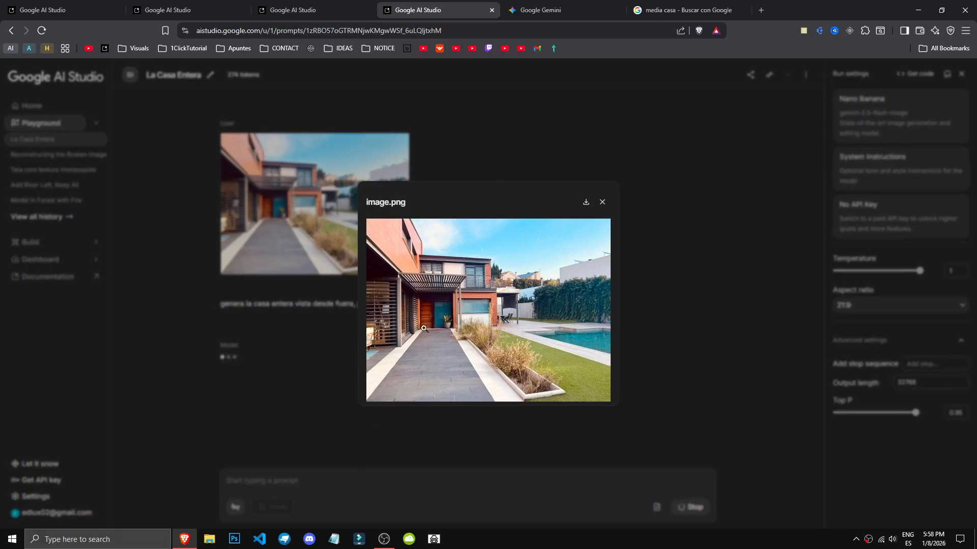
pyautogui.click(263, 379)
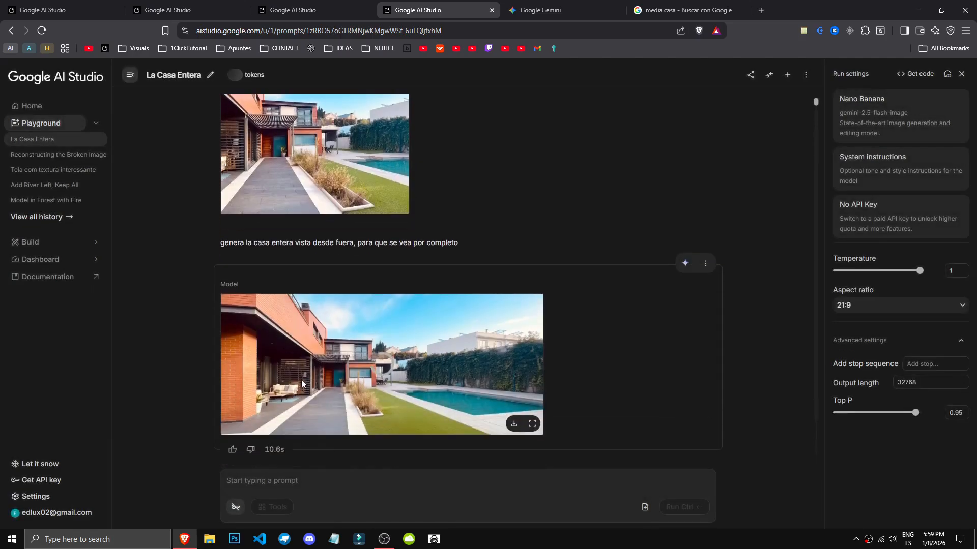
pyautogui.moveTo(220, 242); pyautogui.dragTo(462, 242)
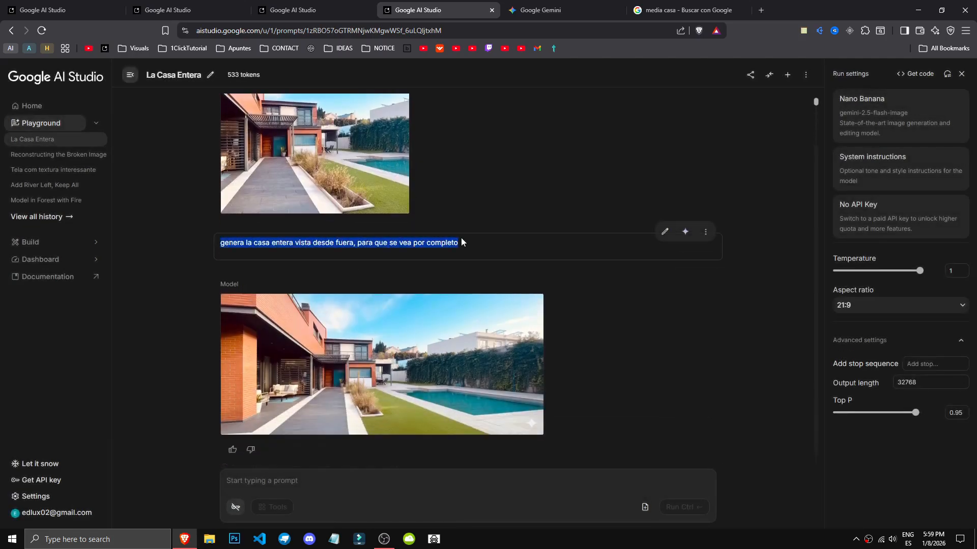
pyautogui.click(409, 366)
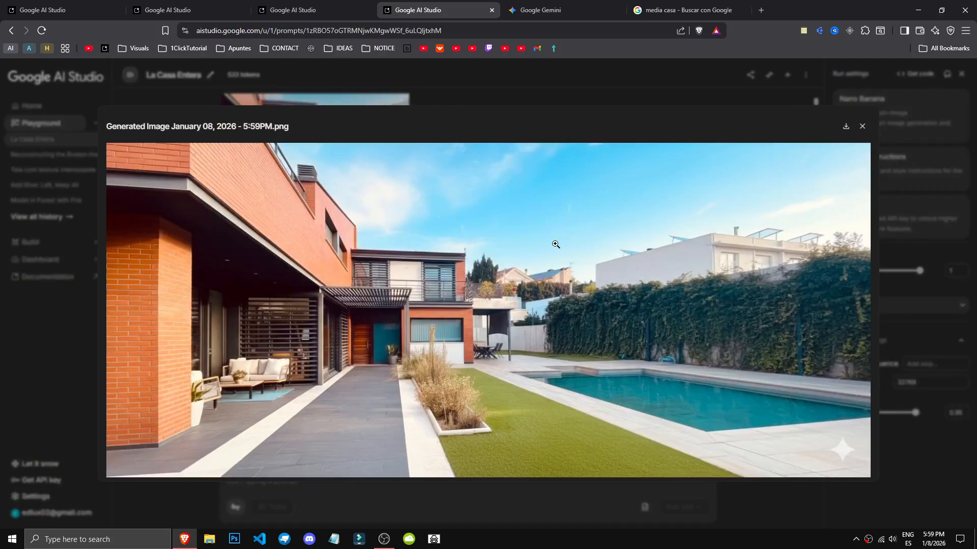
pyautogui.press('Escape')
# Submit the follow-up prompt "como si estuviera desde la calle, y la vieras desde fuera" for the house.
pyautogui.moveTo(221, 385); pyautogui.dragTo(463, 383)
pyautogui.click(353, 387)
pyautogui.click(462, 383)
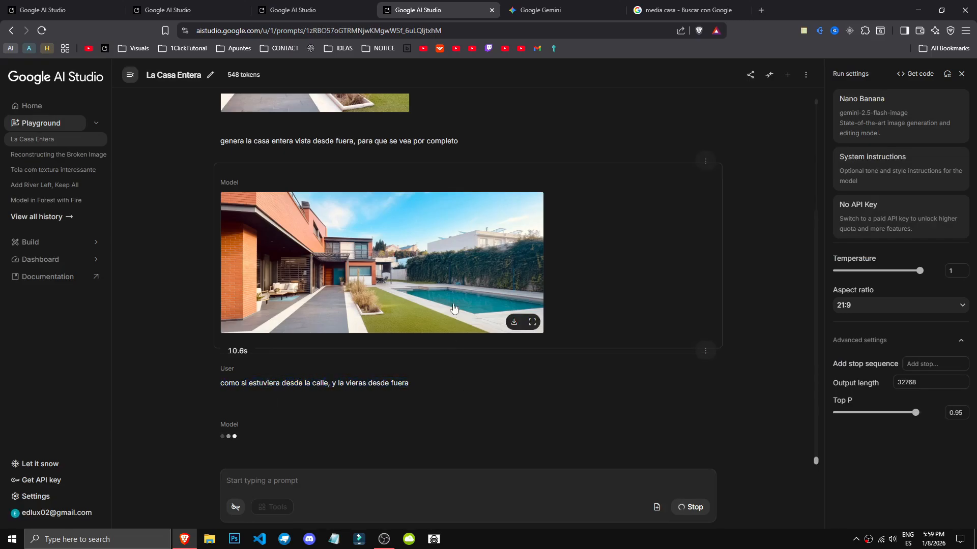
# Compare the attached house photo with the first widened house image by previewing each, ending at the street-view result.
pyautogui.scroll(3, 357, 254)
pyautogui.click(358, 254)
pyautogui.click(731, 331)
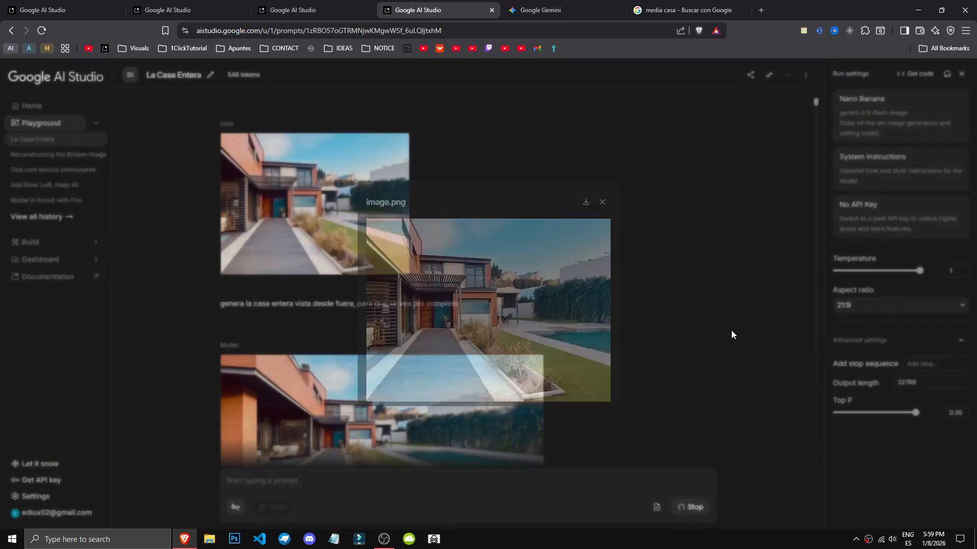
pyautogui.scroll(-3, 414, 307)
pyautogui.click(414, 308)
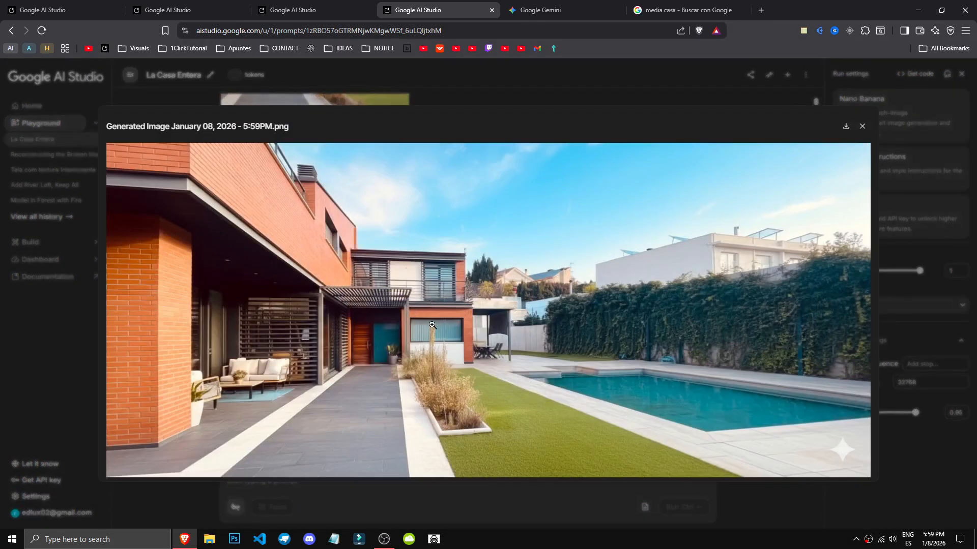
pyautogui.click(650, 508)
pyautogui.scroll(-3, 562, 434)
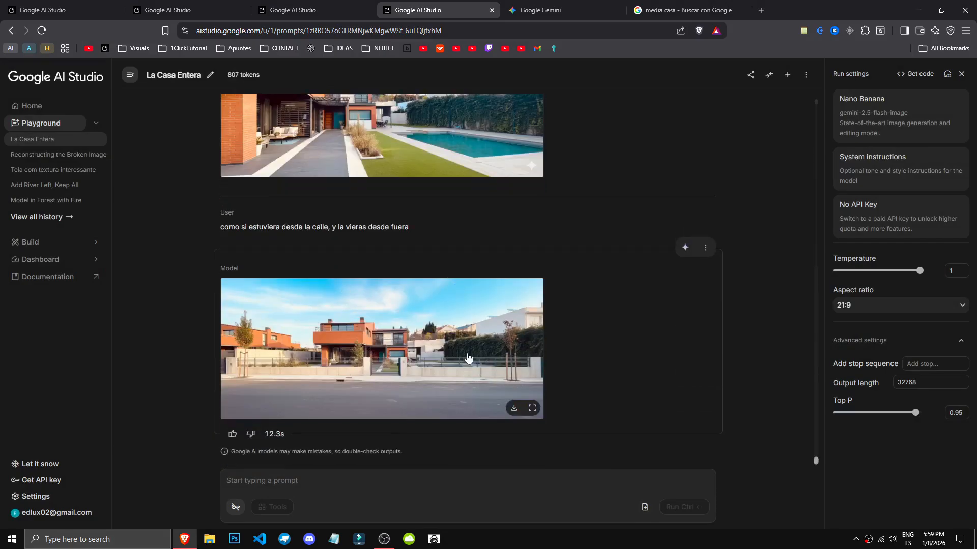
# Compare the attached house photo and the first widened image with the street-view result, enlarging the street view twice.
pyautogui.scroll(6, 461, 349)
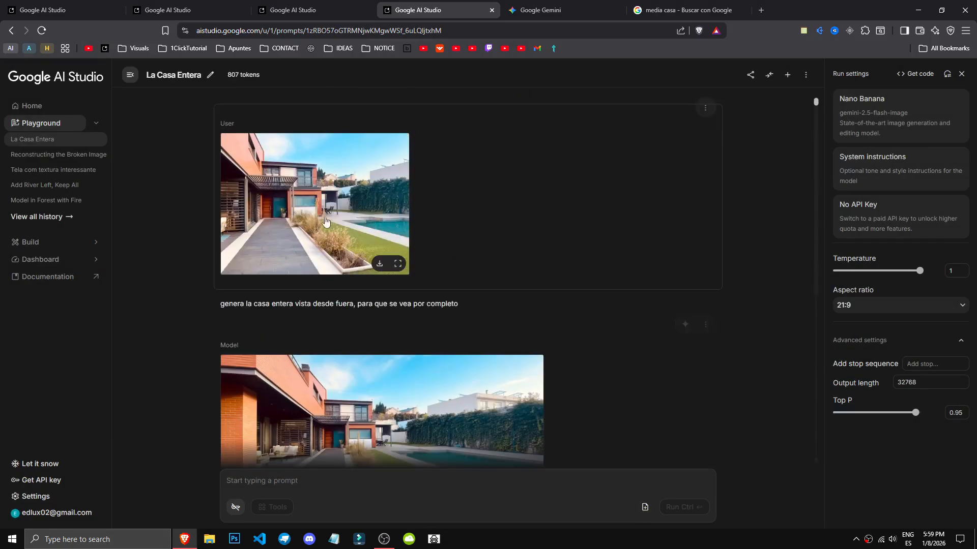
pyautogui.scroll(-6, 326, 222)
pyautogui.click(315, 326)
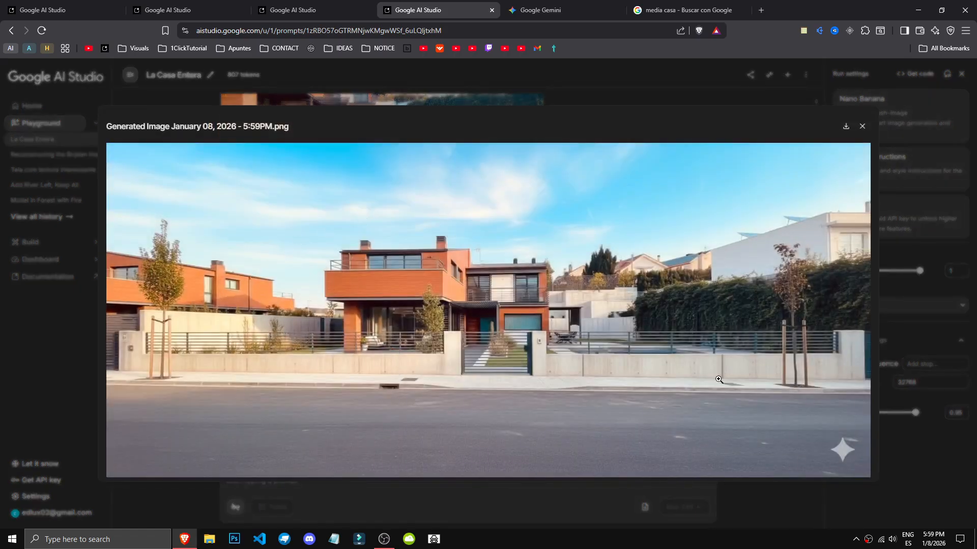
pyautogui.click(475, 417)
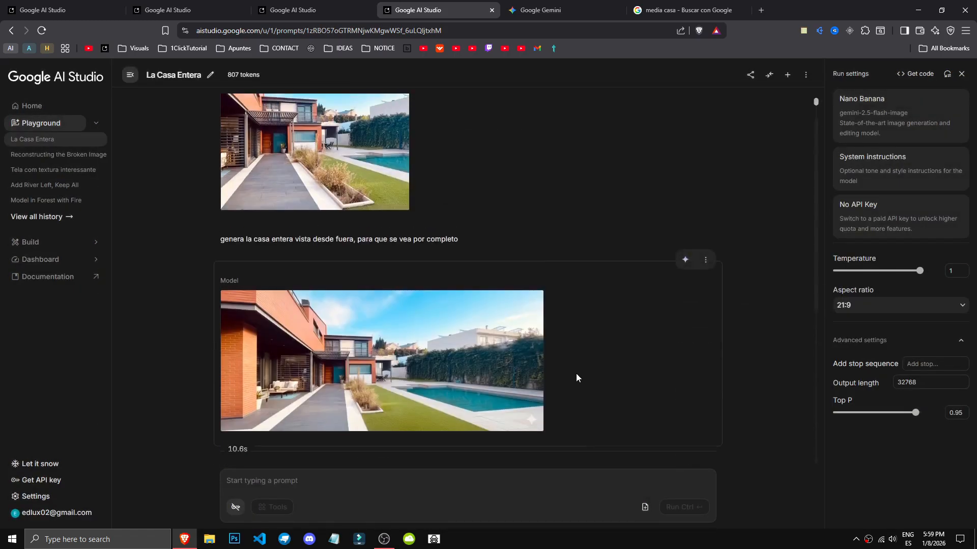
pyautogui.scroll(1, 576, 374)
pyautogui.scroll(-5, 573, 319)
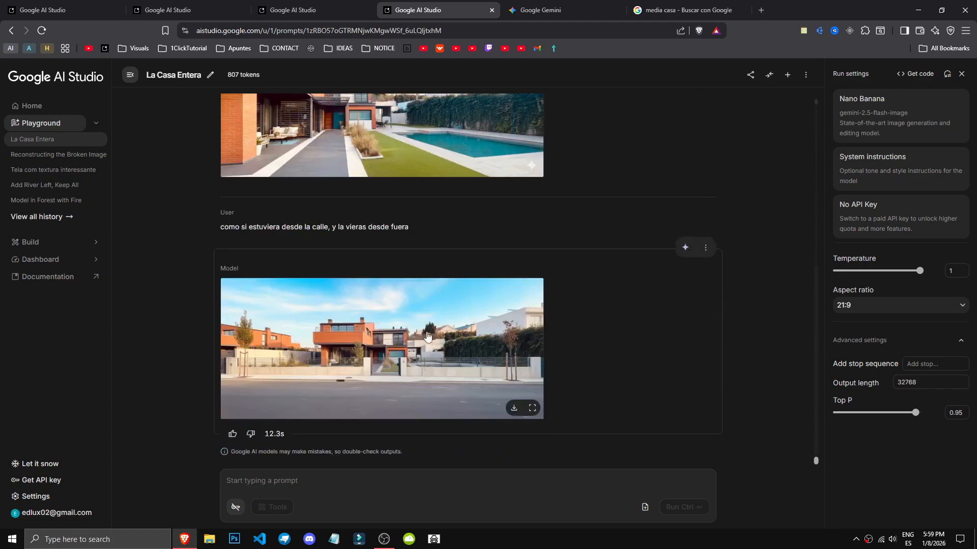
pyautogui.scroll(4, 338, 116)
pyautogui.scroll(-5, 487, 270)
pyautogui.scroll(6, 385, 332)
pyautogui.scroll(-5, 387, 328)
pyautogui.scroll(1, 390, 327)
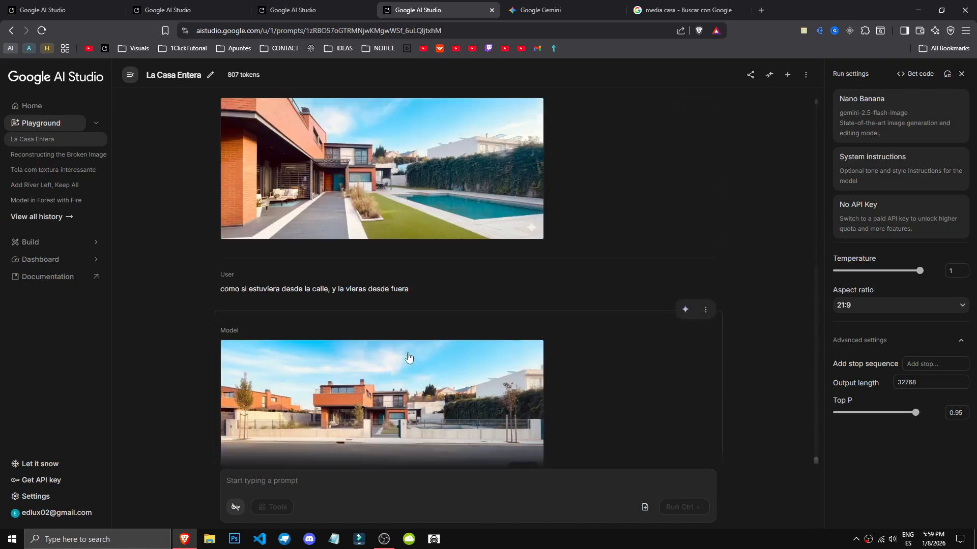
pyautogui.click(343, 395)
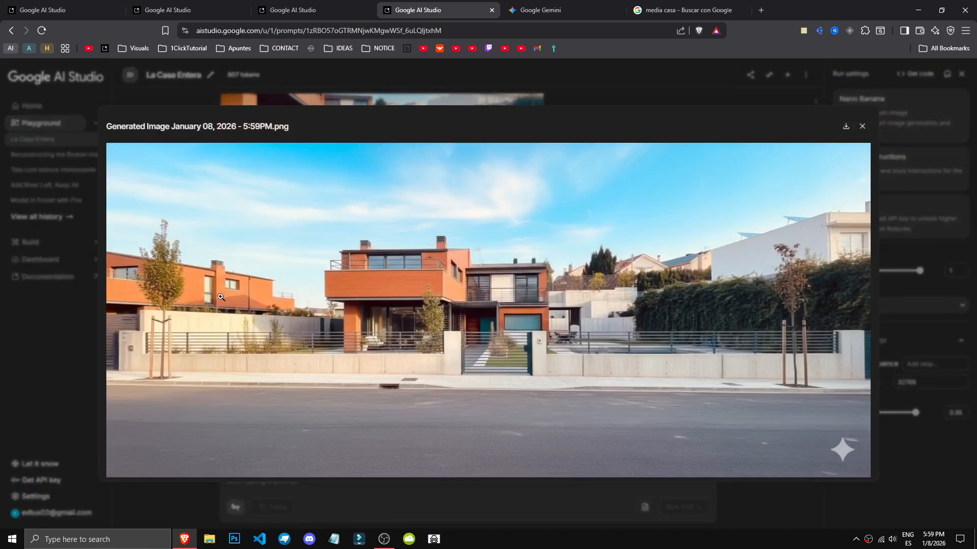
pyautogui.click(615, 502)
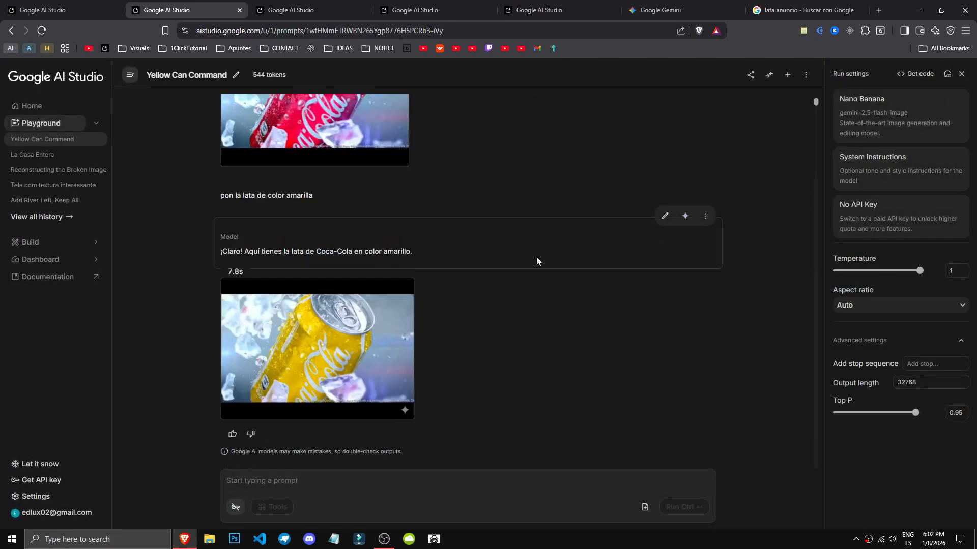
# Compare the attached red can photo with the yellow can generated by the prompt "pon la lata de color amarilla".
pyautogui.scroll(2, 533, 325)
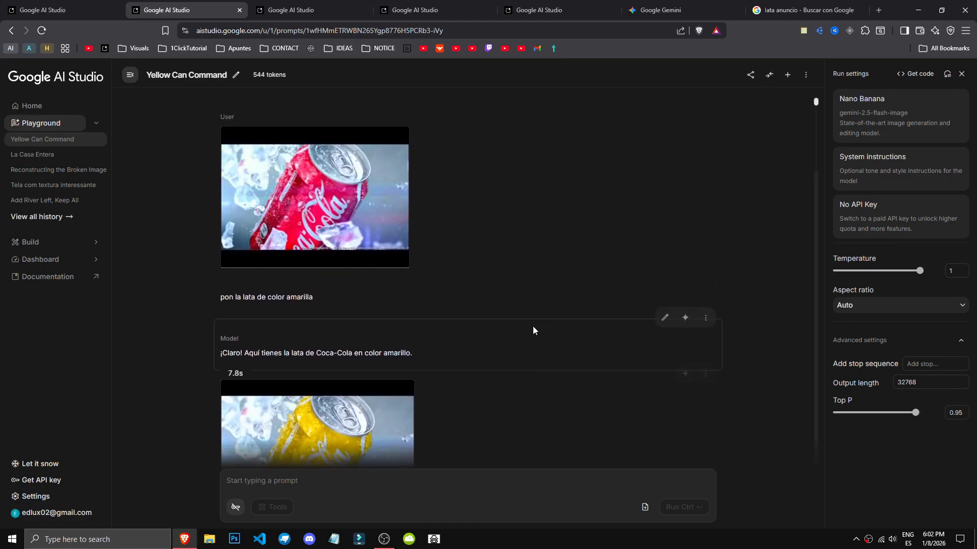
pyautogui.scroll(-2, 282, 337)
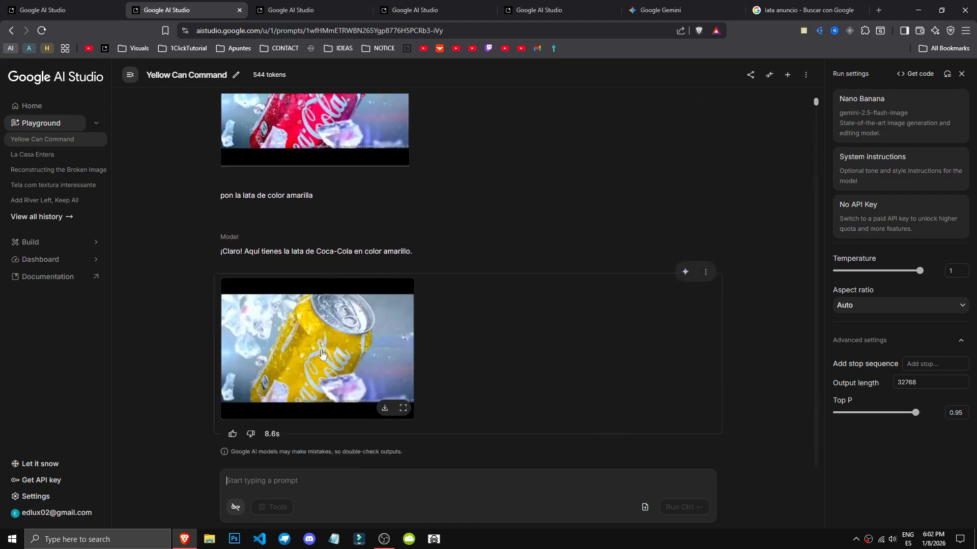
pyautogui.scroll(2, 448, 347)
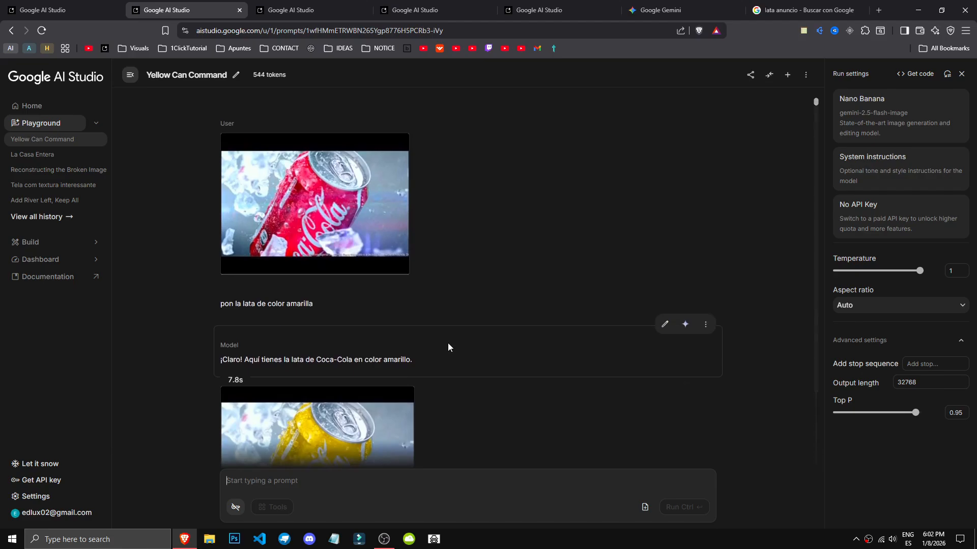
pyautogui.scroll(-2, 448, 347)
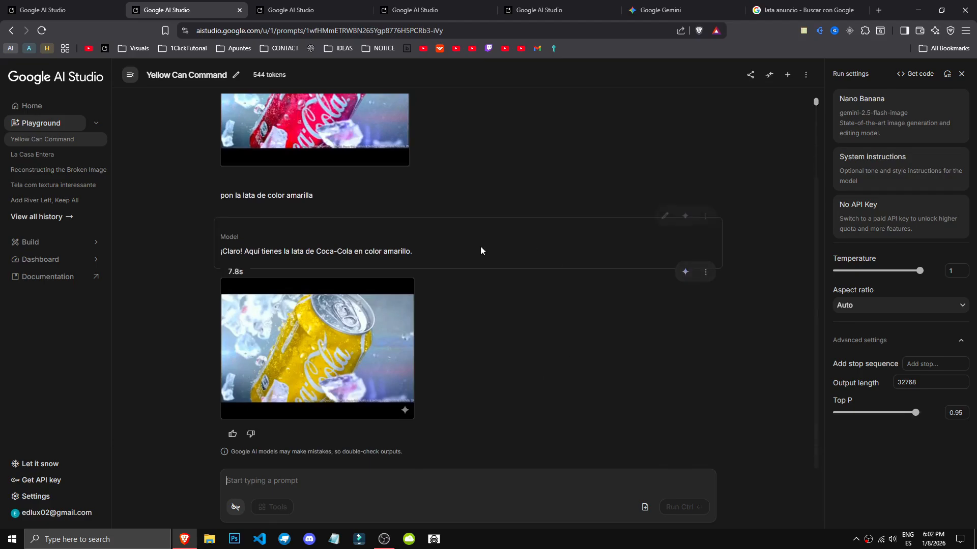
# Bring up the "Tela com textura interessante" conversation and enlarge its image of the woman beside the park.
pyautogui.click(282, 7)
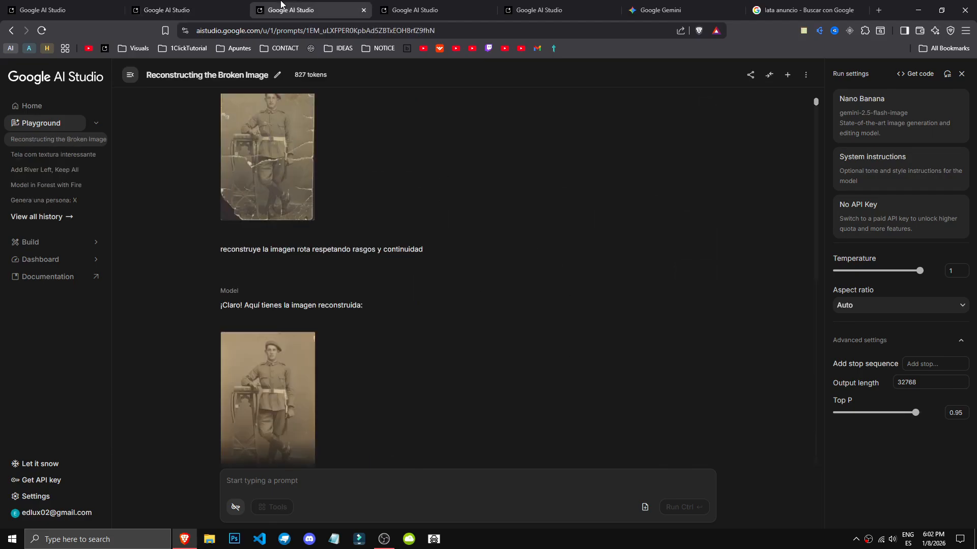
pyautogui.click(420, 5)
pyautogui.click(388, 301)
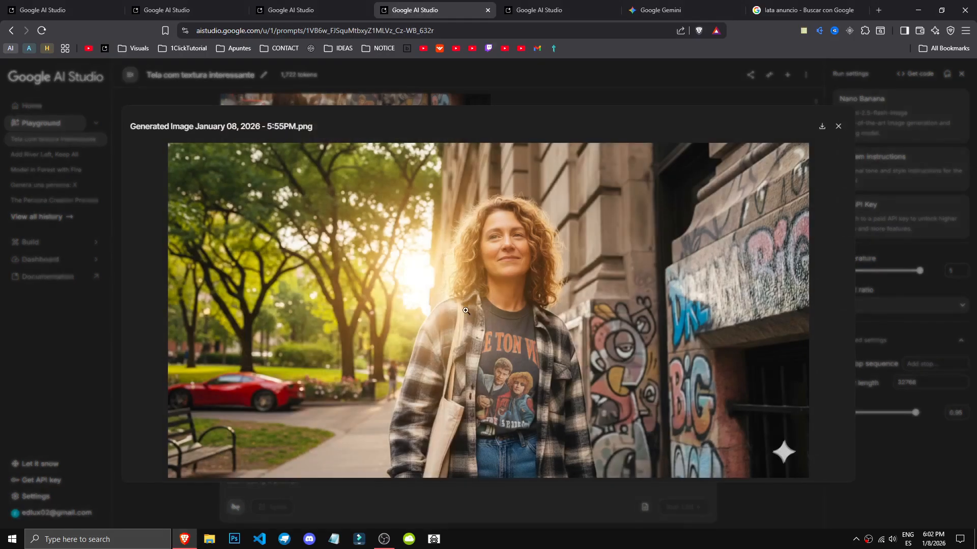
# Submit the prompt "intercambia el sujeto principal por este otro" with the yellow T-shirt portrait and set the aspect ratio to 16:9.
pyautogui.click(508, 509)
pyautogui.write('intercambia este sujeto por este otro')
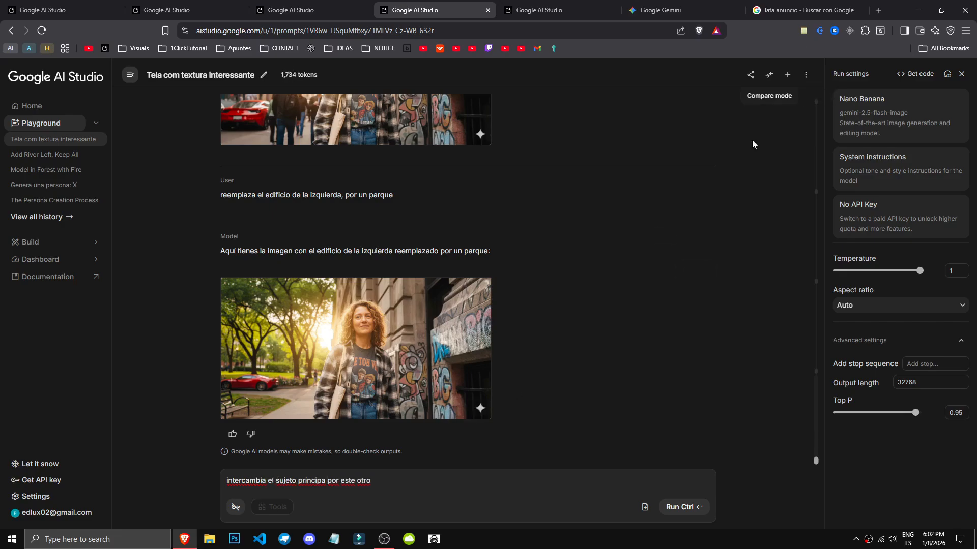
pyautogui.hotkey('ctrl', 'Return')
pyautogui.scroll(3, 760, 338)
pyautogui.click(865, 305)
pyautogui.scroll(-2, 869, 420)
pyautogui.click(868, 337)
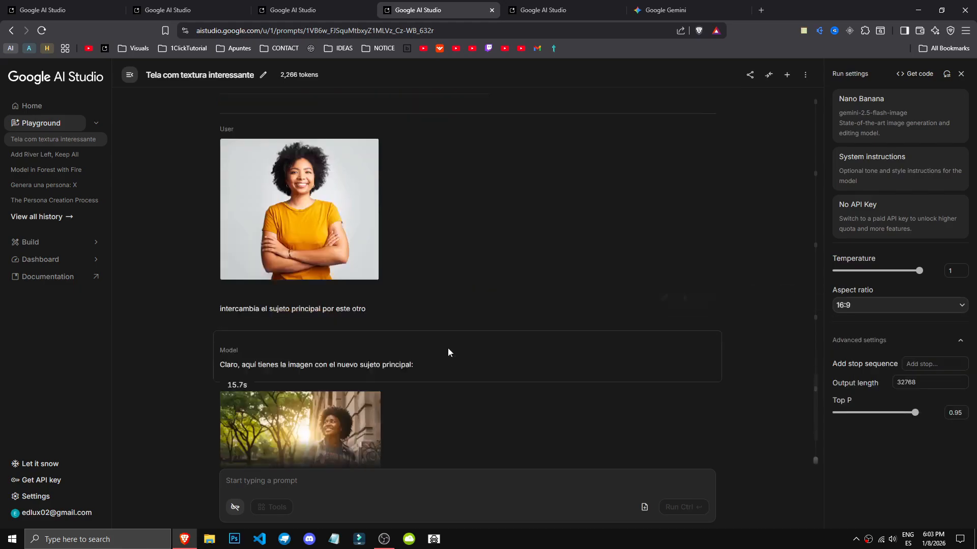
# Compare the swapped-subject image with the original park image and the attached portrait, enlarging the result and the portrait.
pyautogui.click(274, 330)
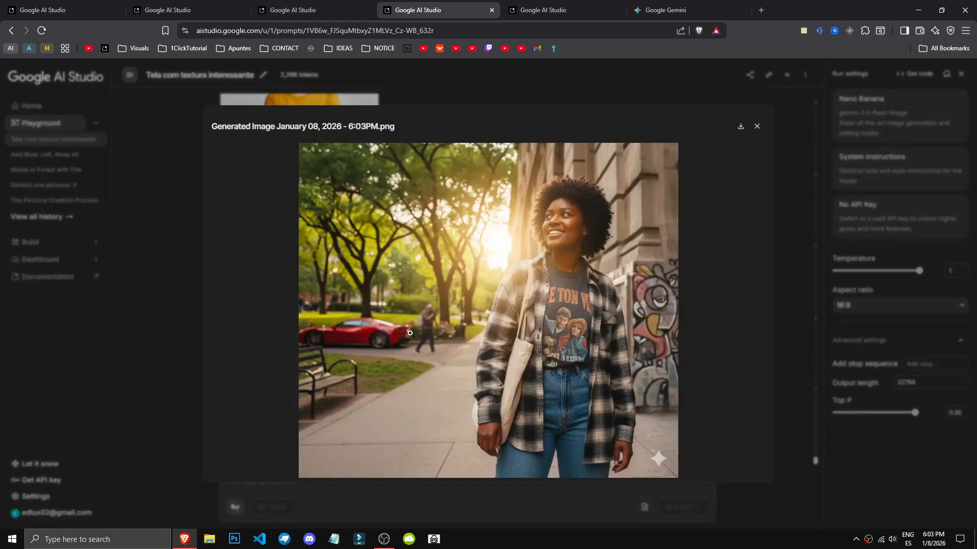
pyautogui.click(115, 321)
pyautogui.scroll(2, 294, 341)
pyautogui.scroll(4, 294, 341)
pyautogui.scroll(-5, 385, 279)
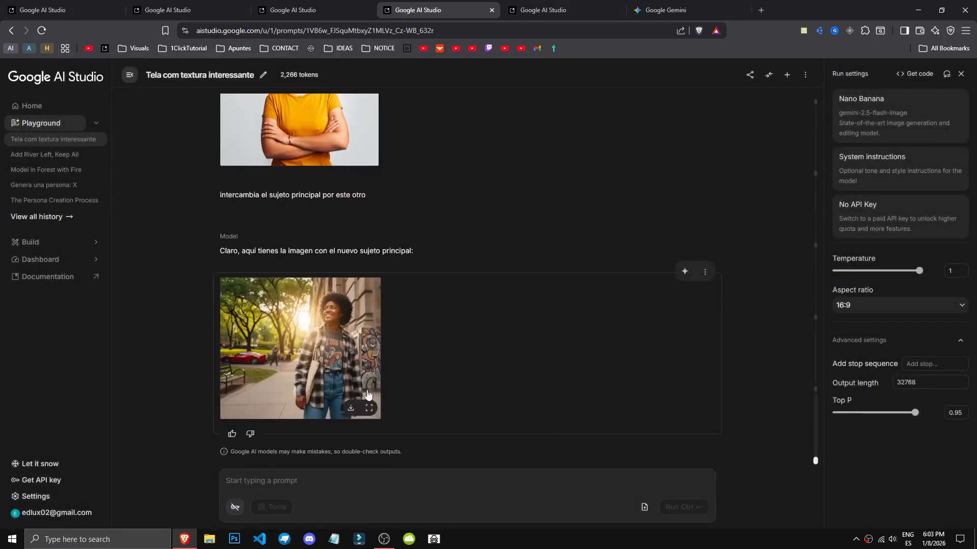
pyautogui.scroll(3, 314, 240)
pyautogui.click(313, 240)
pyautogui.click(179, 332)
pyautogui.scroll(-2, 179, 332)
pyautogui.click(246, 370)
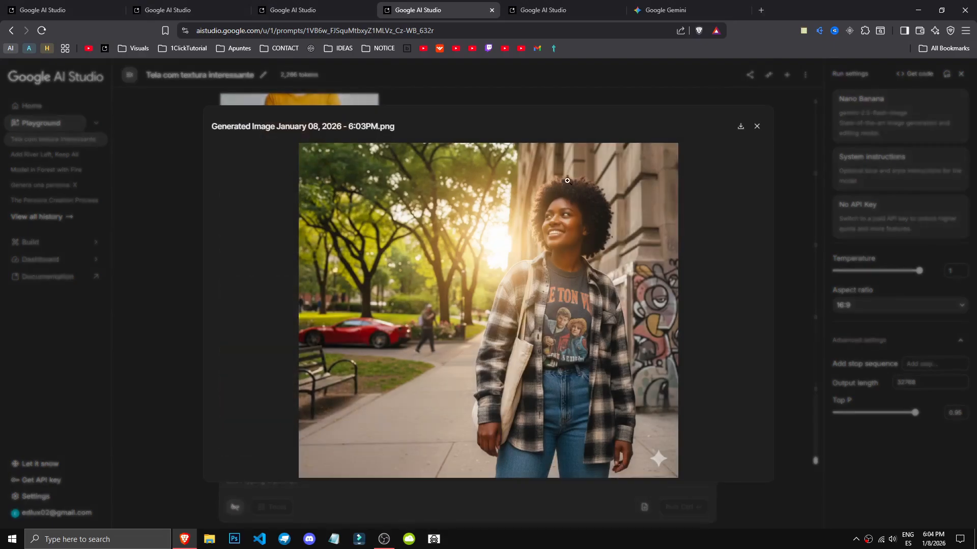
pyautogui.click(122, 382)
pyautogui.scroll(2, 405, 364)
# Rerun the subject-swap prompt twice, inspecting the first regenerated image in between.
pyautogui.click(704, 151)
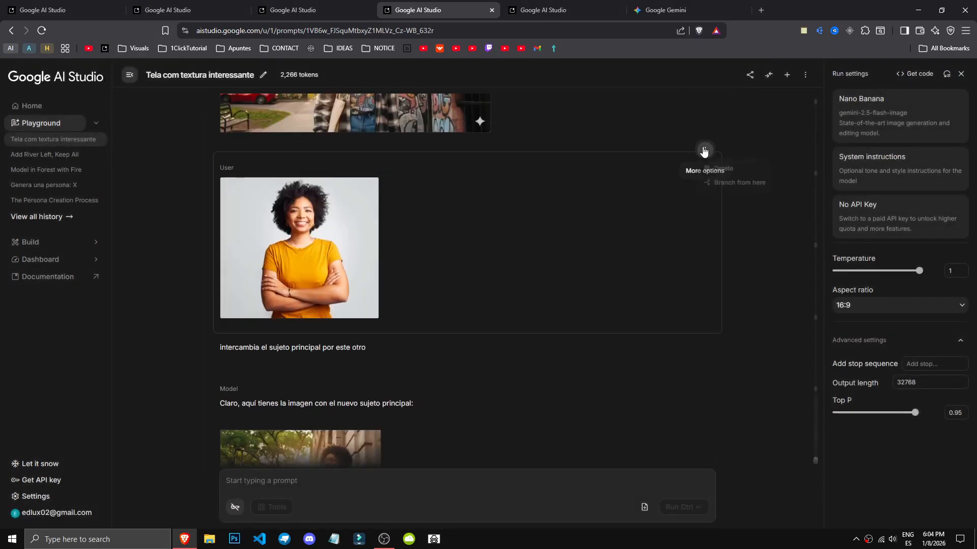
pyautogui.click(576, 252)
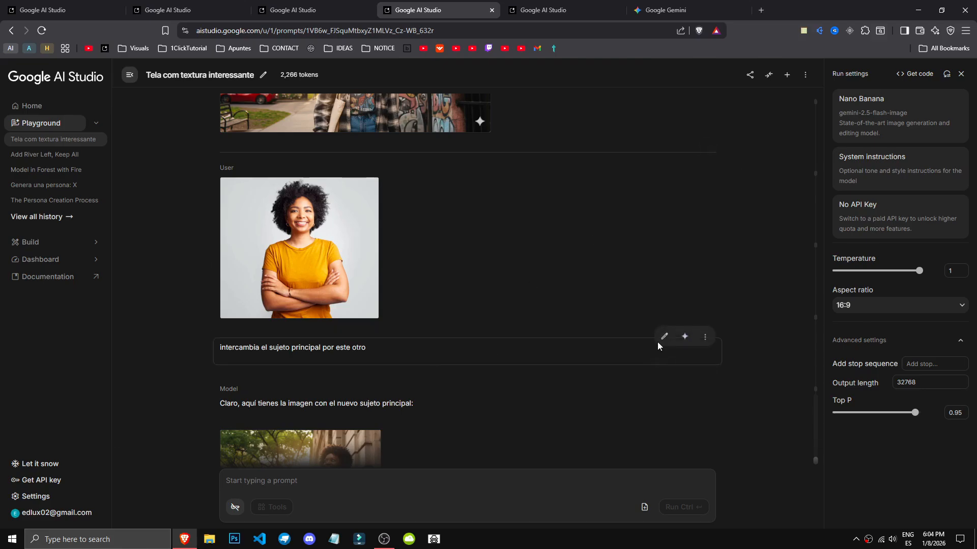
pyautogui.click(685, 336)
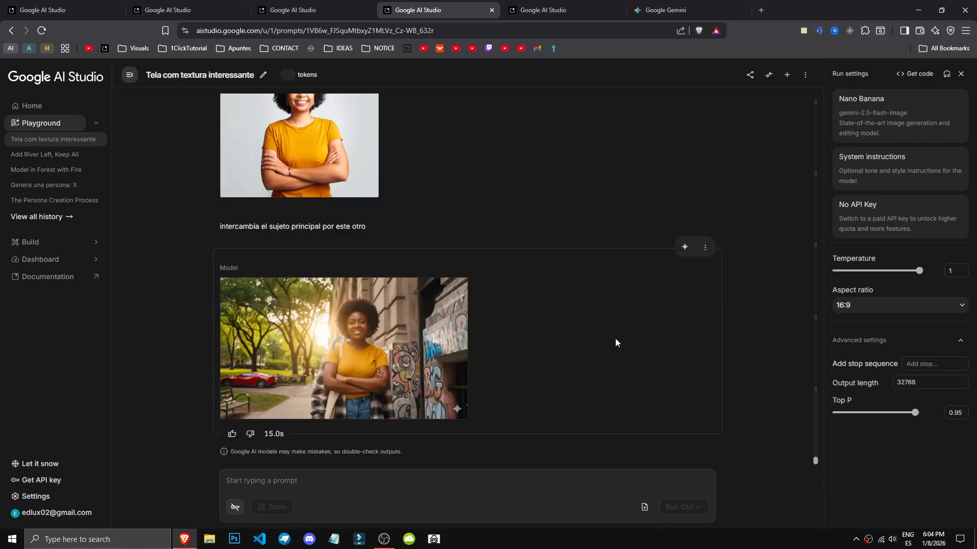
pyautogui.click(444, 350)
pyautogui.click(539, 506)
pyautogui.click(684, 247)
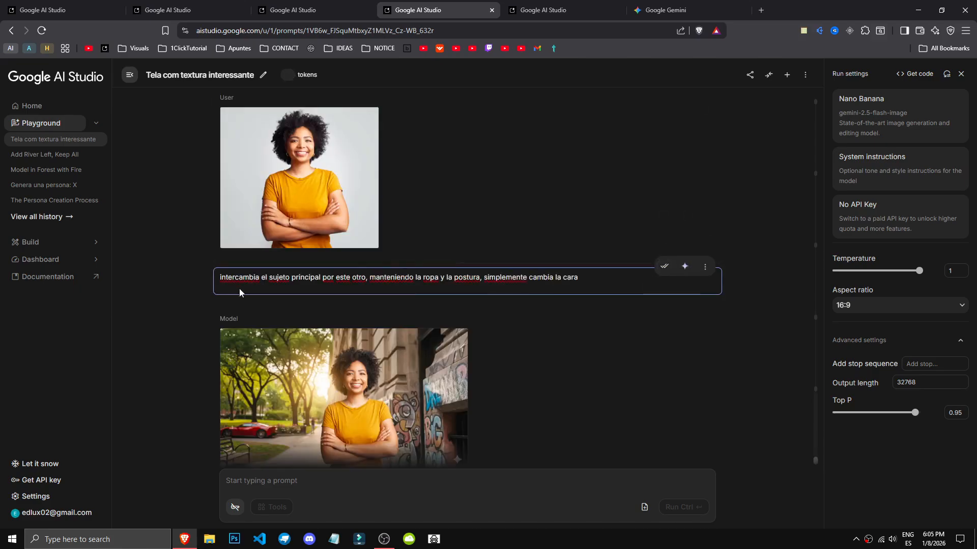
# Extend the subject-swap prompt with "manteniendo la ropa y la postura, simplemente cambia la cara" and rerun it.
pyautogui.scroll(4, 415, 297)
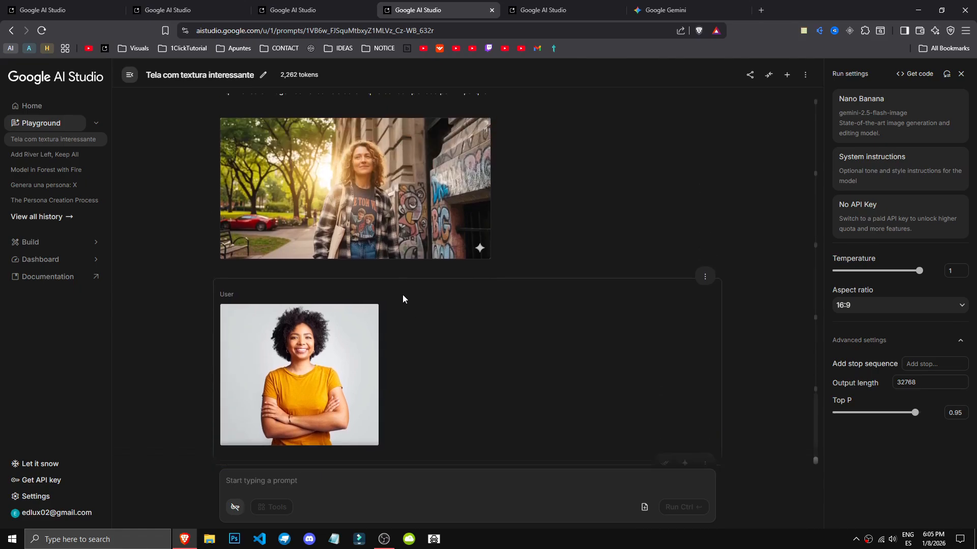
pyautogui.scroll(-3, 433, 306)
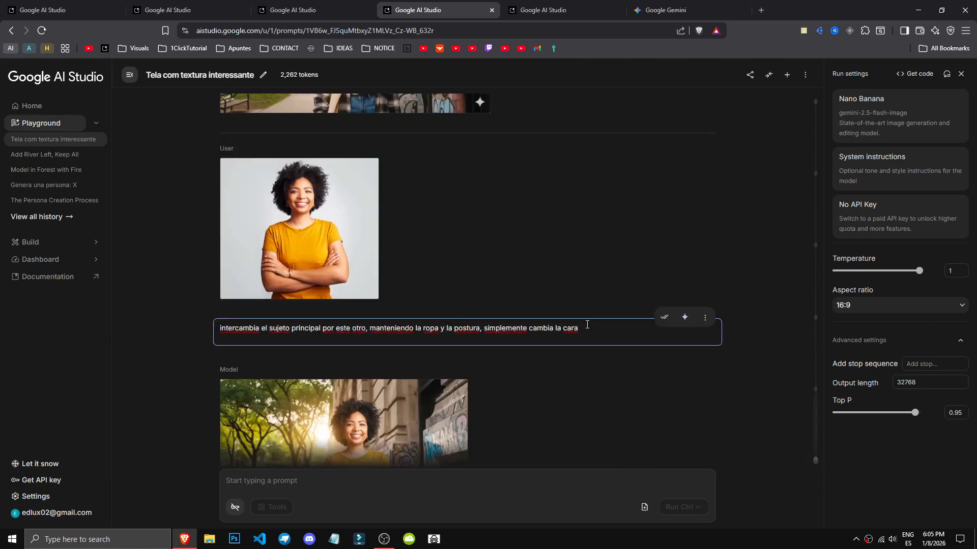
pyautogui.click(665, 318)
pyautogui.click(685, 317)
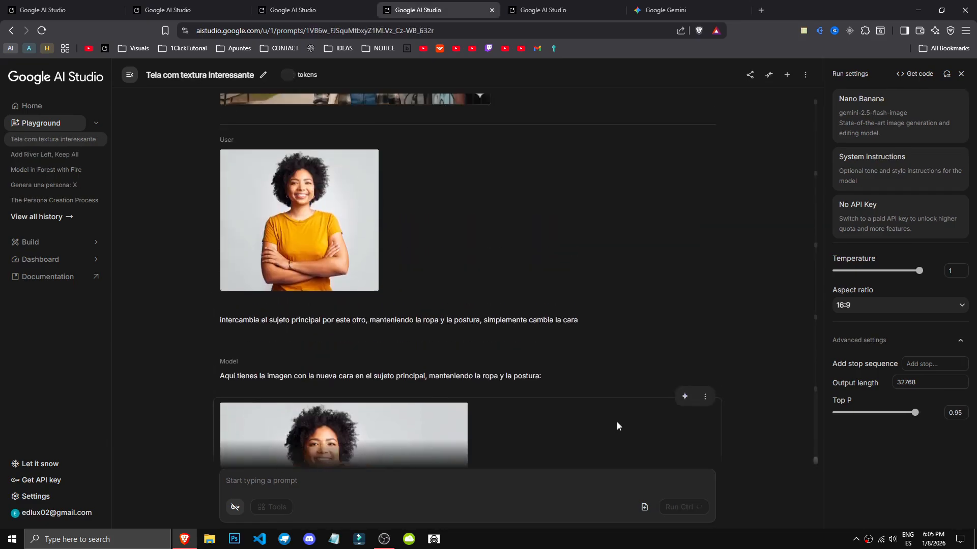
# Compare the regenerated face-swap result with the earlier park image of the curly-haired woman.
pyautogui.scroll(3, 617, 421)
pyautogui.scroll(-3, 628, 394)
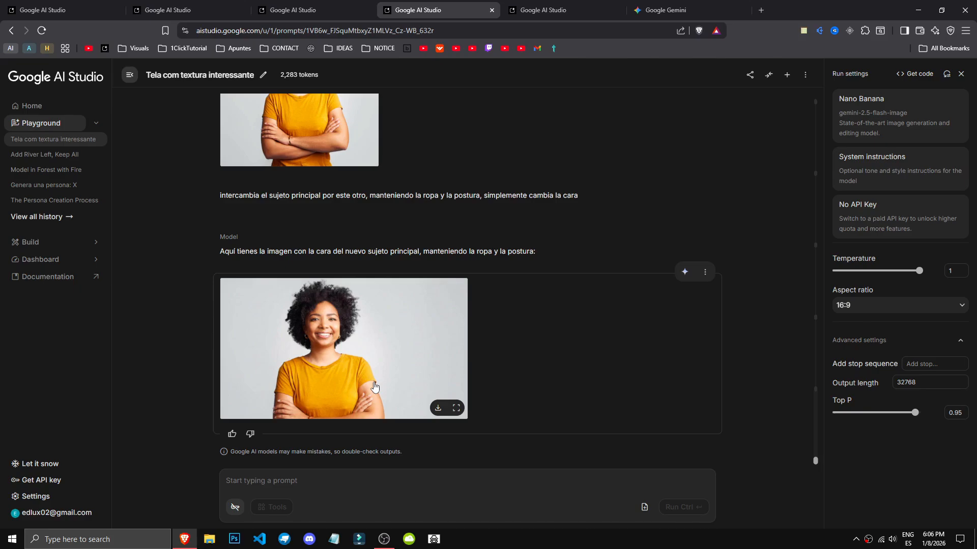
pyautogui.scroll(6, 375, 379)
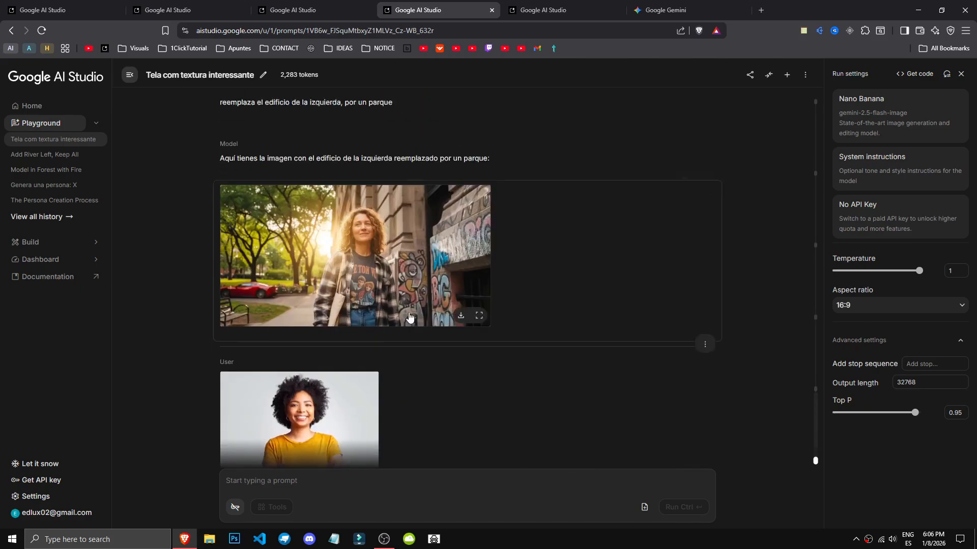
pyautogui.scroll(2, 410, 317)
pyautogui.scroll(-5, 460, 374)
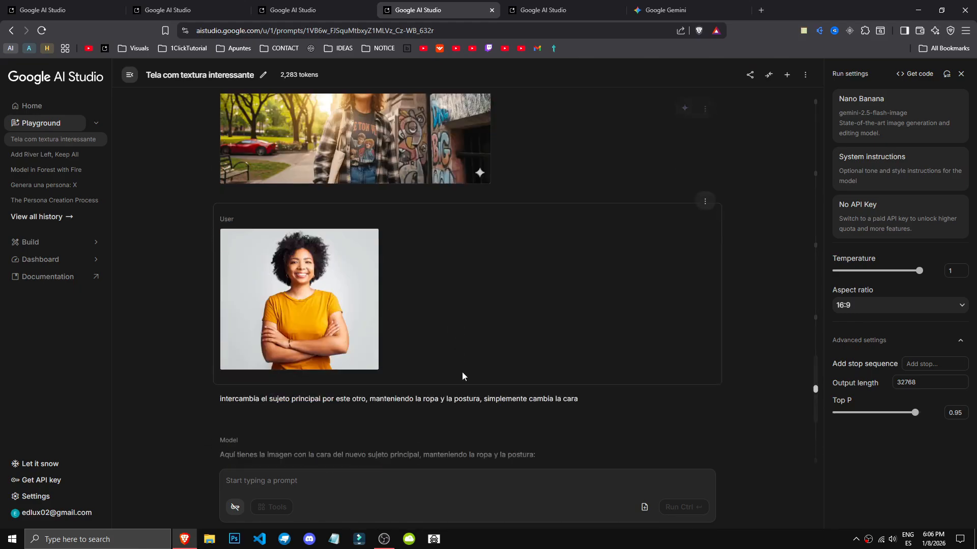
# Delete the portrait attachment from the face-swap request.
pyautogui.click(705, 202)
pyautogui.click(722, 220)
# Replace the message's prompt with "dame una lista de verificación con todos los elementos de la imagen para que en un futuro no sean eliminados" and rerun it.
pyautogui.click(665, 202)
pyautogui.moveTo(605, 233)
pyautogui.mouseDown()
pyautogui.moveTo(193, 231)
pyautogui.moveTo(612, 243)
pyautogui.mouseUp()
pyautogui.write('dame una lista de verificación con todos los elementos de la imagen para que en un futuro no sean eliminados')
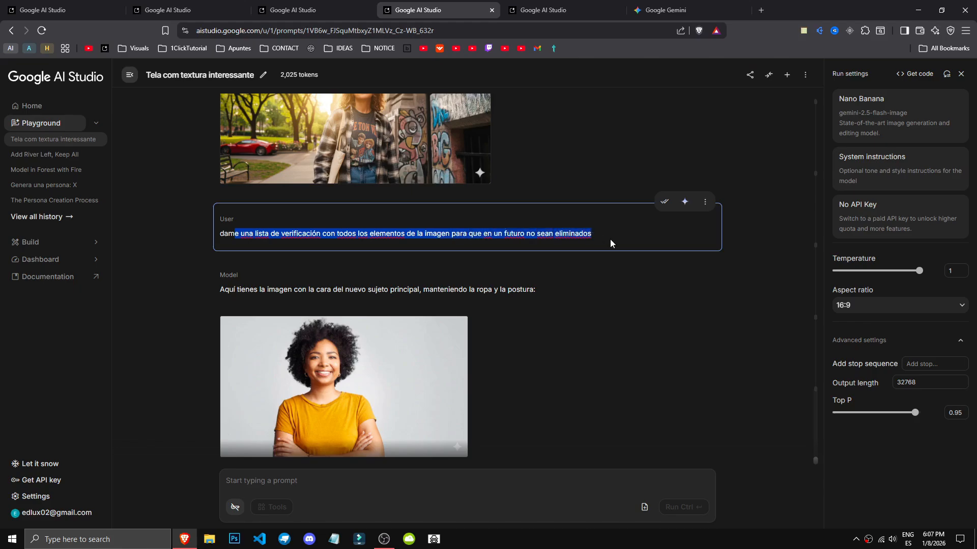
pyautogui.click(610, 244)
pyautogui.click(665, 201)
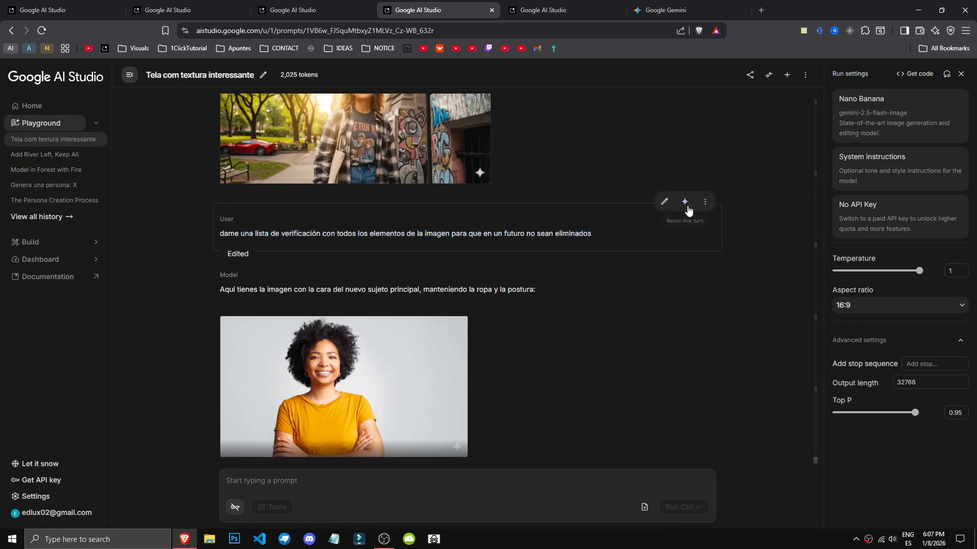
pyautogui.click(684, 201)
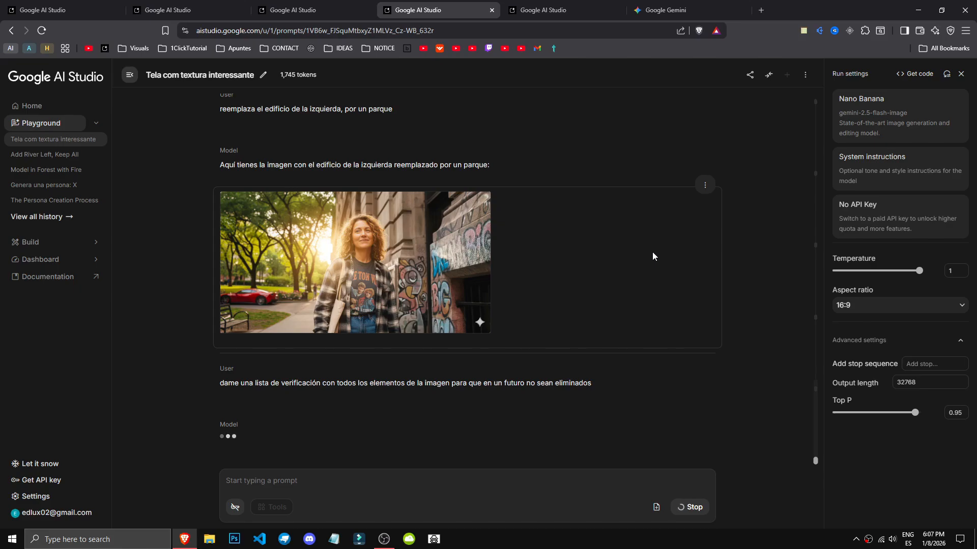
# Review the checklist's subject and background items against the enlarged generated image and the prompt that requested them.
pyautogui.moveTo(232, 313); pyautogui.dragTo(377, 183)
pyautogui.click(281, 205)
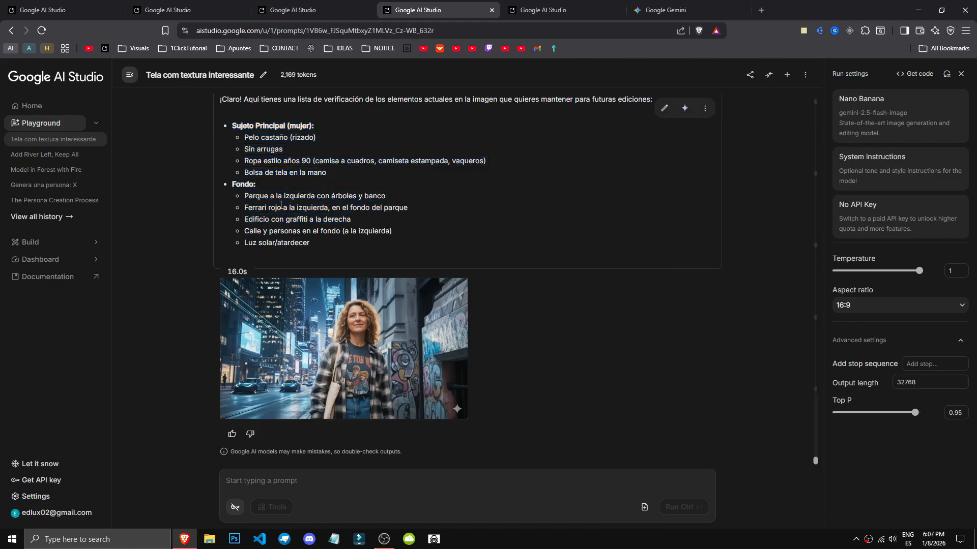
pyautogui.moveTo(245, 196); pyautogui.dragTo(347, 243)
pyautogui.click(350, 244)
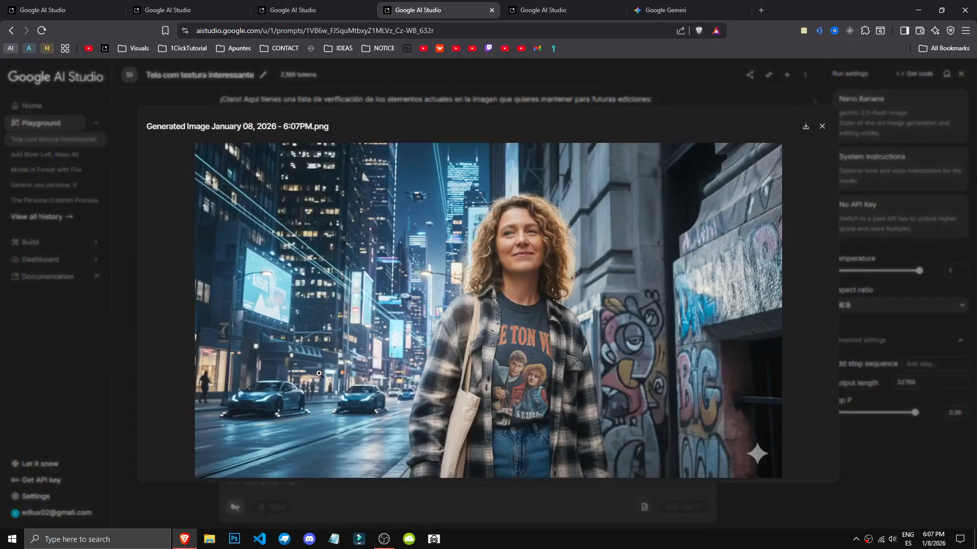
pyautogui.click(321, 386)
pyautogui.click(124, 382)
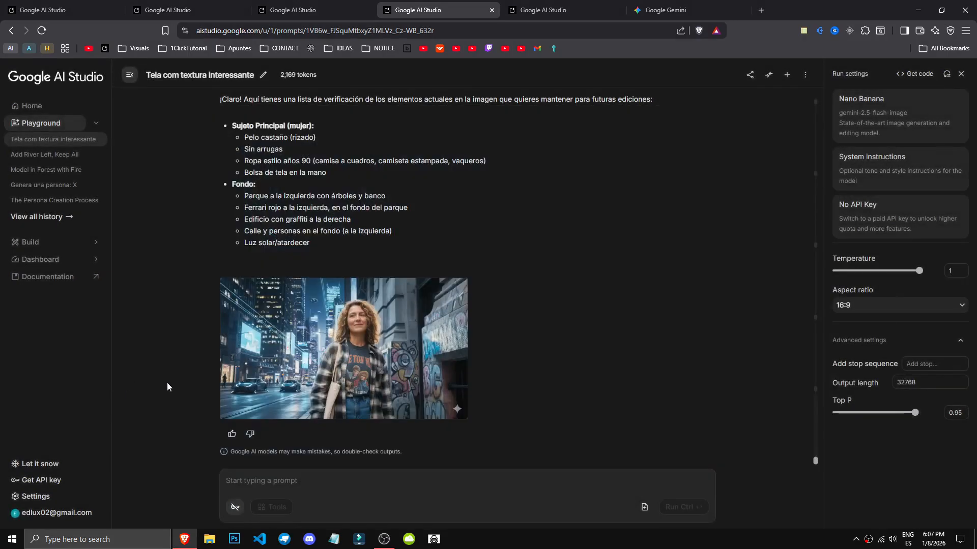
pyautogui.scroll(3, 407, 305)
pyautogui.moveTo(498, 196); pyautogui.dragTo(515, 196)
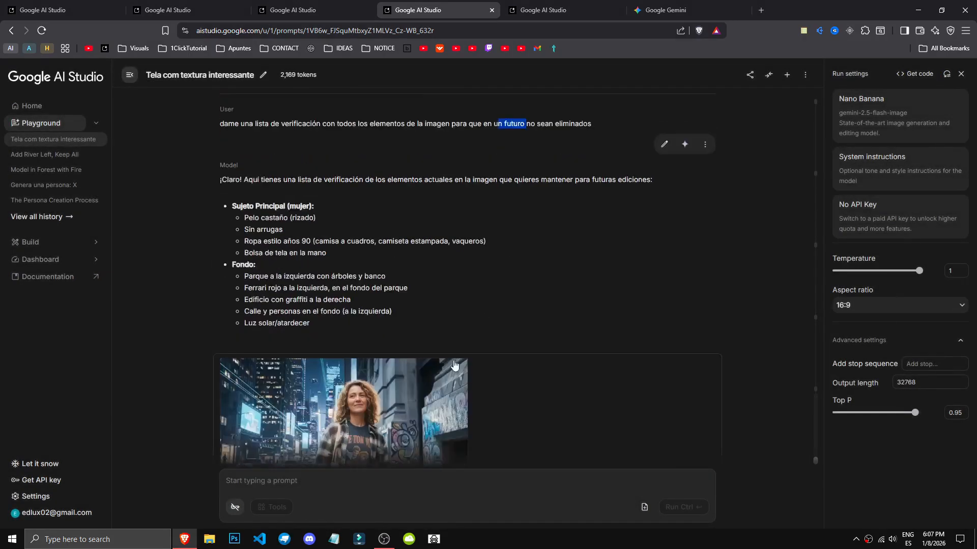
# Highlight the checklist's subject and background items and review them against the park image and the night-city image.
pyautogui.scroll(-3, 661, 351)
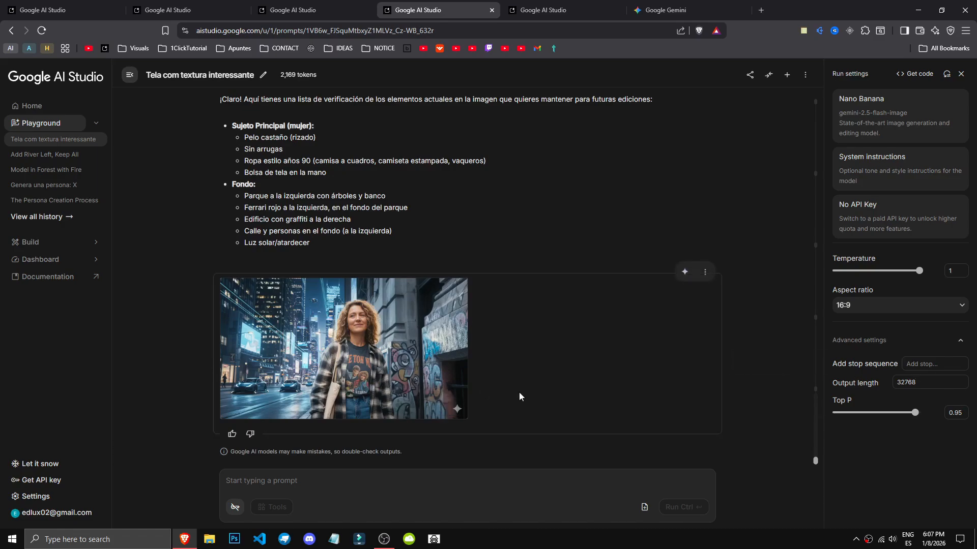
pyautogui.scroll(2, 447, 356)
pyautogui.moveTo(316, 346); pyautogui.dragTo(243, 227)
pyautogui.scroll(4, 390, 261)
pyautogui.scroll(-2, 390, 261)
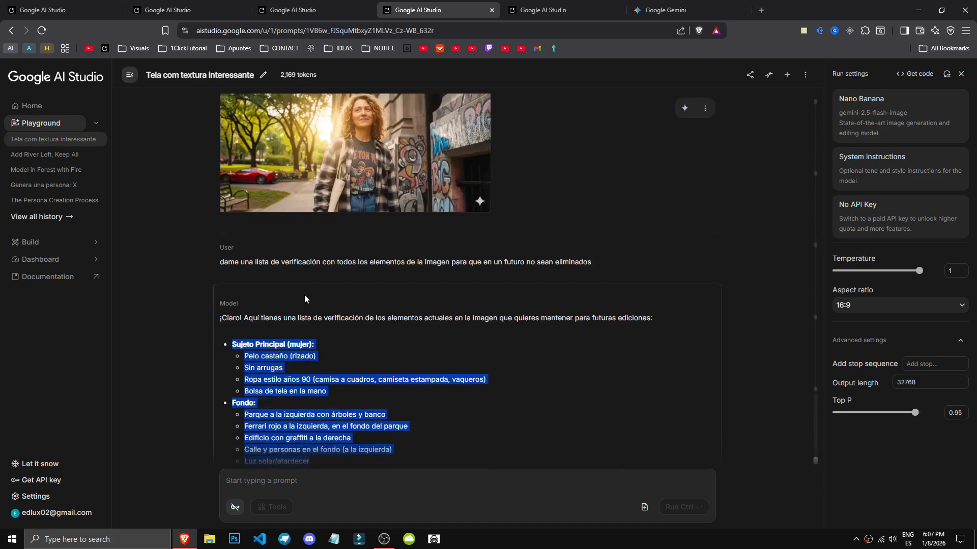
pyautogui.scroll(1, 496, 396)
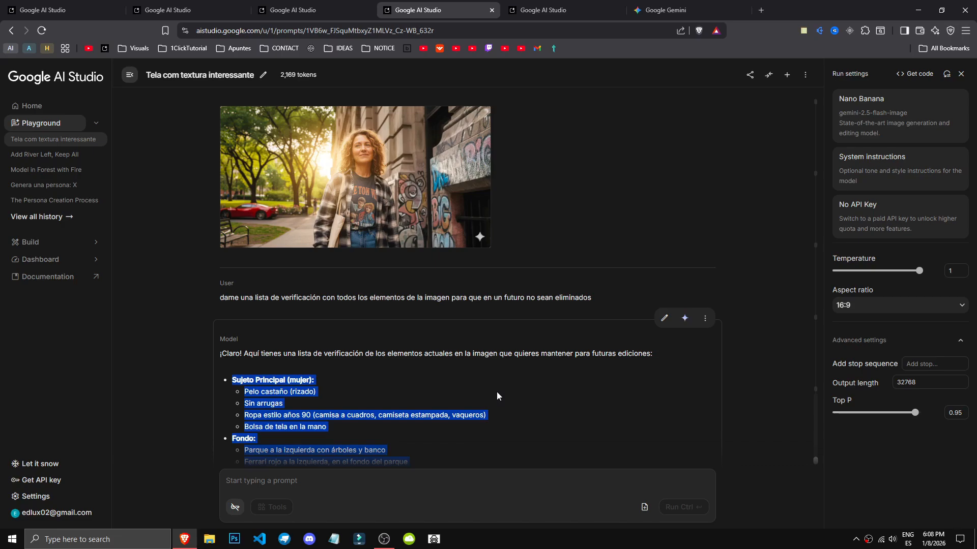
pyautogui.click(663, 318)
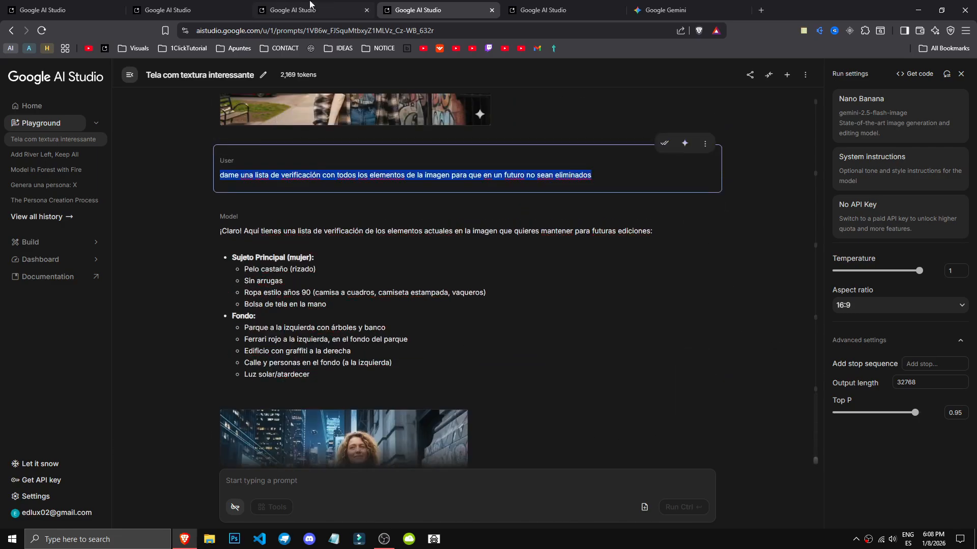
# In the soldier photo restoration conversation, run the prompt "genera una hoja de modelo, con 4 vistas, frente, perfiles, espalda en fondo blanco".
pyautogui.click(309, 5)
pyautogui.scroll(-7, 481, 368)
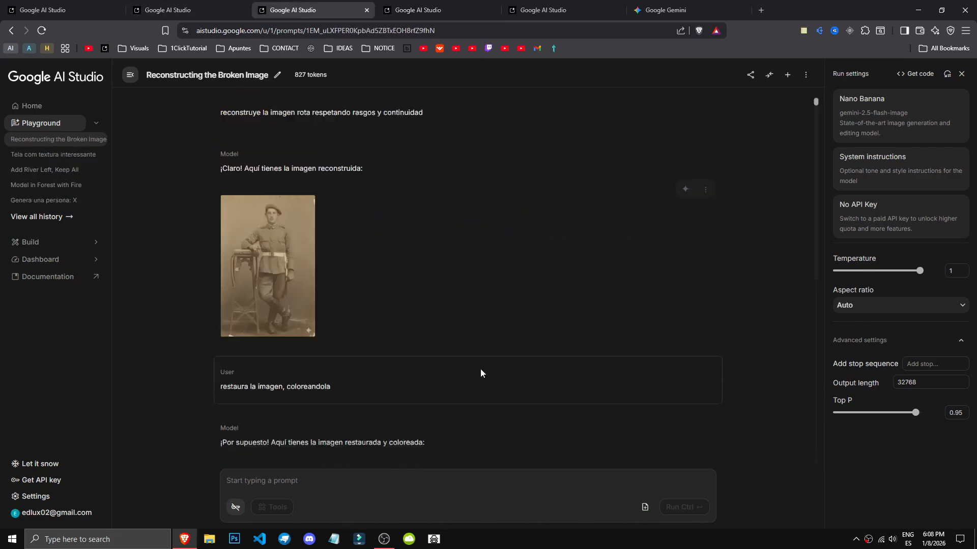
pyautogui.write('gene')
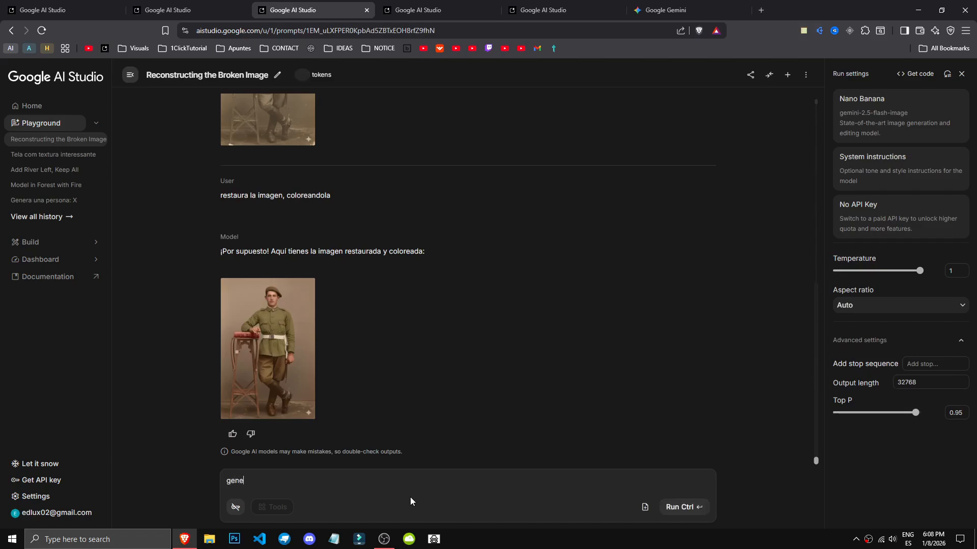
pyautogui.write('ra una hoja de modelo, con 4 vistas, frente, perfiles, espalda en fondo blanco')
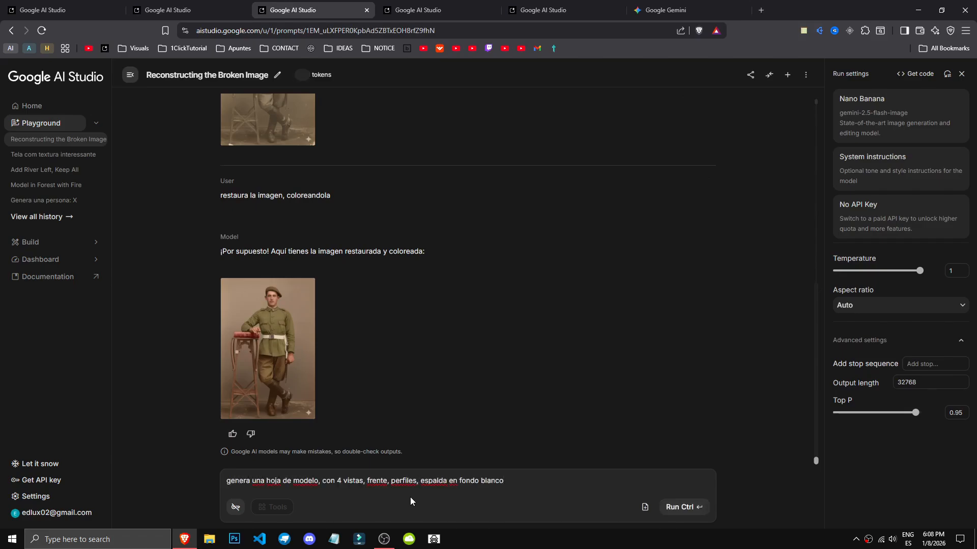
pyautogui.hotkey('ctrl', 'Return')
pyautogui.moveTo(315, 383); pyautogui.dragTo(525, 379)
pyautogui.click(524, 383)
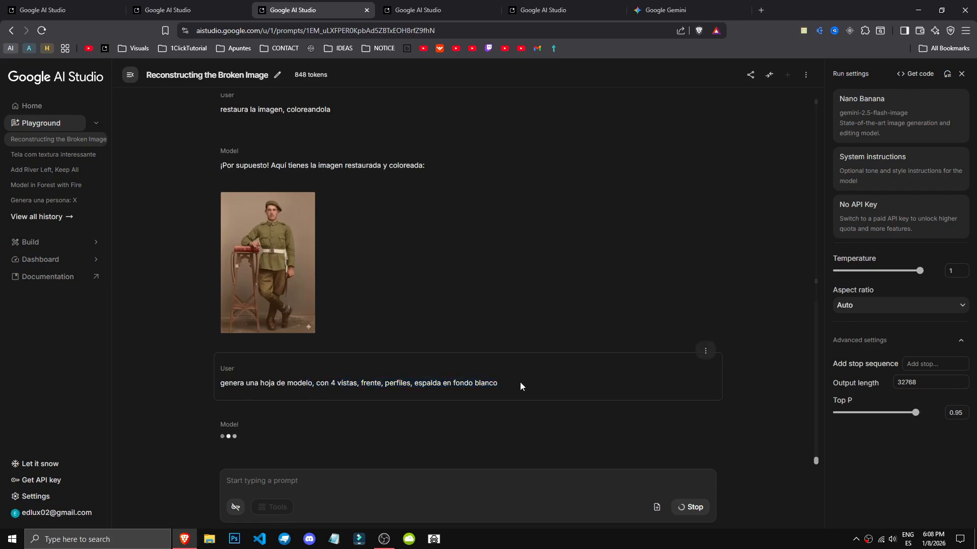
# Review the colourised soldier photo and inspect the front, profile and back views of the generated model sheet up close.
pyautogui.click(271, 230)
pyautogui.click(177, 297)
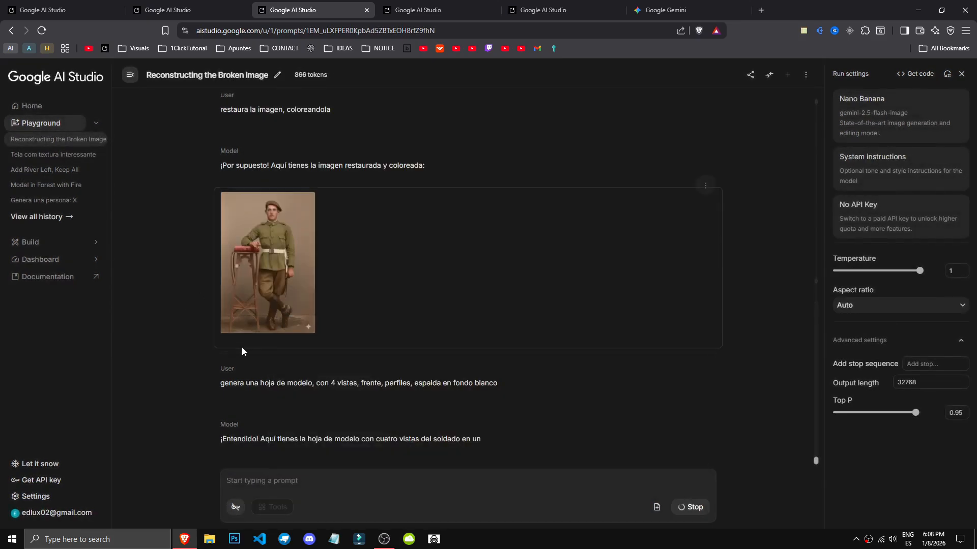
pyautogui.scroll(6, 352, 407)
pyautogui.scroll(-7, 352, 408)
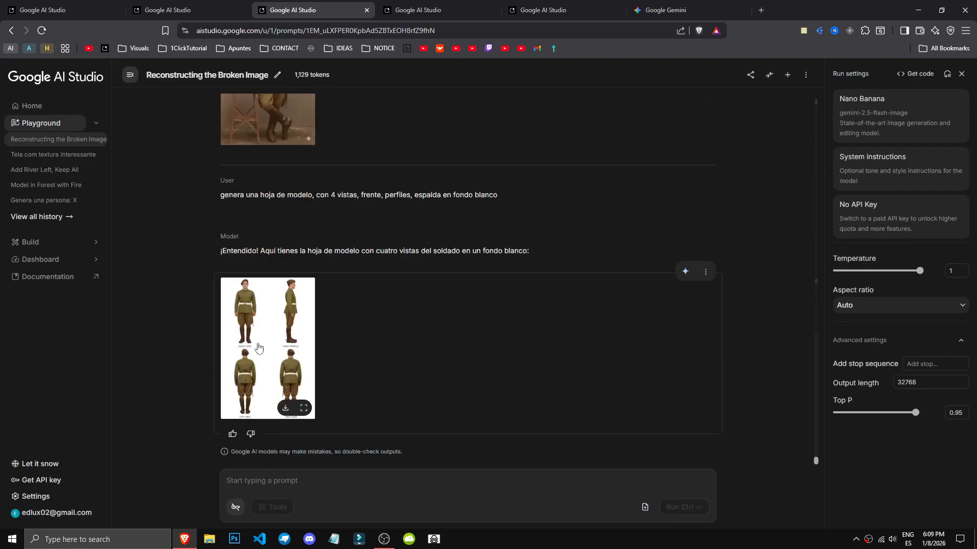
pyautogui.click(257, 352)
pyautogui.scroll(-6, 471, 288)
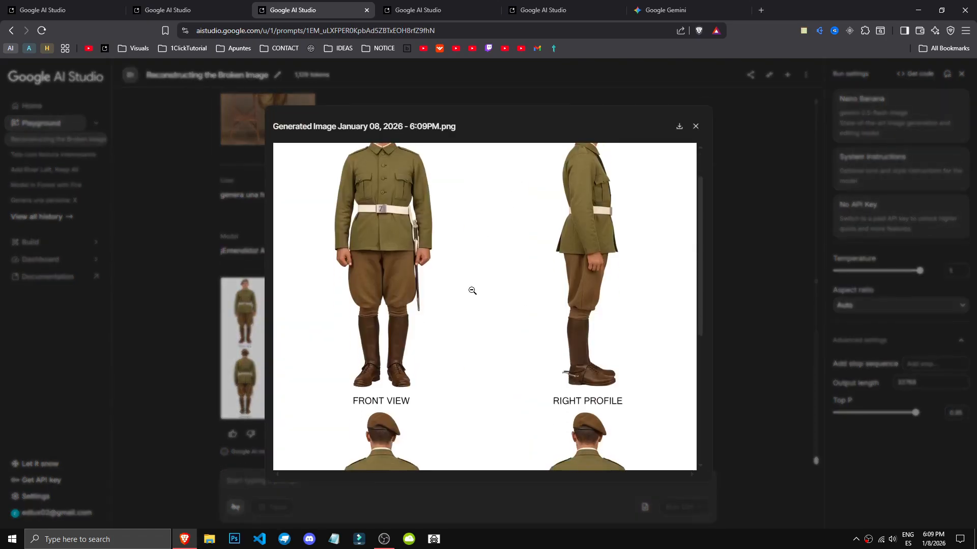
pyautogui.click(498, 321)
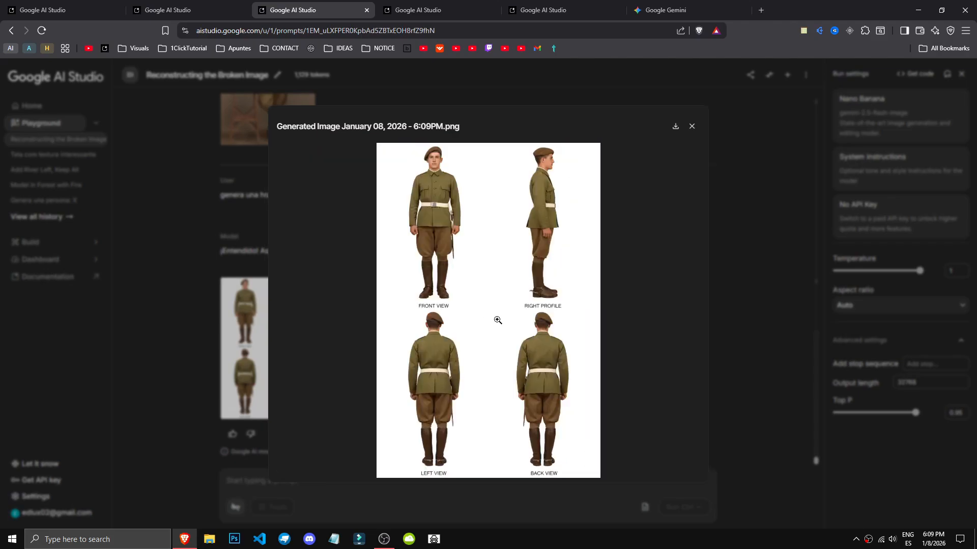
pyautogui.click(510, 324)
pyautogui.scroll(-4, 495, 375)
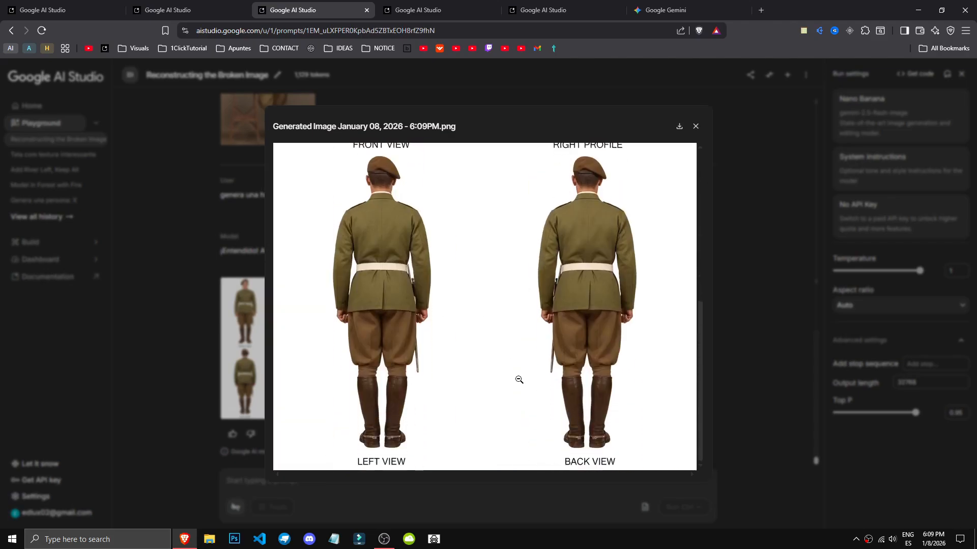
pyautogui.click(519, 380)
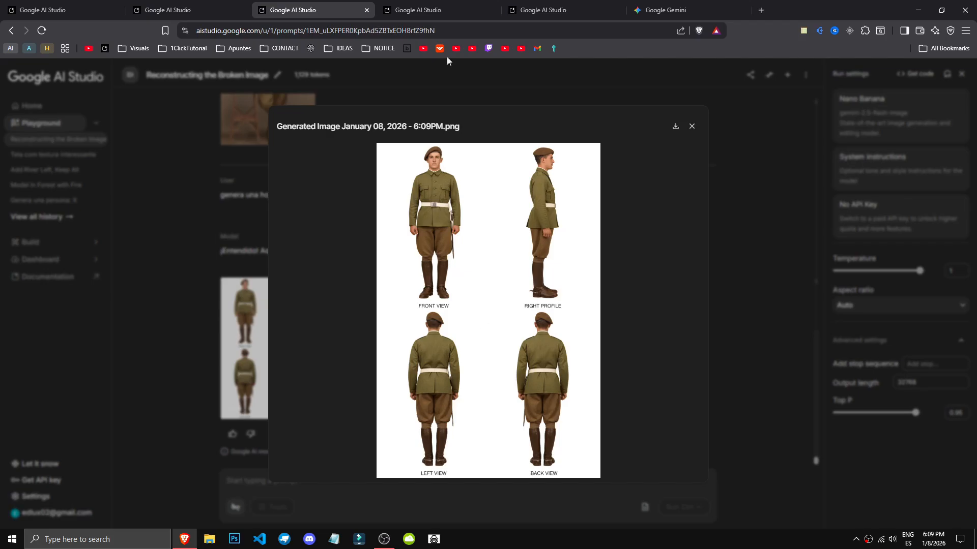
# Alternate between the curly-haired woman's checklist and the soldier's restored photo and four-view model sheet to compare them.
pyautogui.click(440, 10)
pyautogui.click(539, 10)
pyautogui.click(447, 4)
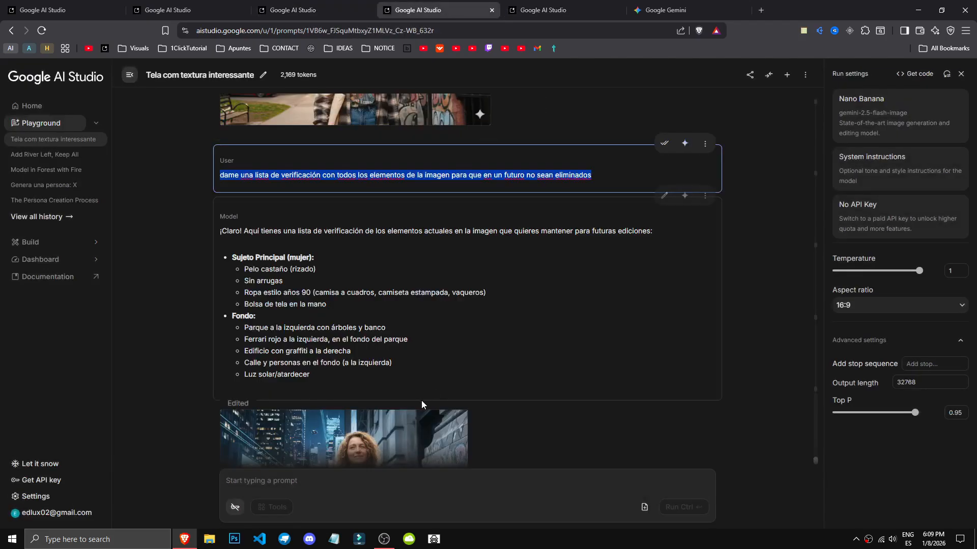
pyautogui.click(284, 4)
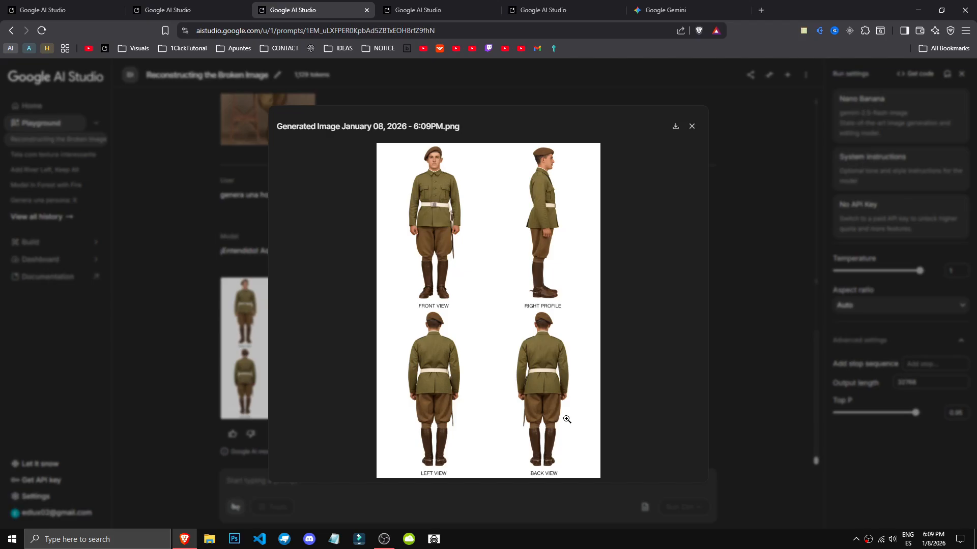
pyautogui.press('Escape')
pyautogui.scroll(5, 554, 386)
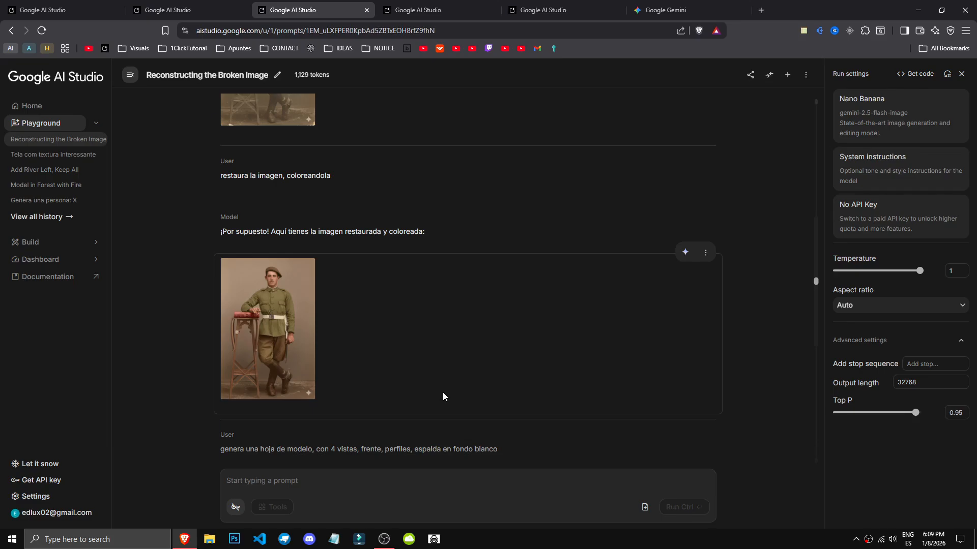
pyautogui.hotkey('ctrl', 'Tab')
pyautogui.moveTo(244, 251)
pyautogui.mouseDown()
pyautogui.moveTo(262, 252)
pyautogui.moveTo(246, 261)
pyautogui.mouseUp()
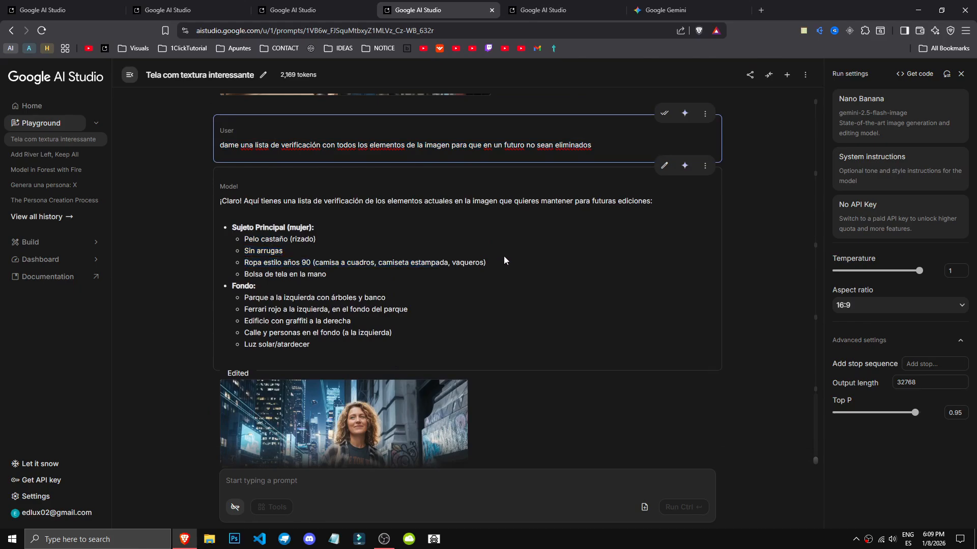
pyautogui.hotkey('ctrl', 'shift', 'Tab')
pyautogui.click(244, 338)
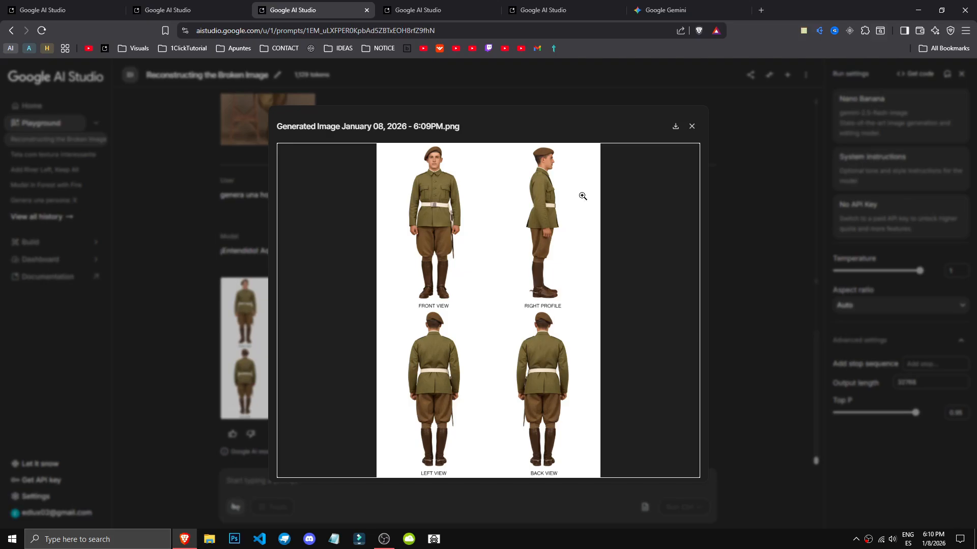
pyautogui.click(160, 376)
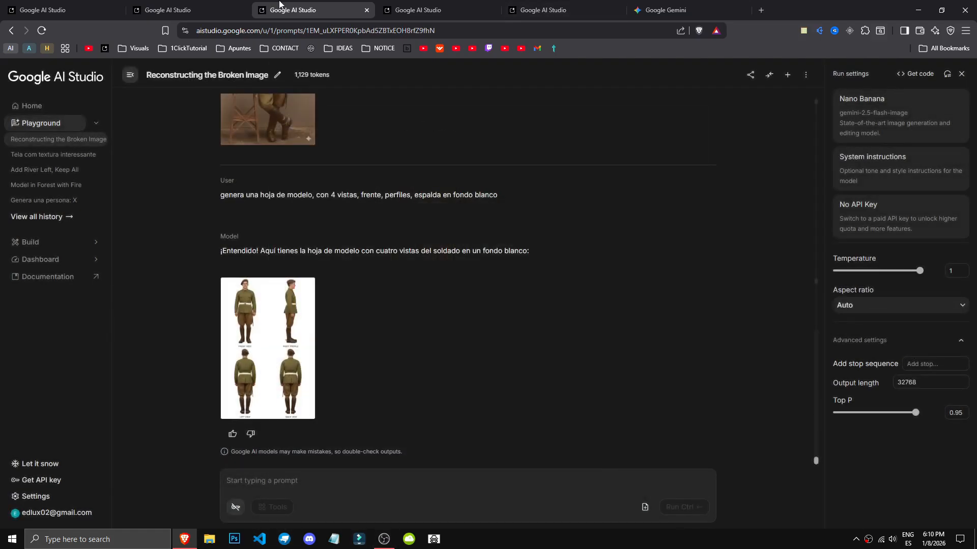
# Compare the enlarged night-city image of the curly-haired woman with the enlarged soldier model sheet.
pyautogui.click(410, 4)
pyautogui.scroll(-3, 543, 187)
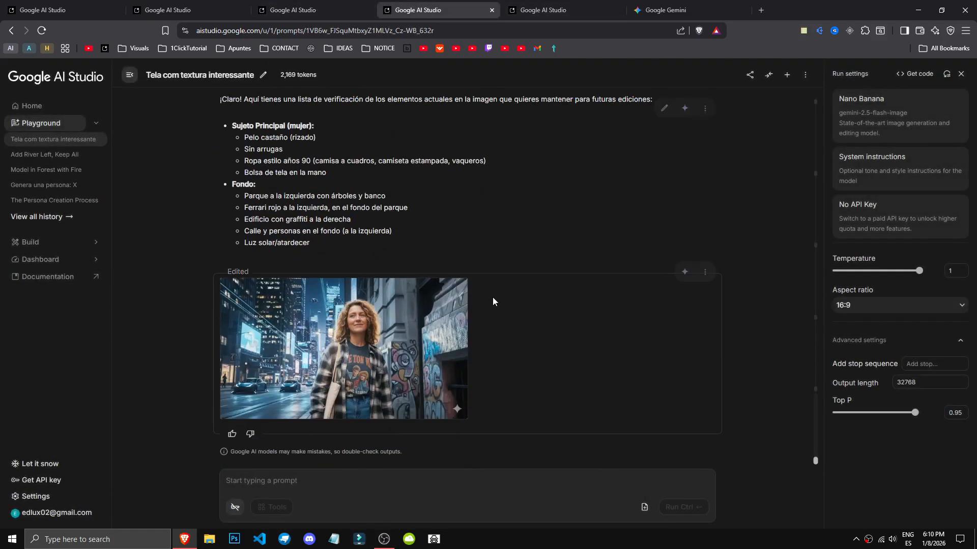
pyautogui.click(403, 328)
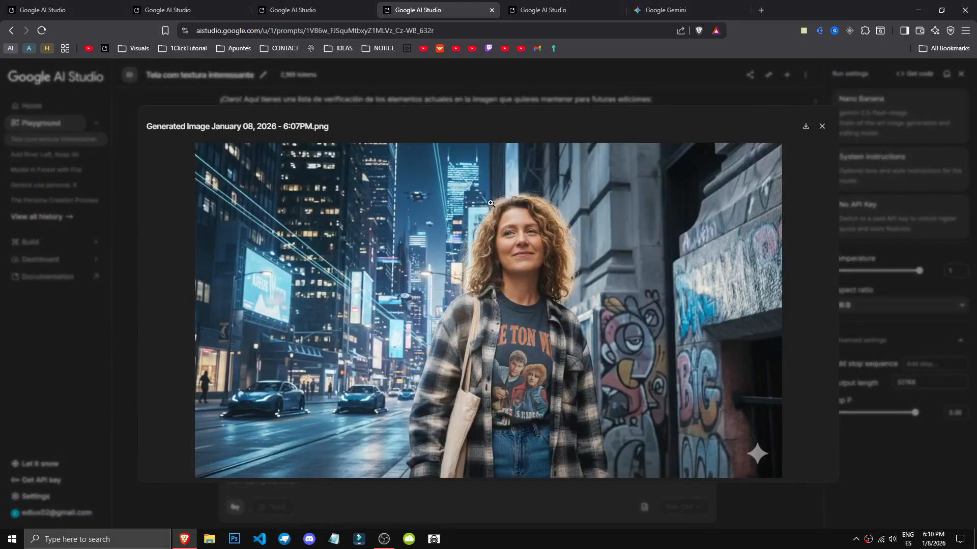
pyautogui.click(285, 516)
pyautogui.click(359, 403)
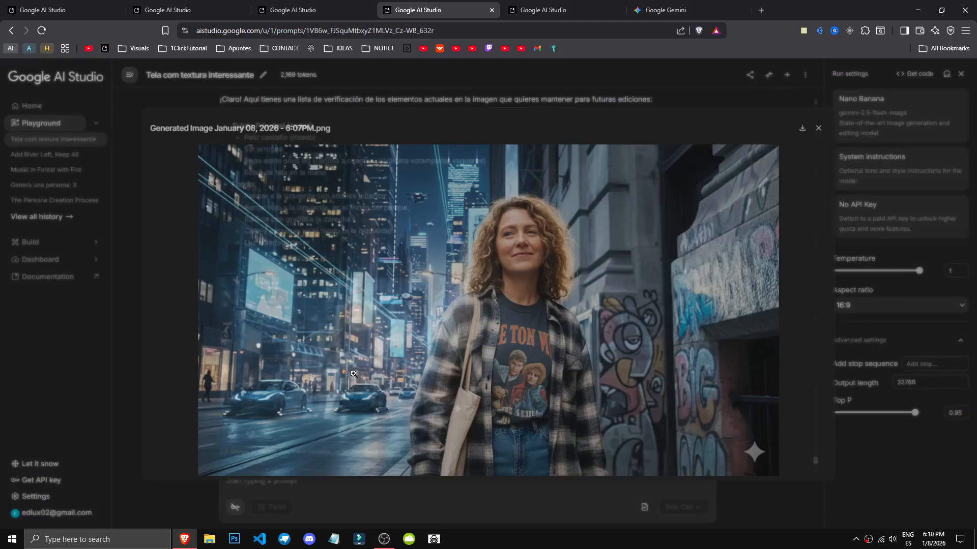
pyautogui.click(445, 504)
pyautogui.click(313, 9)
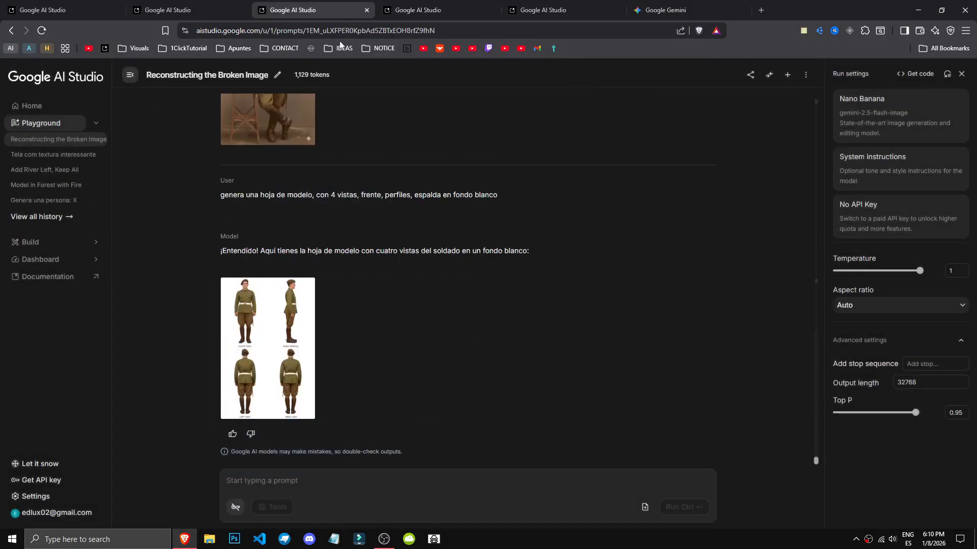
pyautogui.scroll(2, 329, 421)
pyautogui.scroll(-2, 328, 421)
pyautogui.click(304, 385)
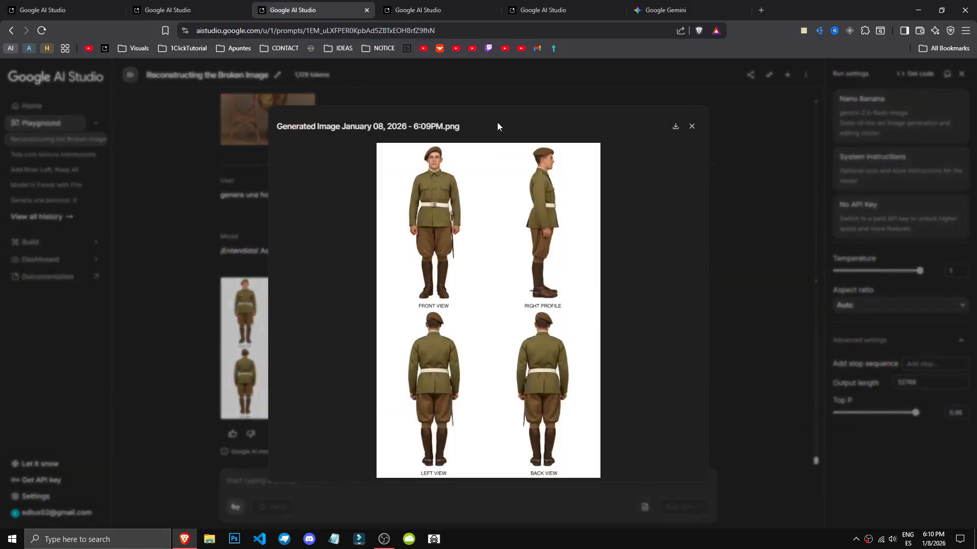
pyautogui.click(524, 508)
# Revisit the Coca-Cola can recolouring conversation and review the soldier photo's reconstruction and colouring prompts with their results.
pyautogui.click(168, 10)
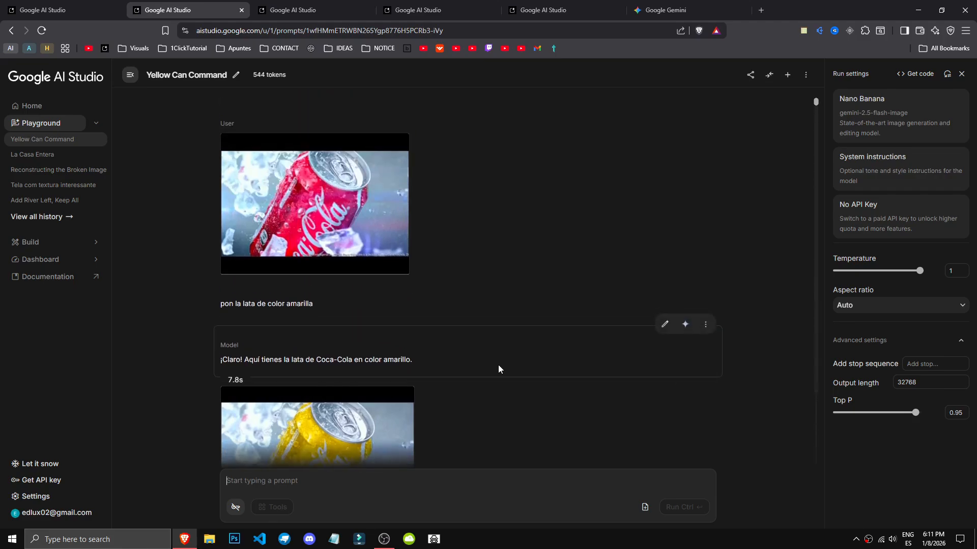
pyautogui.click(312, 5)
pyautogui.scroll(4, 394, 373)
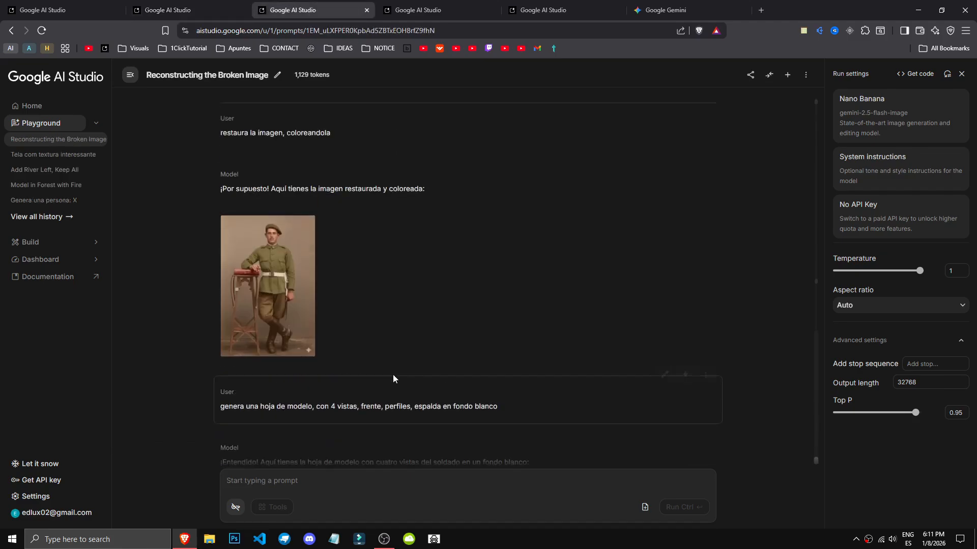
pyautogui.scroll(2, 394, 374)
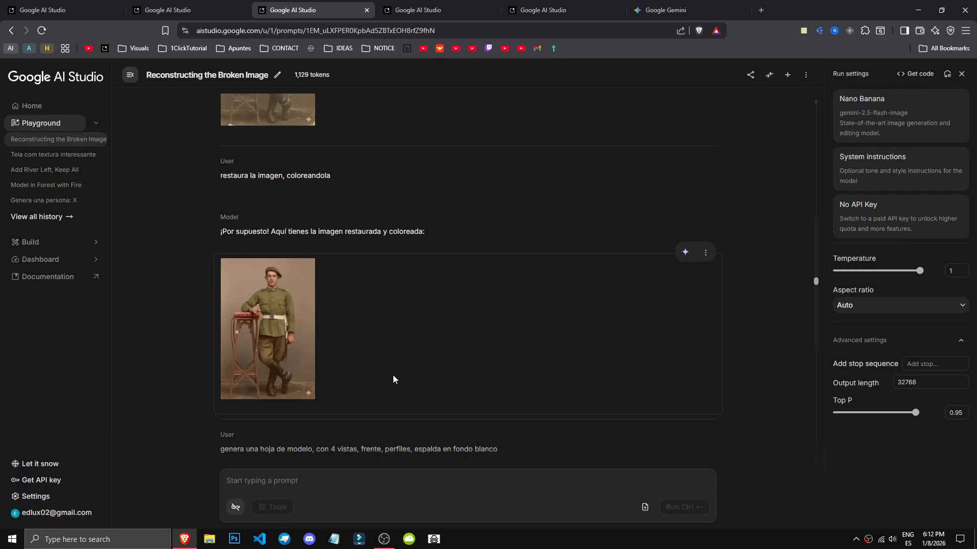
pyautogui.scroll(8, 289, 407)
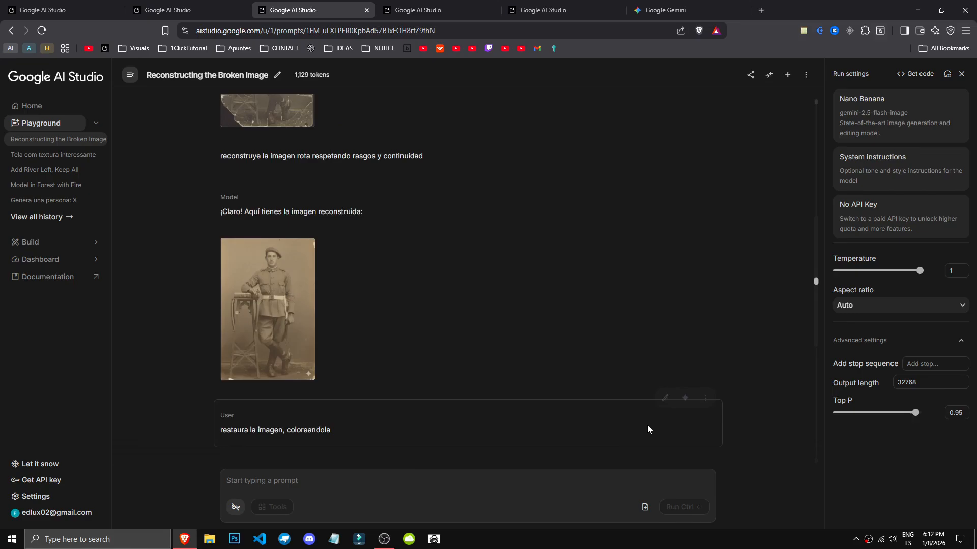
# Replace the Nano Banana image model with the Veo 2 video generation model.
pyautogui.click(898, 125)
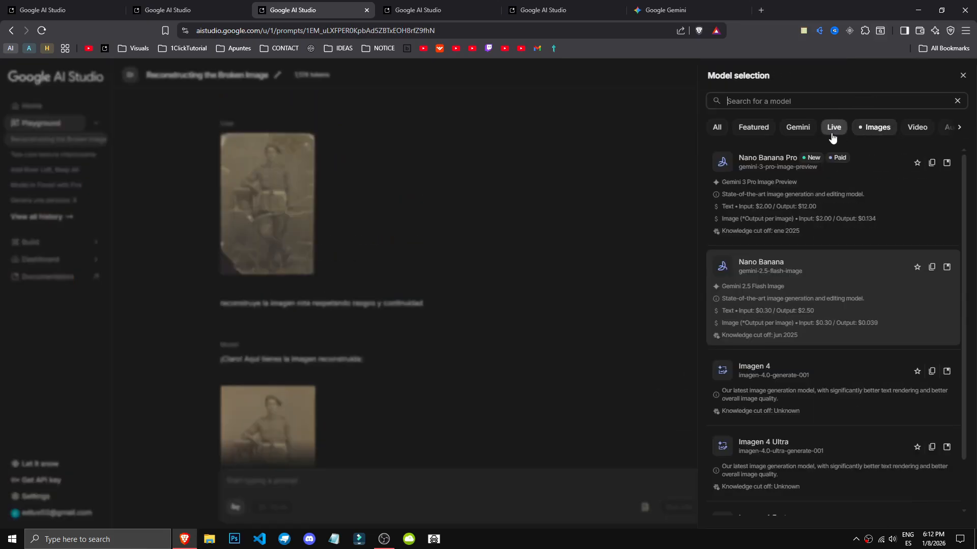
pyautogui.click(917, 128)
pyautogui.click(756, 201)
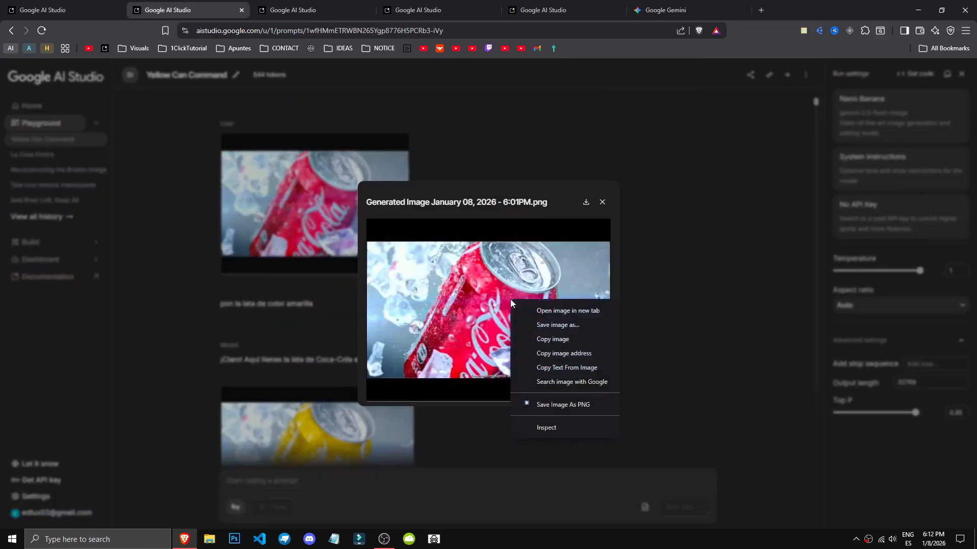
# Try to paste the copied red Coca-Cola can image into the Veo 2 video prompt.
pyautogui.click(452, 137)
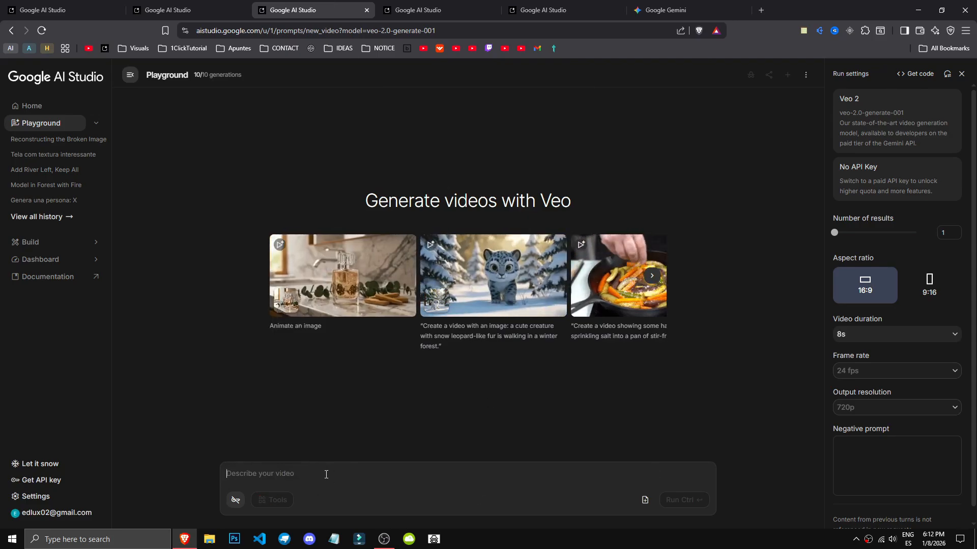
pyautogui.press('super+v')
pyautogui.click(311, 309)
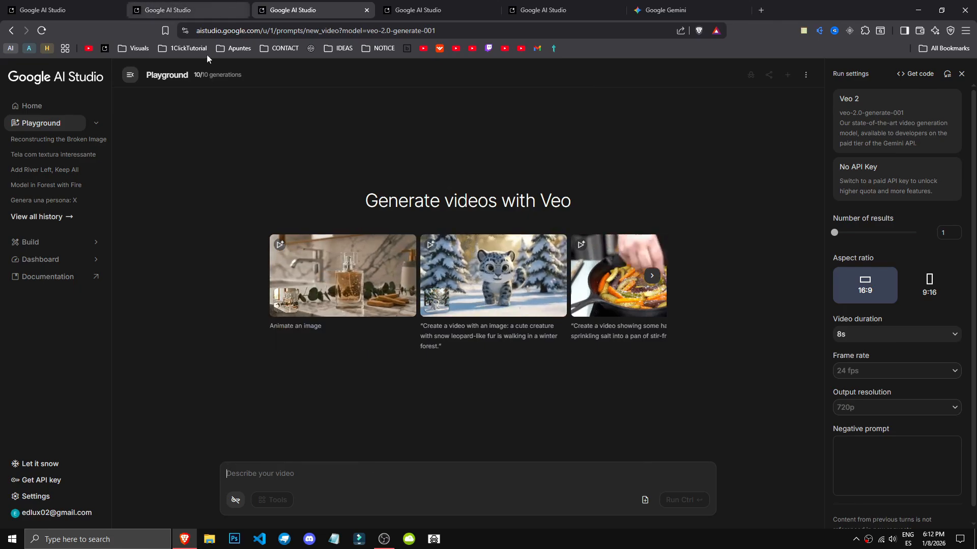
# Enlarge the generated street view of the brick house in the La Casa Entera conversation.
pyautogui.moveTo(199, 74)
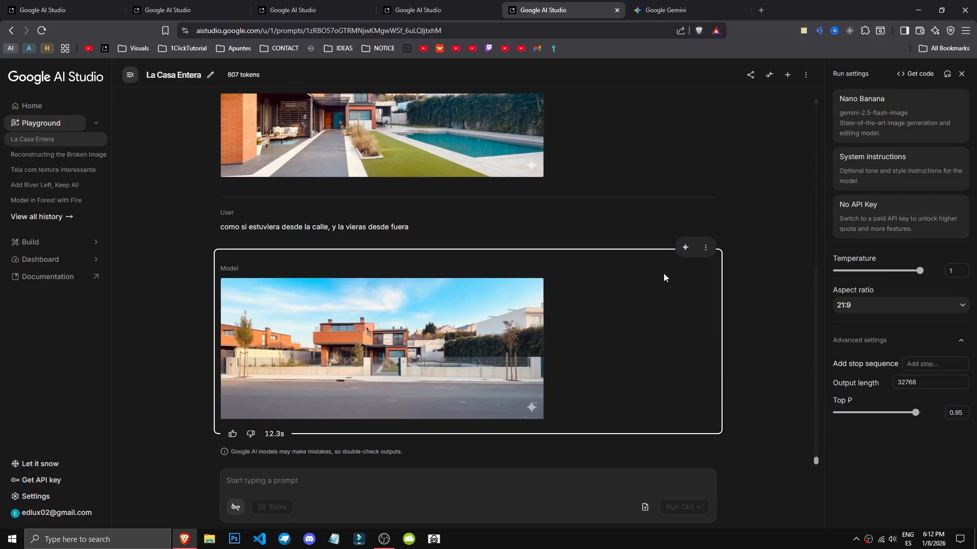
pyautogui.click(473, 346)
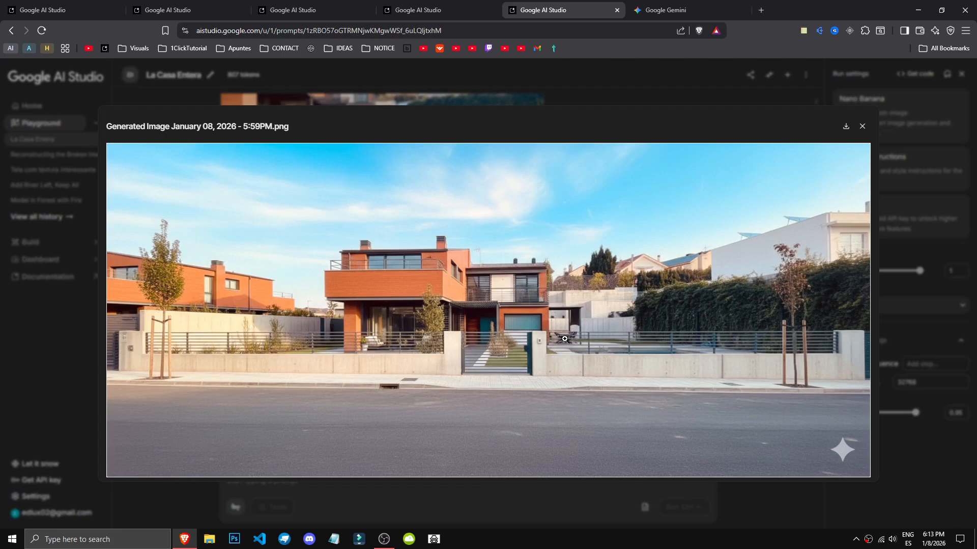
# Close the enlarged house image and look through the Tela con textura interessante conversation around its element checklist prompt.
pyautogui.click(533, 376)
pyautogui.click(957, 324)
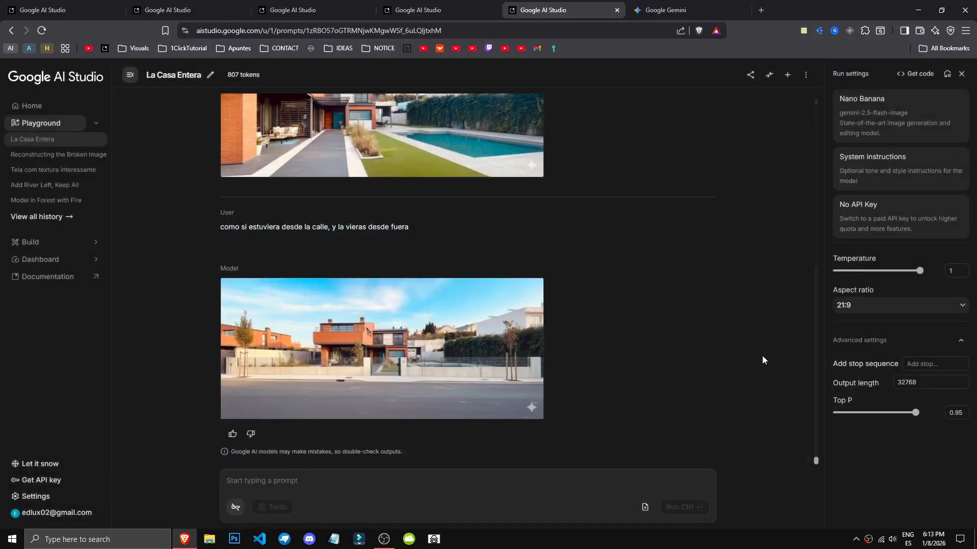
pyautogui.scroll(7, 597, 340)
pyautogui.hotkey('ctrl', 'shift', 'Tab')
pyautogui.scroll(10, 550, 374)
pyautogui.scroll(18, 569, 425)
pyautogui.scroll(-20, 383, 297)
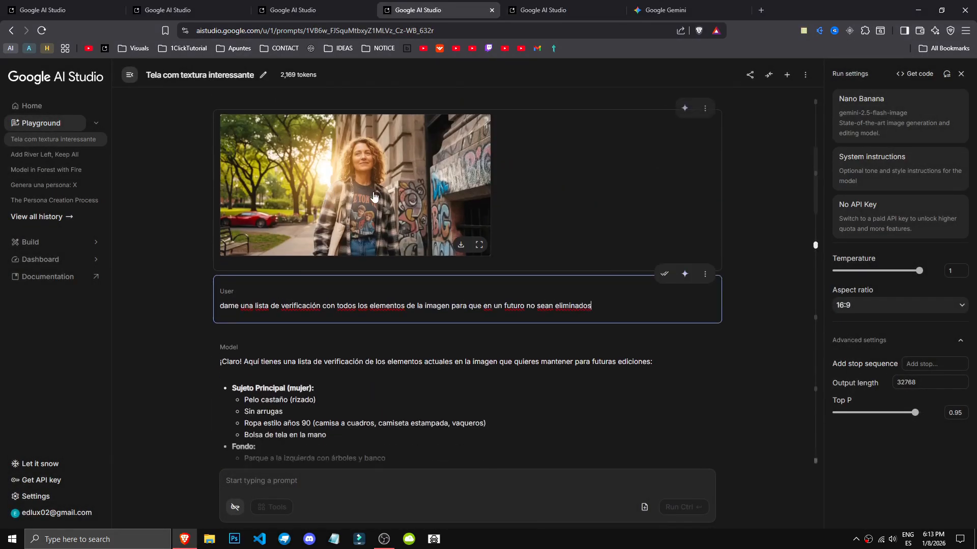
# Revisit the La Casa Entera street view and the element checklist, and view the woman's park image enlarged.
pyautogui.hotkey('ctrl', 'Tab')
pyautogui.scroll(-5, 475, 313)
pyautogui.scroll(-2, 473, 340)
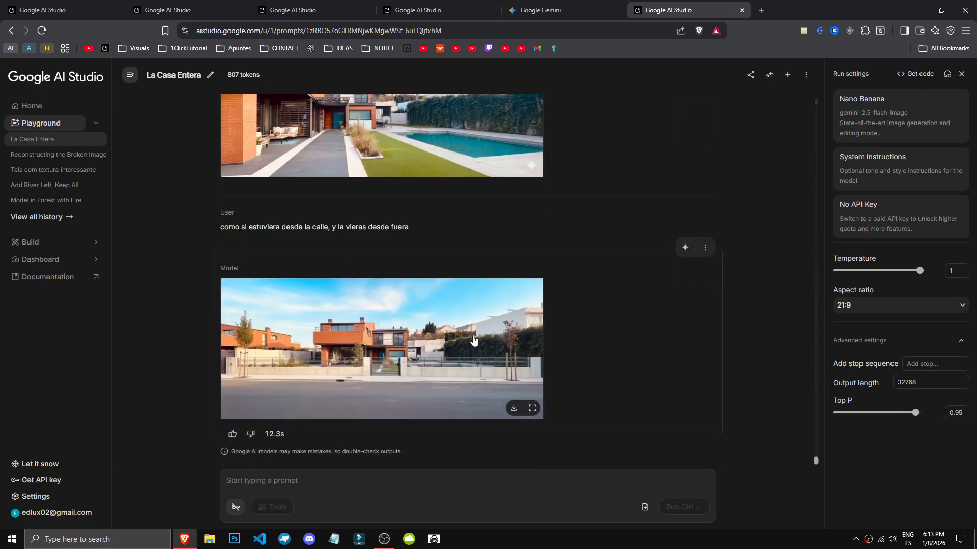
pyautogui.hotkey('ctrl', 'shift', 'Tab')
pyautogui.hotkey('ctrl', 'shift', 'Tab')
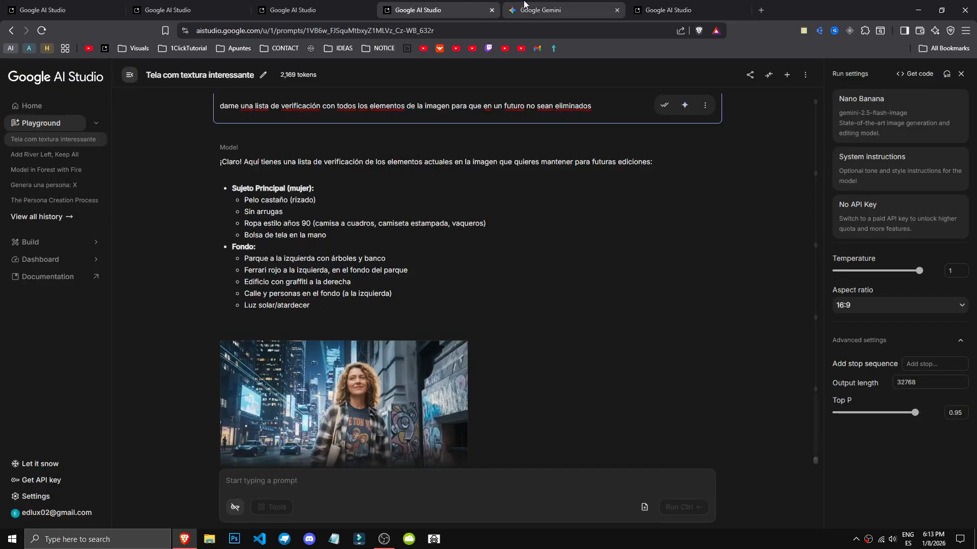
pyautogui.scroll(5, 425, 285)
pyautogui.click(427, 290)
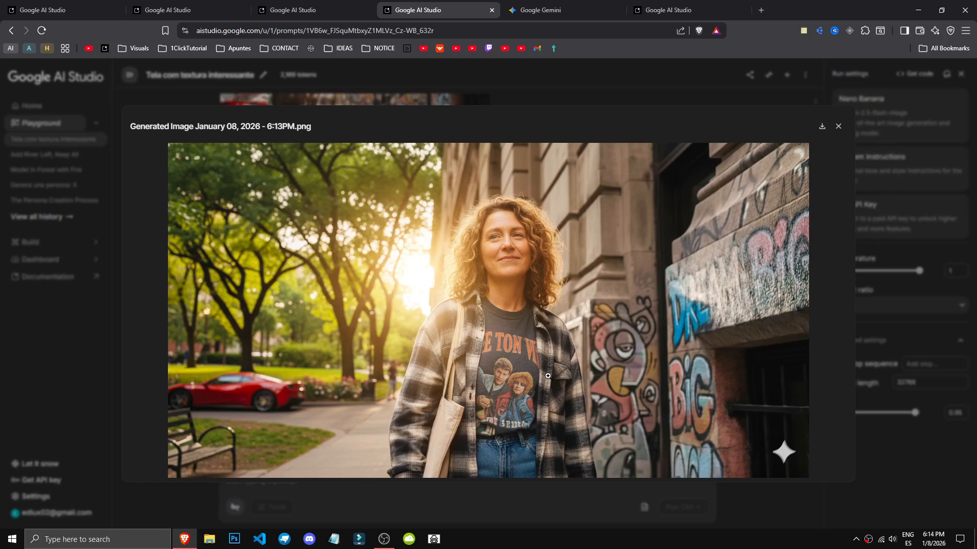
pyautogui.click(345, 511)
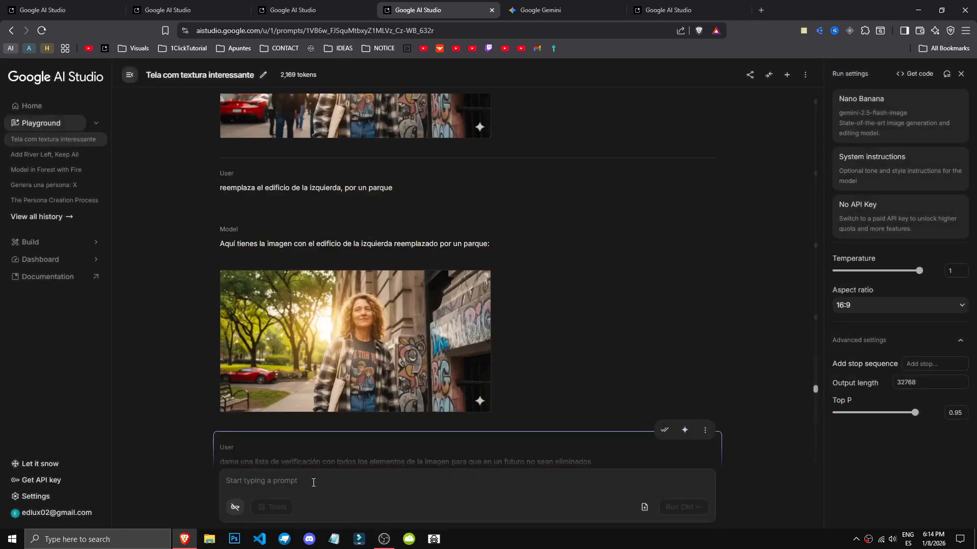
# Enter the example font names Arial and Poppins in the prompt one after the other, clearing each.
pyautogui.write('Arial')
pyautogui.press('BackSpace')
pyautogui.press('BackSpace')
pyautogui.press('BackSpace')
pyautogui.press('BackSpace')
pyautogui.press('BackSpace')
pyautogui.write('Poppins')
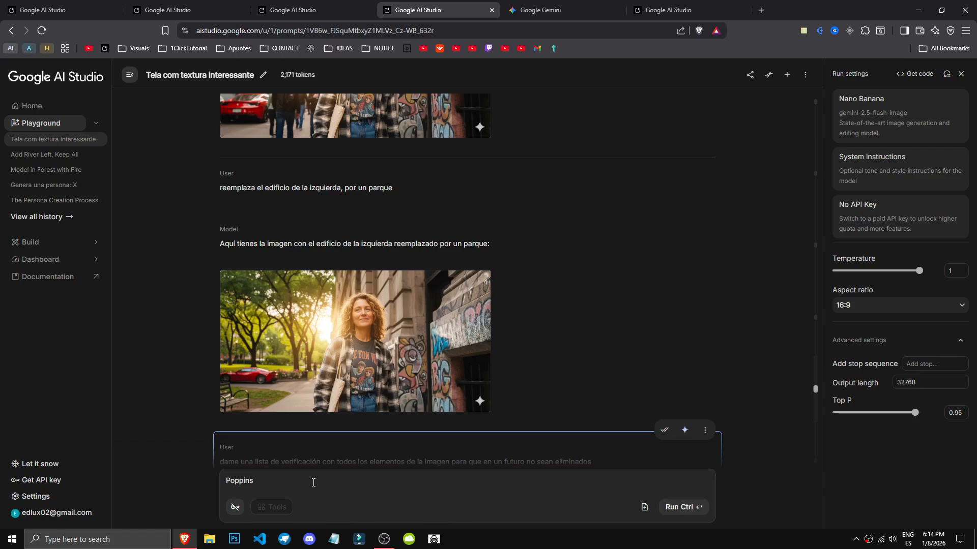
pyautogui.hotkey('ctrl', 'a')
pyautogui.press('BackSpace')
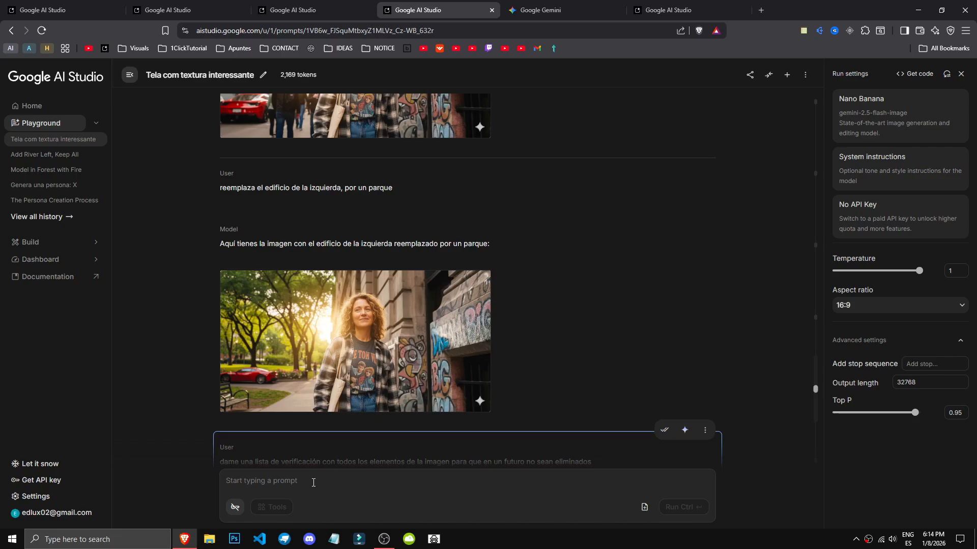
# Examine the generated image of the woman beside the park at enlarged size.
pyautogui.click(427, 335)
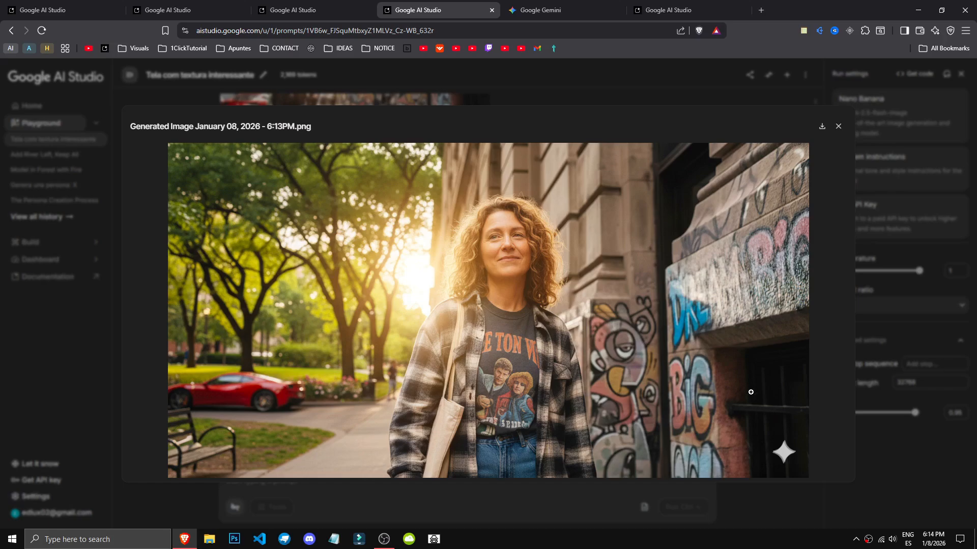
pyautogui.click(858, 297)
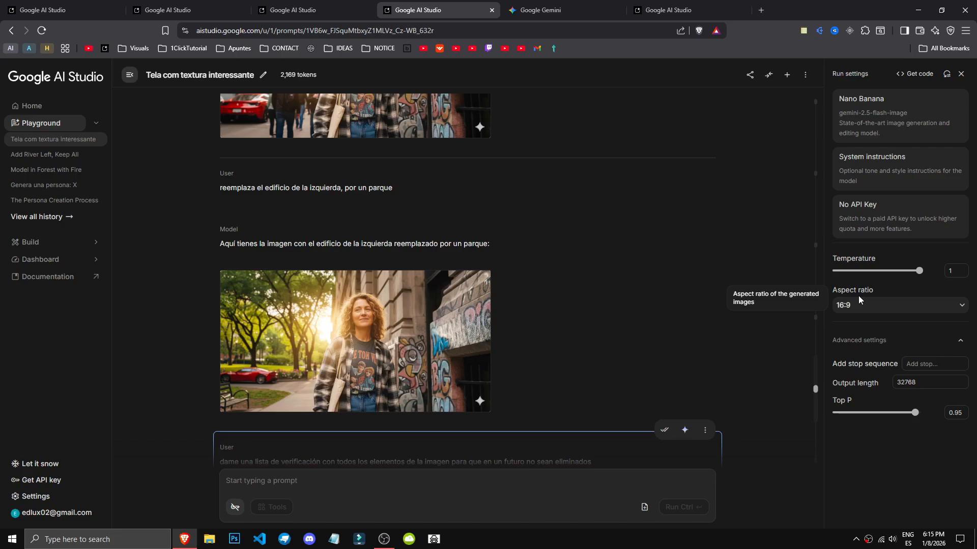
pyautogui.scroll(-4, 542, 208)
pyautogui.scroll(1, 542, 207)
pyautogui.click(413, 200)
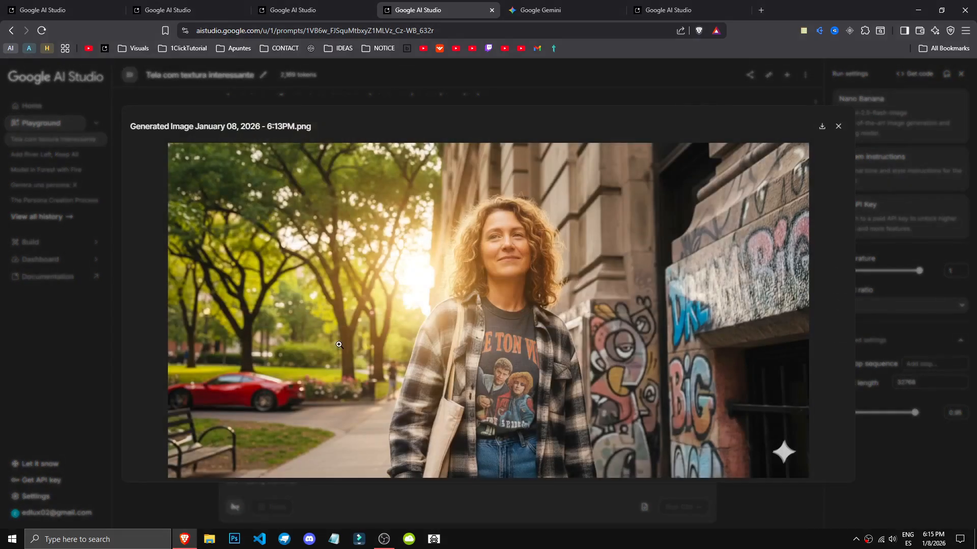
# View the yellow Coca-Cola can result enlarged in the Yellow Can Command conversation, and close the preview.
pyautogui.click(342, 5)
pyautogui.click(229, 4)
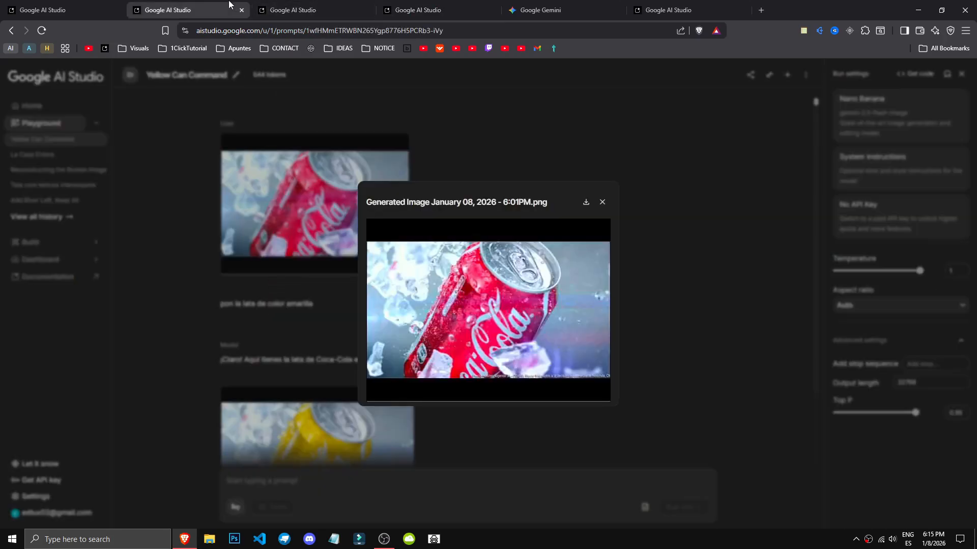
pyautogui.click(403, 420)
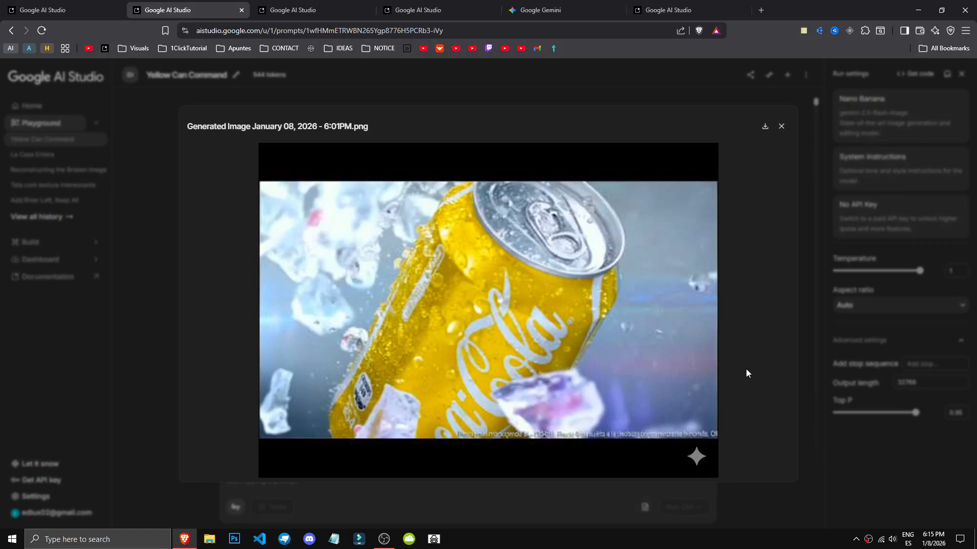
pyautogui.click(781, 126)
pyautogui.scroll(-1, 376, 316)
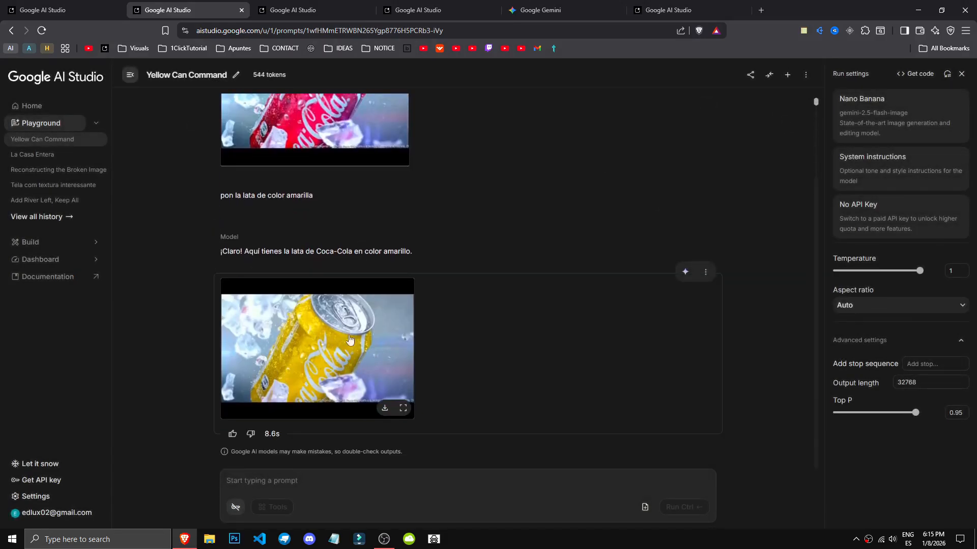
# Look over the open AI Studio conversations and the Gemini chat with the image examples made so far.
pyautogui.click(305, 7)
pyautogui.click(425, 7)
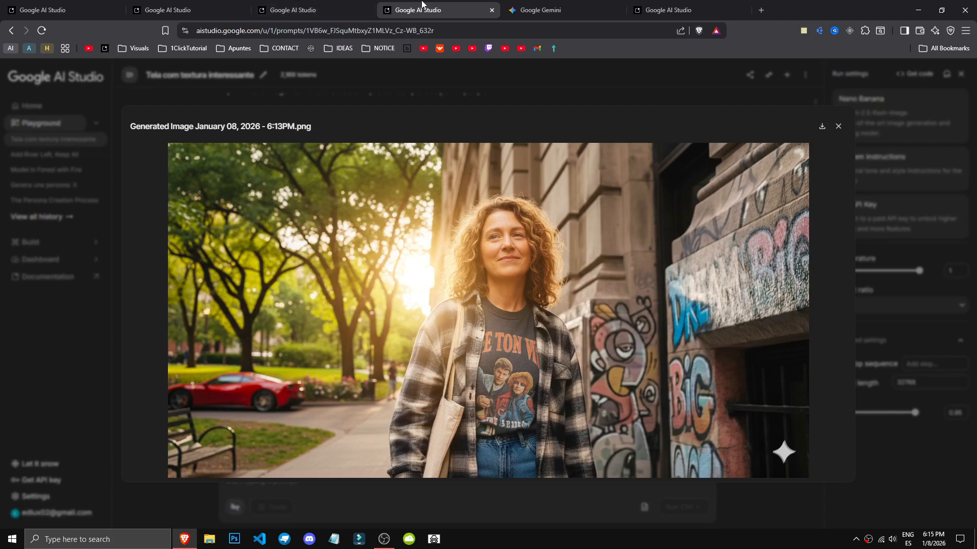
pyautogui.click(21, 5)
pyautogui.scroll(2, 422, 336)
pyautogui.click(661, 10)
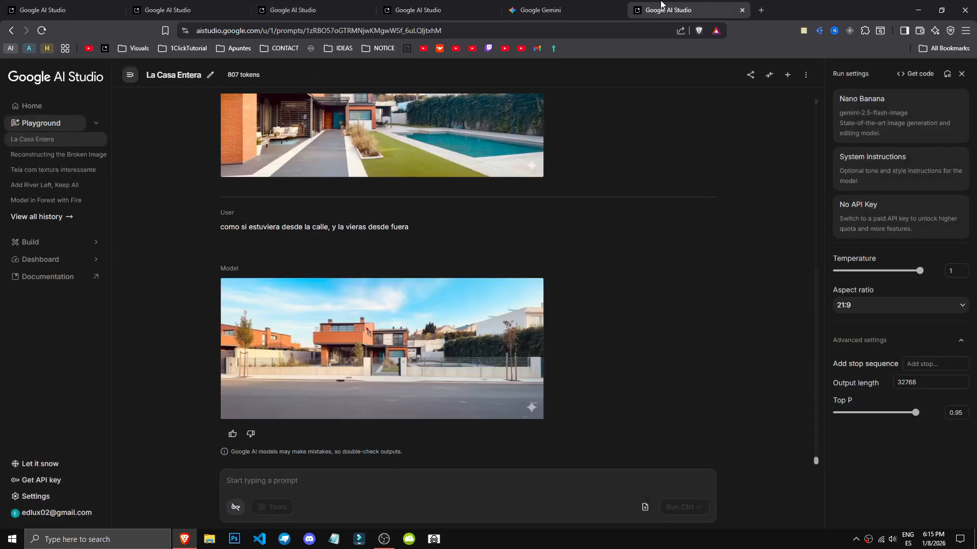
pyautogui.click(326, 4)
pyautogui.click(443, 4)
pyautogui.click(529, 5)
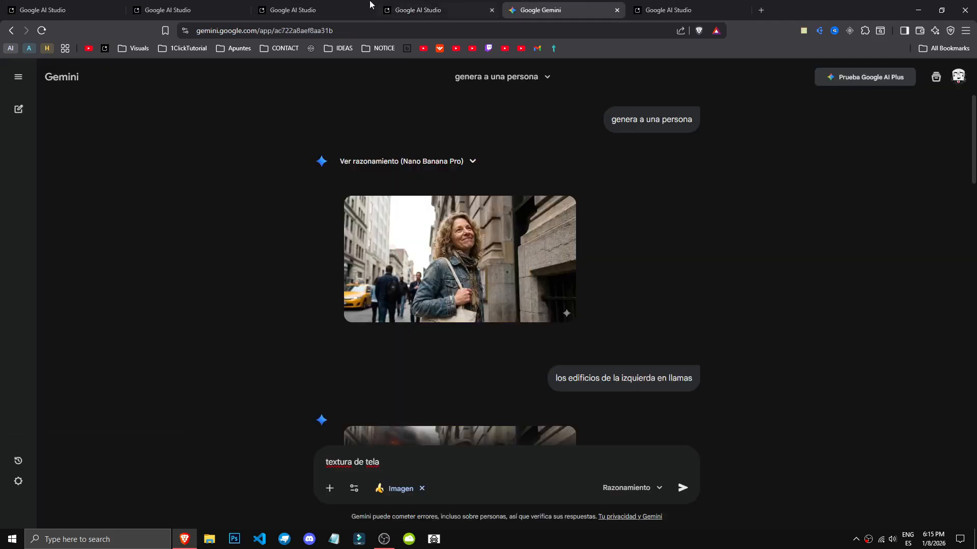
pyautogui.click(339, 5)
pyautogui.click(435, 4)
pyautogui.click(310, 7)
# Check the soldier model sheet and the yellow can result, and open the Add River Left, Keep All conversation.
pyautogui.click(11, 30)
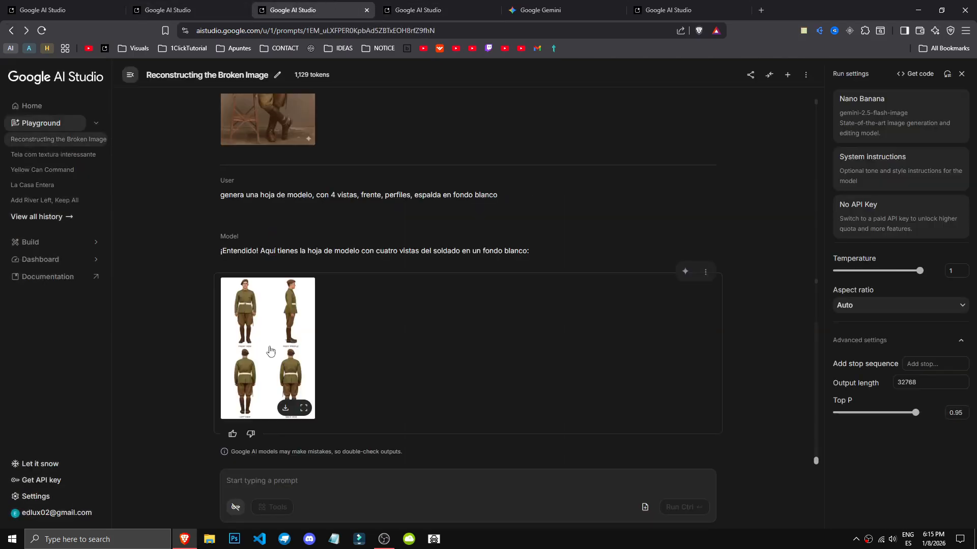
pyautogui.click(271, 351)
pyautogui.click(163, 7)
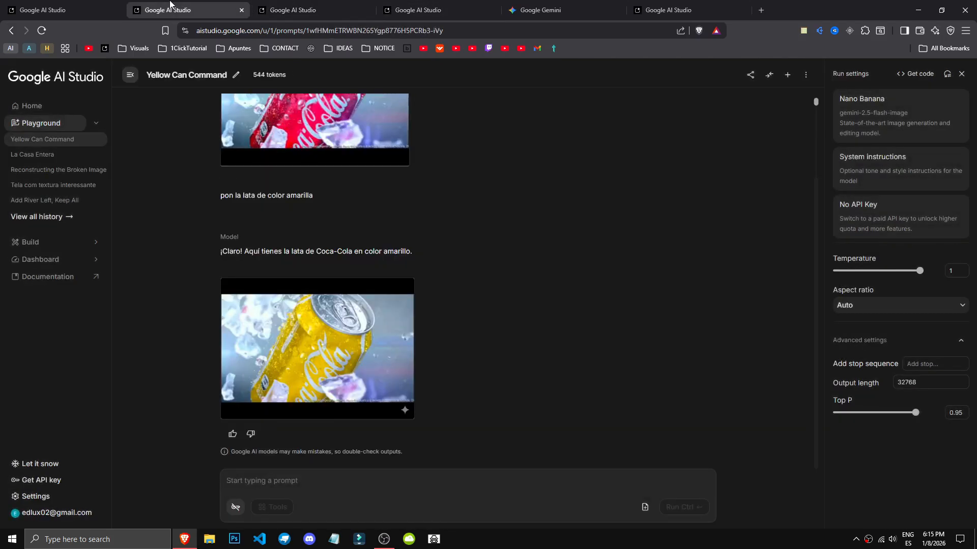
pyautogui.click(49, 5)
pyautogui.click(130, 7)
pyautogui.click(82, 10)
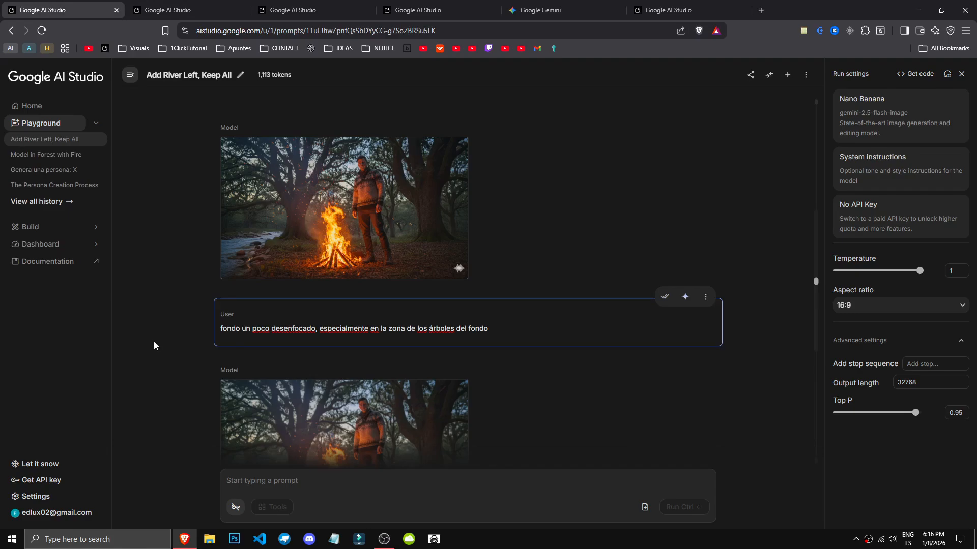
# Examine the prompt "fondo un poco desenfocado, especialmente en la zona de los árboles del fondo" and its campfire image.
pyautogui.hotkey('alt', 'Tab')
pyautogui.click(914, 6)
pyautogui.scroll(-1, 518, 399)
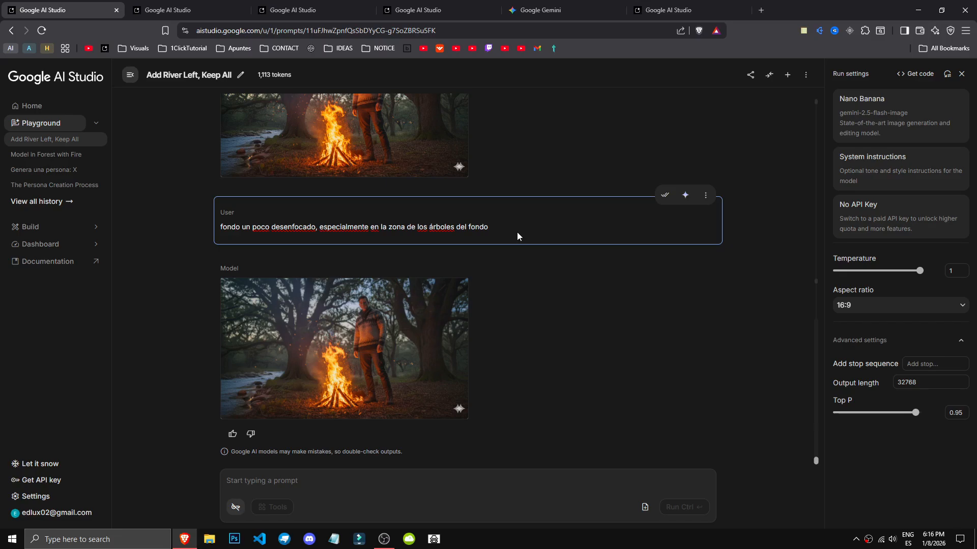
pyautogui.moveTo(517, 232); pyautogui.dragTo(185, 226)
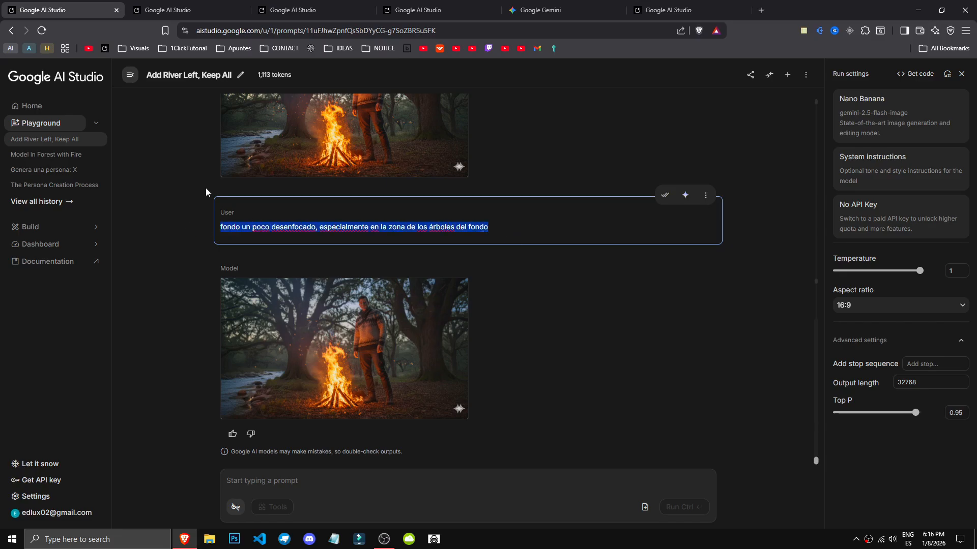
pyautogui.click(239, 235)
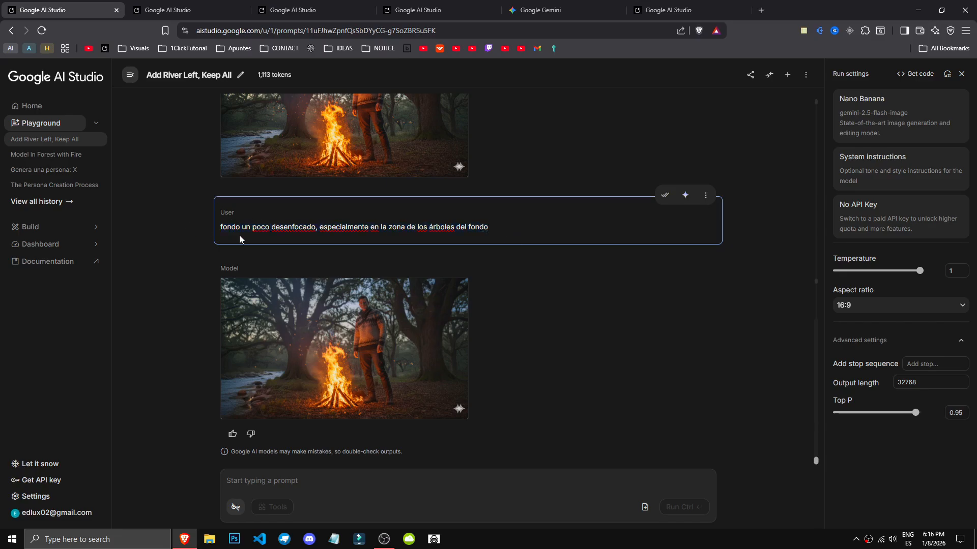
# Review the can recolouring prompt and the soldier photo's reconstruction and colouring prompts.
pyautogui.hotkey('ctrl', 'Tab')
pyautogui.scroll(3, 421, 351)
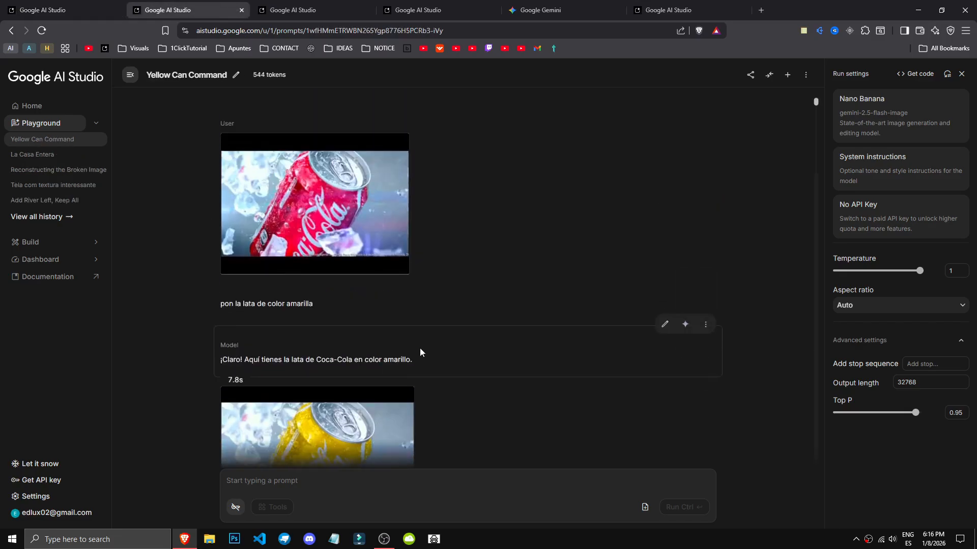
pyautogui.hotkey('ctrl', 'Tab')
pyautogui.click(189, 252)
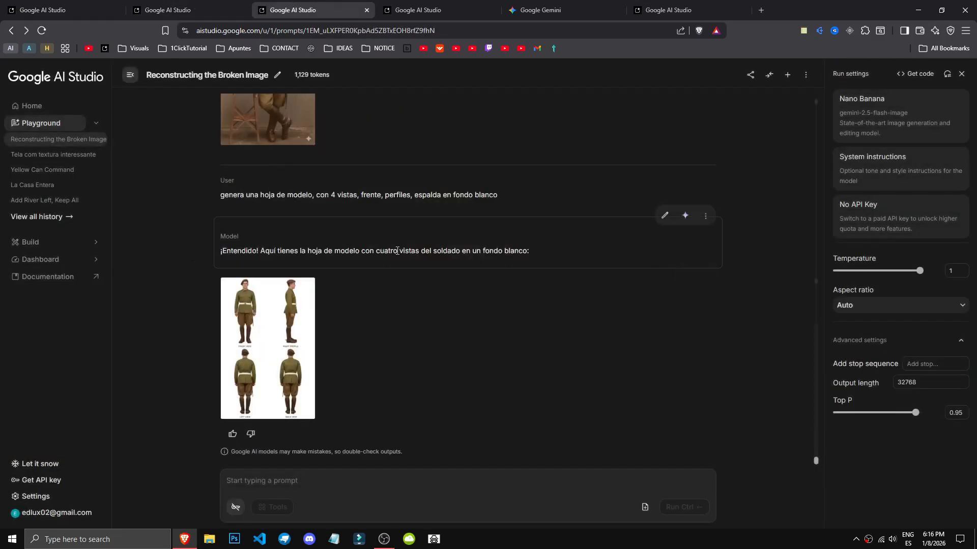
pyautogui.scroll(9, 439, 377)
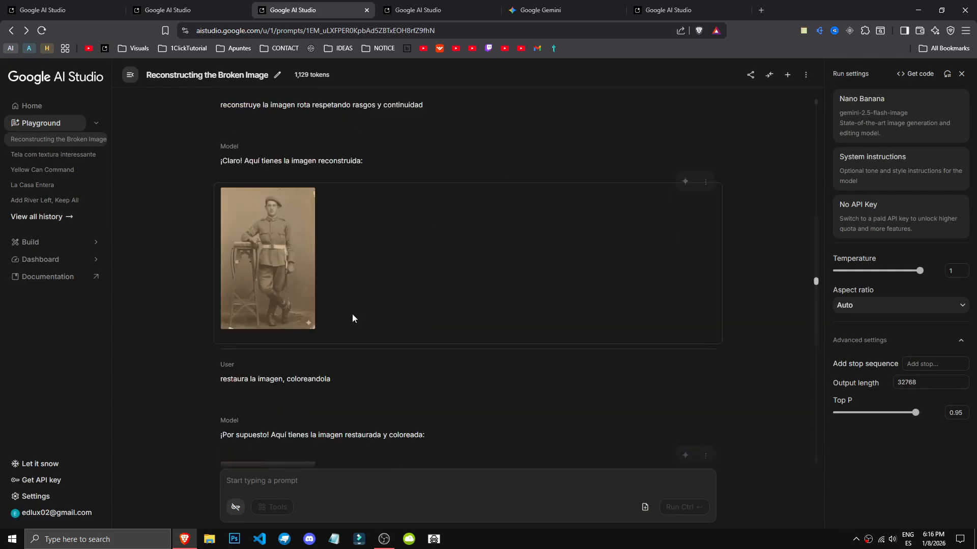
# Close the enlarged park image and review the conversation down to the preservation checklist and the night city version.
pyautogui.click(464, 4)
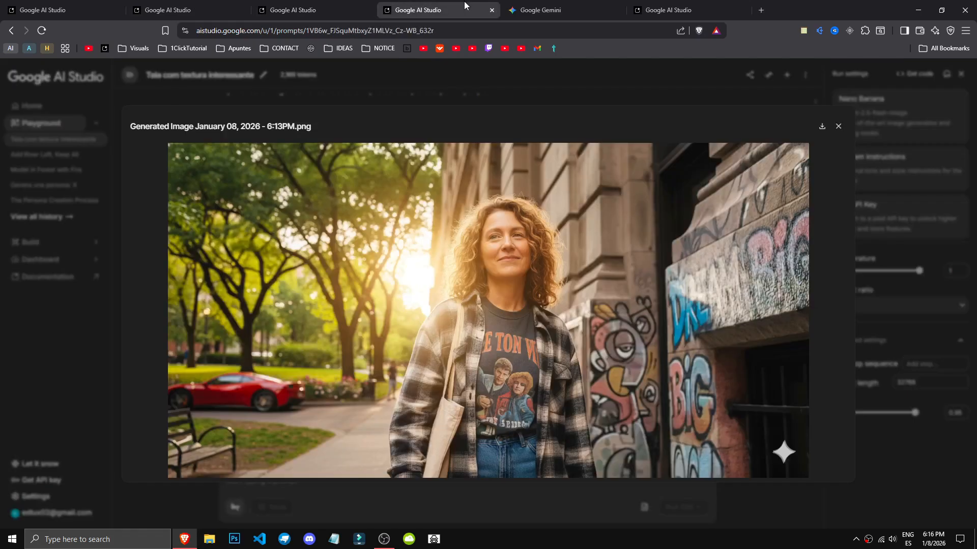
pyautogui.click(484, 83)
pyautogui.scroll(-10, 422, 288)
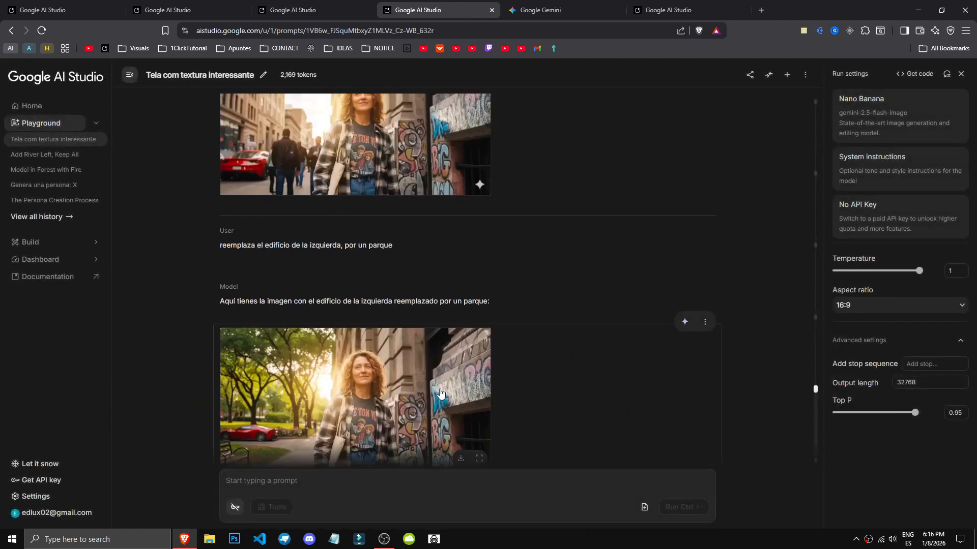
pyautogui.scroll(-10, 422, 293)
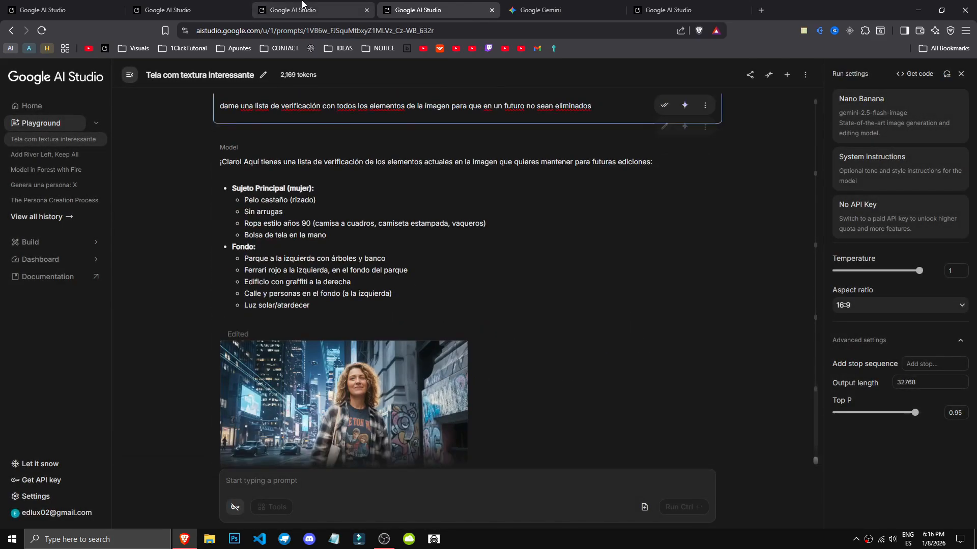
# View the soldier's four-view model sheet enlarged and return to the campfire image in Add River Left, Keep All.
pyautogui.click(300, 10)
pyautogui.click(177, 4)
pyautogui.click(657, 6)
pyautogui.click(357, 4)
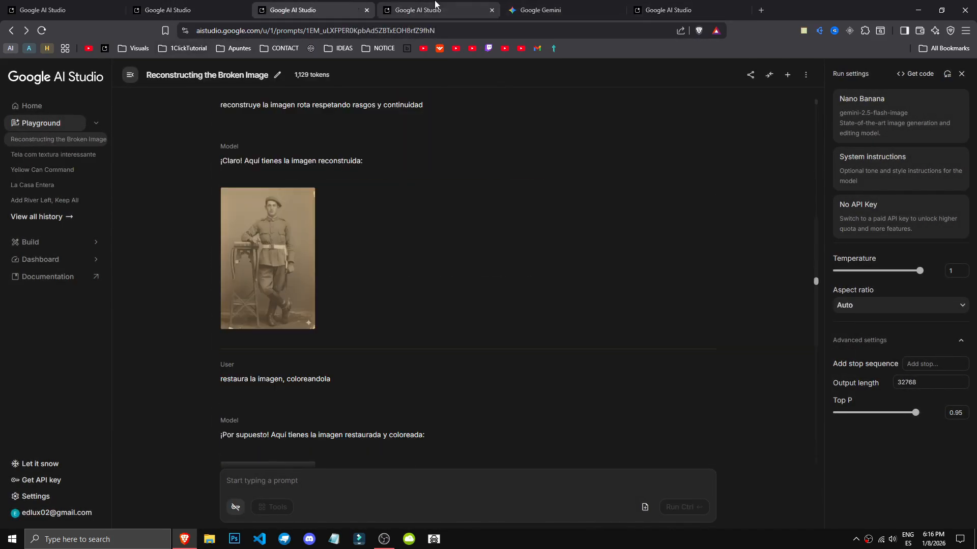
pyautogui.scroll(-8, 334, 366)
pyautogui.click(311, 364)
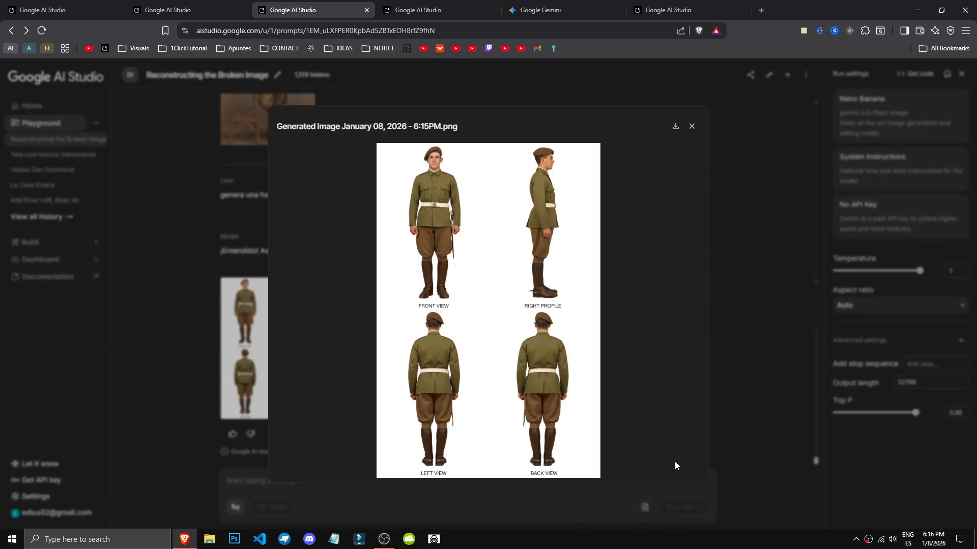
pyautogui.hotkey('ctrl', '1')
pyautogui.moveTo(463, 312)
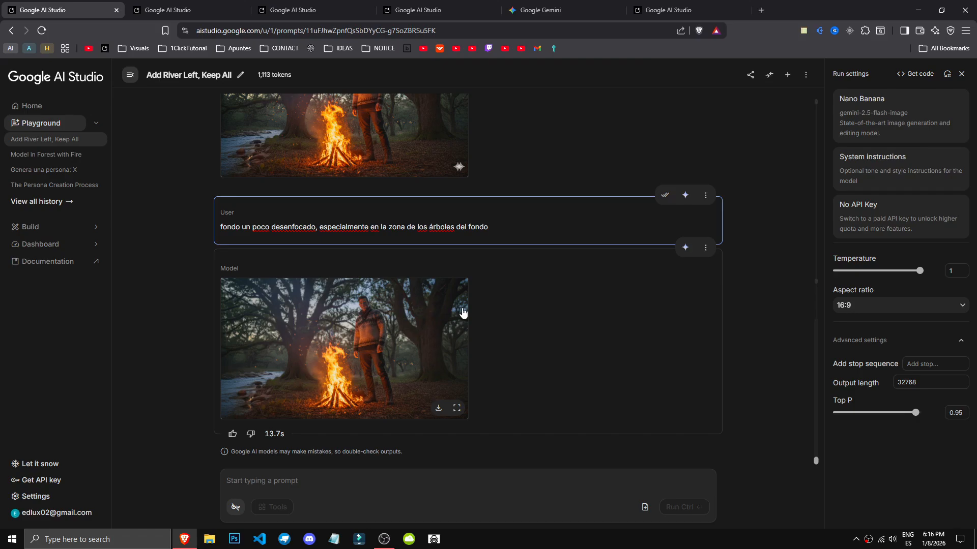